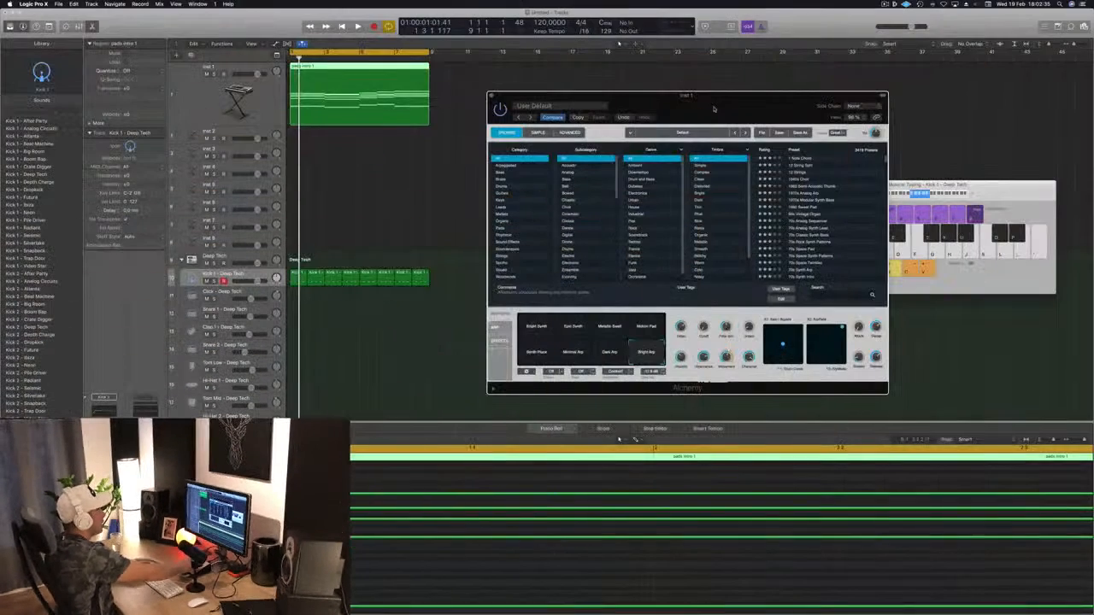
# Step: Play the pads intro 1 region with the kick pattern, moving the Inst 1 Alchemy window clear of the tracks, and stop playback
pyautogui.press('space')
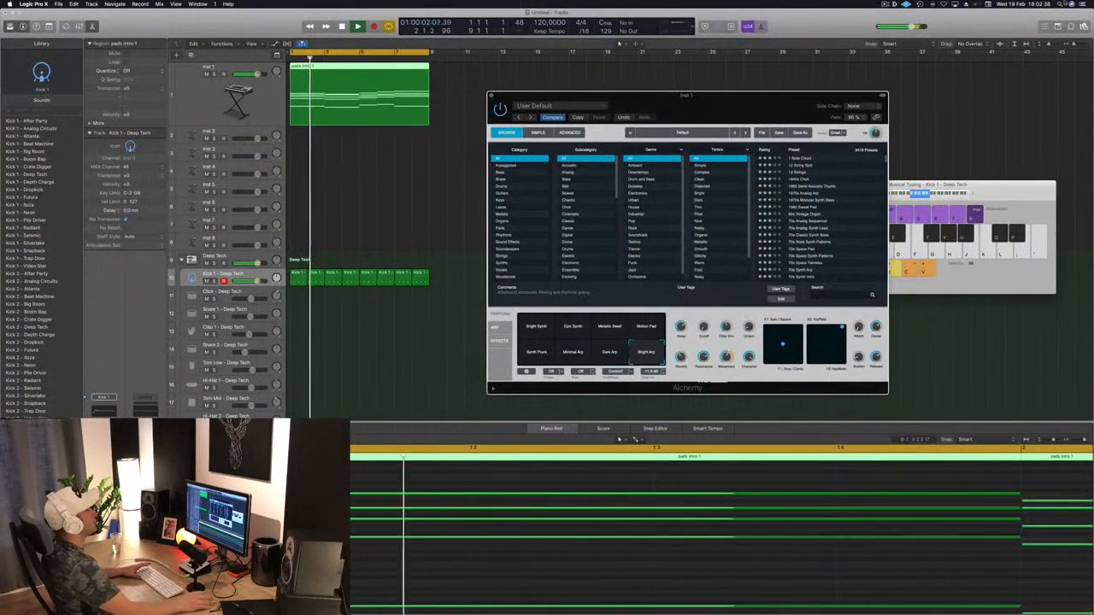
pyautogui.moveTo(714, 109); pyautogui.dragTo(839, 102)
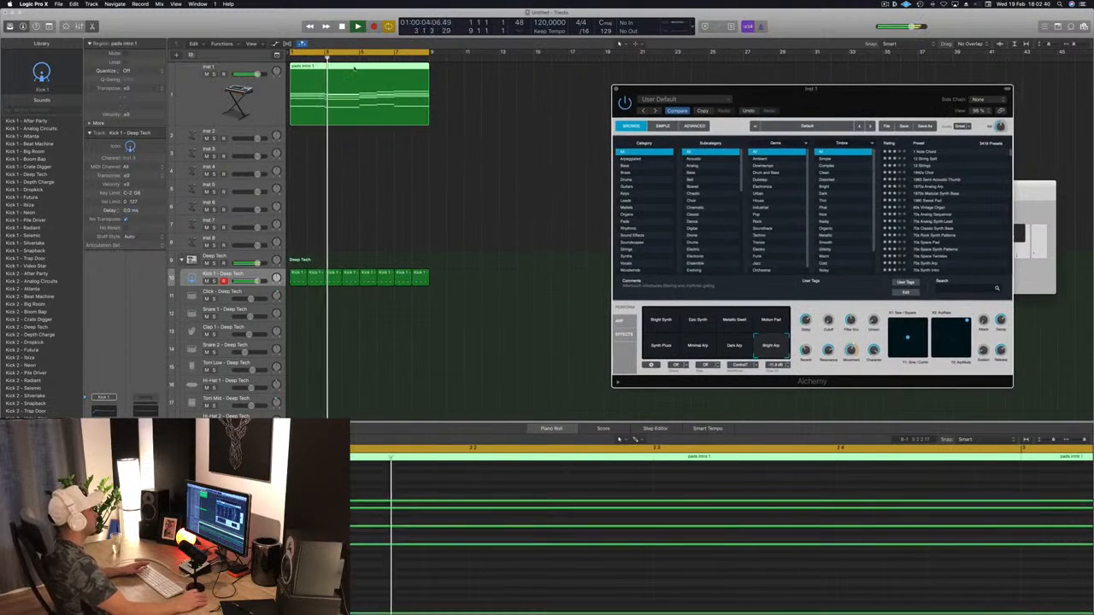
pyautogui.moveTo(777, 213); pyautogui.dragTo(710, 213)
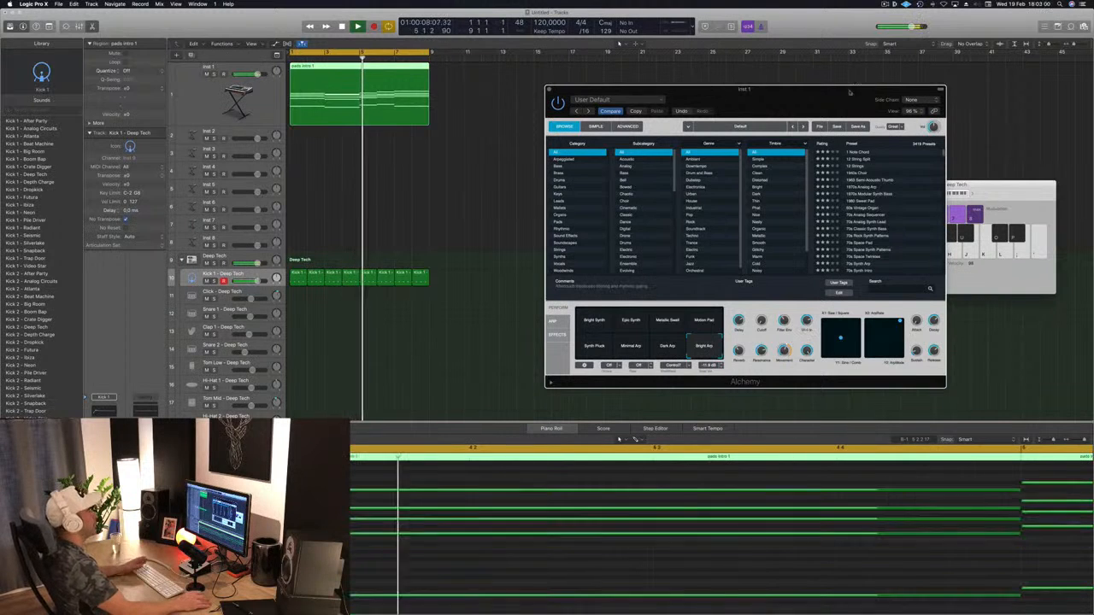
pyautogui.moveTo(820, 105); pyautogui.dragTo(778, 141)
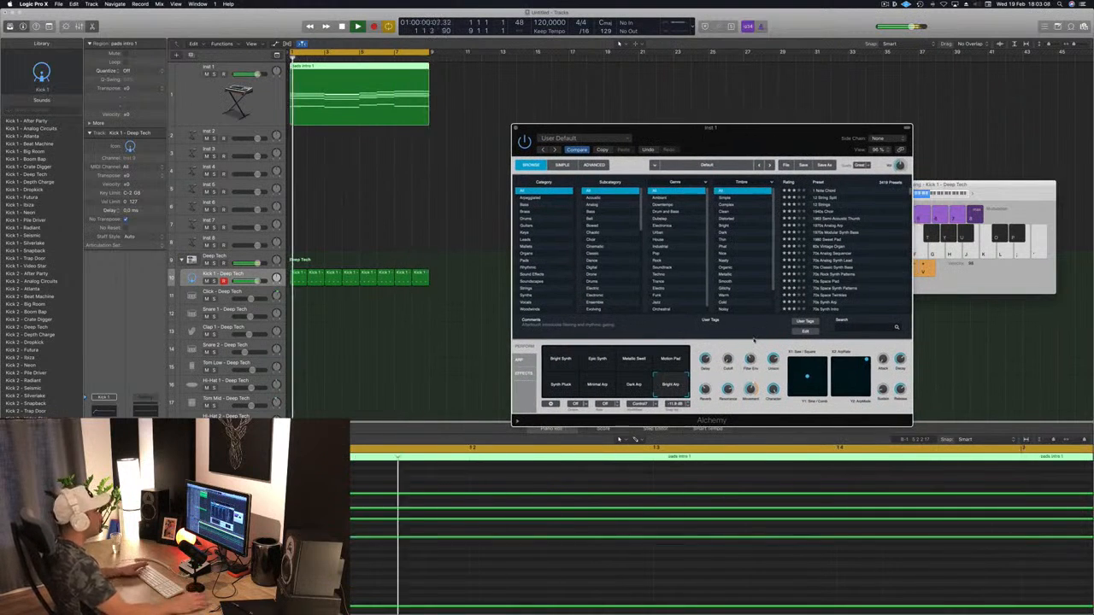
pyautogui.moveTo(551, 128); pyautogui.dragTo(575, 123)
pyautogui.press('space')
# Step: Copy the pads intro 1 region onto the Inst 2 track and delete the copy's upper chord notes, keeping only the lowest line
pyautogui.click(453, 144)
pyautogui.moveTo(345, 106); pyautogui.dragTo(342, 142)
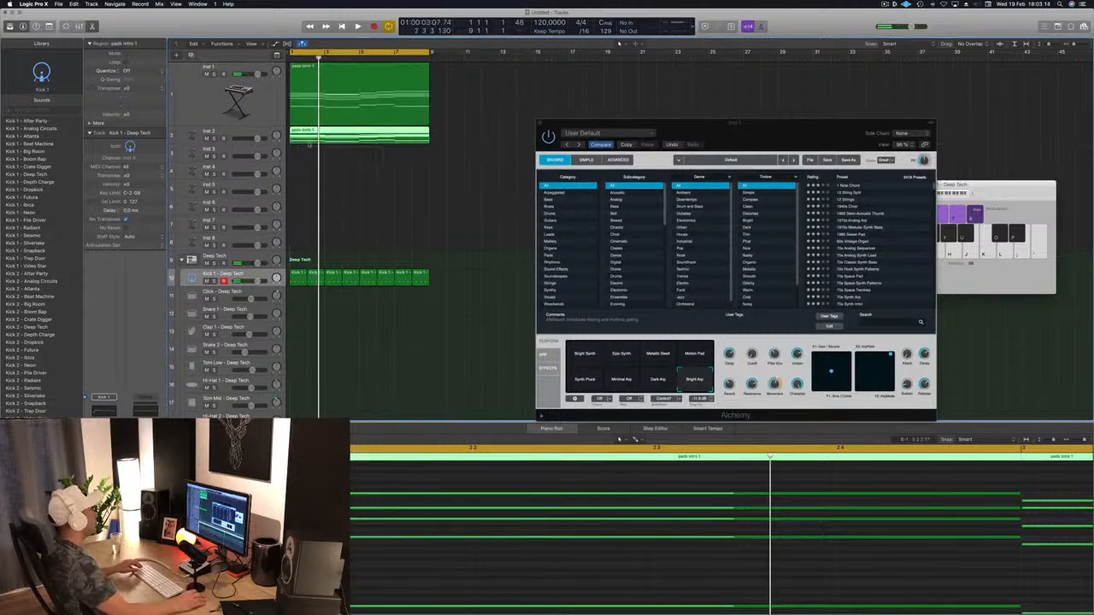
pyautogui.press('e')
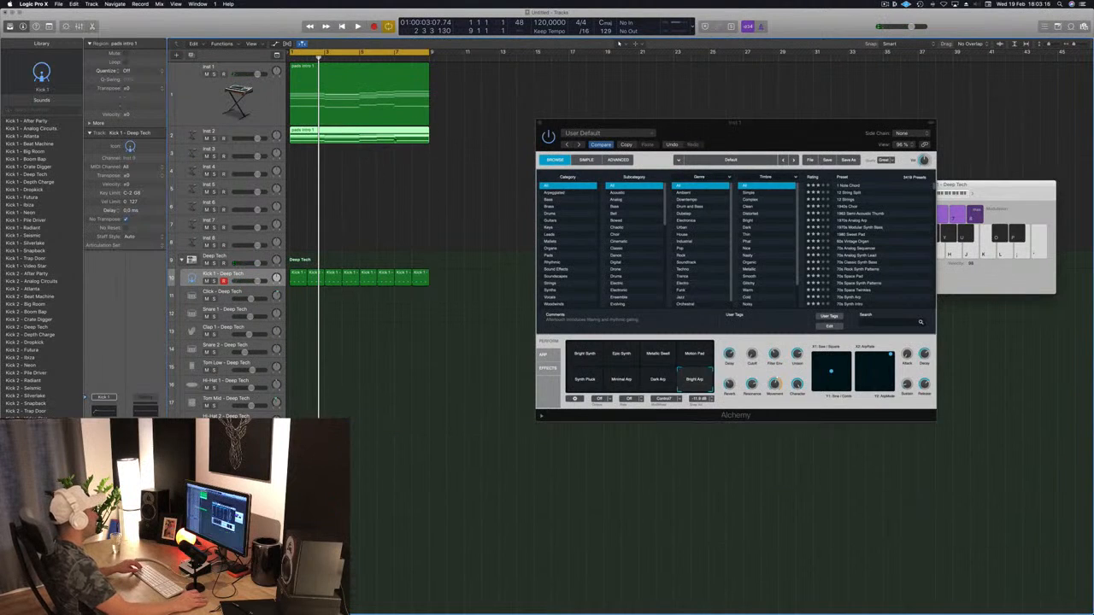
pyautogui.press('e')
pyautogui.keyDown('ctrl'); pyautogui.keyDown('alt'); pyautogui.click(424, 576); pyautogui.keyUp('alt'); pyautogui.keyUp('ctrl')
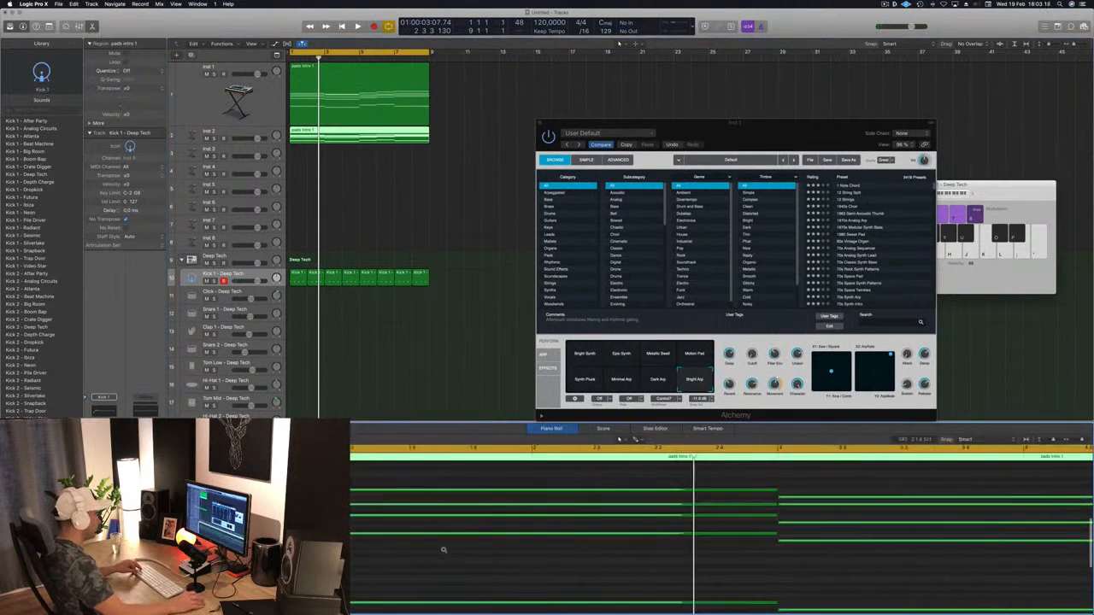
pyautogui.moveTo(343, 466); pyautogui.dragTo(615, 556)
pyautogui.press('Delete')
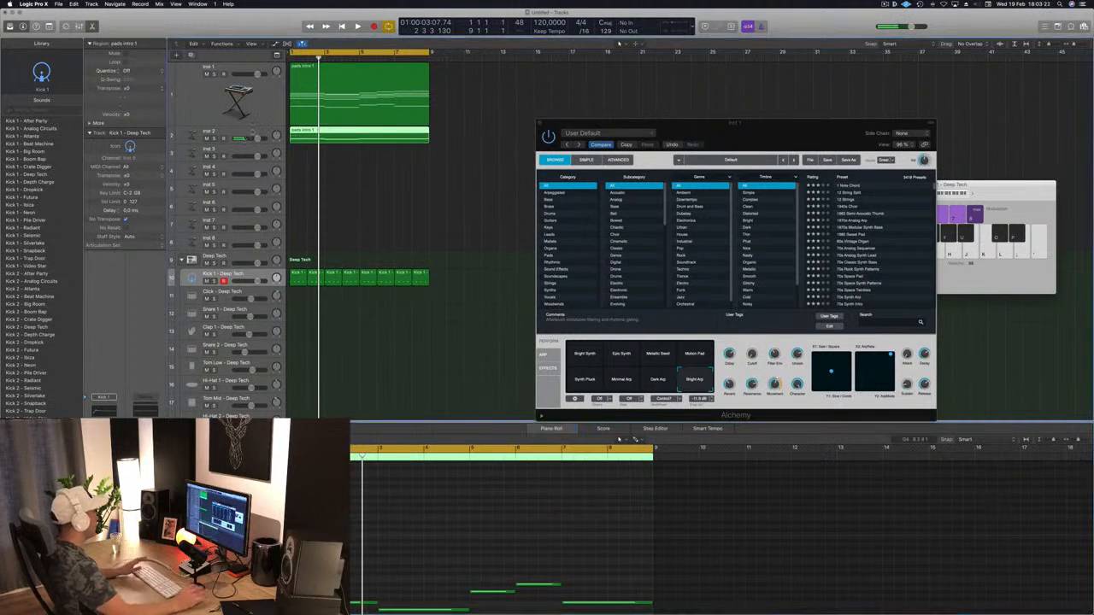
# Step: Open Alchemy for the Inst 2 track, close the Inst 1 plug-in window and choose the Motion Pad variation
pyautogui.click(253, 132)
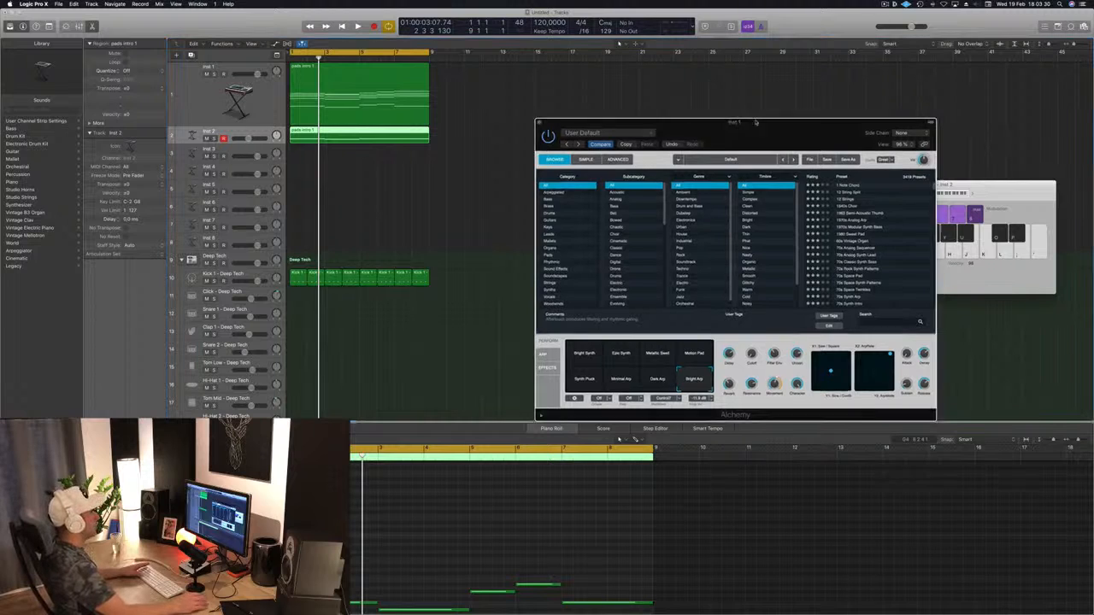
pyautogui.moveTo(770, 131); pyautogui.dragTo(688, 86)
pyautogui.click(250, 134)
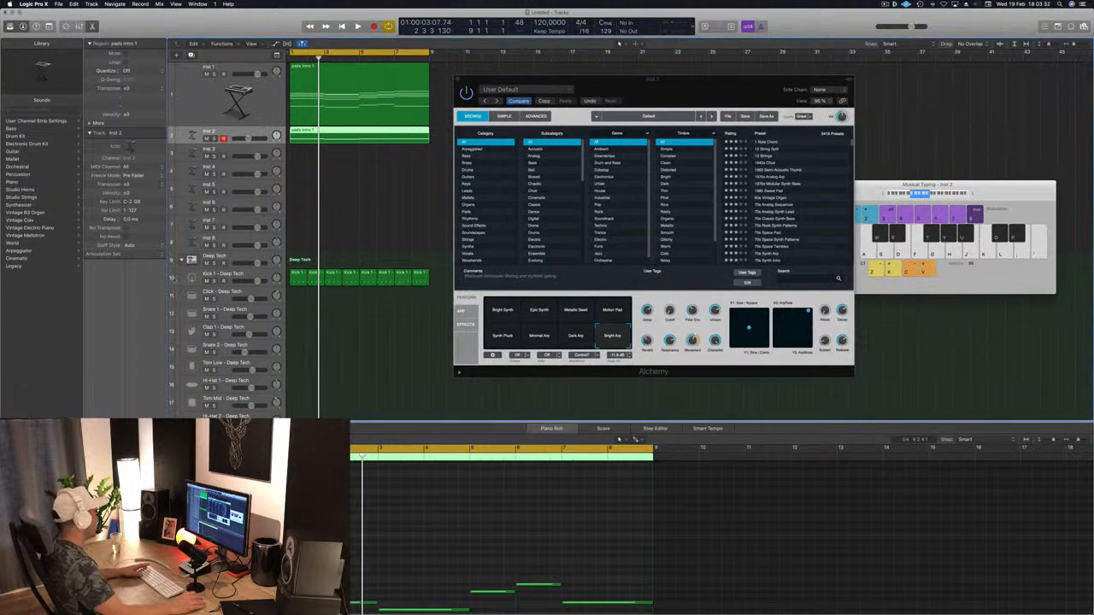
pyautogui.click(104, 462)
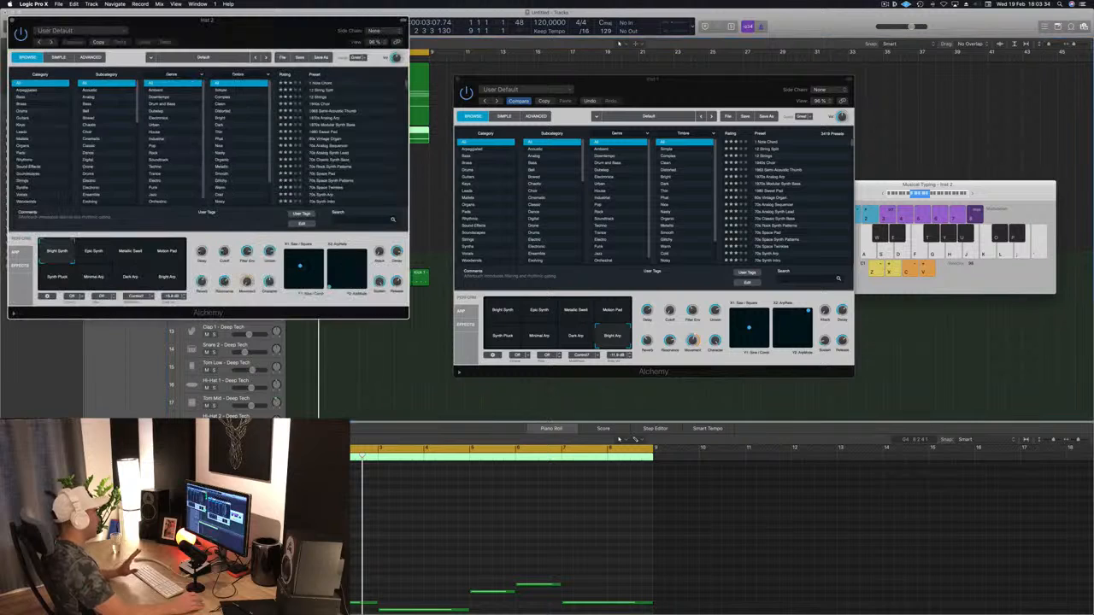
pyautogui.click(458, 79)
pyautogui.moveTo(241, 23); pyautogui.dragTo(742, 75)
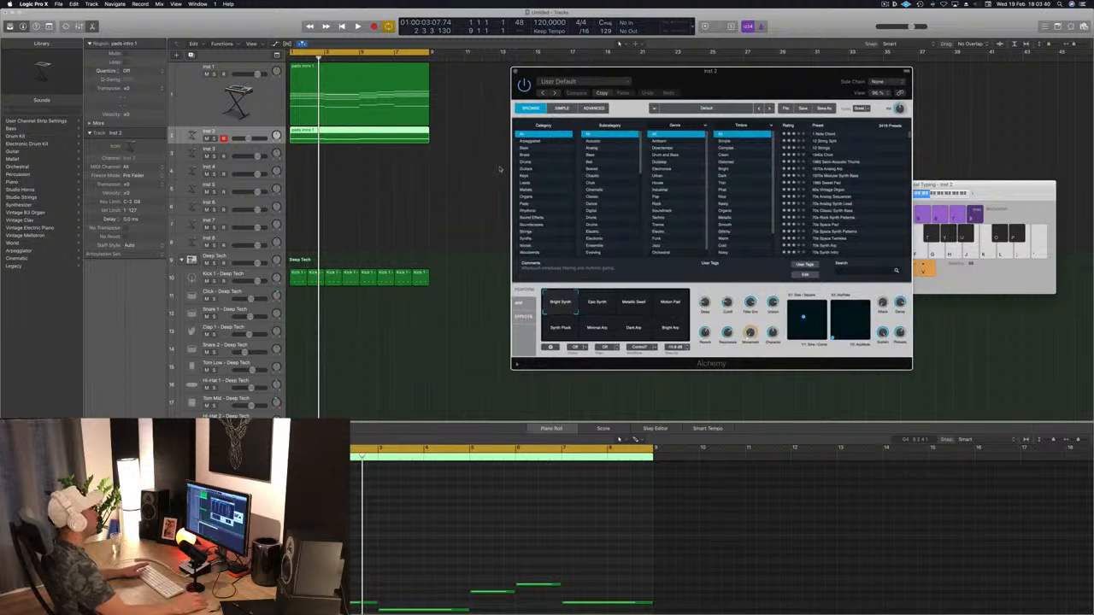
pyautogui.moveTo(787, 96); pyautogui.dragTo(751, 92)
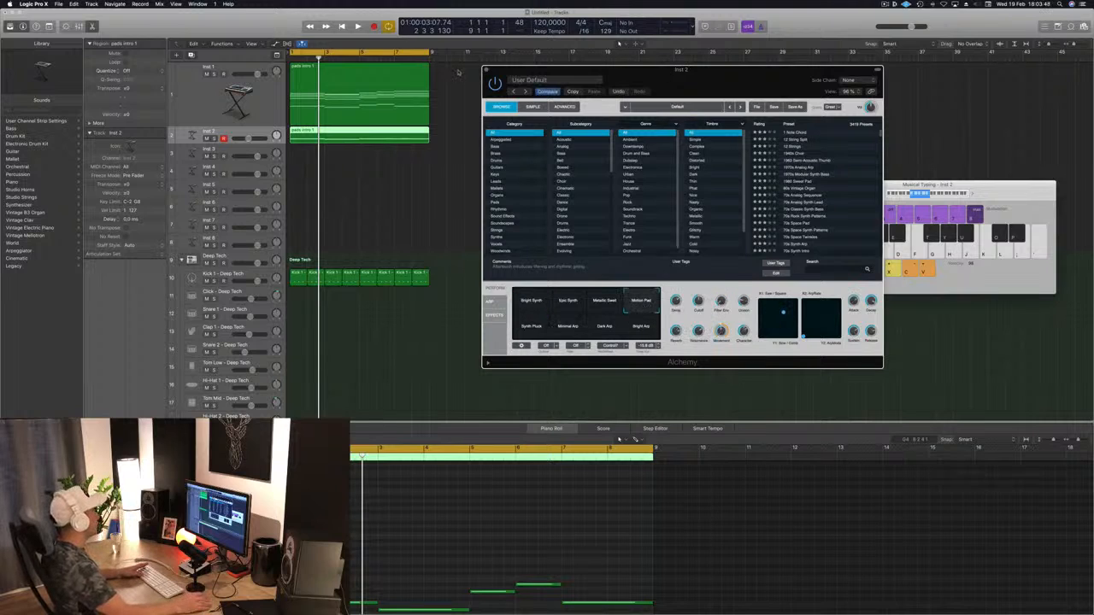
# Step: Play the arrangement from the start and slightly lower the Inst 2 track's volume while checking its bass notes
pyautogui.press('Return')
pyautogui.press('space')
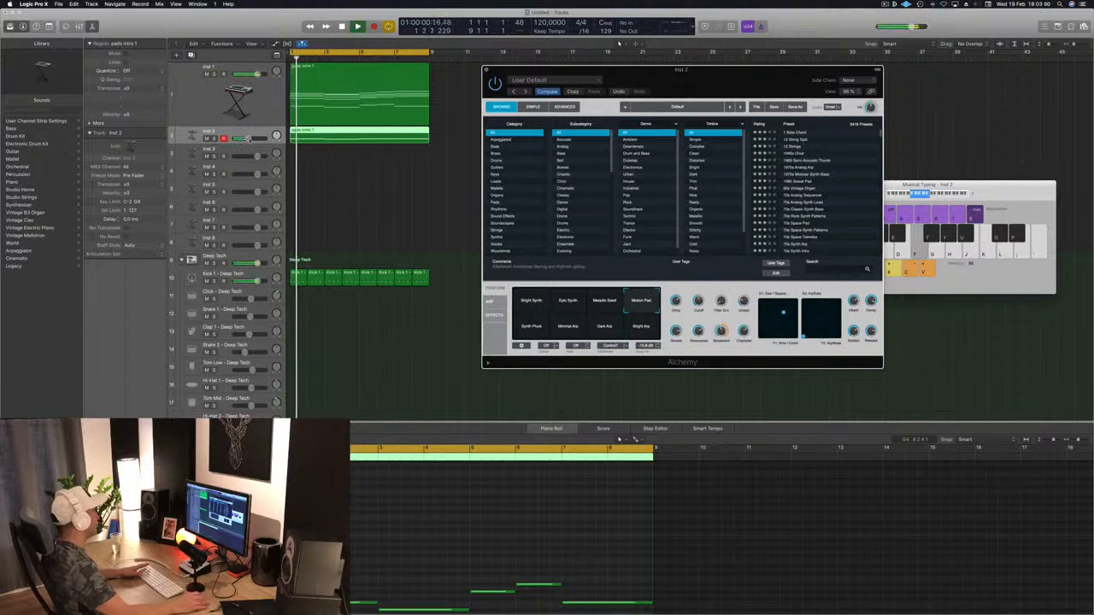
pyautogui.moveTo(248, 139); pyautogui.dragTo(247, 140)
pyautogui.scroll(-5, 407, 578)
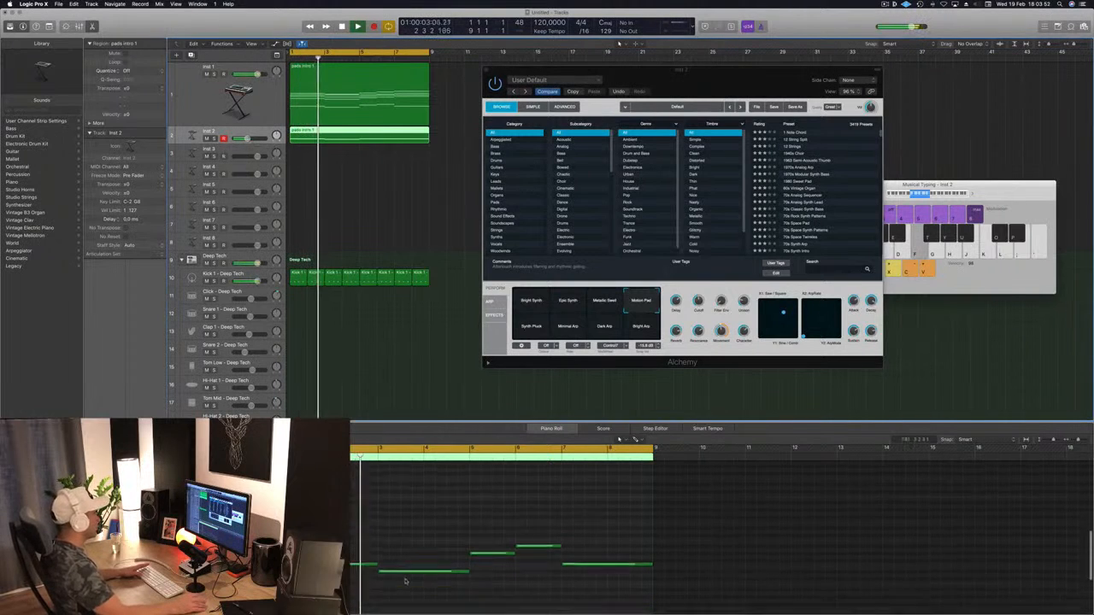
# Step: Filter the Alchemy presets to the Bass category and Classic subcategory, load Agile Synth Bass and start playback
pyautogui.click(499, 147)
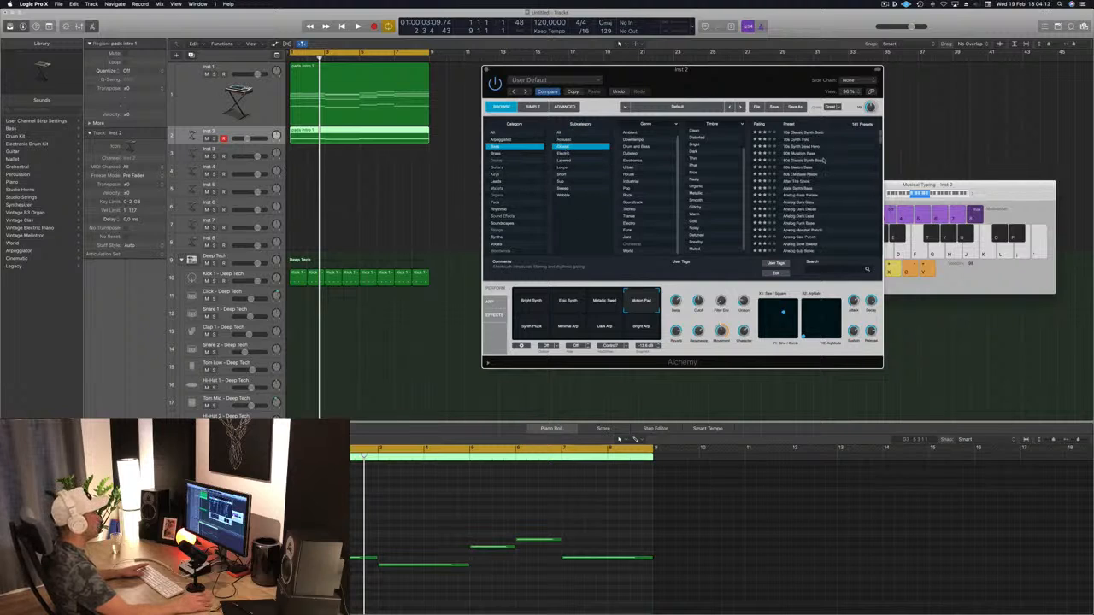
pyautogui.click(795, 189)
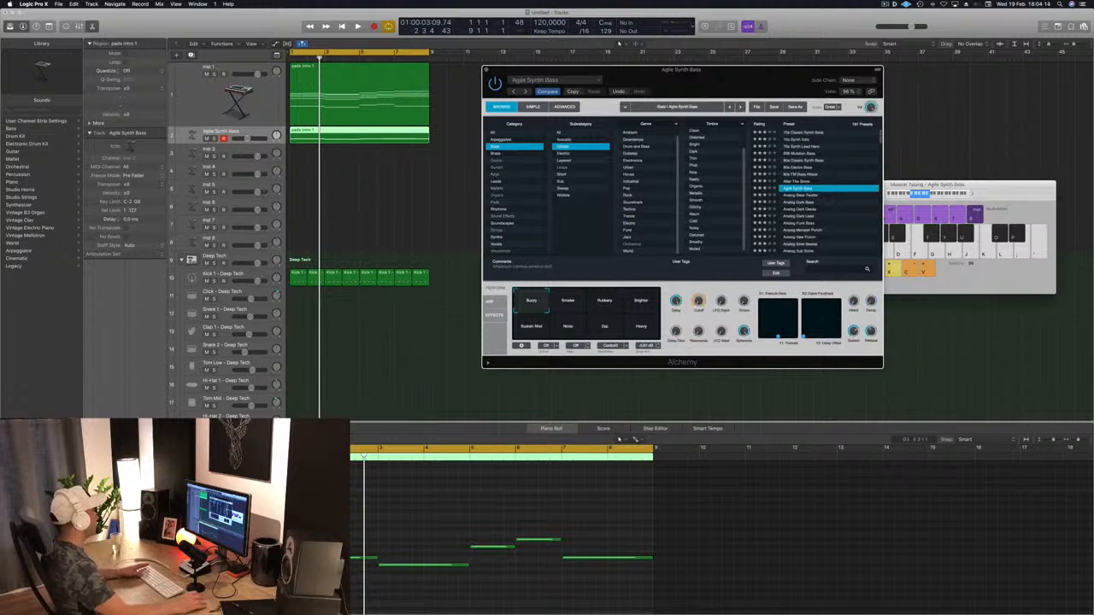
pyautogui.press('space')
# Step: Select all notes of the bass line in the Piano Roll and transpose them upward
pyautogui.moveTo(352, 504); pyautogui.dragTo(575, 593)
pyautogui.hotkey('alt', 'shift', 'Up')
pyautogui.hotkey('alt', 'Down')
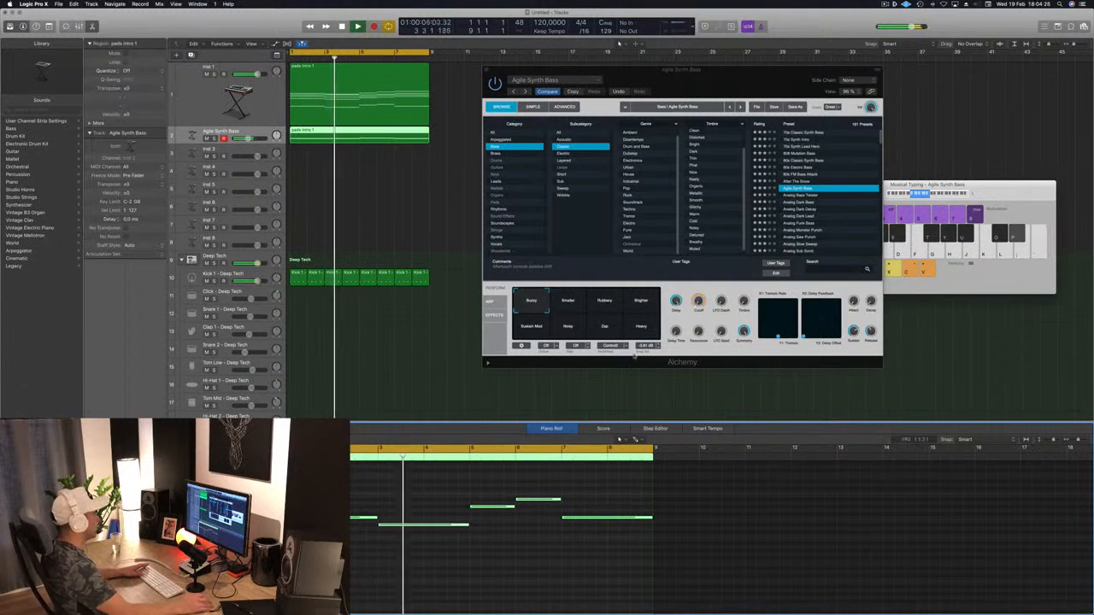
# Step: Audition the Analog Bass Twister preset, replace it with Analog Dark Bass and play the bass line from the start
pyautogui.click(807, 195)
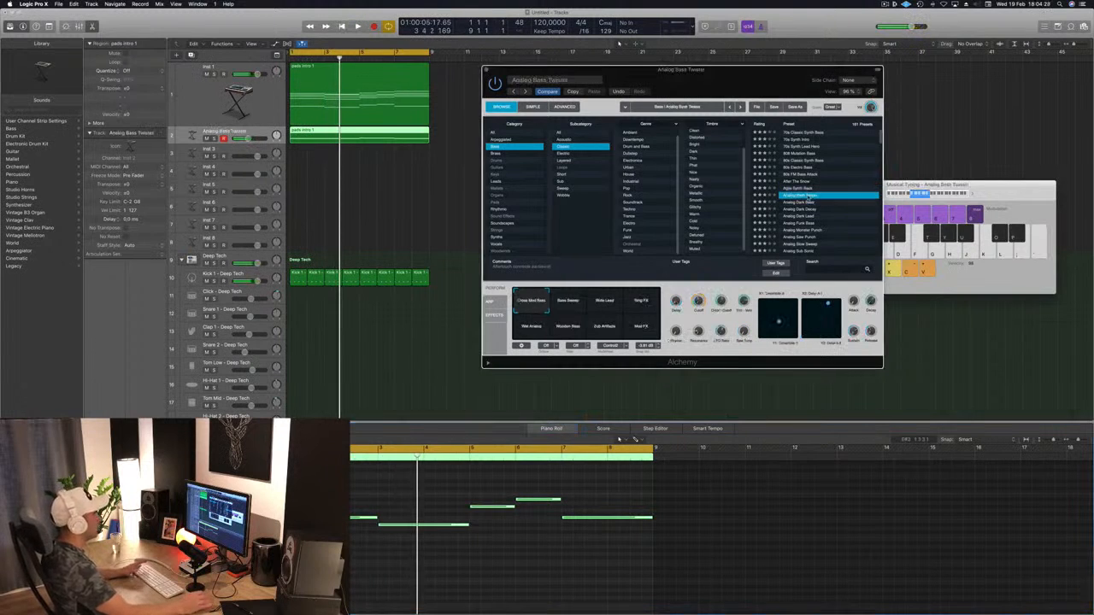
pyautogui.press('space')
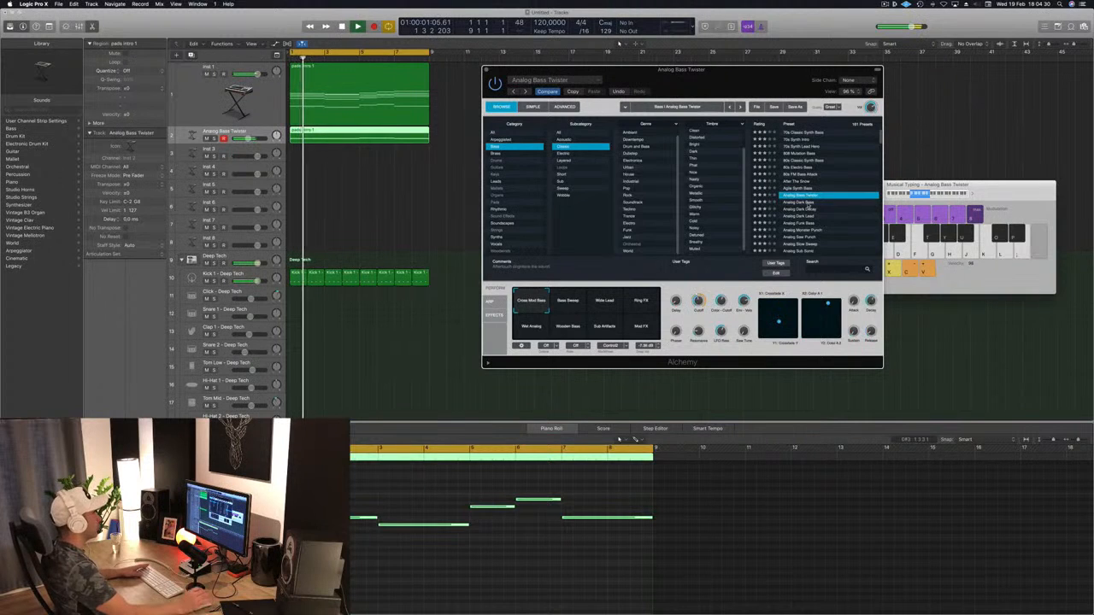
pyautogui.click(807, 203)
pyautogui.press('space')
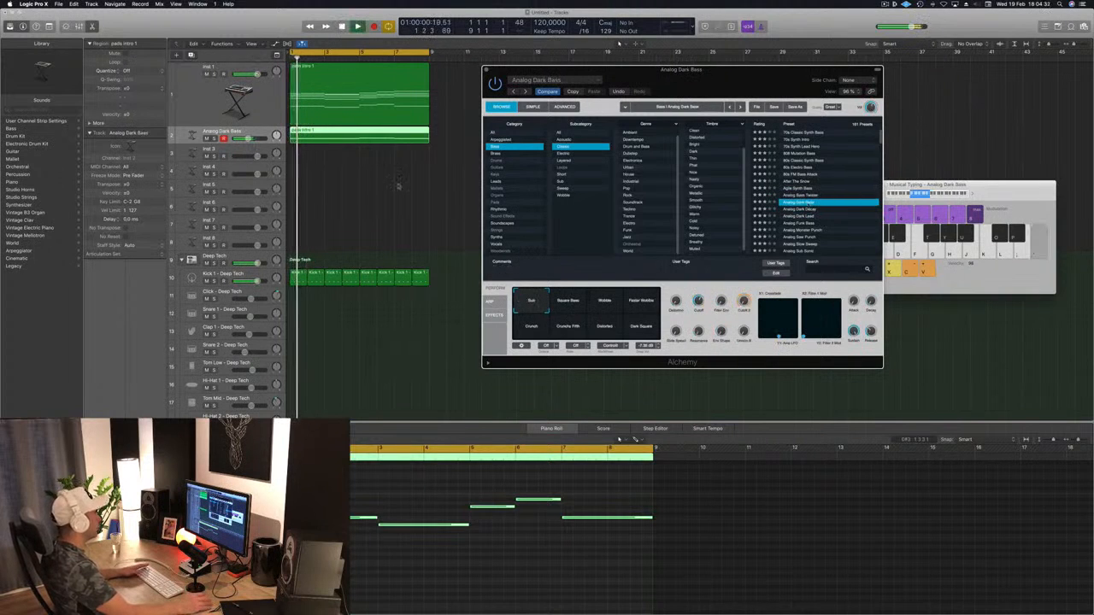
pyautogui.click(620, 438)
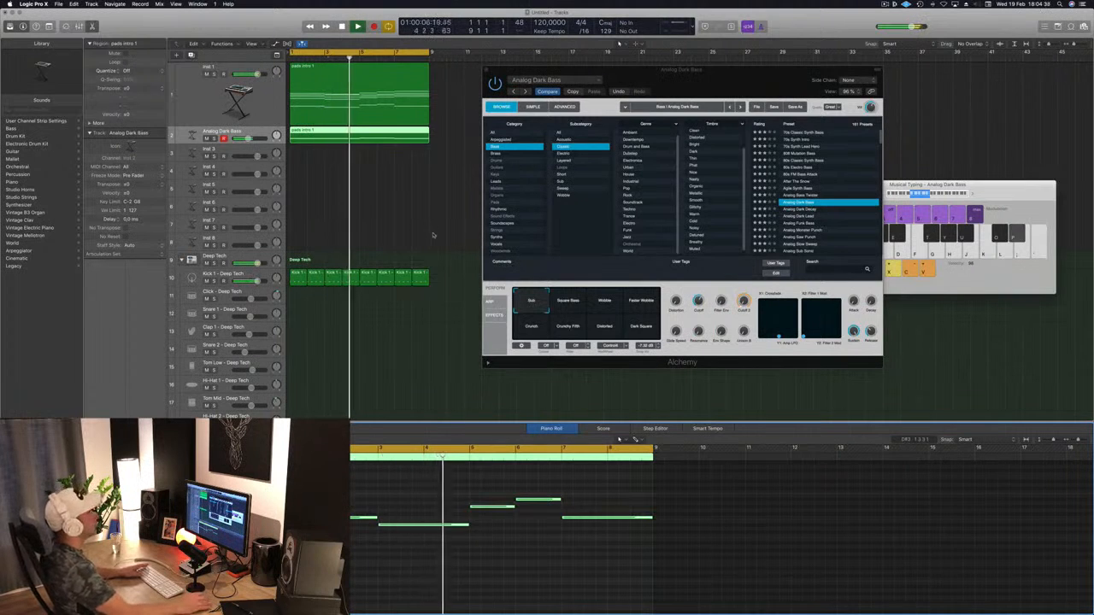
# Step: Audition the Square Bass, Wobble and Dark Square variations of Analog Dark Bass during playback and settle on Crunch
pyautogui.moveTo(710, 86)
pyautogui.mouseDown()
pyautogui.moveTo(765, 97)
pyautogui.moveTo(721, 101)
pyautogui.mouseUp()
pyautogui.click(580, 318)
pyautogui.click(613, 317)
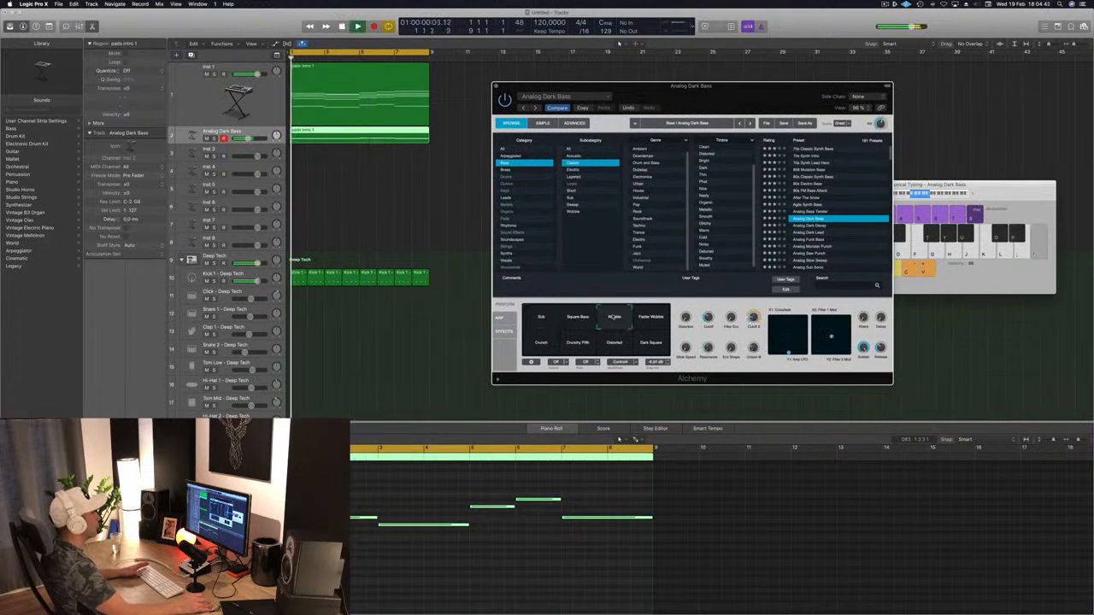
pyautogui.click(541, 344)
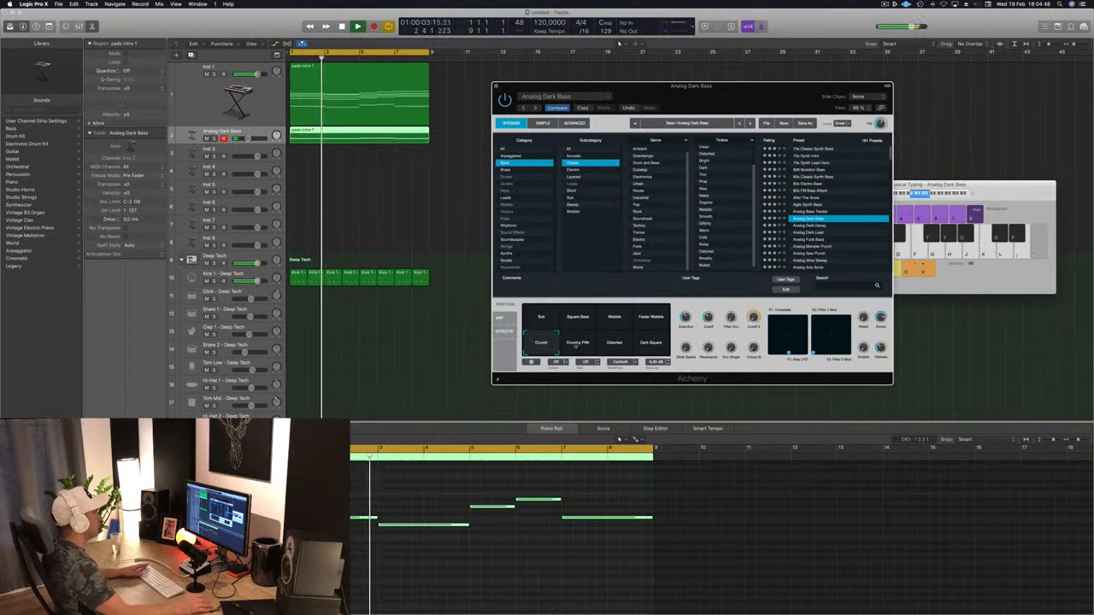
pyautogui.press('space')
pyautogui.click(640, 346)
pyautogui.press('space')
pyautogui.click(539, 345)
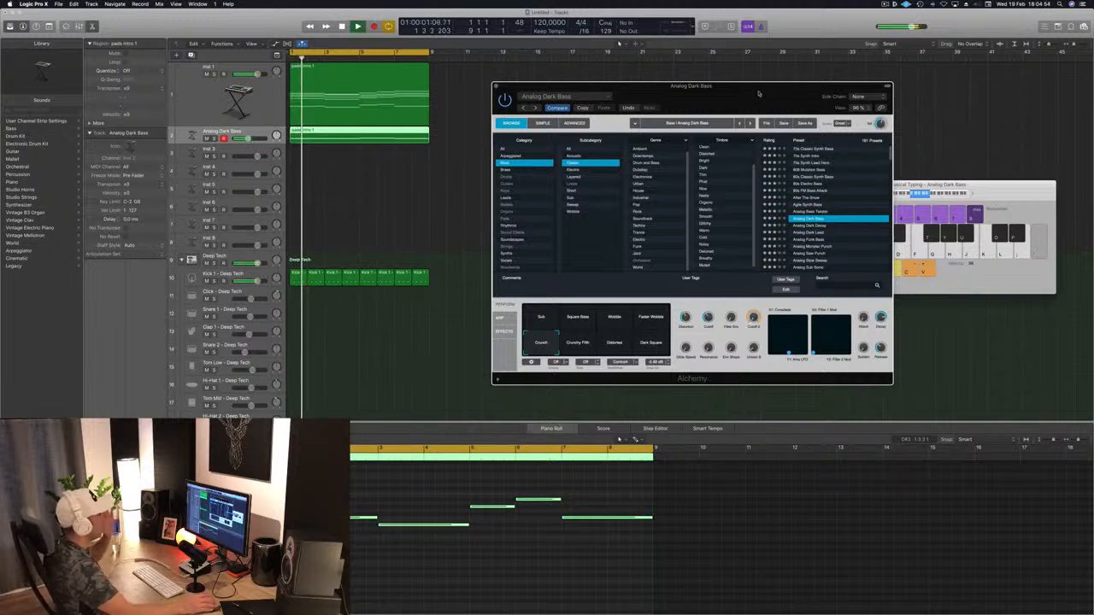
# Step: Close the Analog Dark Bass plug-in window, listen through the rest of the loop and stop playback
pyautogui.moveTo(758, 93); pyautogui.dragTo(780, 102)
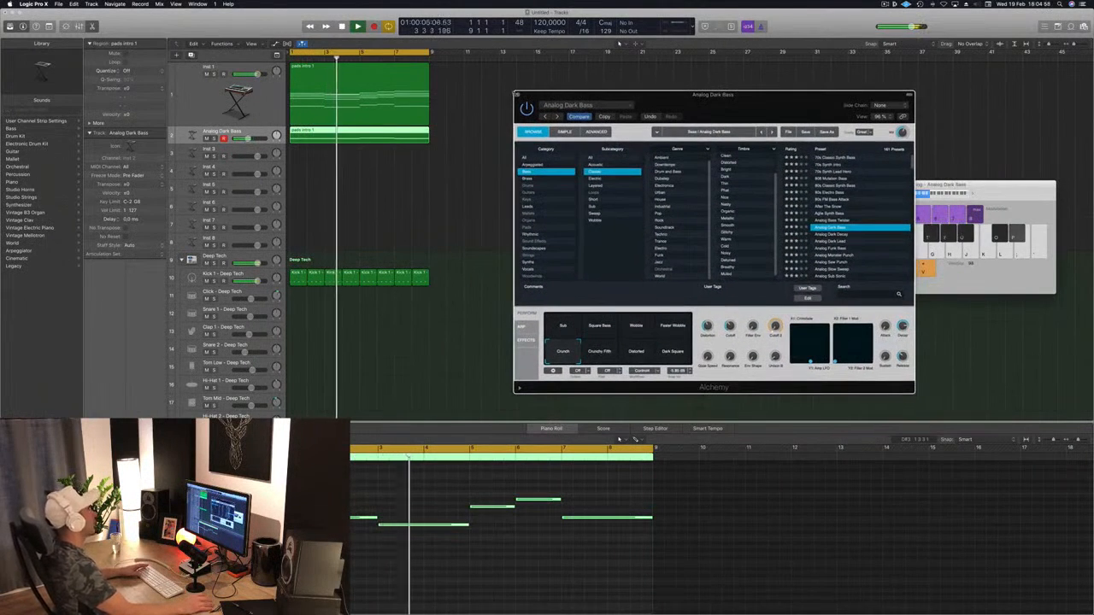
pyautogui.click(518, 96)
pyautogui.click(420, 176)
pyautogui.click(334, 136)
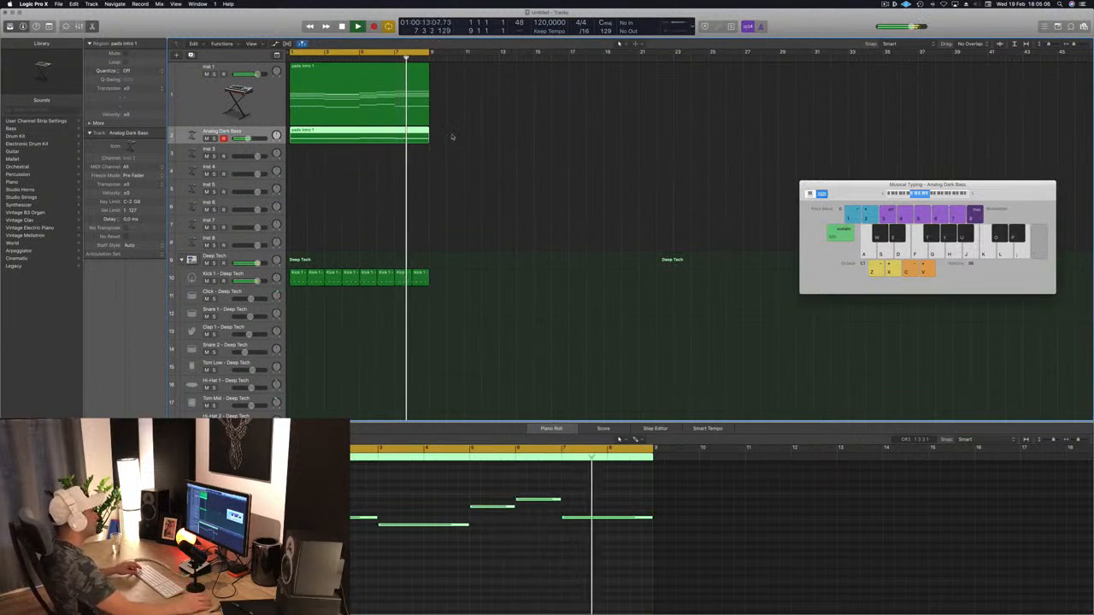
pyautogui.press('space')
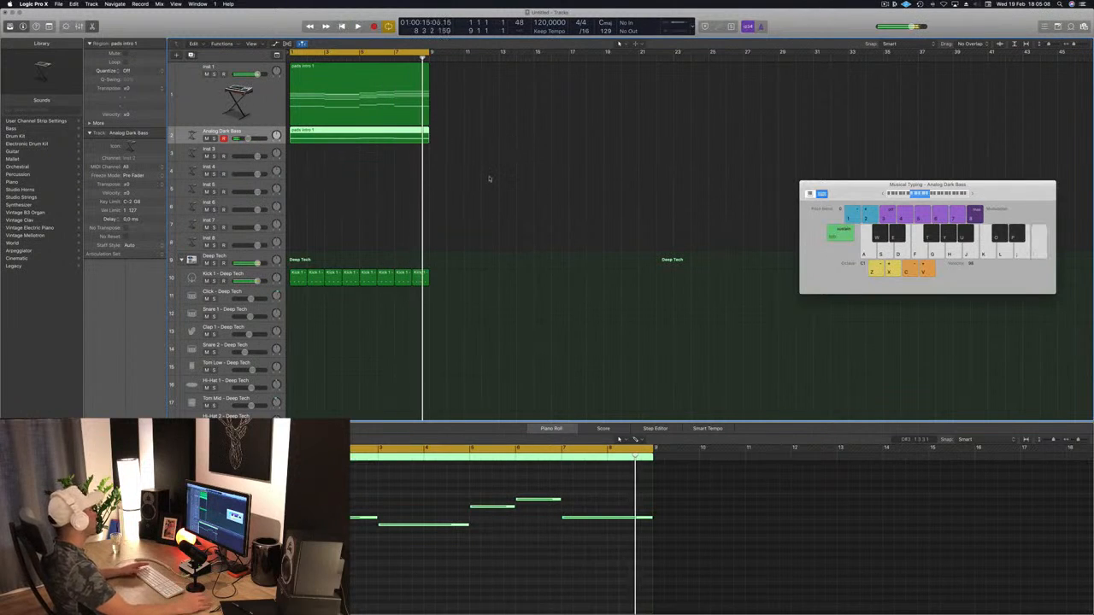
# Step: Copy the full-chord pads intro 1 region from the Inst 1 track onto the Inst 3 track
pyautogui.click(467, 154)
pyautogui.click(359, 135)
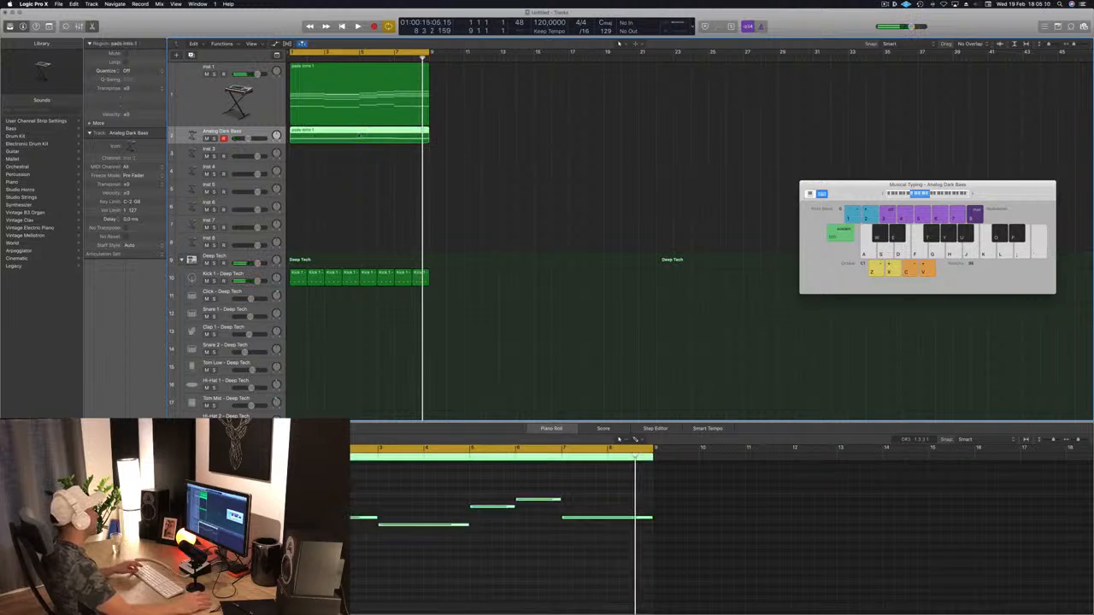
pyautogui.moveTo(367, 90); pyautogui.dragTo(359, 162)
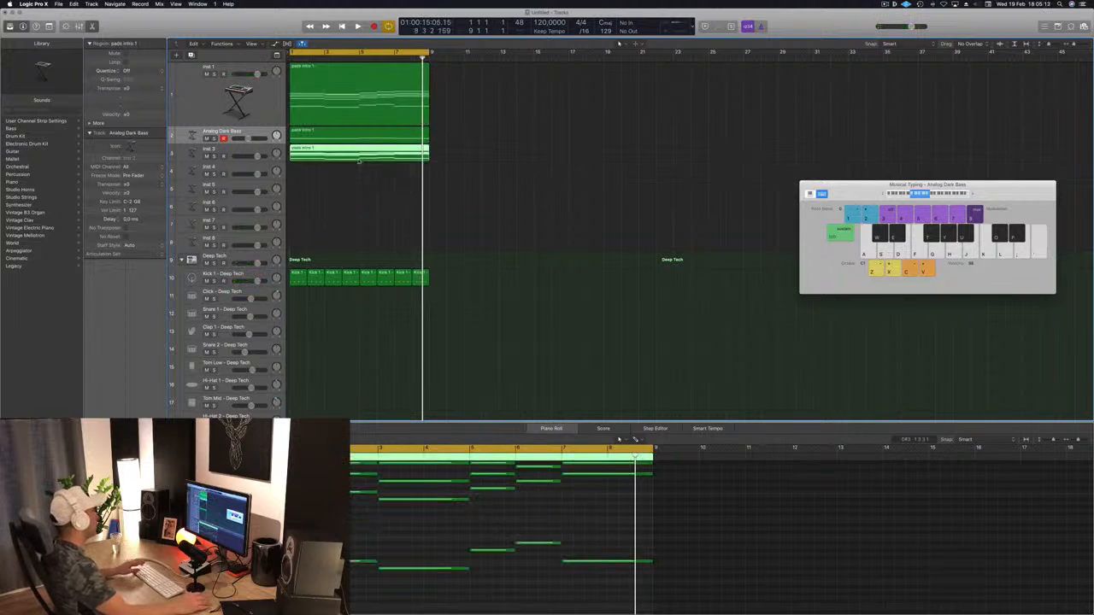
# Step: Open Alchemy for the Inst 3 track, choose the Motion Pad variation and place its window beside the regions
pyautogui.click(240, 154)
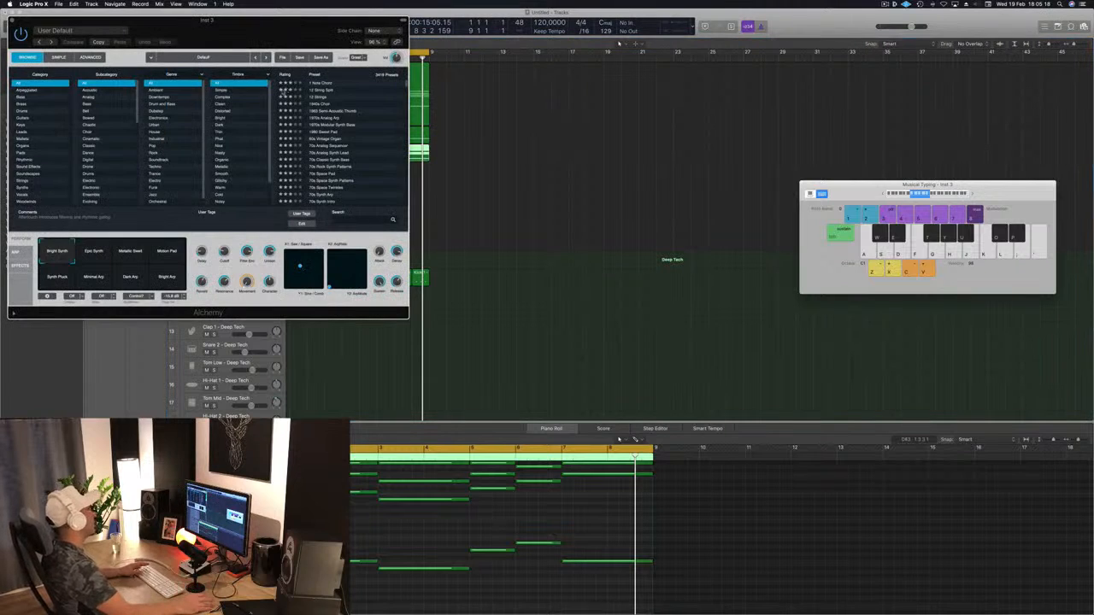
pyautogui.moveTo(276, 26); pyautogui.dragTo(598, 174)
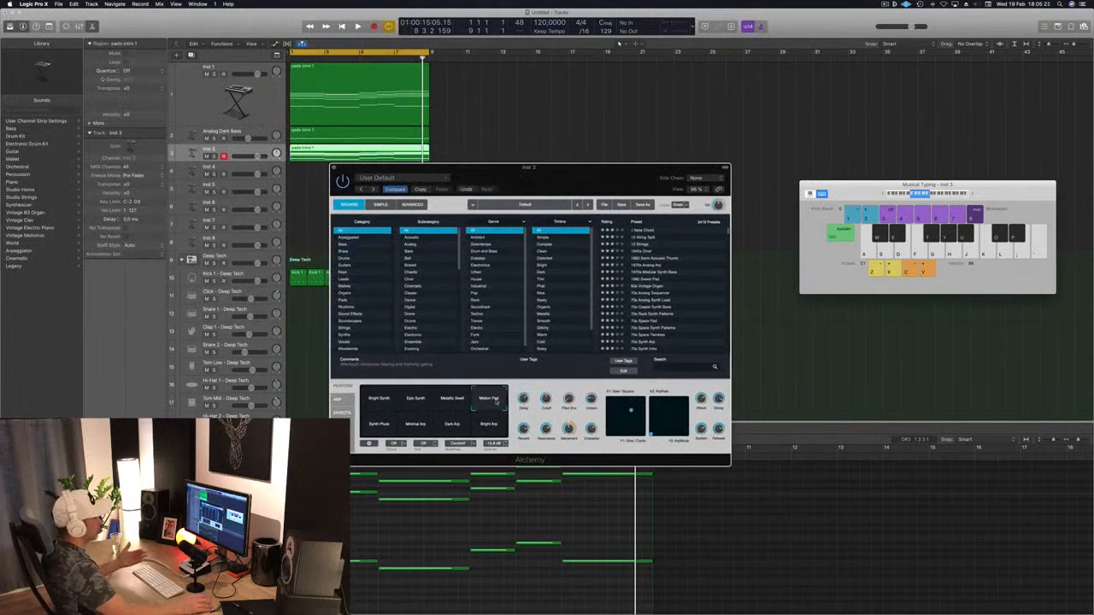
pyautogui.moveTo(560, 192); pyautogui.dragTo(711, 161)
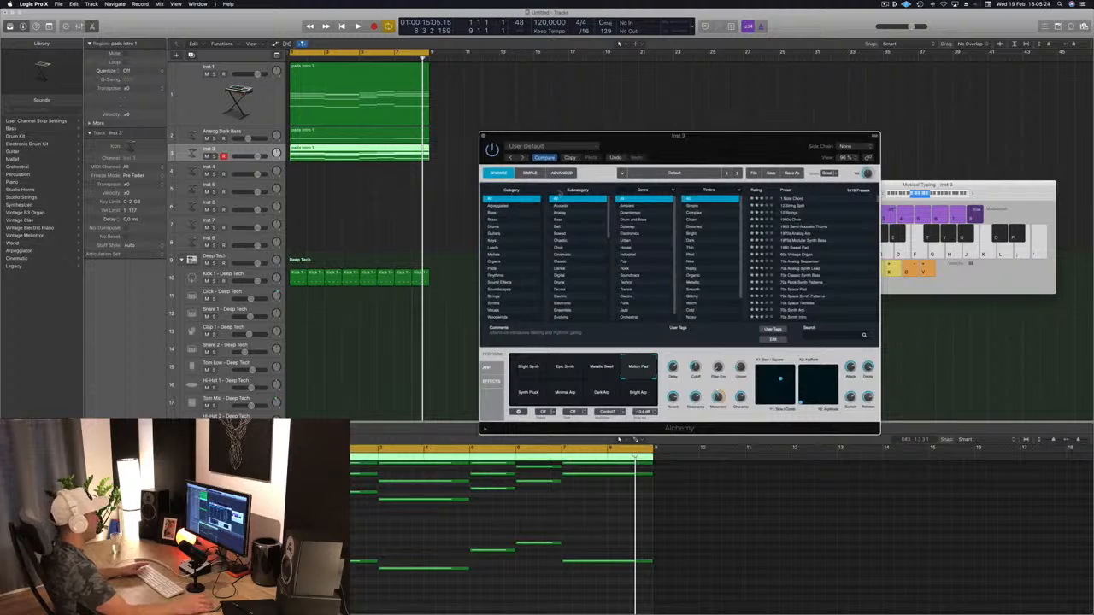
# Step: Play the loop and lower the Inst 3 track's volume to balance it with the other layers
pyautogui.click(258, 156)
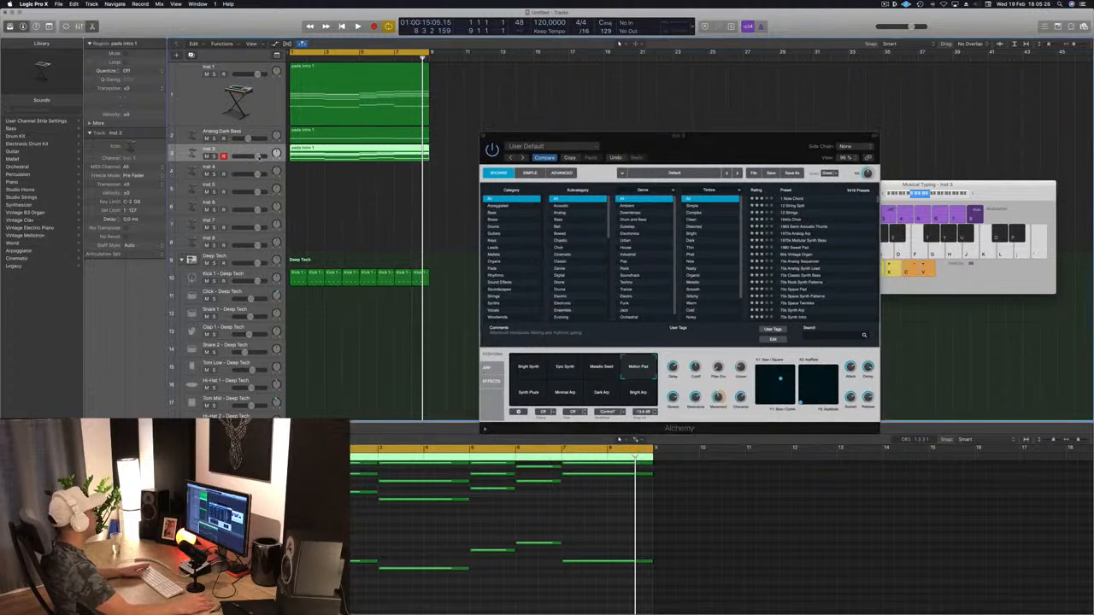
pyautogui.press('space')
pyautogui.moveTo(249, 157); pyautogui.dragTo(245, 157)
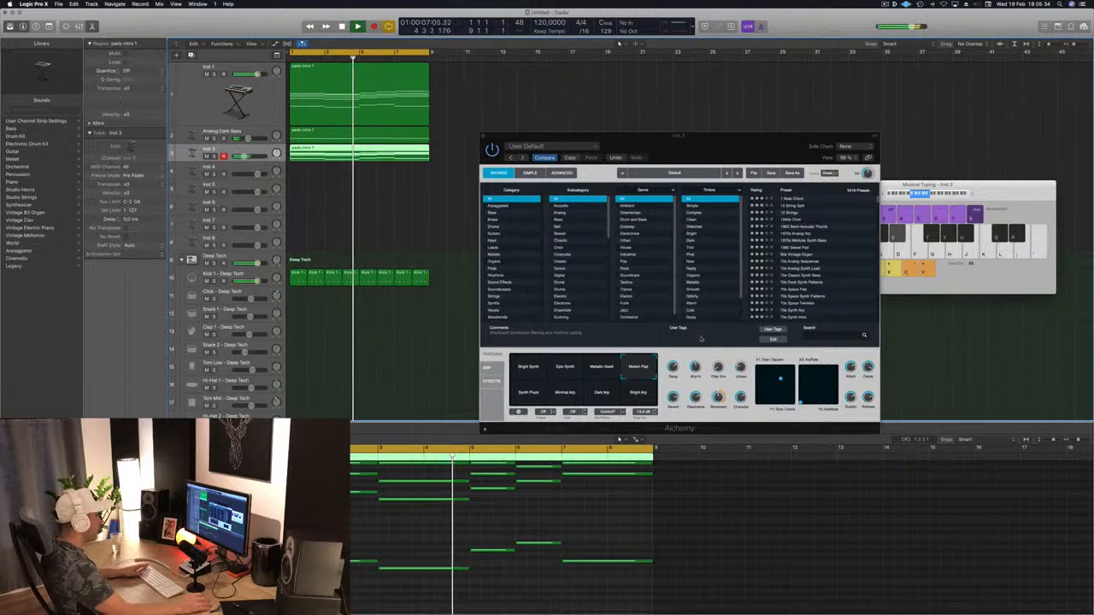
# Step: Adjust the Motion Pad's cutoff on the Inst 3 track while the loop plays, close its Alchemy window and stop playback
pyautogui.click(697, 376)
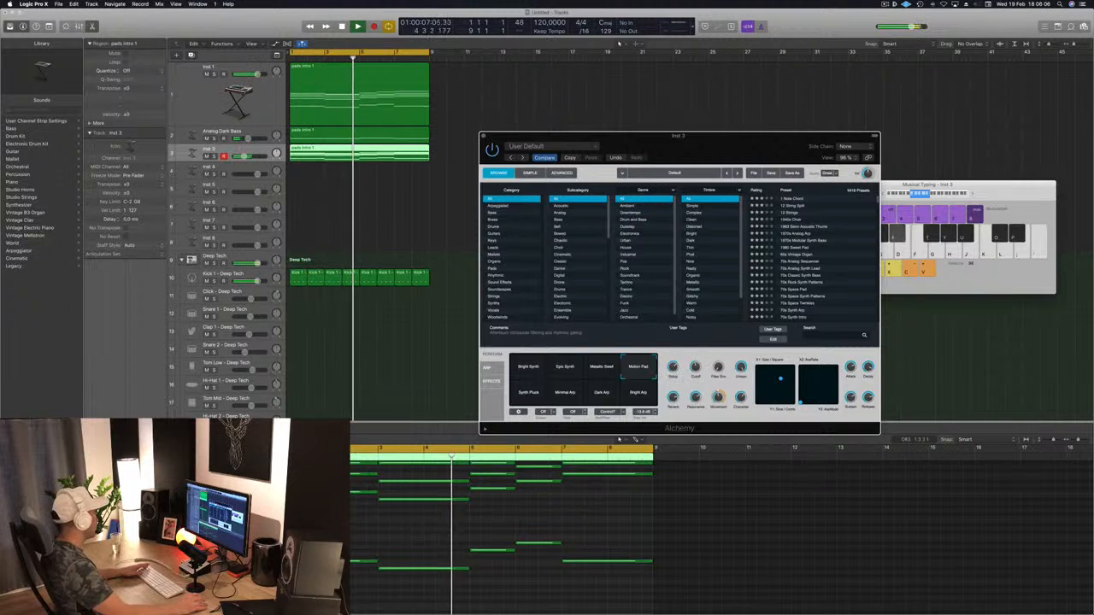
pyautogui.moveTo(723, 145); pyautogui.dragTo(760, 99)
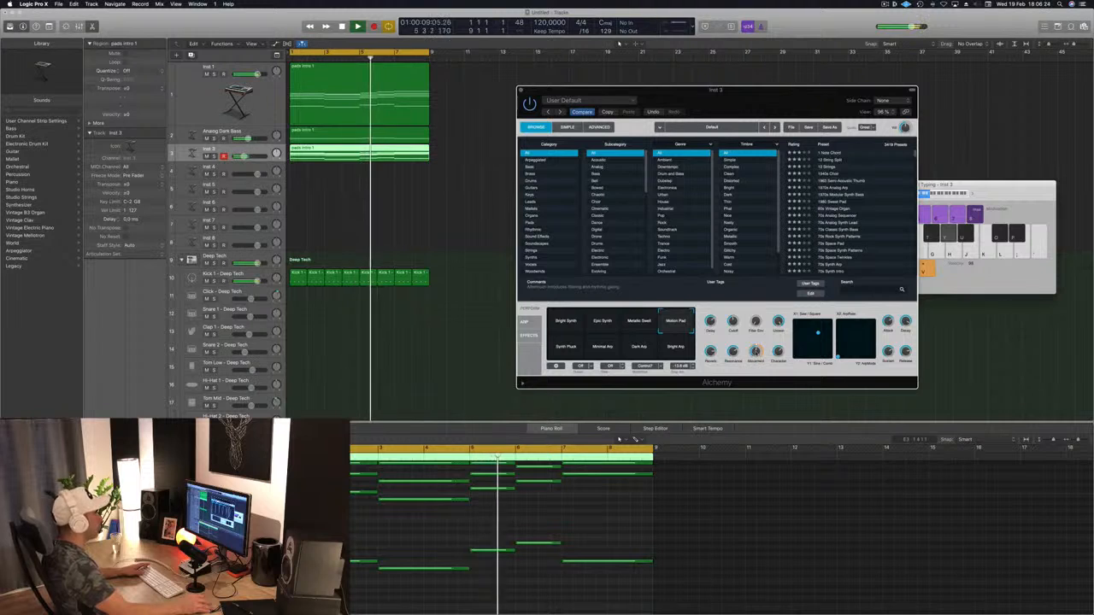
pyautogui.moveTo(764, 106); pyautogui.dragTo(708, 106)
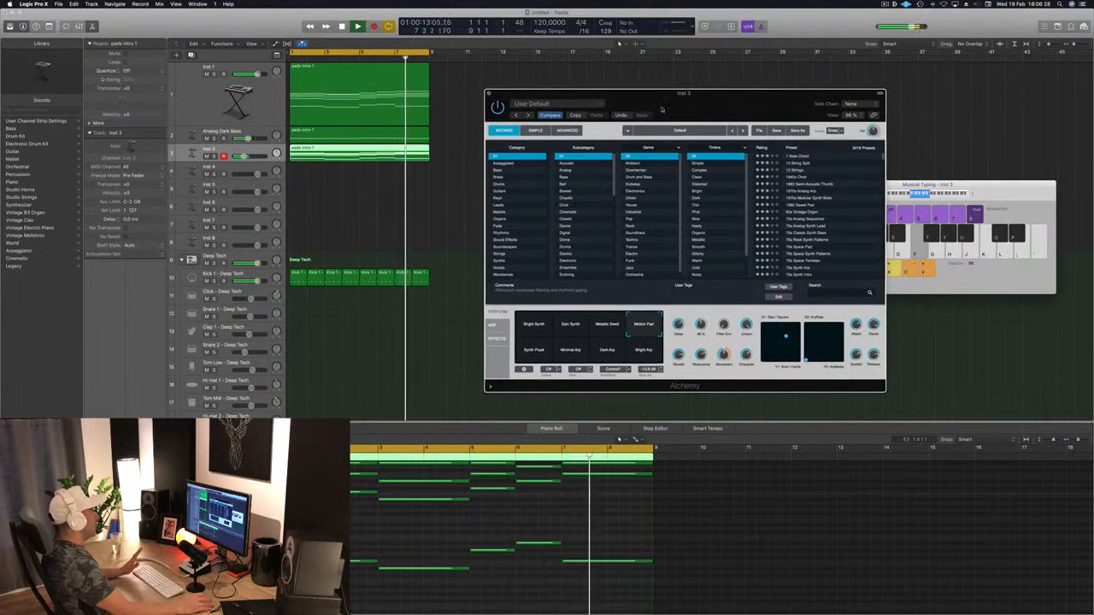
pyautogui.click(488, 94)
pyautogui.click(471, 183)
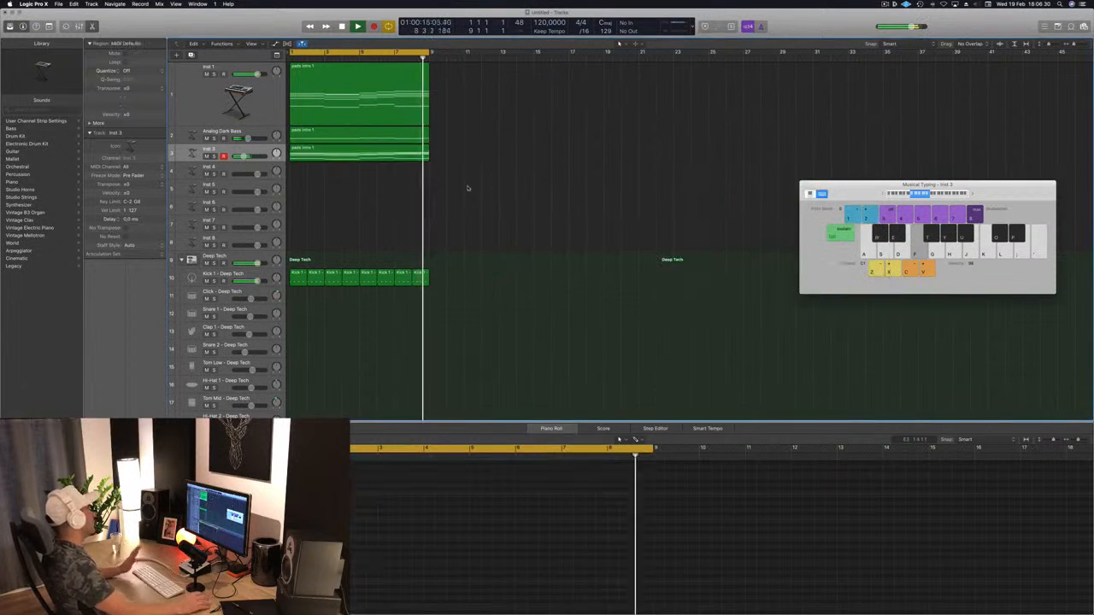
pyautogui.click(255, 152)
pyautogui.click(504, 187)
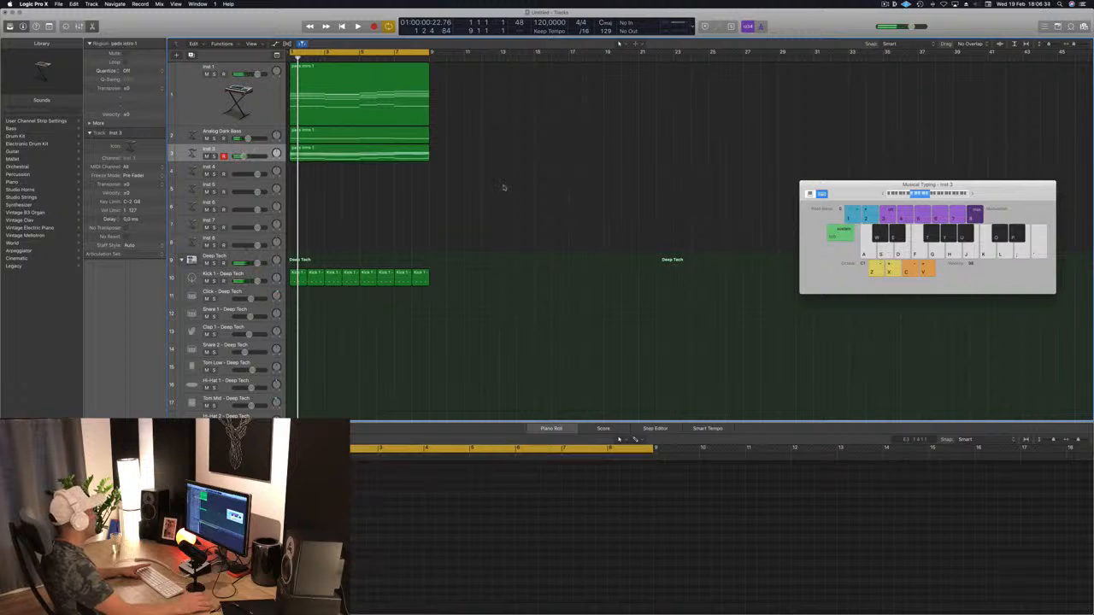
# Step: Copy the single-note bass region onto the Inst 4 track and rework its held notes into three short repeated notes per bar
pyautogui.moveTo(330, 151); pyautogui.dragTo(321, 174)
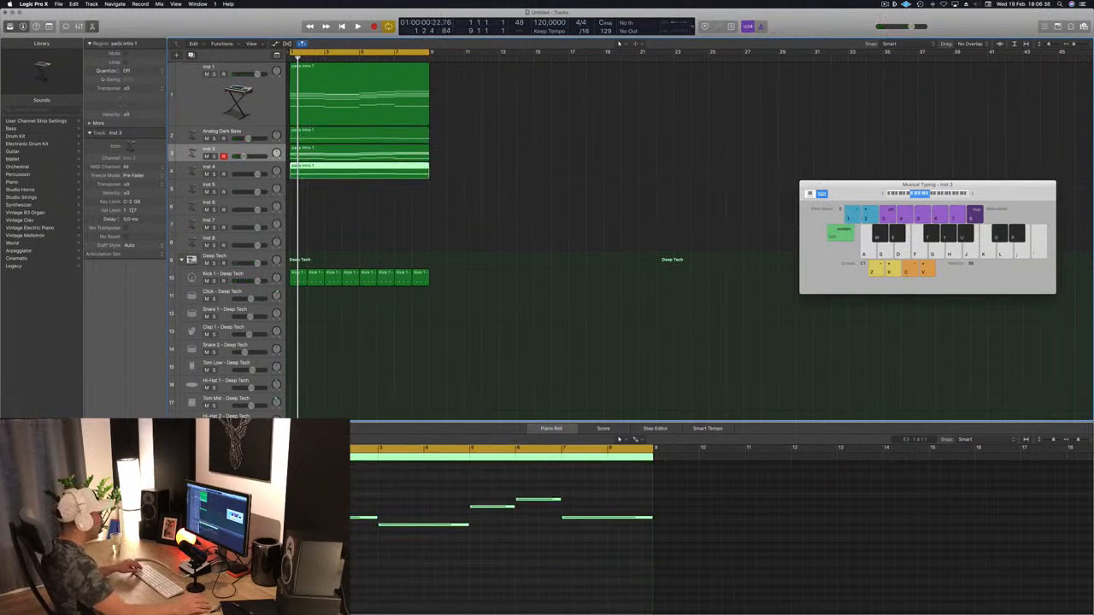
pyautogui.moveTo(346, 485); pyautogui.dragTo(421, 527)
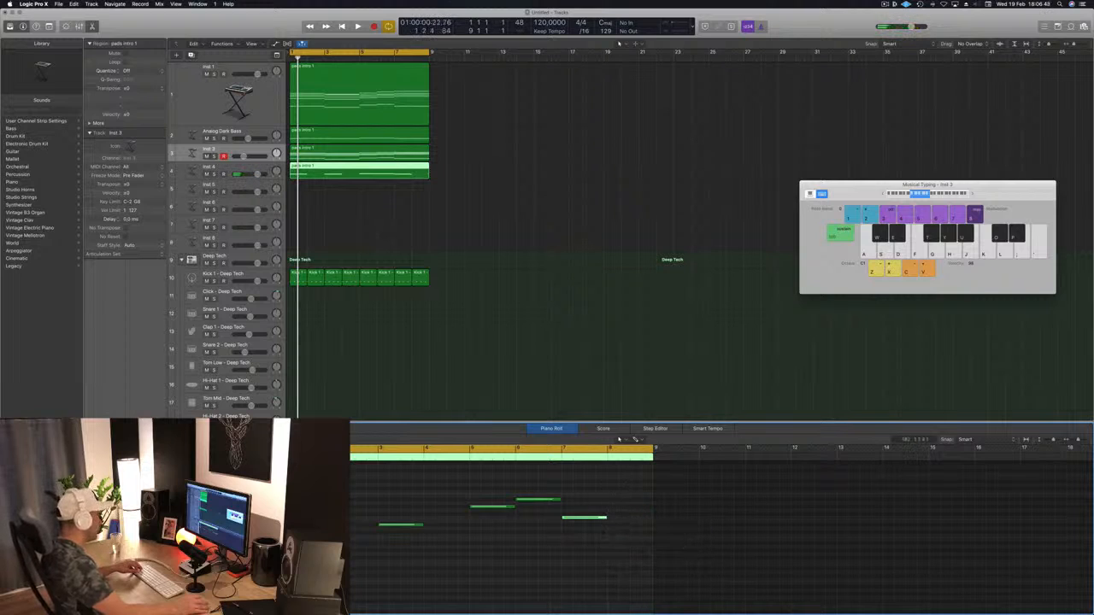
pyautogui.moveTo(322, 518); pyautogui.dragTo(374, 520)
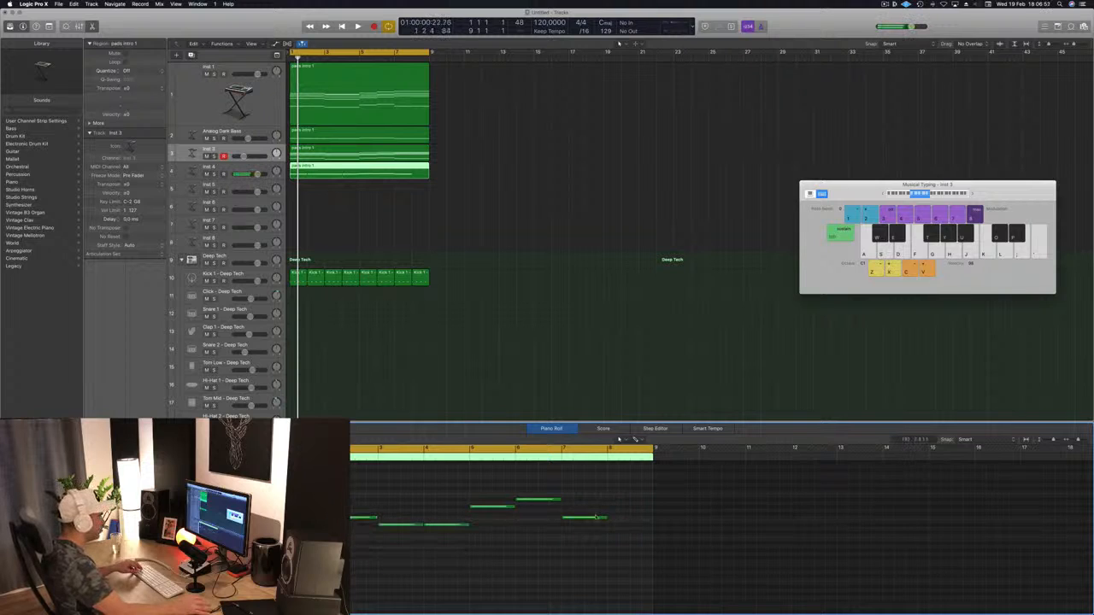
pyautogui.moveTo(582, 520); pyautogui.dragTo(626, 521)
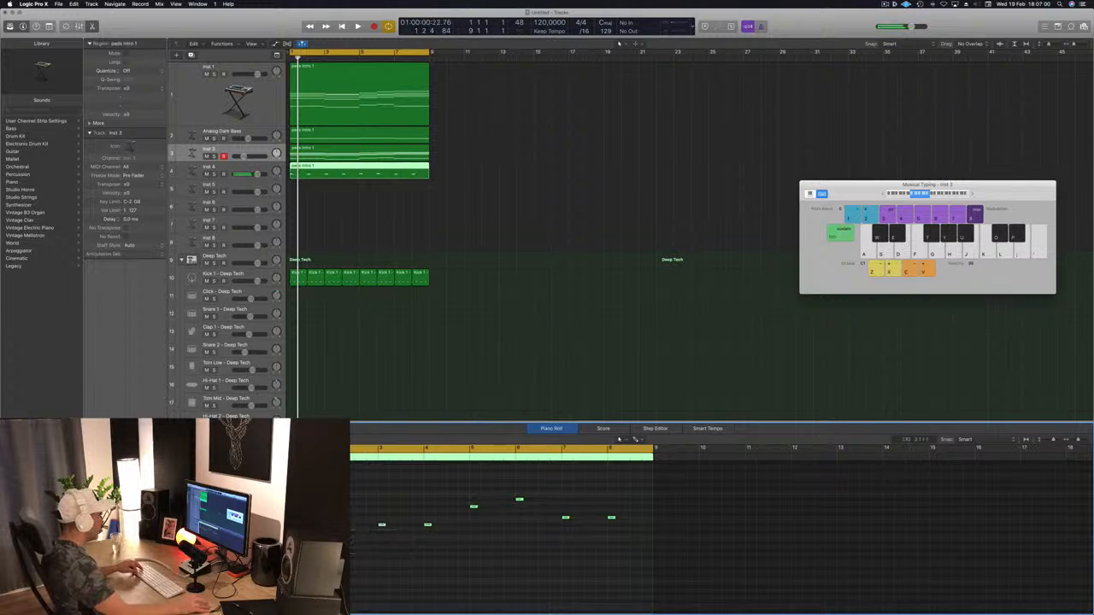
pyautogui.press('z')
pyautogui.moveTo(448, 517); pyautogui.dragTo(498, 523)
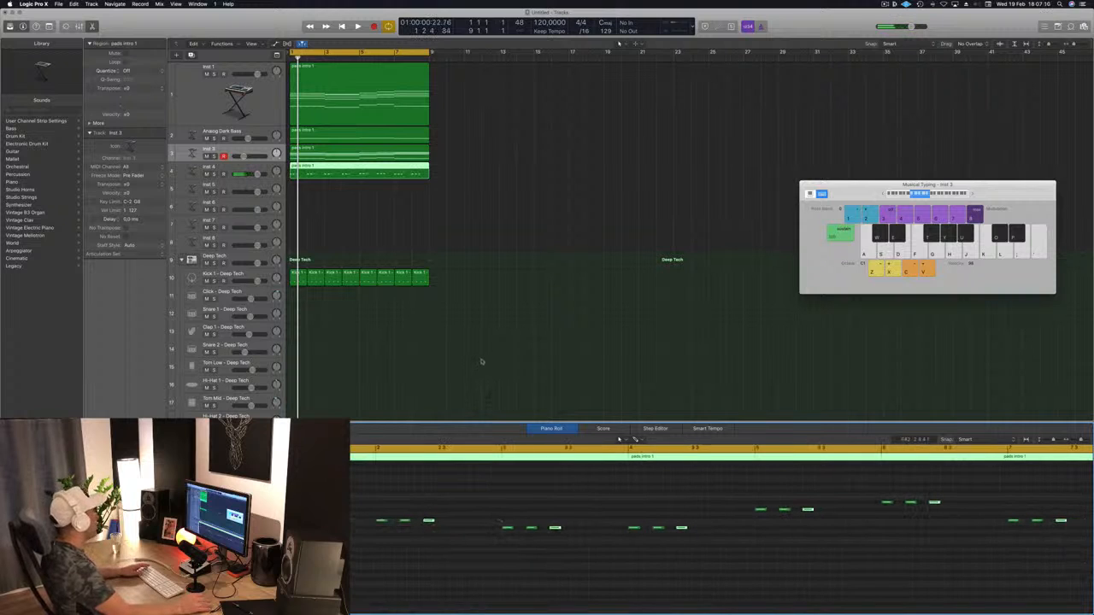
# Step: Open Alchemy for the Inst 4 track, load the 70s Classic Synth Bass preset and lower the track's volume
pyautogui.click(236, 167)
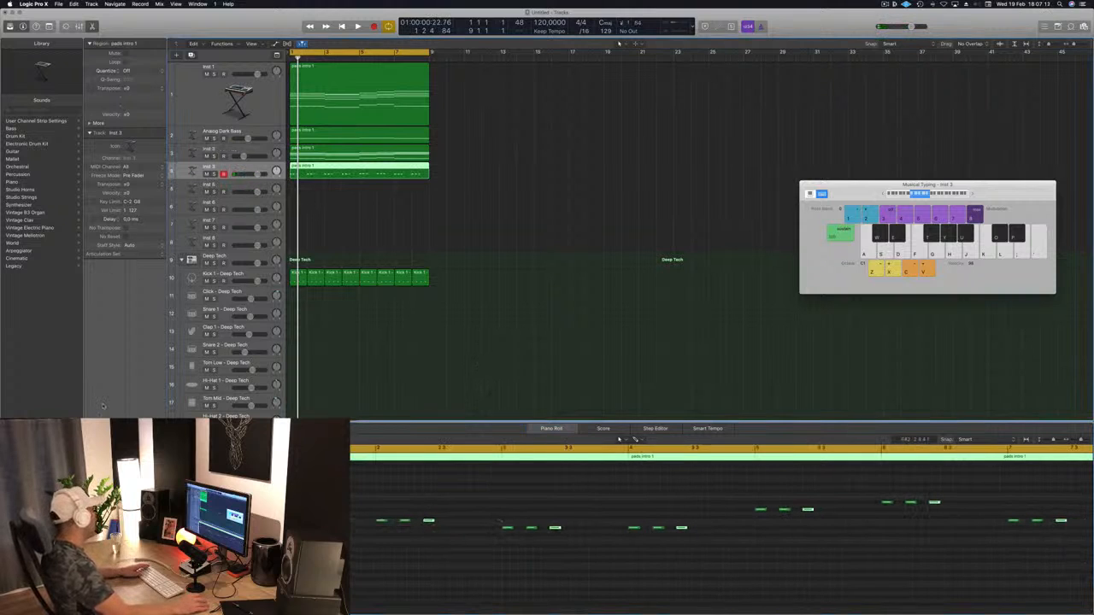
pyautogui.doubleClick(194, 173)
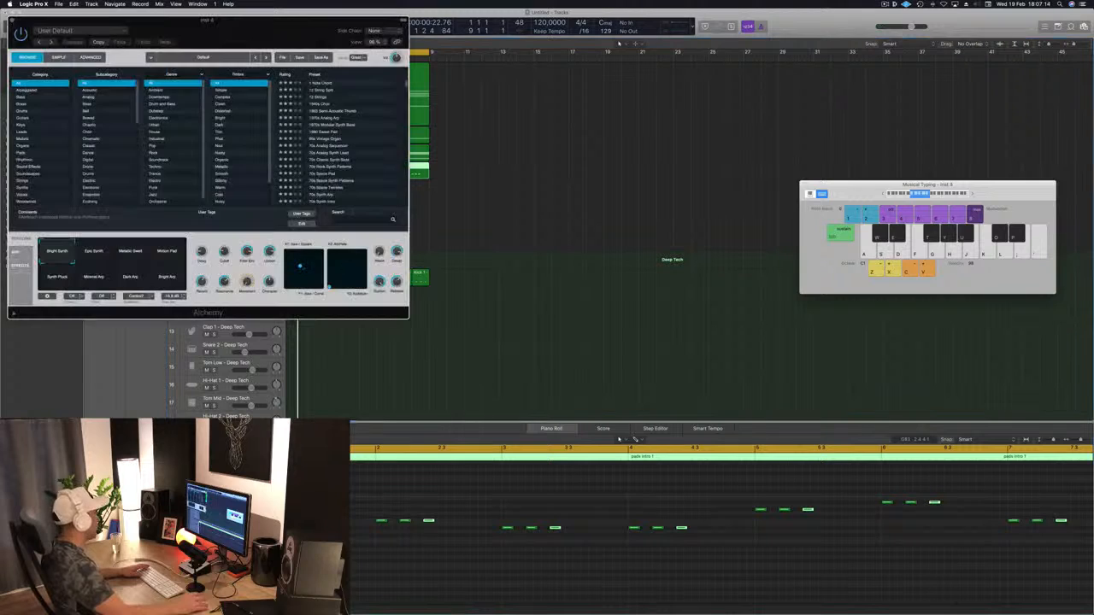
pyautogui.moveTo(257, 27); pyautogui.dragTo(644, 137)
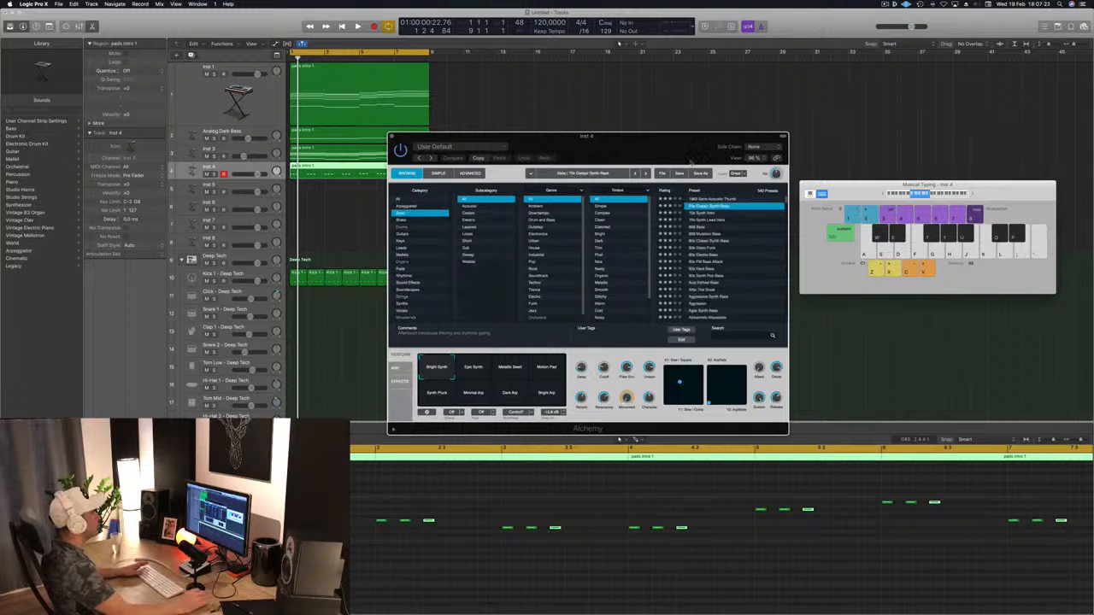
pyautogui.moveTo(675, 145); pyautogui.dragTo(814, 131)
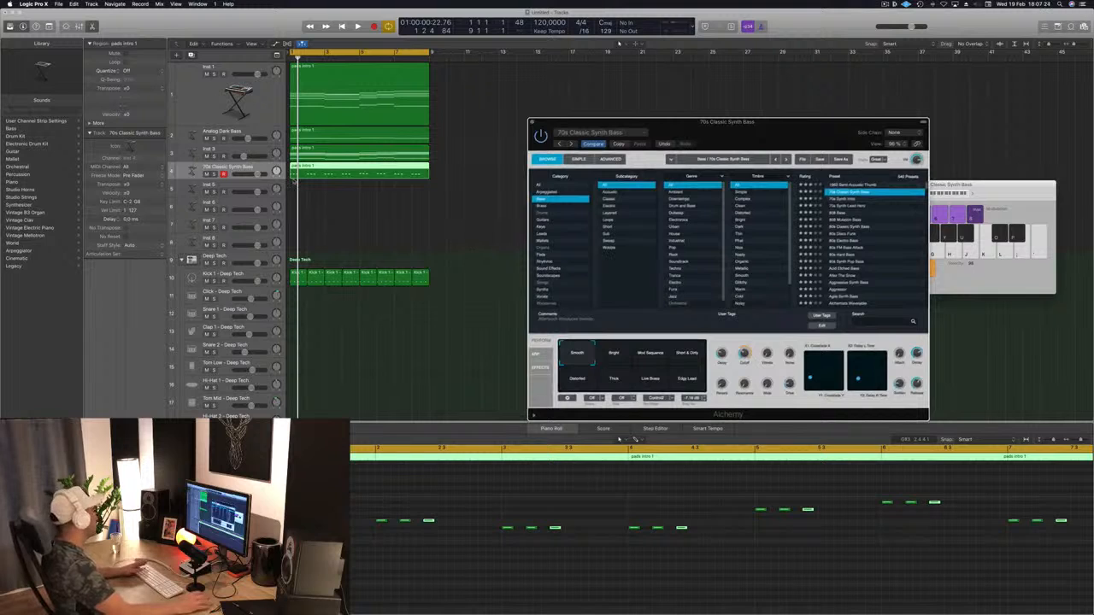
pyautogui.click(248, 174)
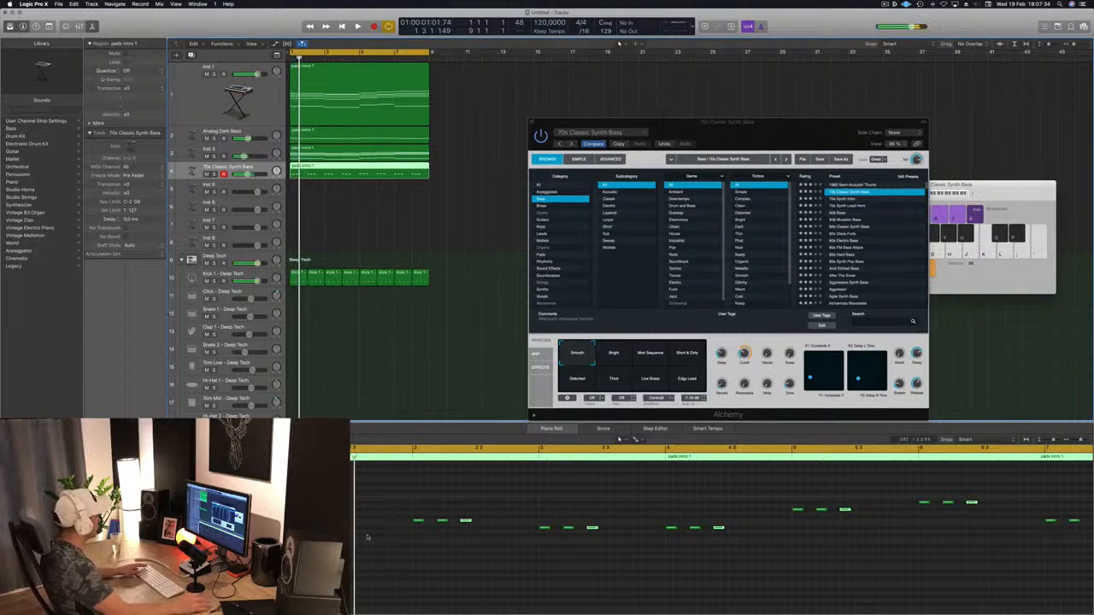
# Step: Duplicate the last note of each bar as a fourth note, shift the copies to even spacing and play the pattern
pyautogui.moveTo(340, 521); pyautogui.dragTo(345, 520)
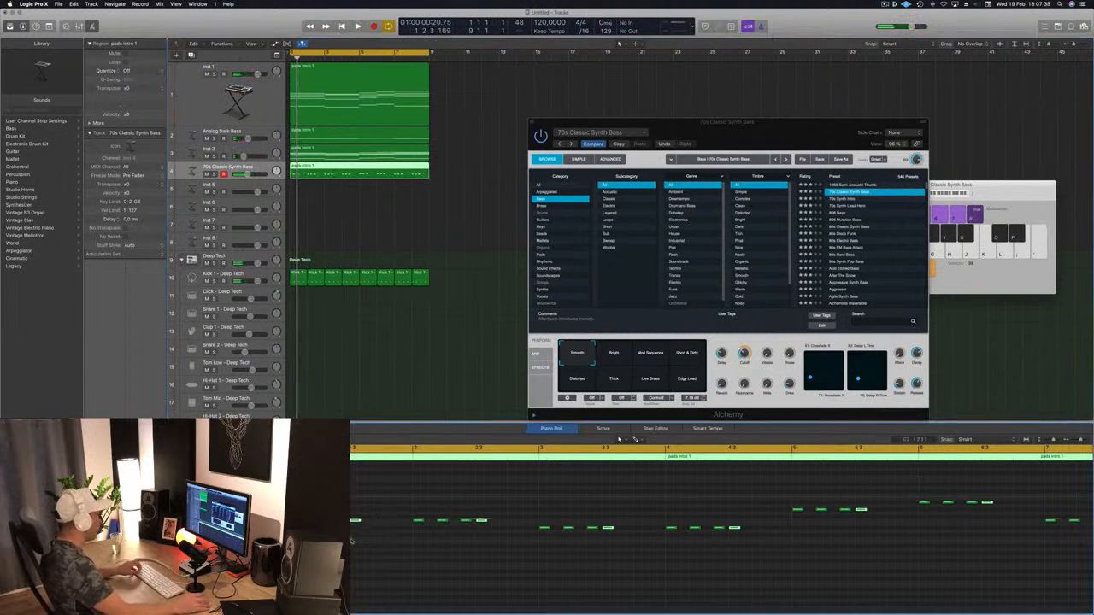
pyautogui.press('space')
pyautogui.scroll(3, 401, 560)
pyautogui.press('space')
pyautogui.press('space')
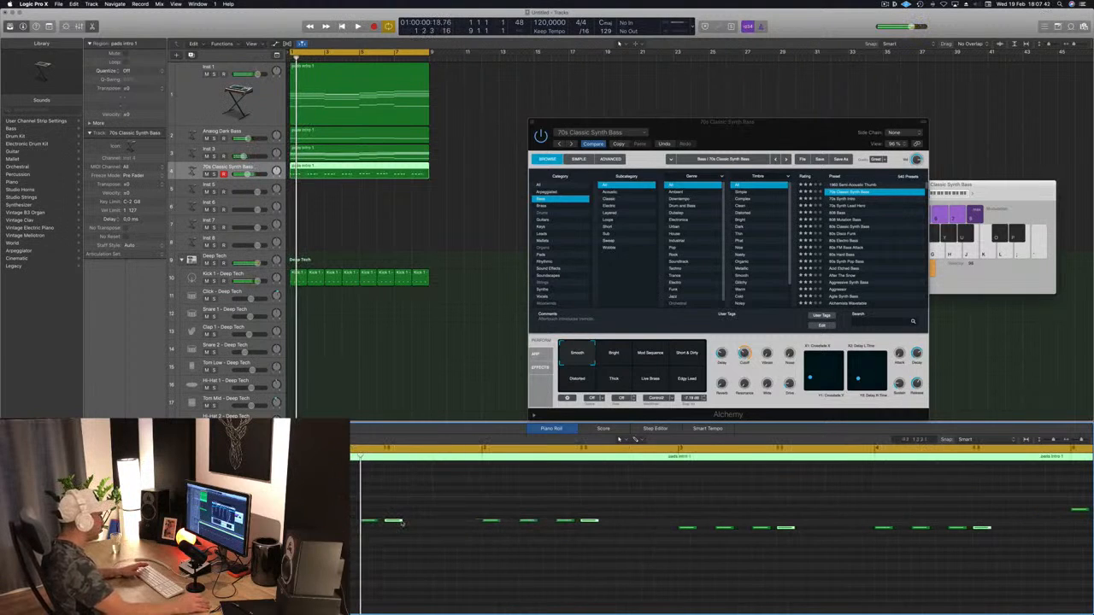
pyautogui.moveTo(401, 522); pyautogui.dragTo(405, 524)
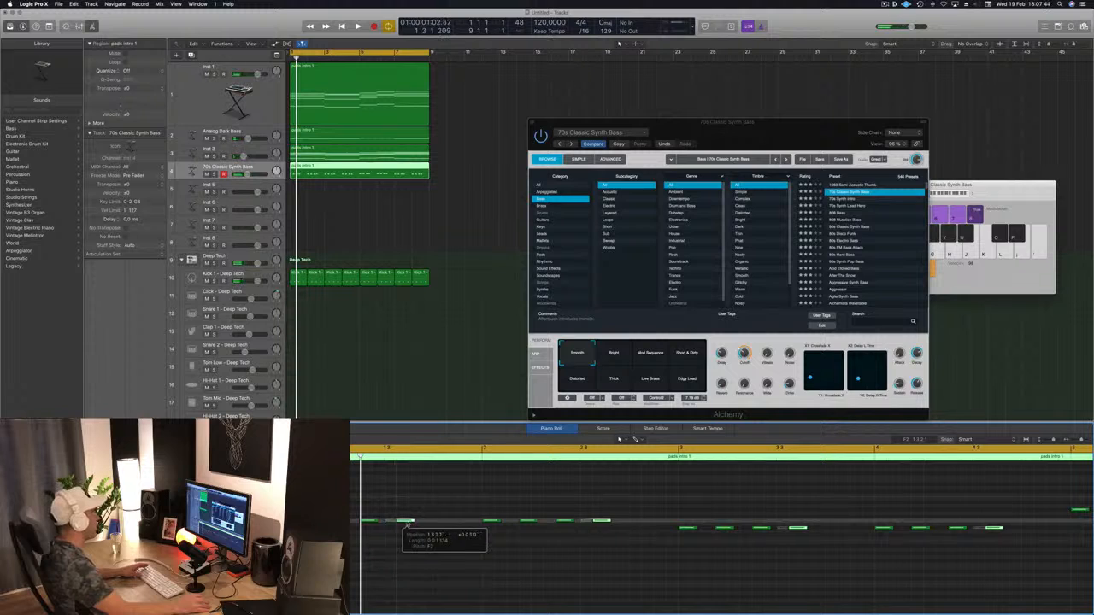
pyautogui.press('space')
pyautogui.scroll(-1, 420, 587)
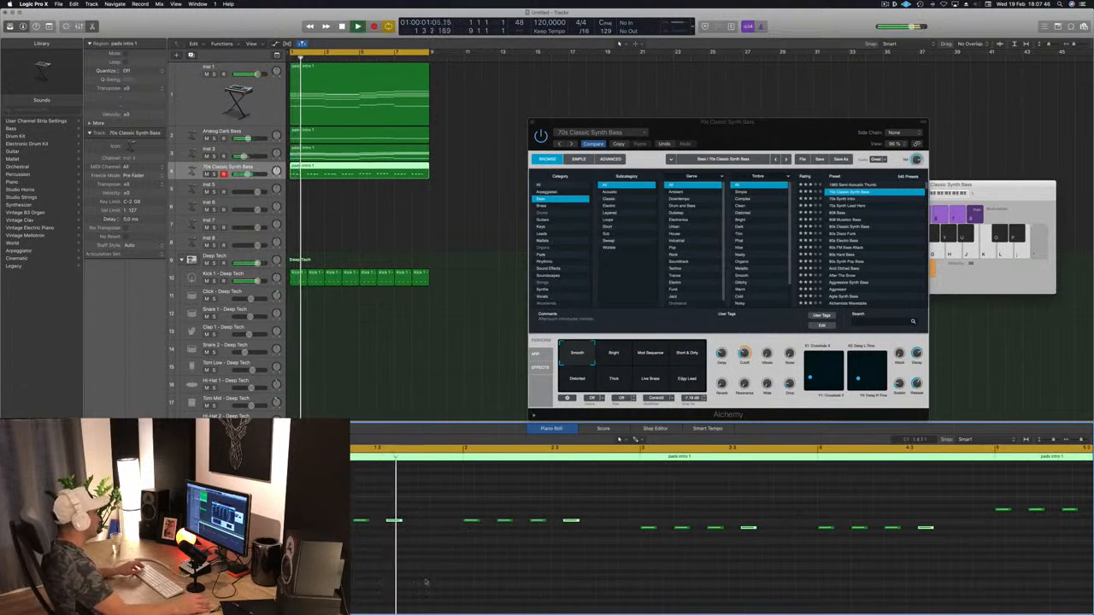
# Step: Duplicate the fourth notes one step onward as a fifth evenly spaced note in every bar and listen to the loop
pyautogui.moveTo(395, 521); pyautogui.dragTo(427, 518)
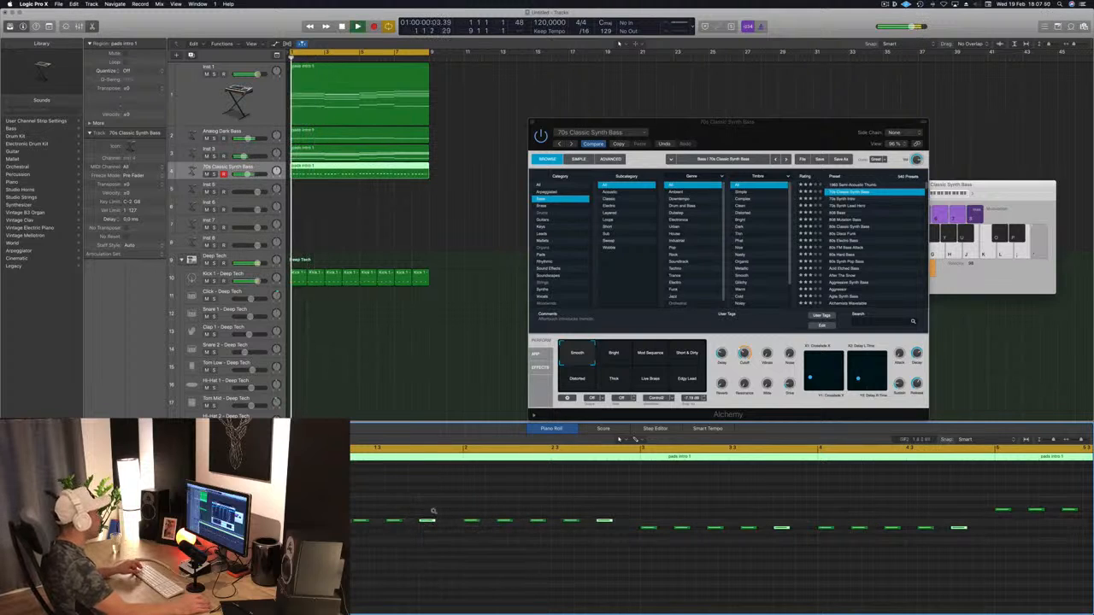
pyautogui.scroll(-2, 431, 513)
pyautogui.scroll(-2, 376, 574)
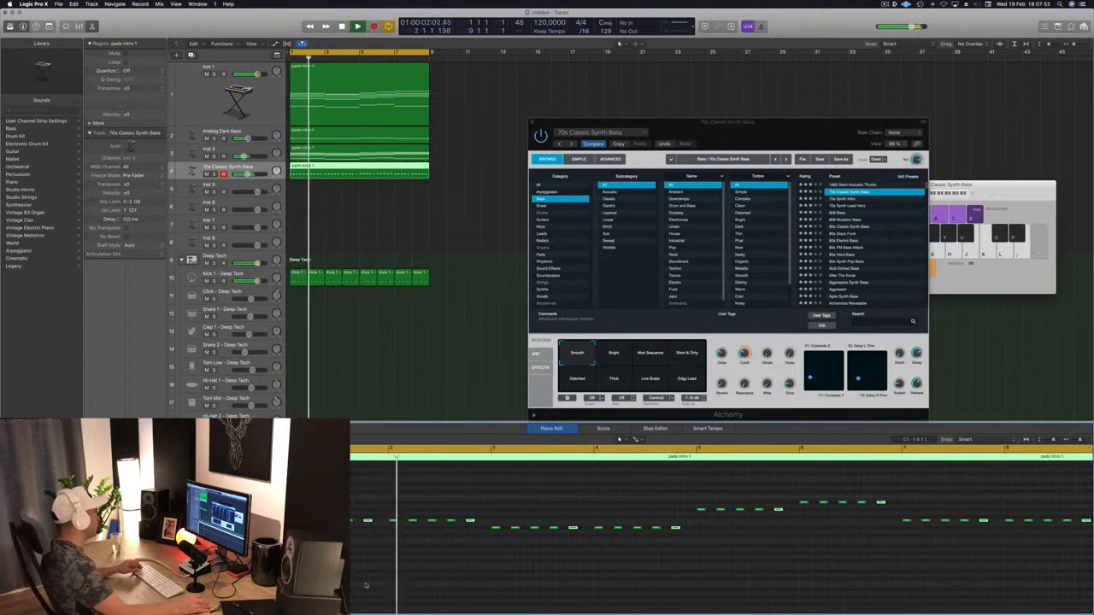
pyautogui.scroll(-3, 366, 585)
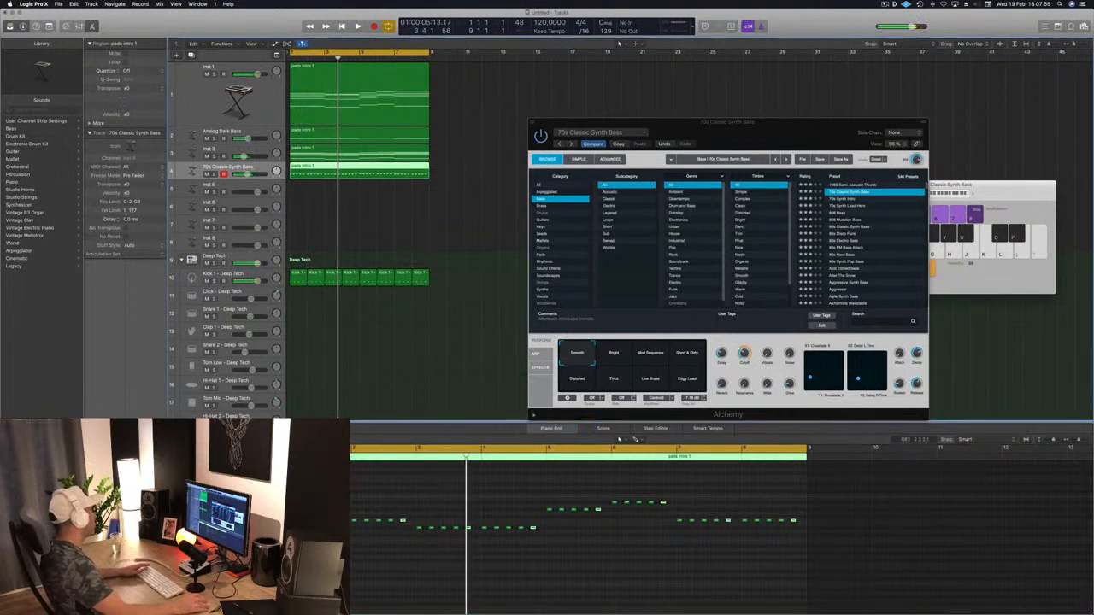
pyautogui.press('Return')
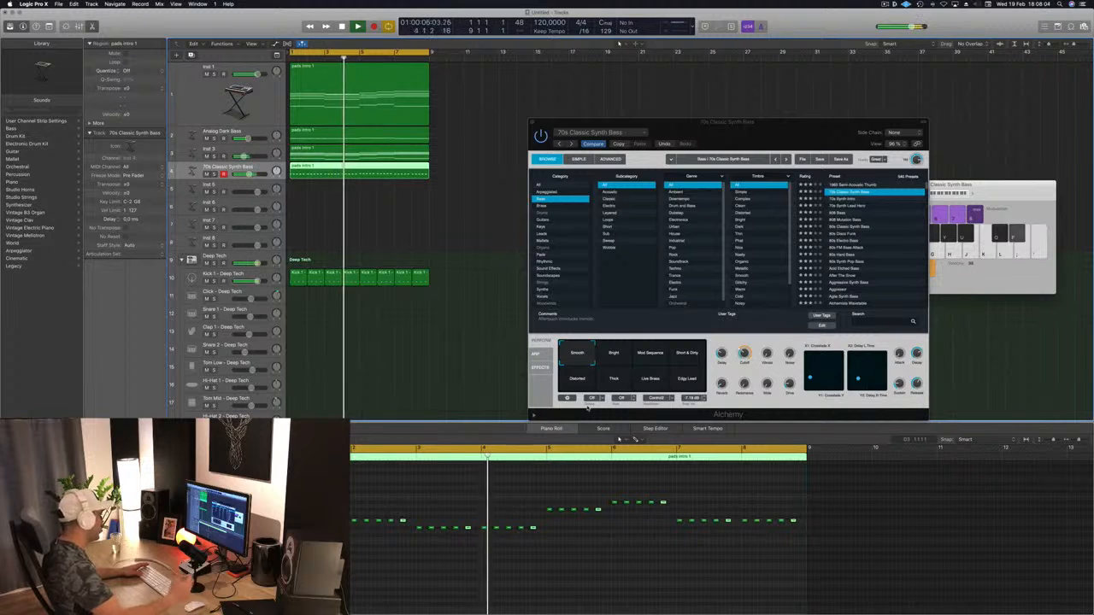
# Step: Audition the synth bass's Bright and Mod Sequence variations, choose Short & Dirty and raise the track's volume slightly
pyautogui.moveTo(643, 347); pyautogui.dragTo(624, 312)
pyautogui.click(602, 322)
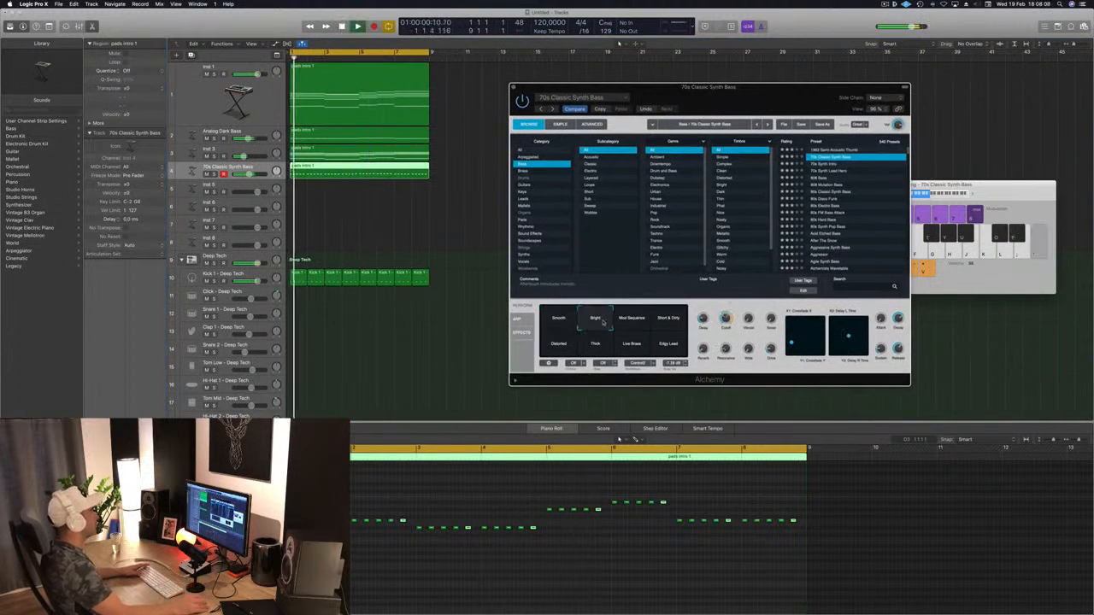
pyautogui.click(640, 326)
pyautogui.click(671, 325)
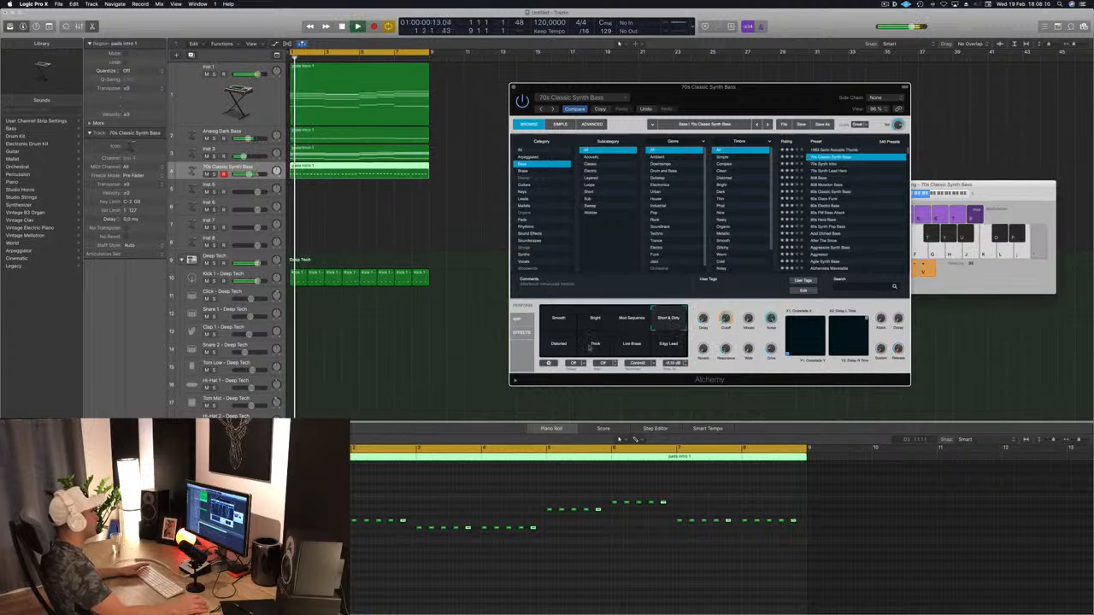
pyautogui.moveTo(249, 174); pyautogui.dragTo(251, 175)
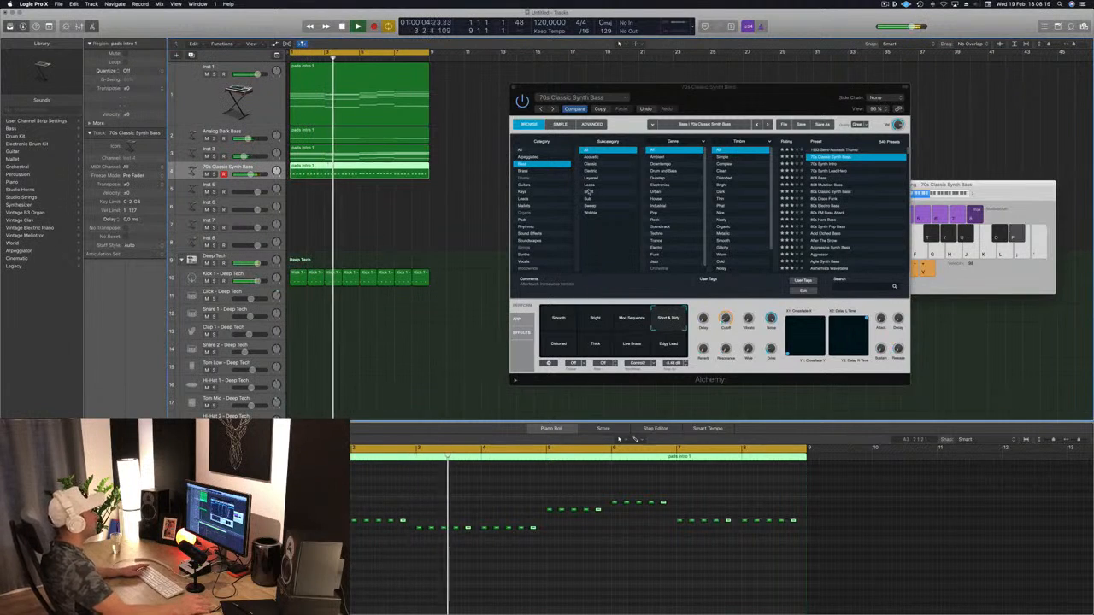
# Step: Compare the Distorted, Thick, Live Brass and Edgy Lead variations, settle on Short & Dirty and close the Alchemy window
pyautogui.click(551, 347)
pyautogui.click(595, 347)
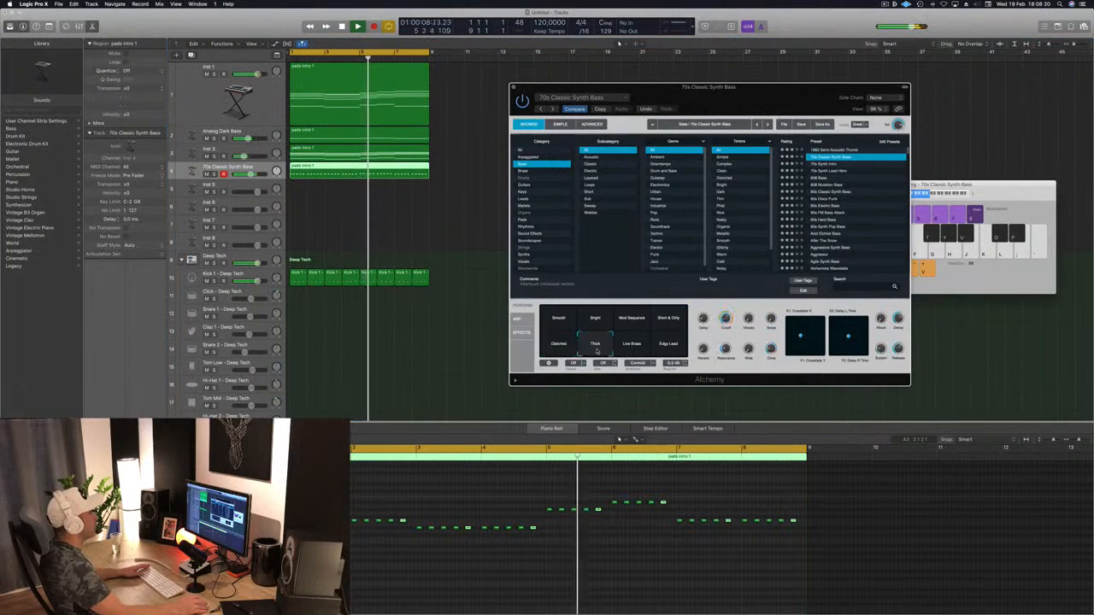
pyautogui.click(632, 346)
pyautogui.click(669, 345)
pyautogui.click(672, 323)
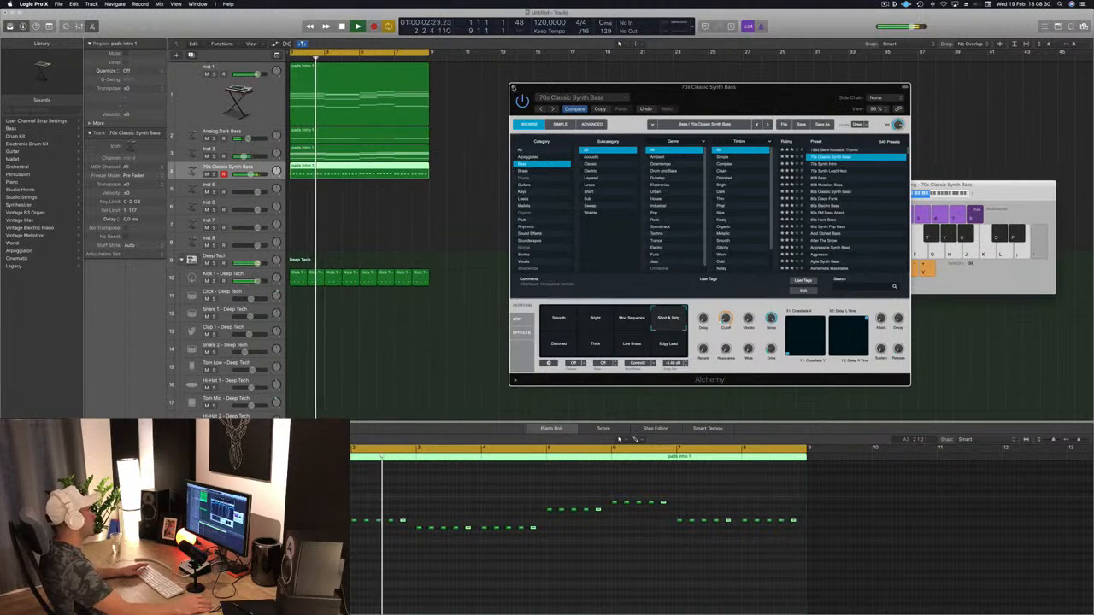
pyautogui.click(513, 86)
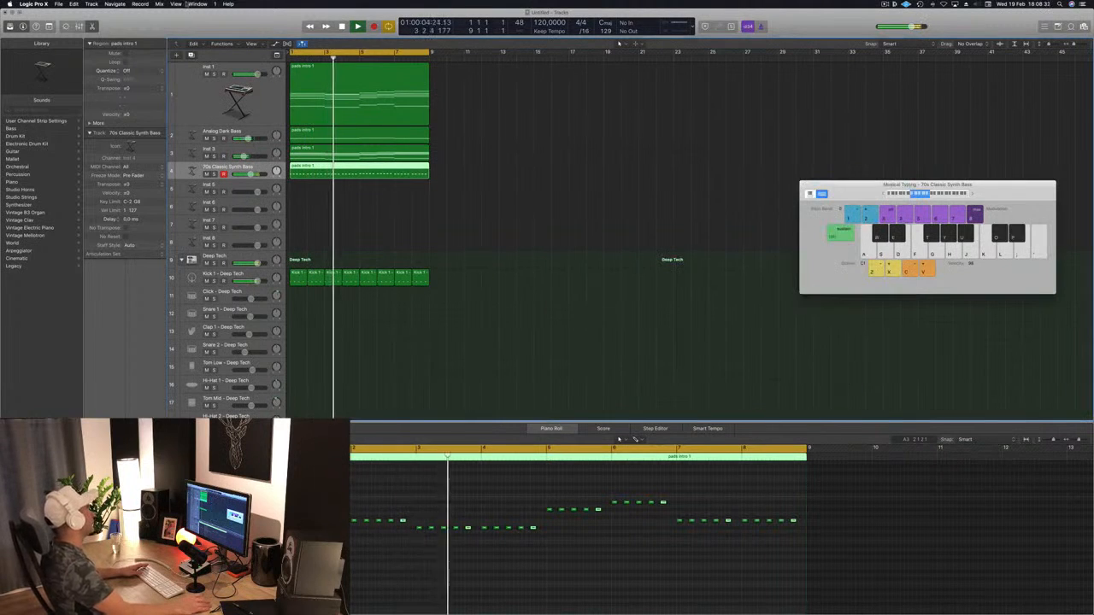
# Step: Duplicate the 70s Classic Synth Bass track with its settings and copy the repeated-note region onto the new track
pyautogui.press('super+d')
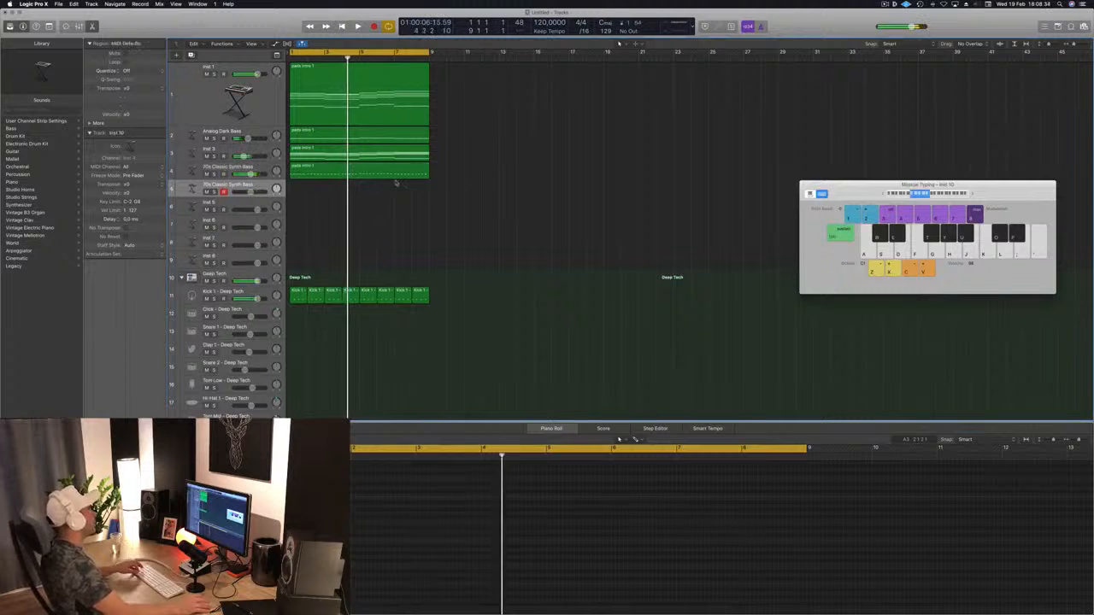
pyautogui.moveTo(323, 193); pyautogui.dragTo(317, 199)
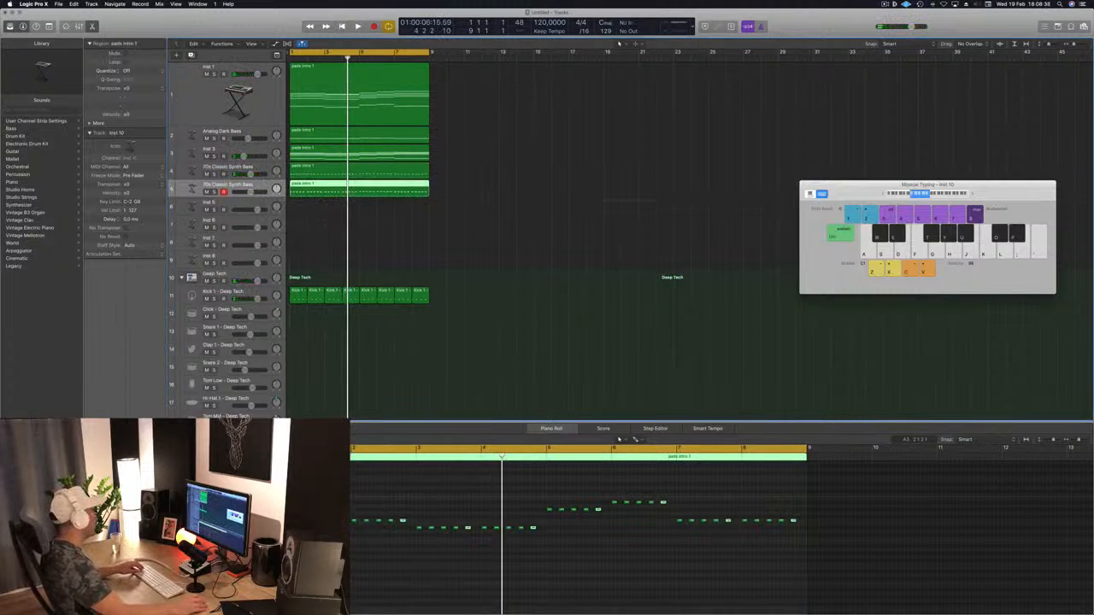
# Step: Open Alchemy for the duplicated bass track, choose the Live Brass variation and lower the track's volume while the loop plays
pyautogui.press('v')
pyautogui.moveTo(226, 30); pyautogui.dragTo(740, 77)
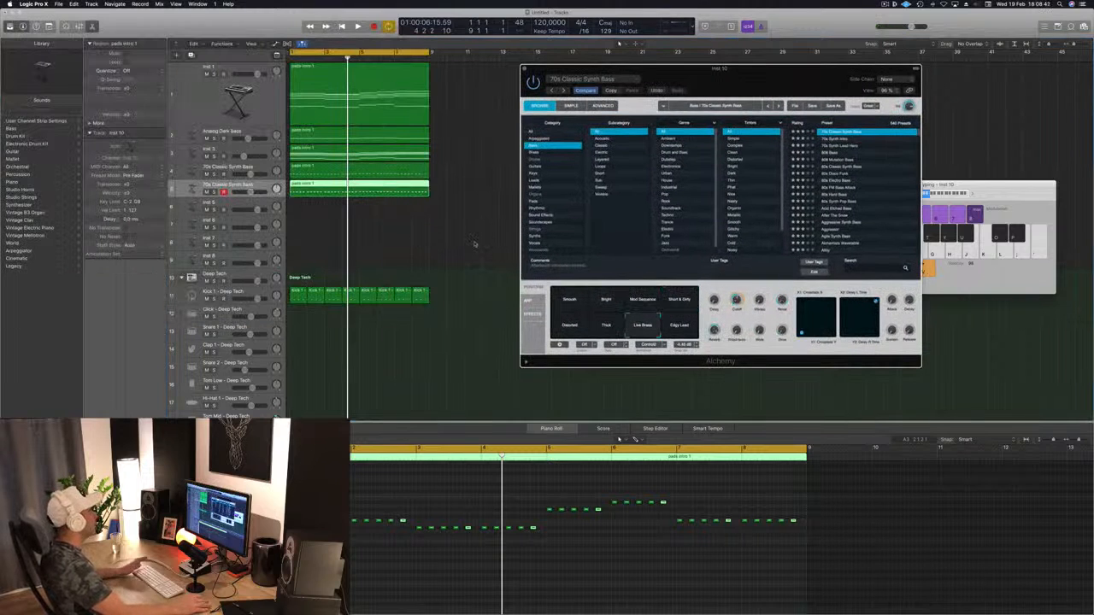
pyautogui.press('space')
pyautogui.moveTo(686, 83); pyautogui.dragTo(886, 138)
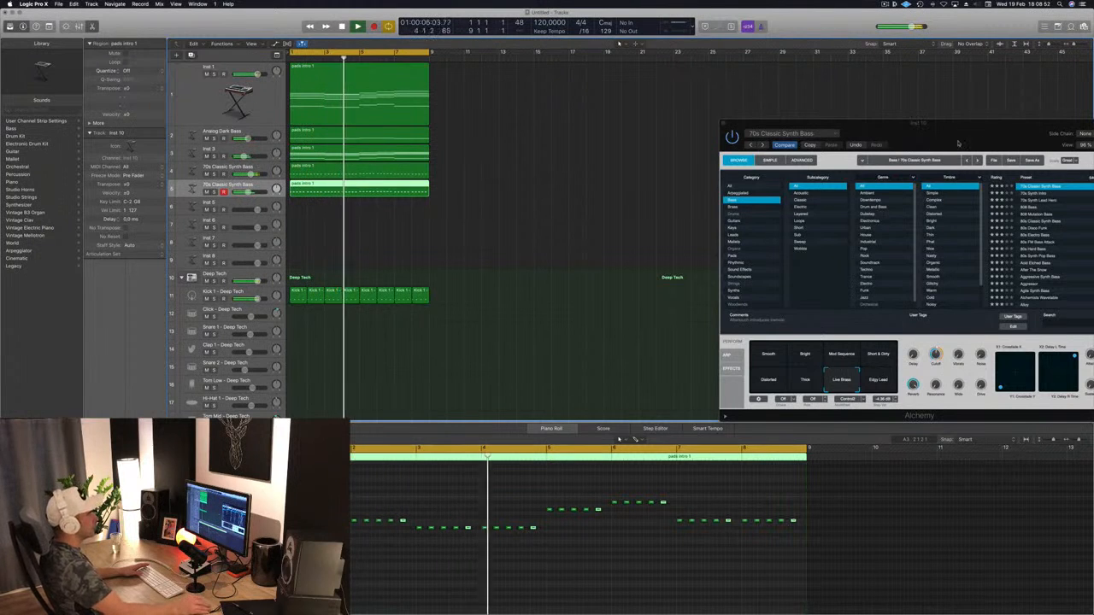
# Step: Adjust the Live Brass sound's cutoff, move its Alchemy window clear of the regions and replay the loop from the start
pyautogui.moveTo(986, 136); pyautogui.dragTo(720, 158)
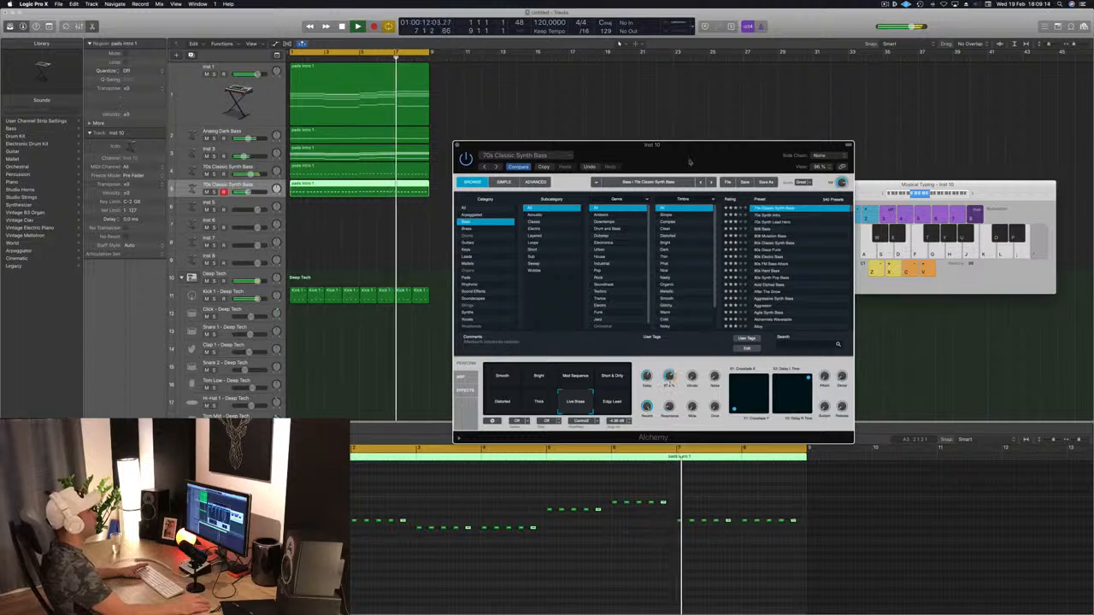
pyautogui.moveTo(693, 162); pyautogui.dragTo(752, 143)
pyautogui.press('Return')
pyautogui.press('space')
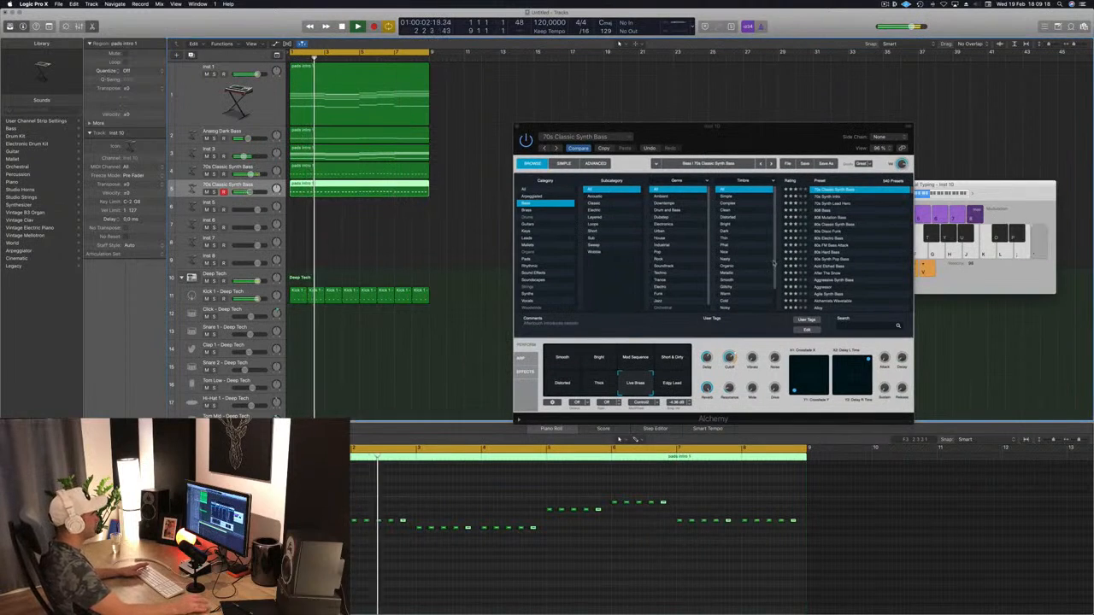
# Step: Adjust the Live Brass sound's delay, cutoff and noise controls in Alchemy, replaying the loop from the start
pyautogui.click(706, 359)
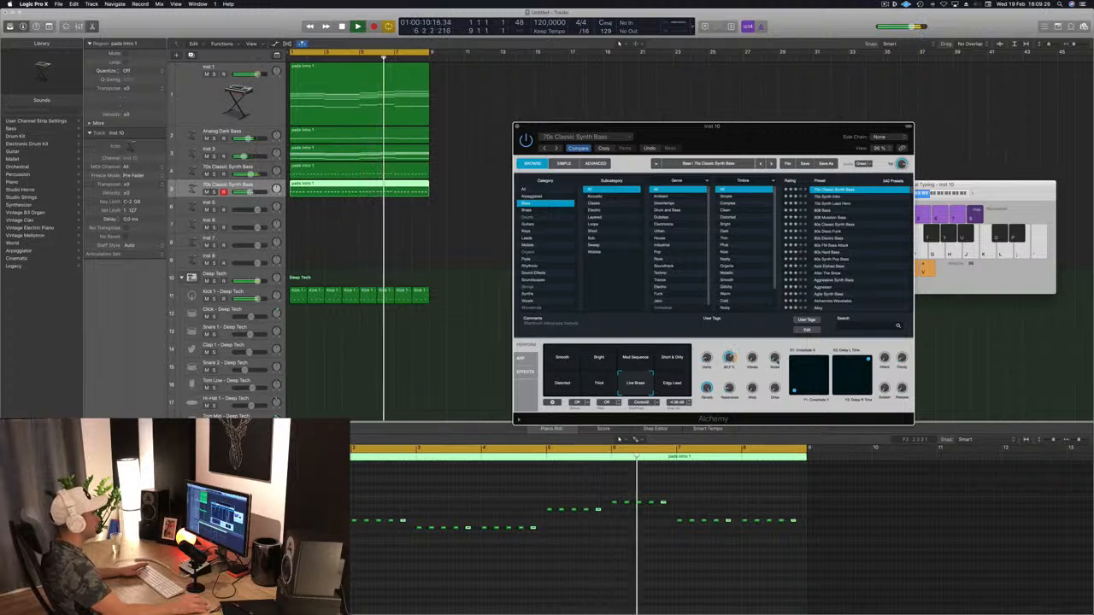
pyautogui.press('space')
pyautogui.press('Return')
pyautogui.press('space')
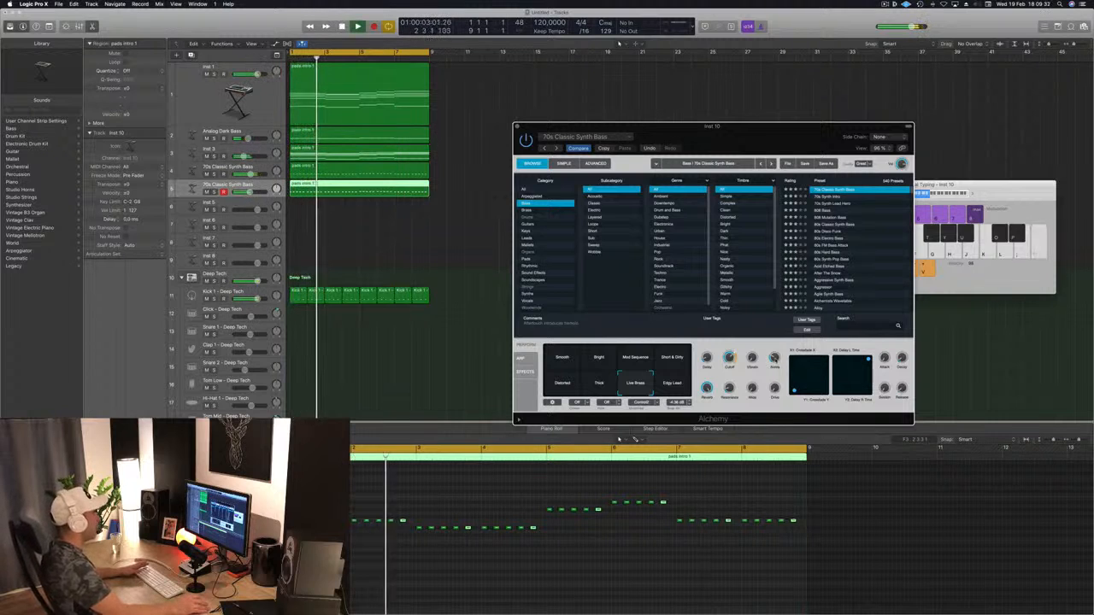
pyautogui.press('Return')
pyautogui.press('space')
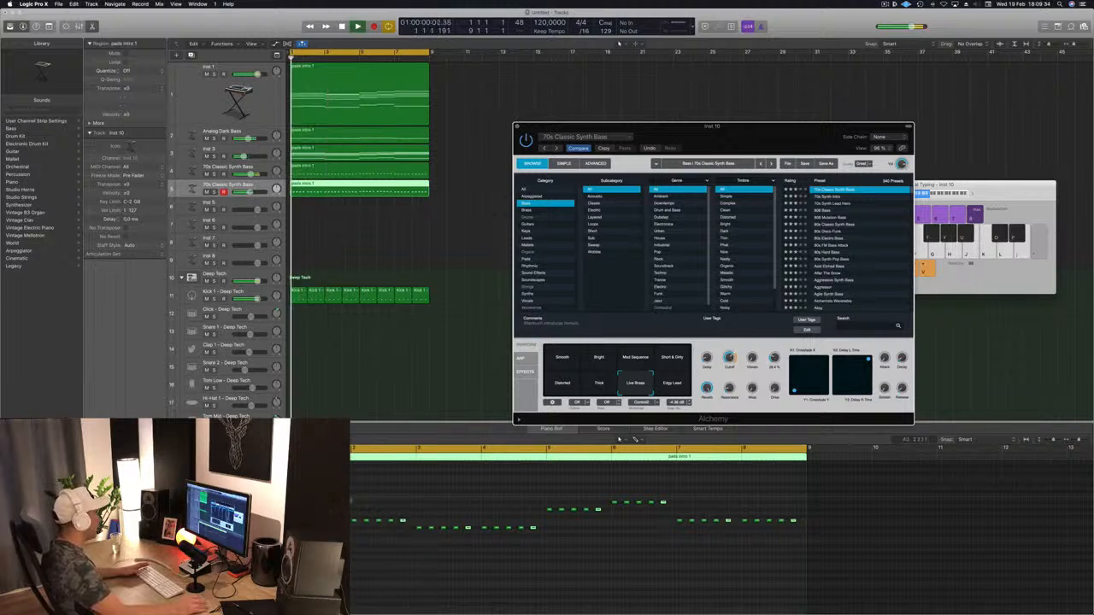
# Step: Lengthen the last note of each repeated-note group in the duplicated bass region and replay the loop from the start
pyautogui.click(355, 527)
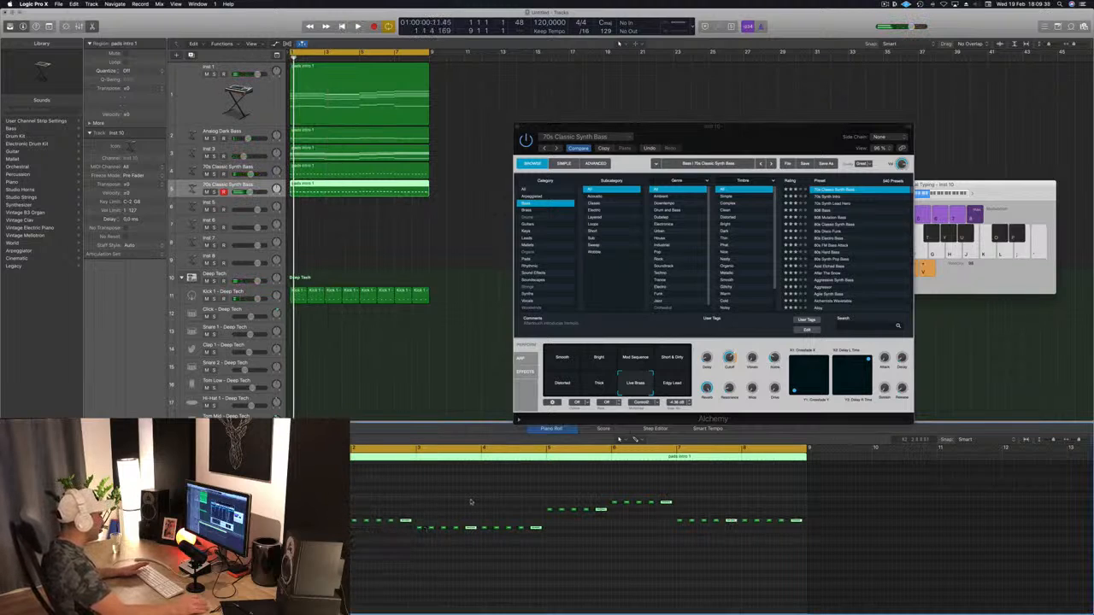
pyautogui.press('space')
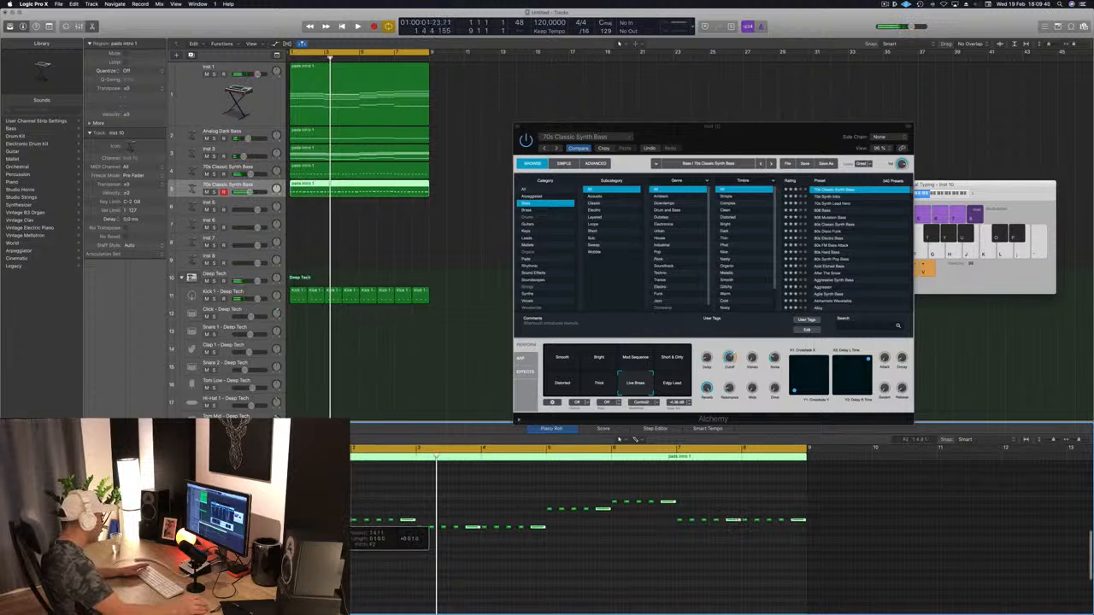
pyautogui.press('Return')
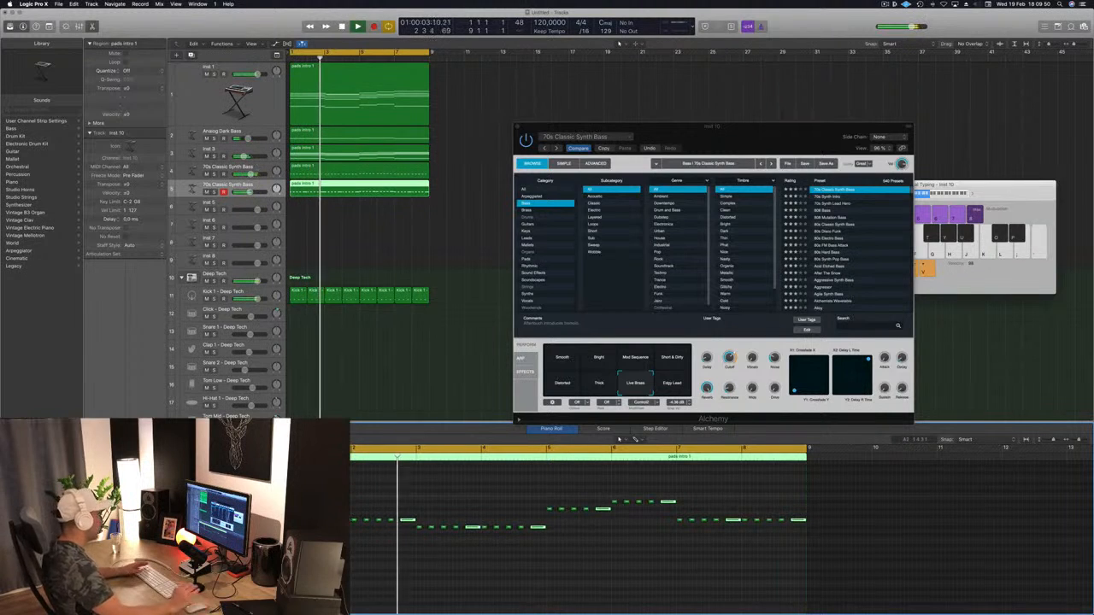
pyautogui.press('space')
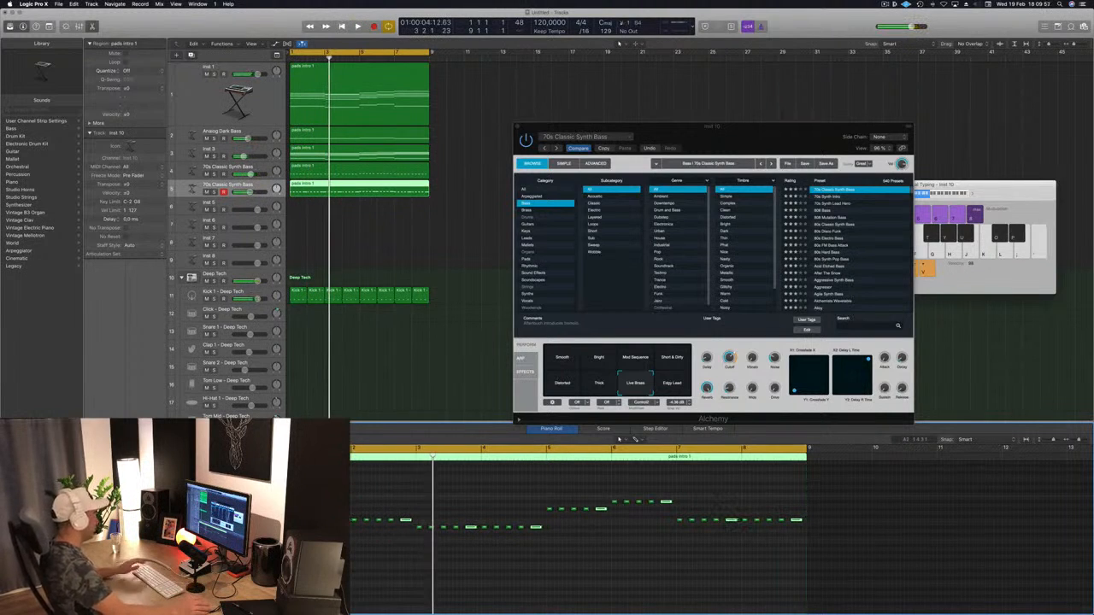
pyautogui.press('Return')
pyautogui.press('space')
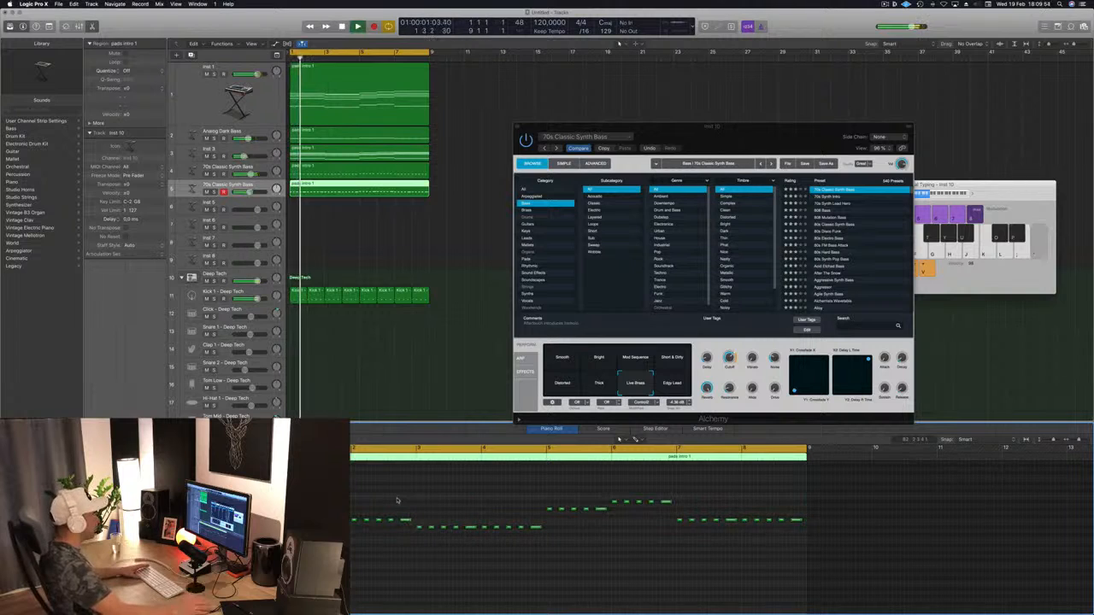
# Step: Move the Alchemy window clear of the regions, fine-tune the Live Brass cutoff, wide and drive controls, and close the window
pyautogui.moveTo(768, 127); pyautogui.dragTo(733, 209)
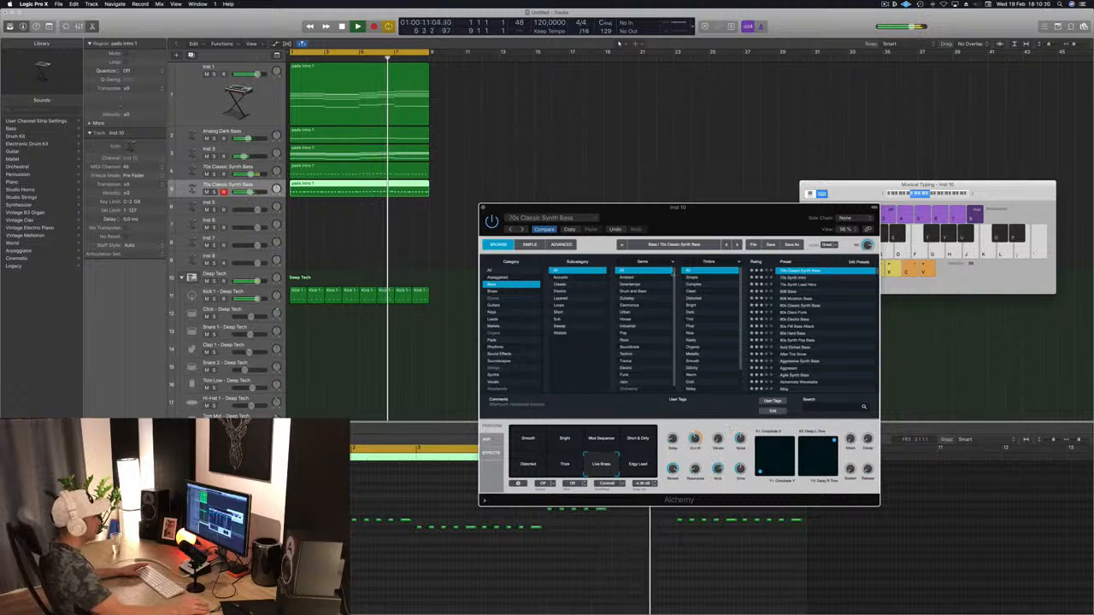
pyautogui.moveTo(761, 216)
pyautogui.mouseDown()
pyautogui.moveTo(698, 243)
pyautogui.moveTo(770, 238)
pyautogui.moveTo(778, 227)
pyautogui.mouseUp()
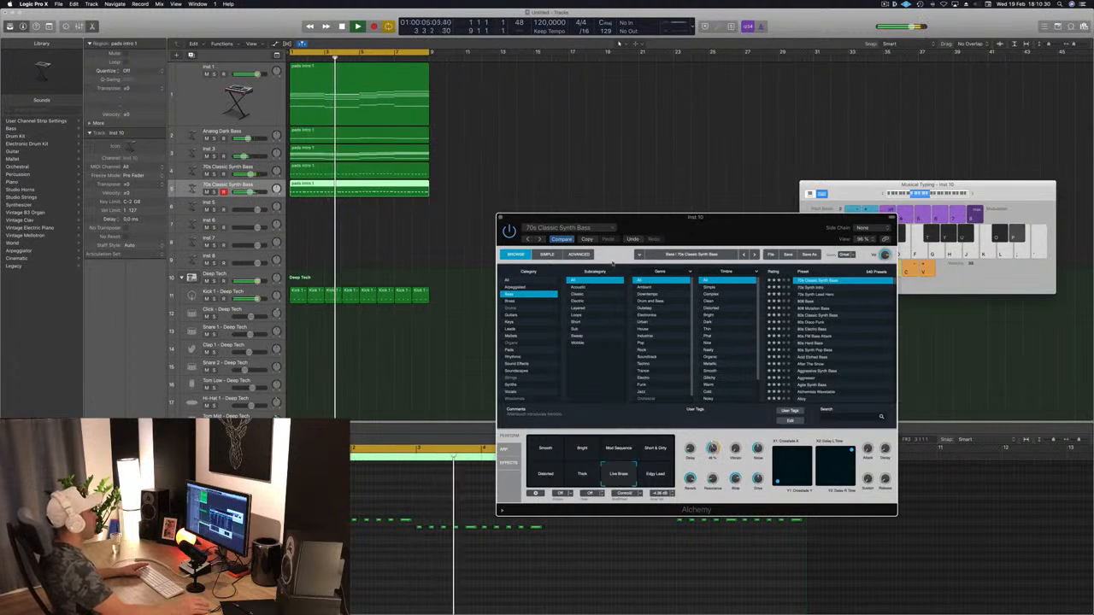
pyautogui.press('super+w')
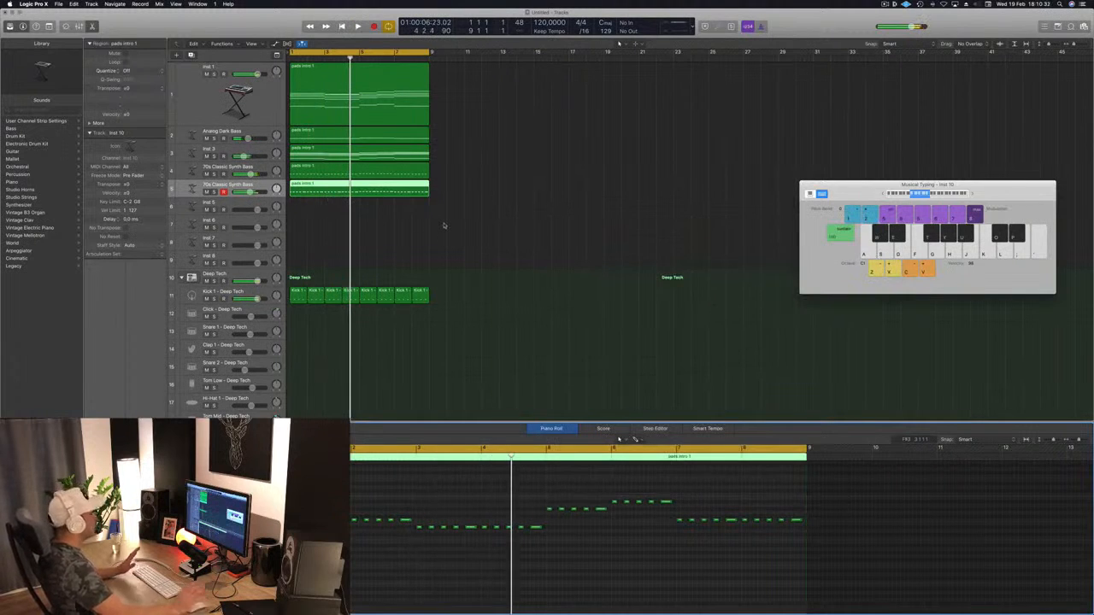
# Step: Replay the loop from the start and lower the second 70s Classic Synth Bass track's volume
pyautogui.press('Return')
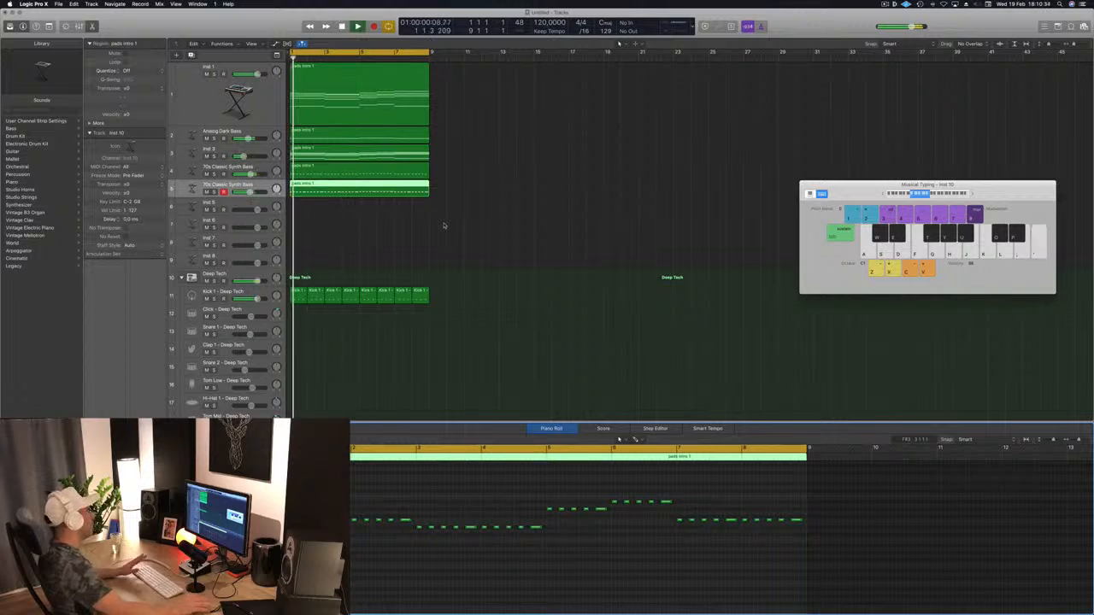
pyautogui.click(462, 227)
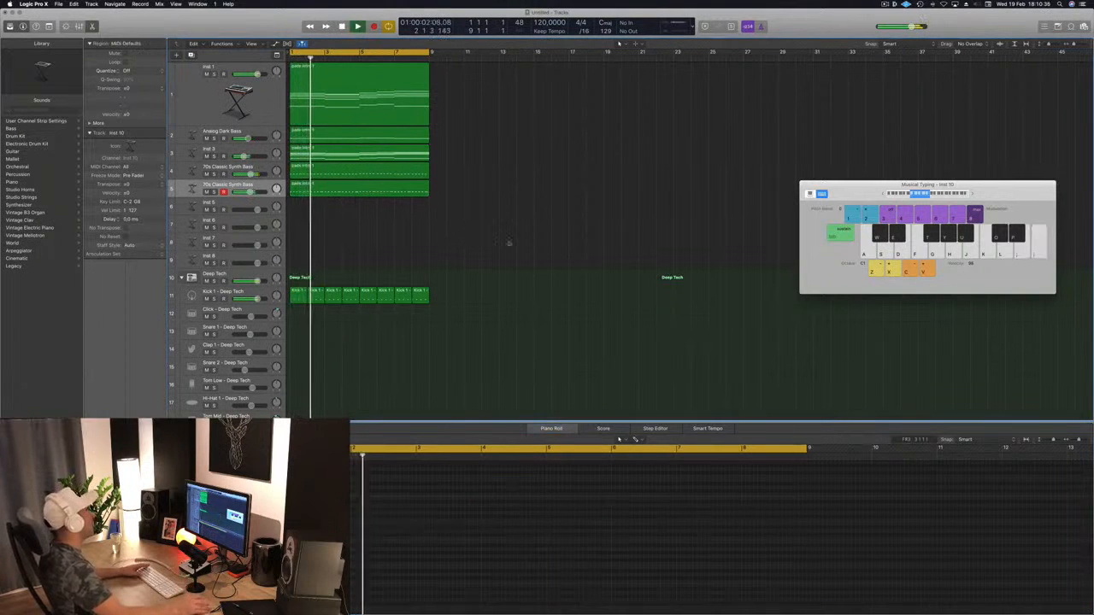
pyautogui.moveTo(248, 192)
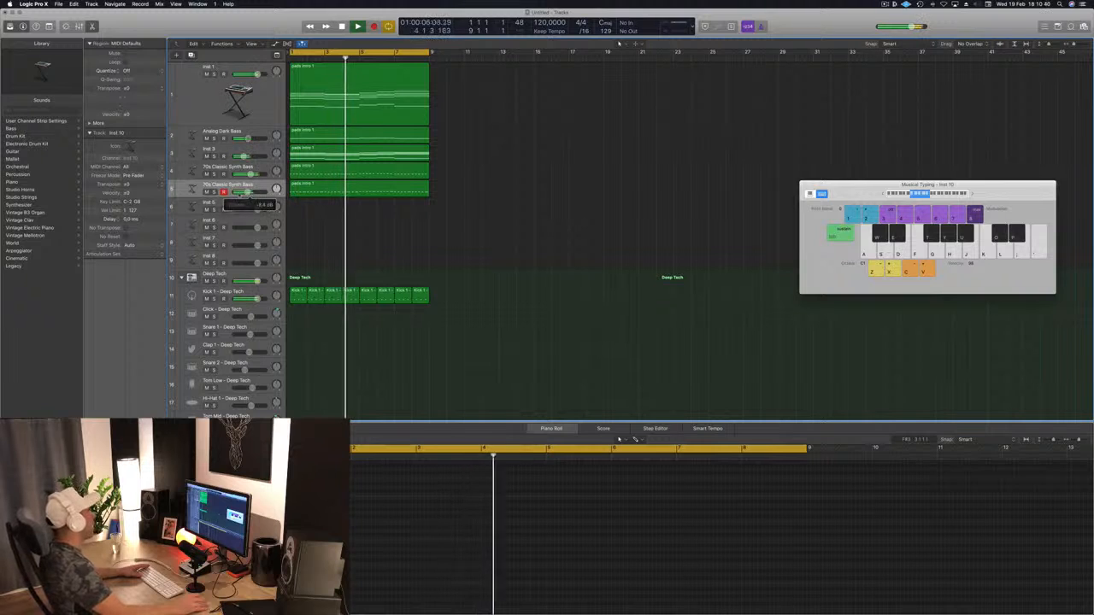
# Step: Open the Inst 1 track's Channel EQ and add a 48 dB/Oct high-cut filter at about 550 Hz
pyautogui.click(204, 97)
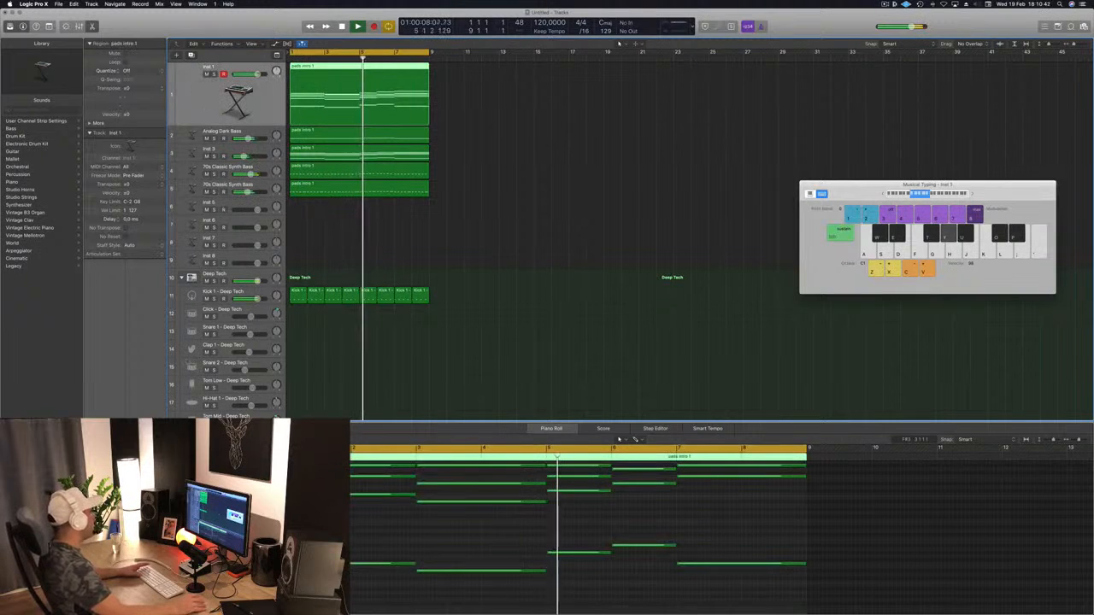
pyautogui.press('Return')
pyautogui.click(104, 438)
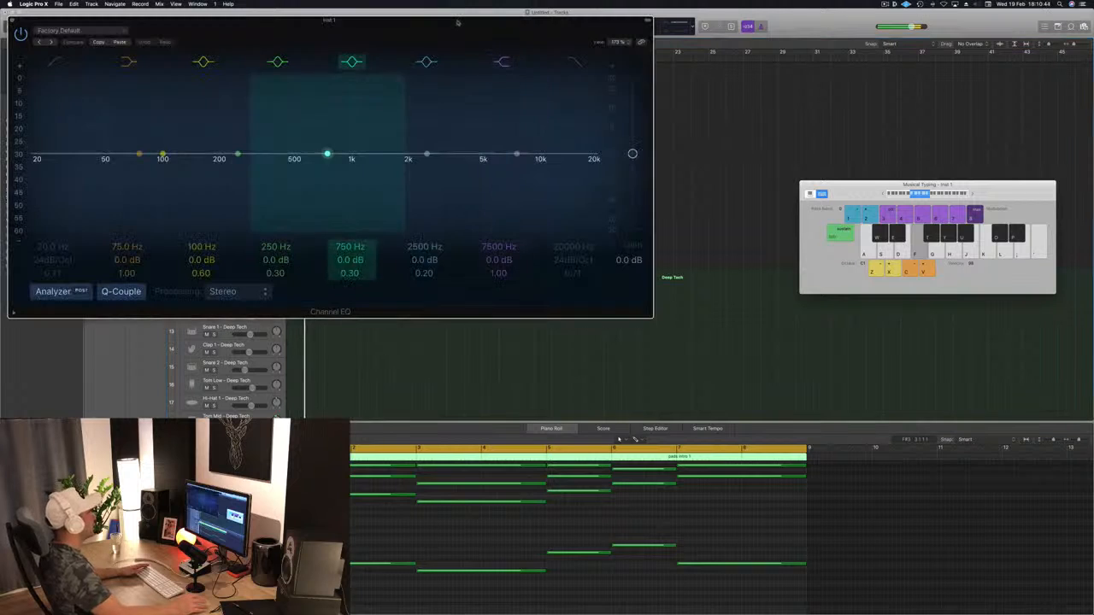
pyautogui.click(574, 63)
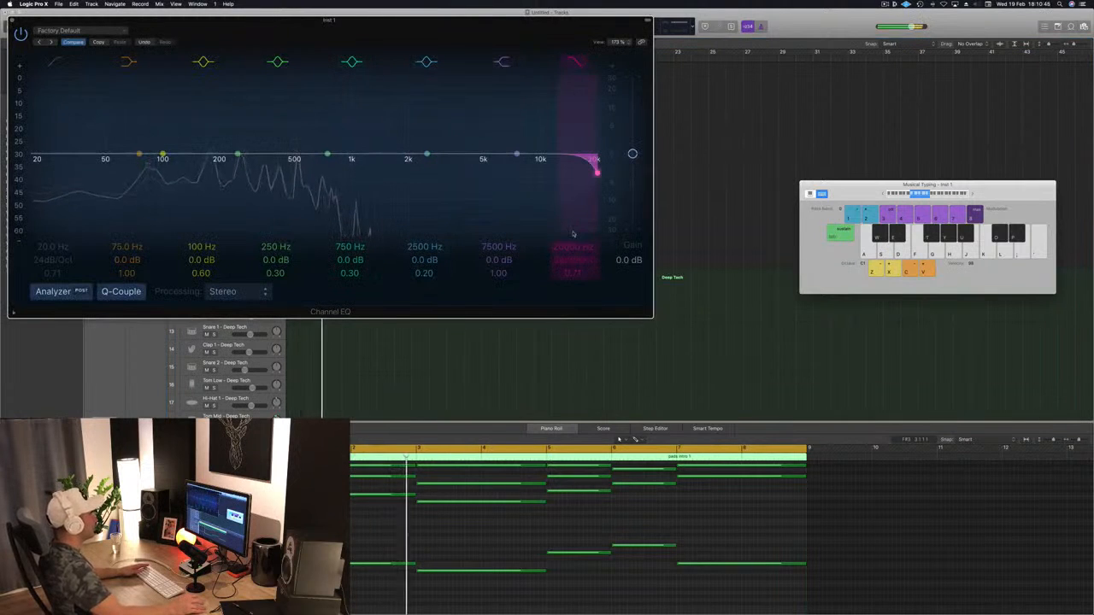
pyautogui.moveTo(596, 172); pyautogui.dragTo(310, 173)
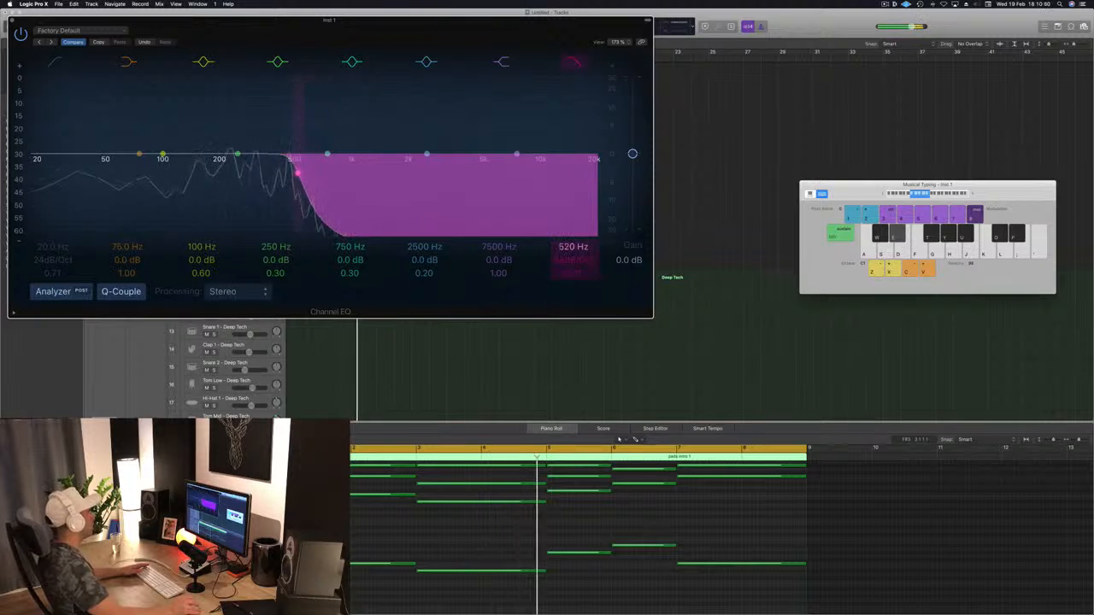
pyautogui.moveTo(387, 20); pyautogui.dragTo(752, 83)
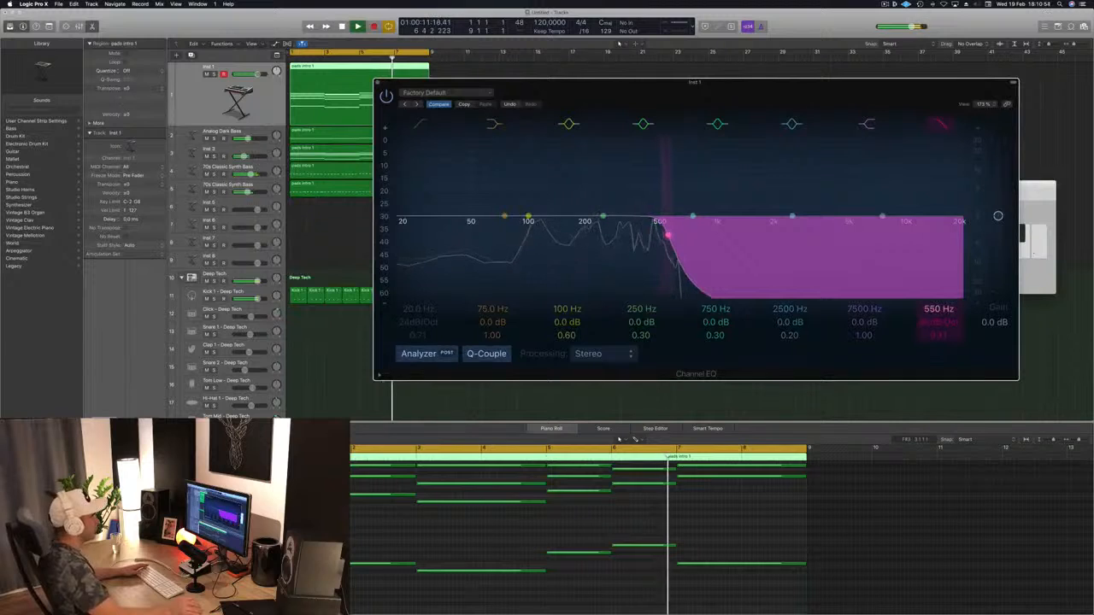
# Step: Add a 24 dB/Oct low-cut filter at about 85 Hz to the Inst 1 EQ and close the EQ window
pyautogui.click(414, 119)
pyautogui.moveTo(407, 248); pyautogui.dragTo(530, 217)
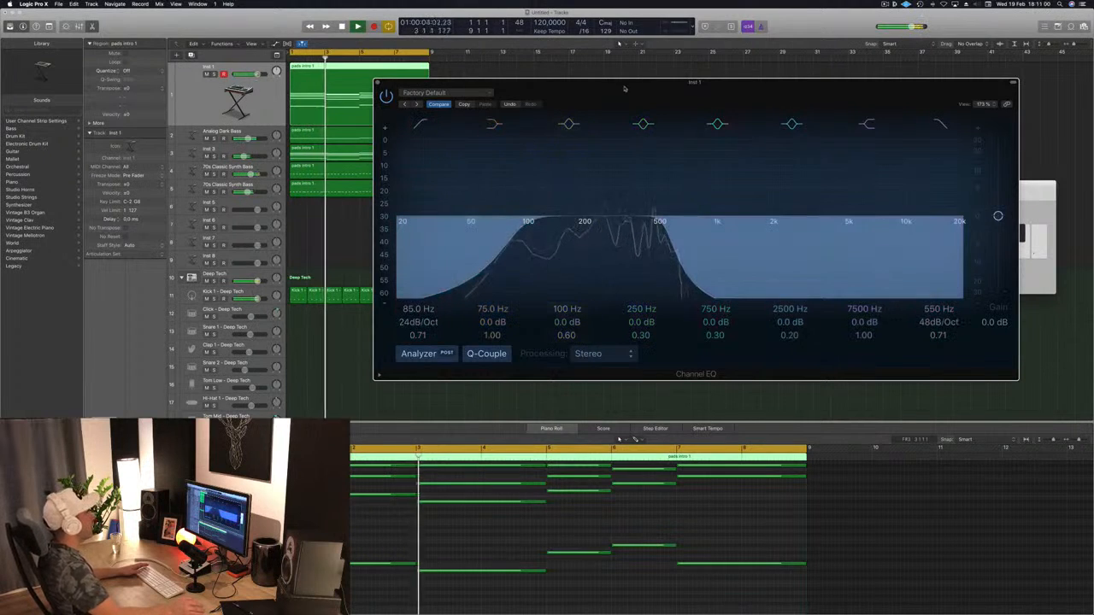
pyautogui.moveTo(624, 89); pyautogui.dragTo(519, 144)
pyautogui.click(272, 138)
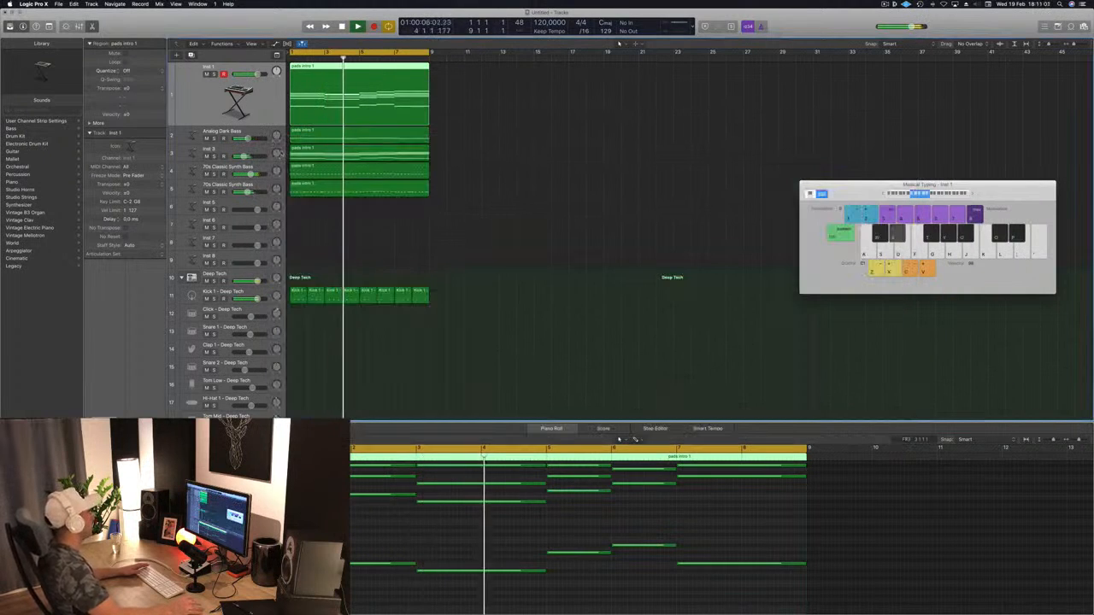
# Step: Select the Inst 3 pad track and solo it to hear it alone while the loop plays
pyautogui.press('space')
pyautogui.press('space')
pyautogui.click(217, 147)
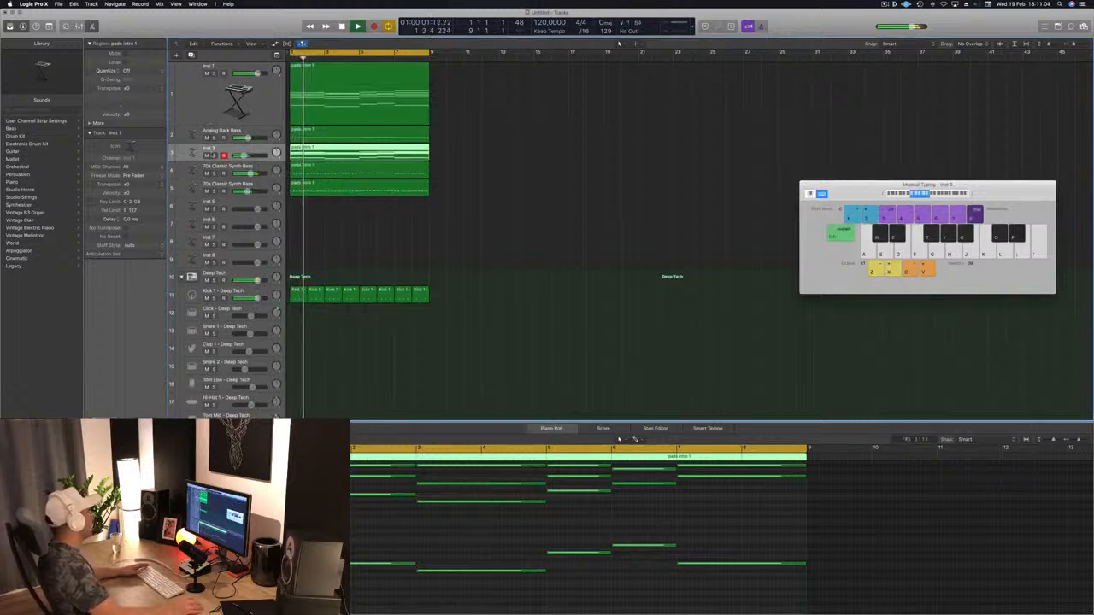
pyautogui.hotkey('ctrl', 's')
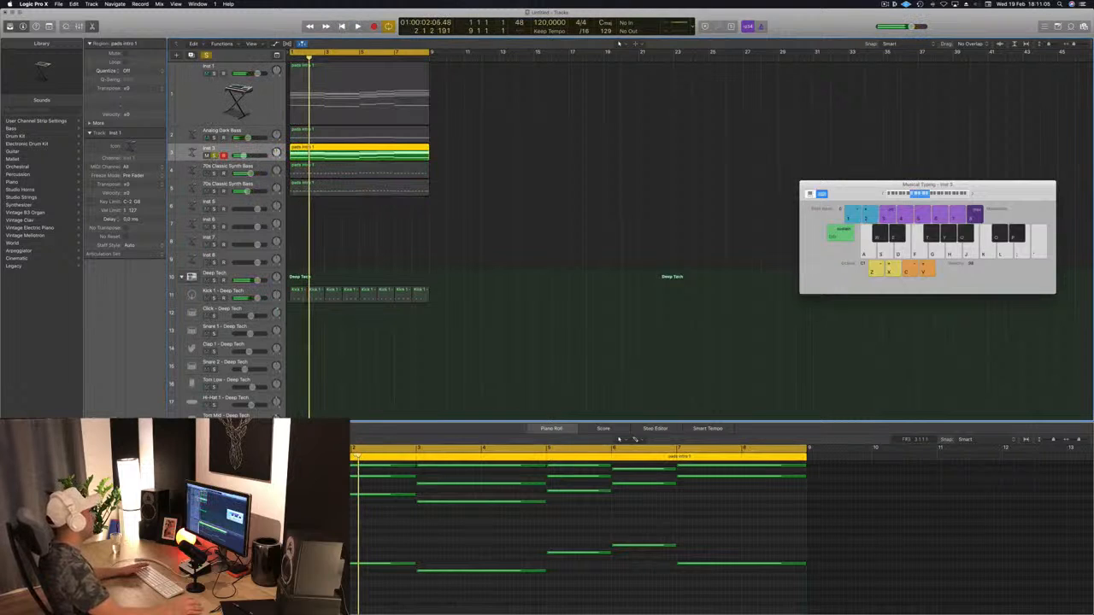
pyautogui.hotkey('ctrl', 's')
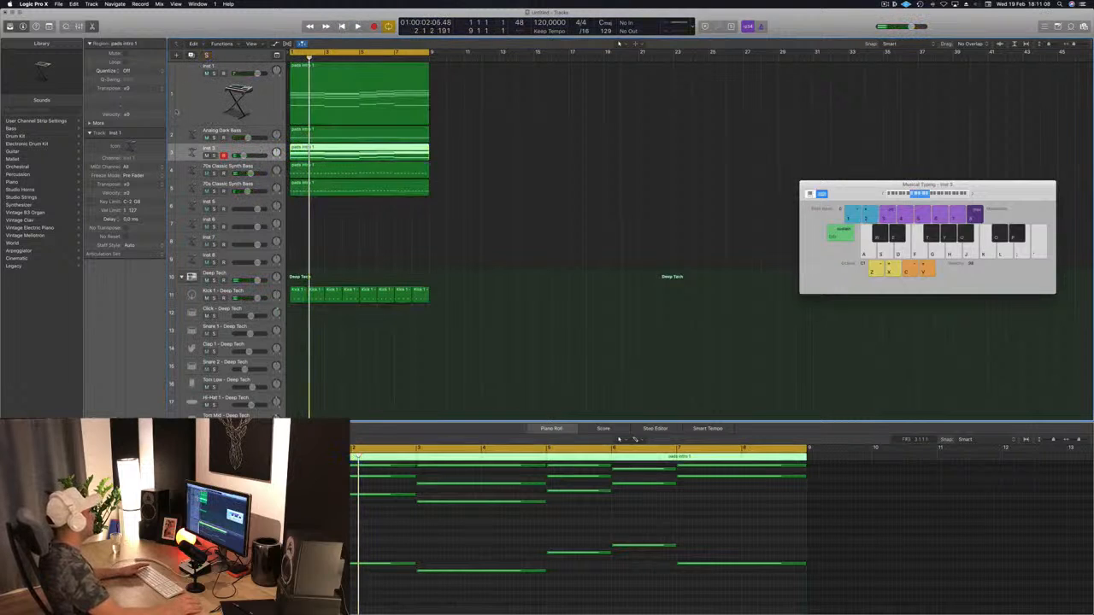
pyautogui.press('space')
pyautogui.hotkey('ctrl', 's')
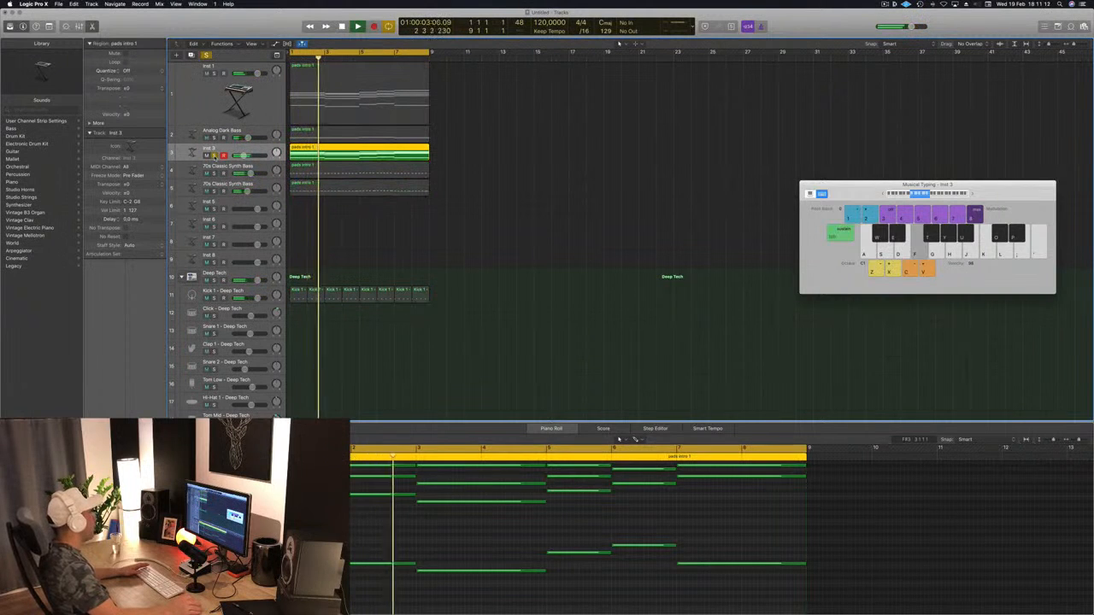
# Step: Check the audio levels in the screen recorder's recording monitor while the soloed Inst 3 pad plays, and close the monitor
pyautogui.click(885, 5)
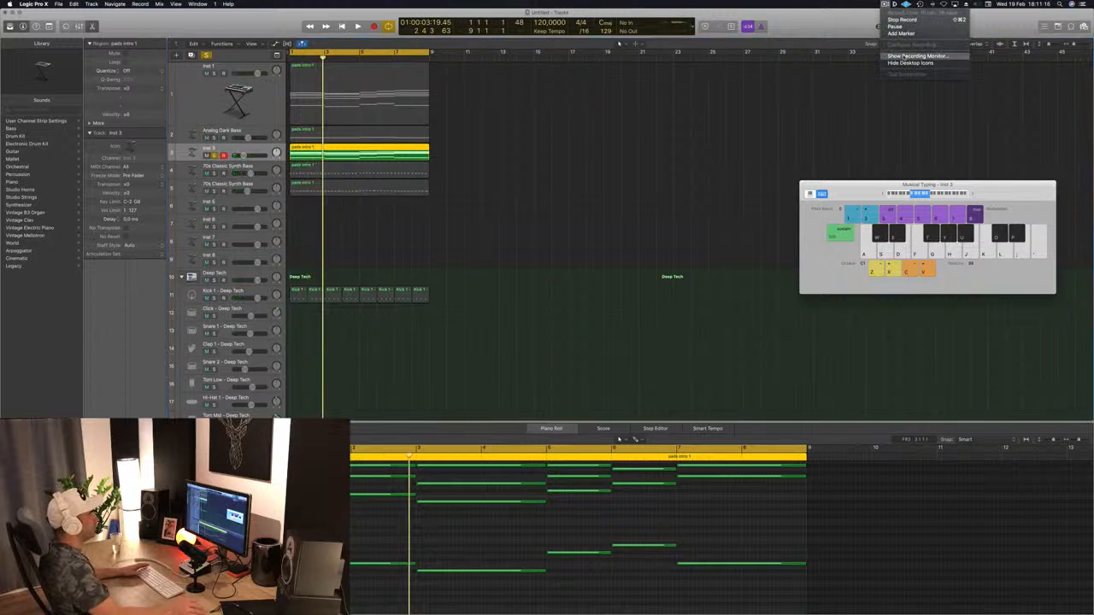
pyautogui.click(916, 56)
pyautogui.click(672, 142)
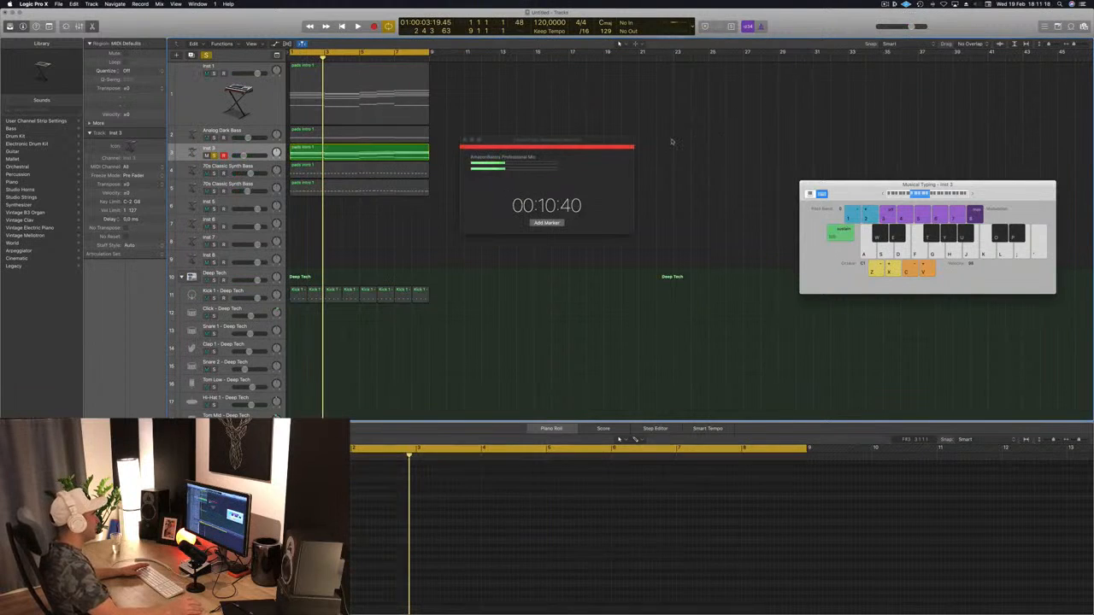
pyautogui.press('Return')
pyautogui.press('space')
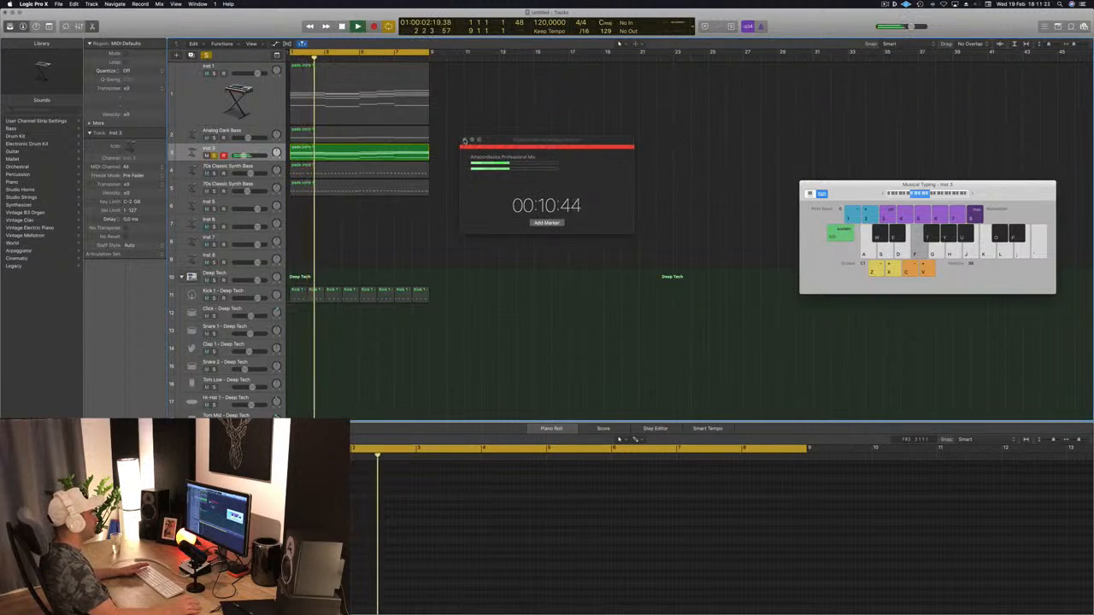
pyautogui.click(465, 141)
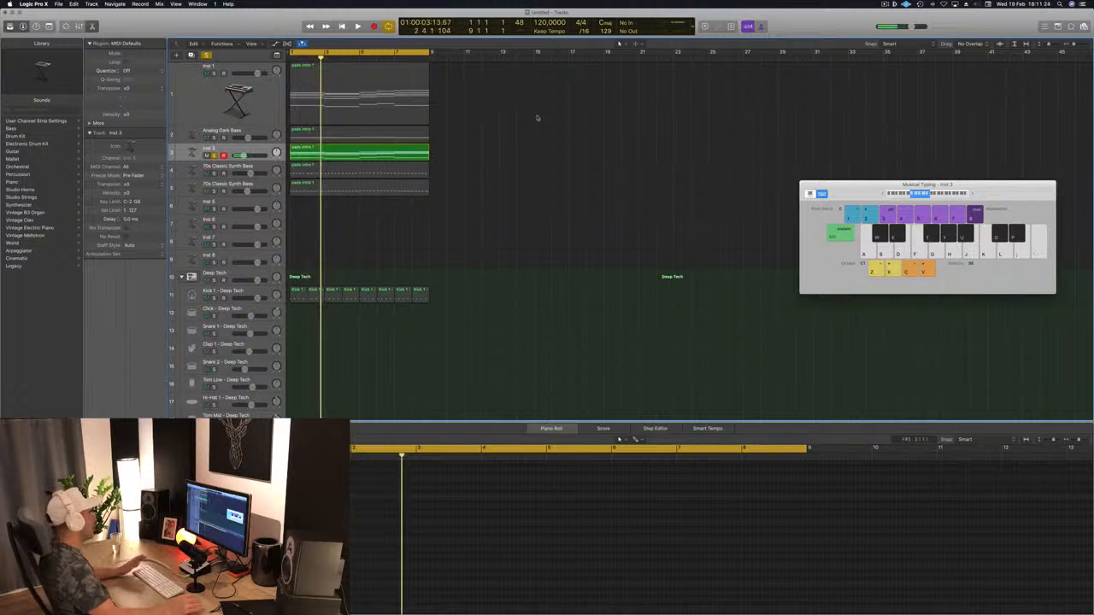
# Step: Replay the soloed Inst 3 pad from the start and turn its solo off to hear the full mix
pyautogui.press('Return')
pyautogui.press('space')
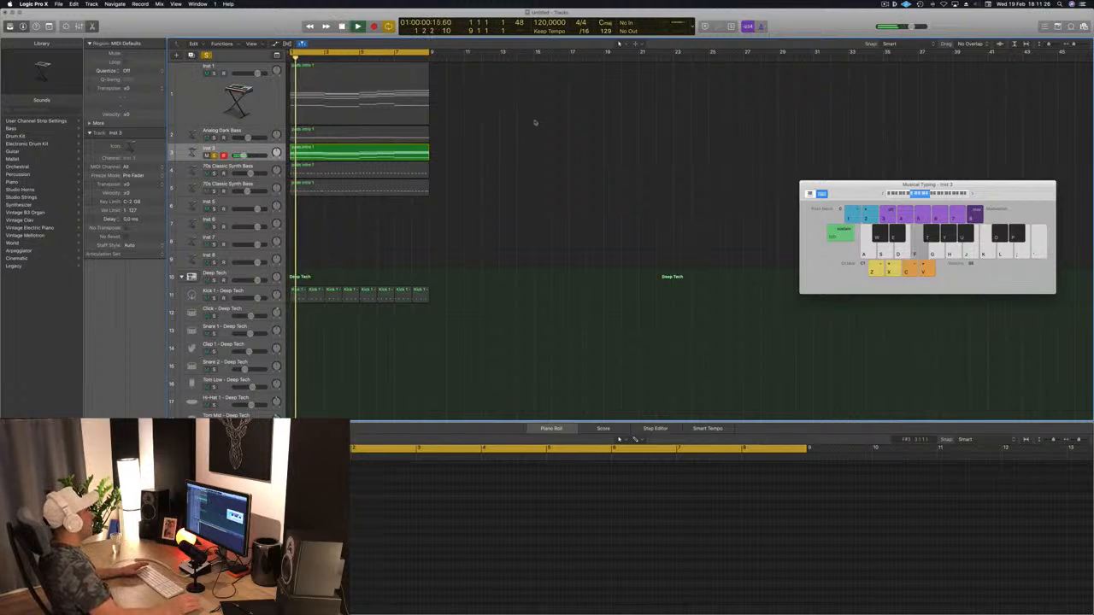
pyautogui.press('s')
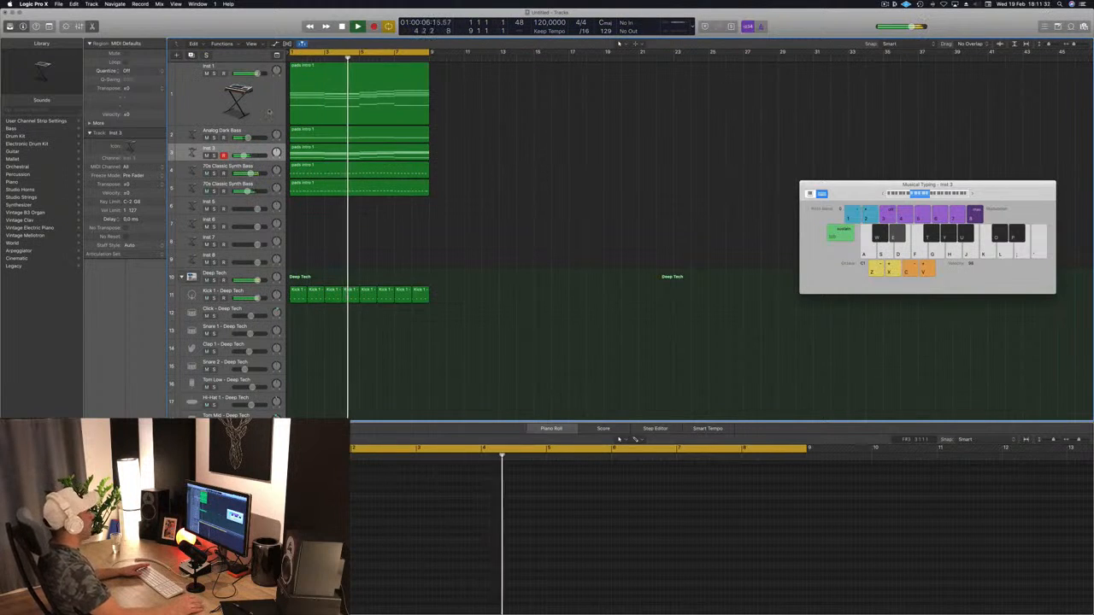
# Step: Reopen the Inst 1 track's Channel EQ, lower the high-cut filter to 320 Hz with a Q of 0.60, and replay the loop
pyautogui.click(398, 80)
pyautogui.press('Return')
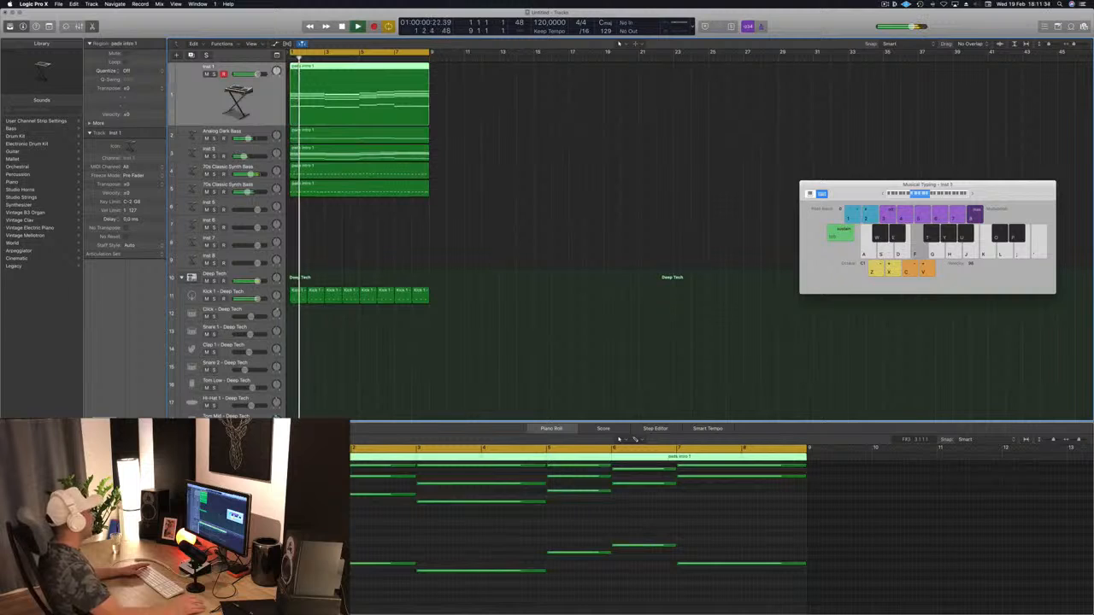
pyautogui.click(105, 437)
pyautogui.press('space')
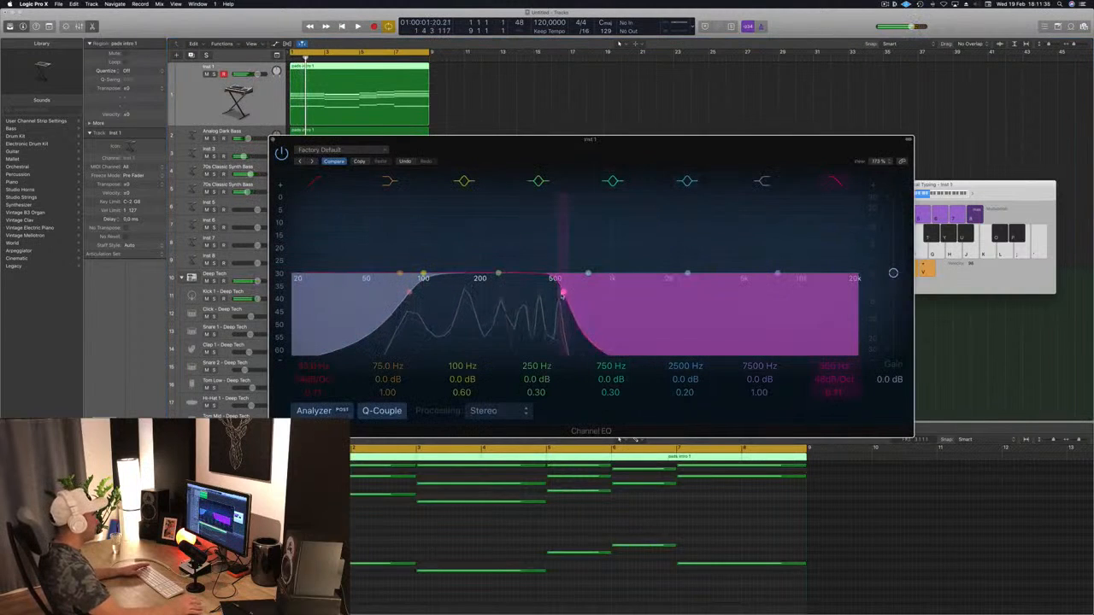
pyautogui.moveTo(563, 294); pyautogui.dragTo(520, 294)
pyautogui.press('space')
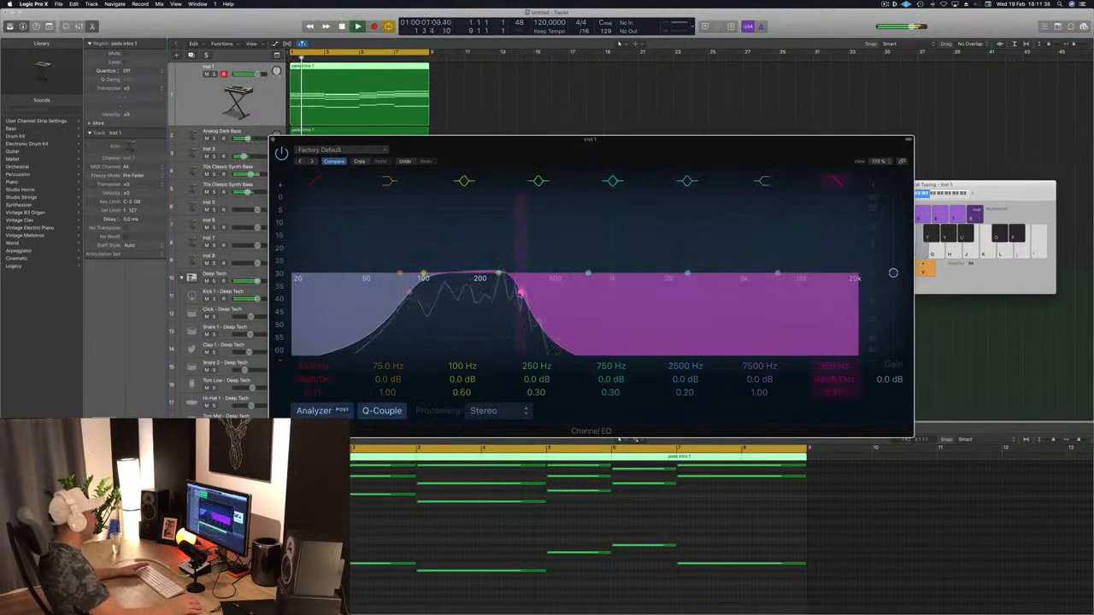
pyautogui.moveTo(520, 294); pyautogui.dragTo(519, 298)
pyautogui.press('Return')
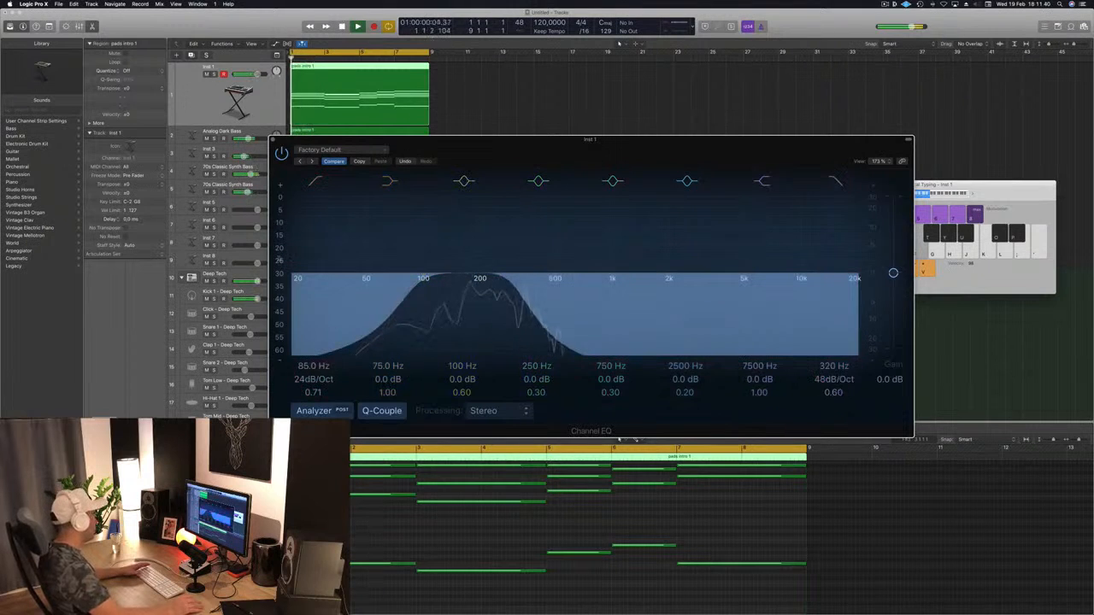
# Step: Solo the Inst 1 pad to hear its EQ, turn the solo off for the full mix, and close the Channel EQ
pyautogui.hotkey('ctrl', 's')
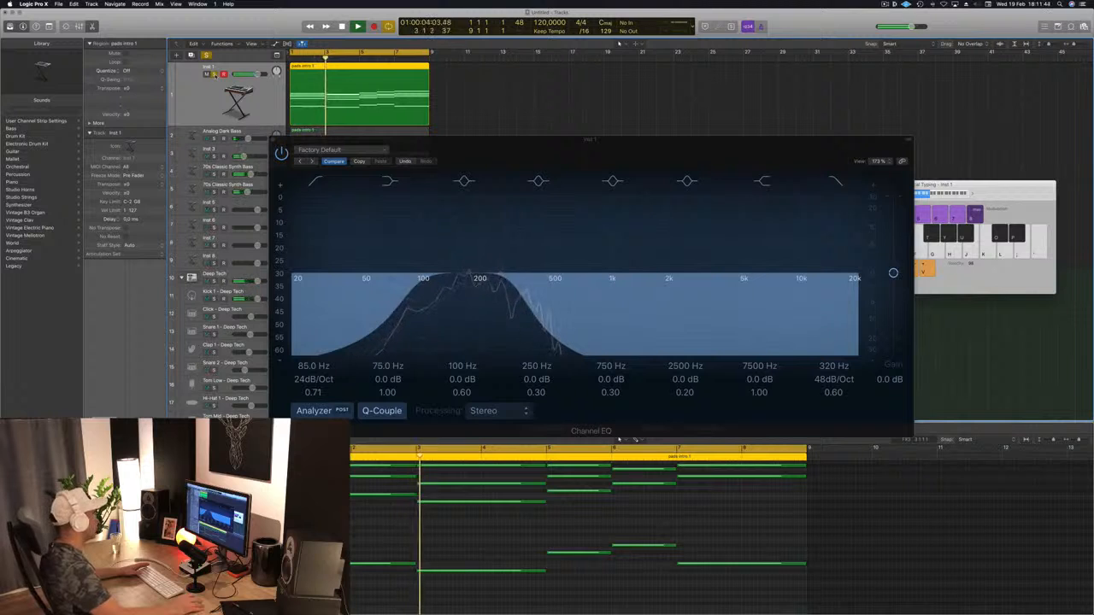
pyautogui.click(215, 75)
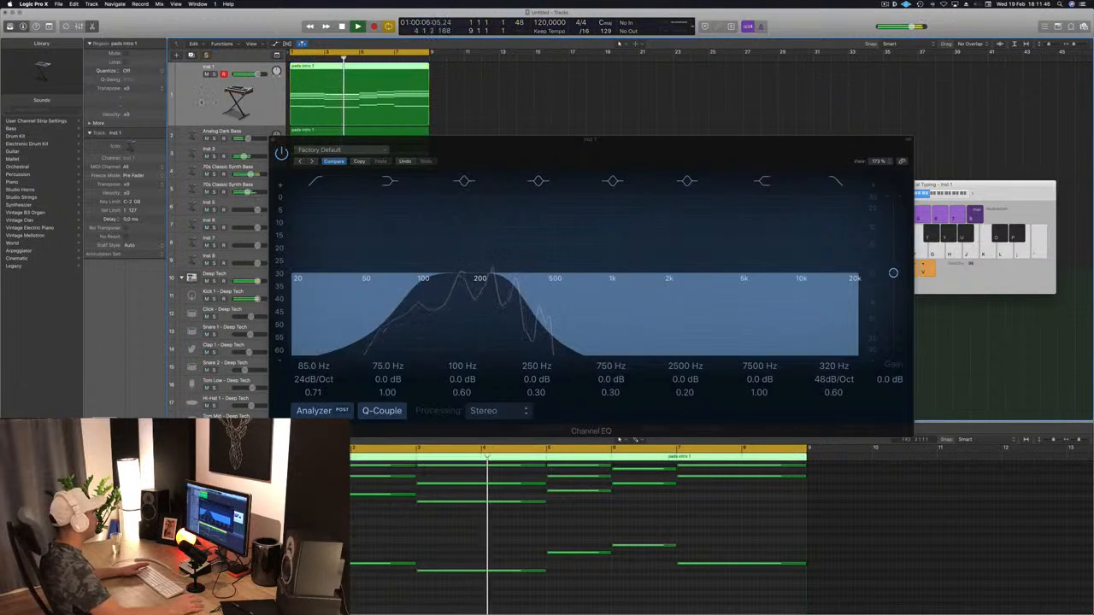
pyautogui.moveTo(636, 439); pyautogui.dragTo(860, 446)
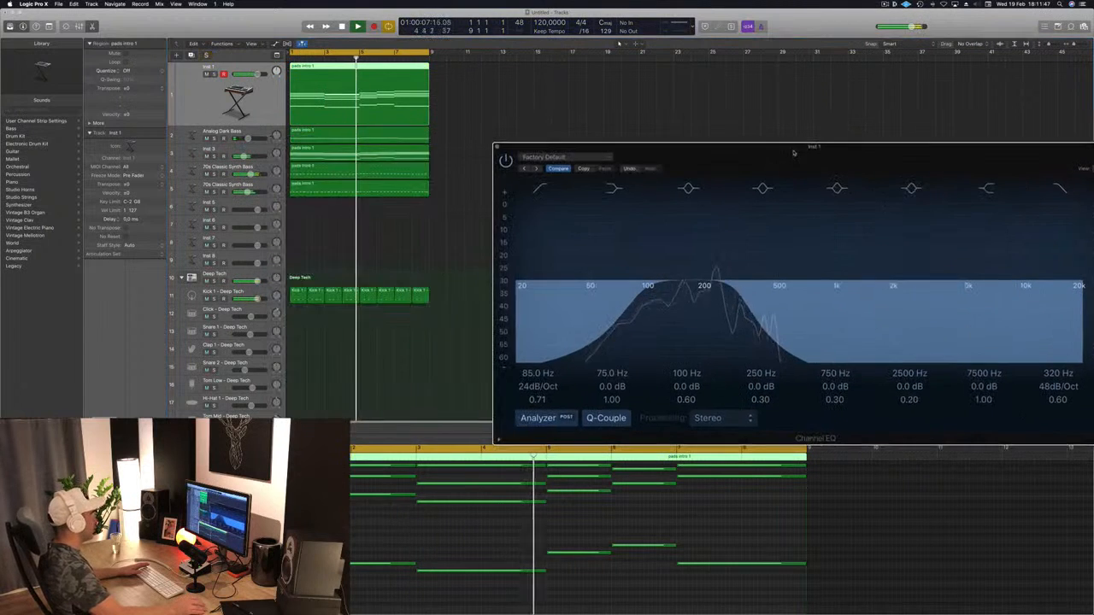
pyautogui.click(497, 148)
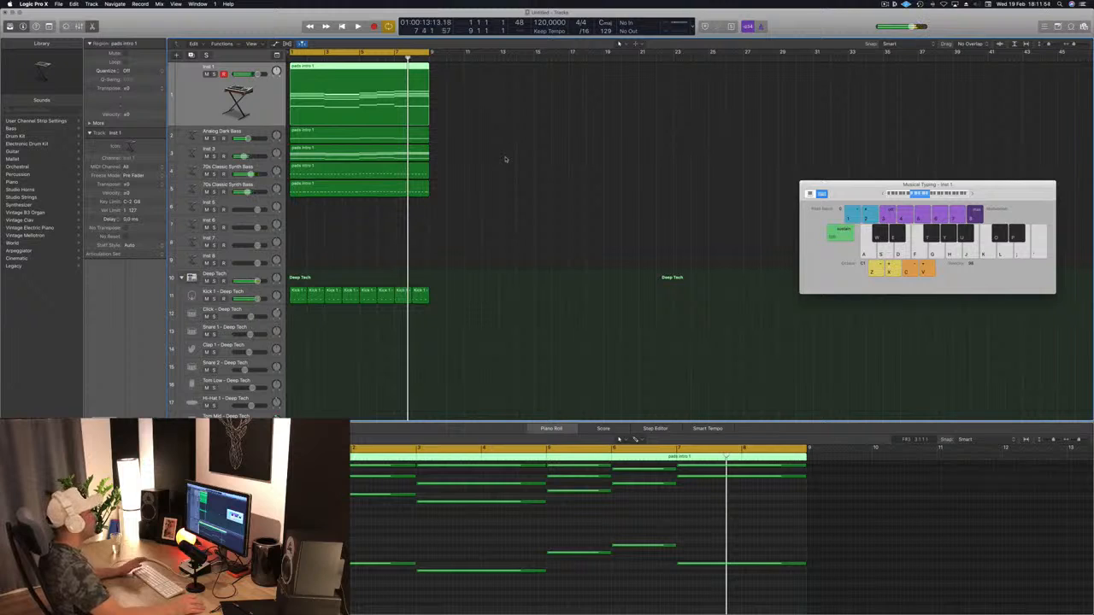
# Step: Check the processing load in the Performance Meter while restarting the loop, and close the meter
pyautogui.doubleClick(681, 24)
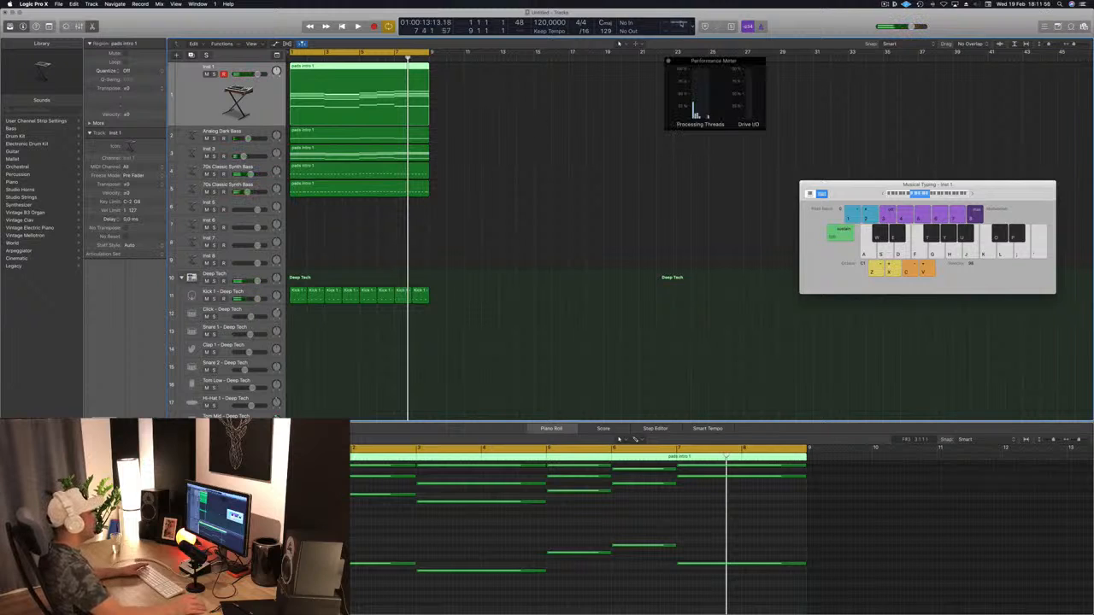
pyautogui.press('Return')
pyautogui.press('space')
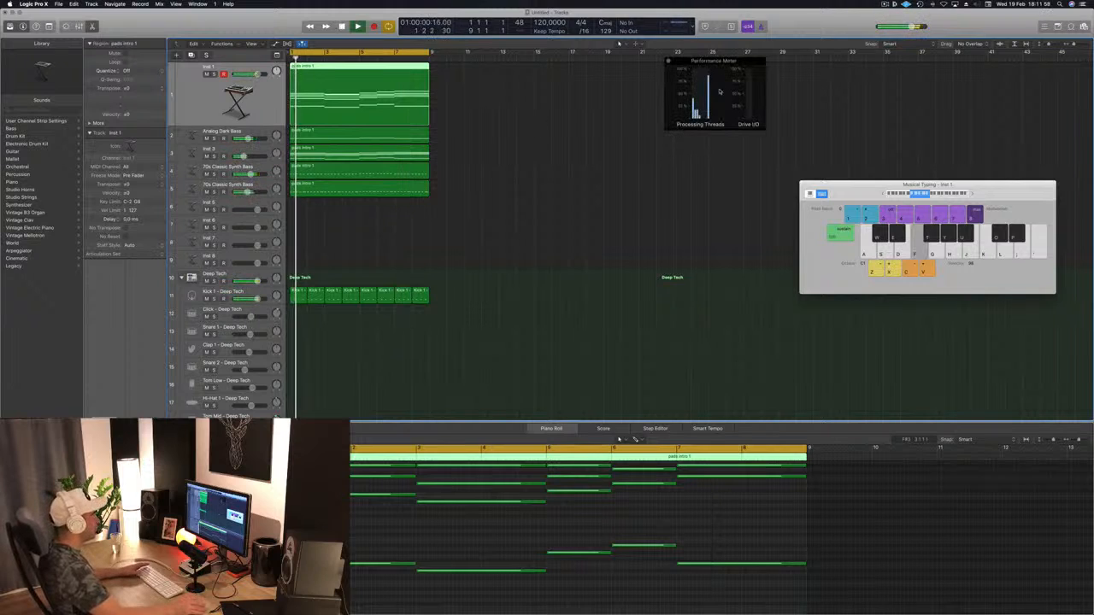
pyautogui.click(669, 62)
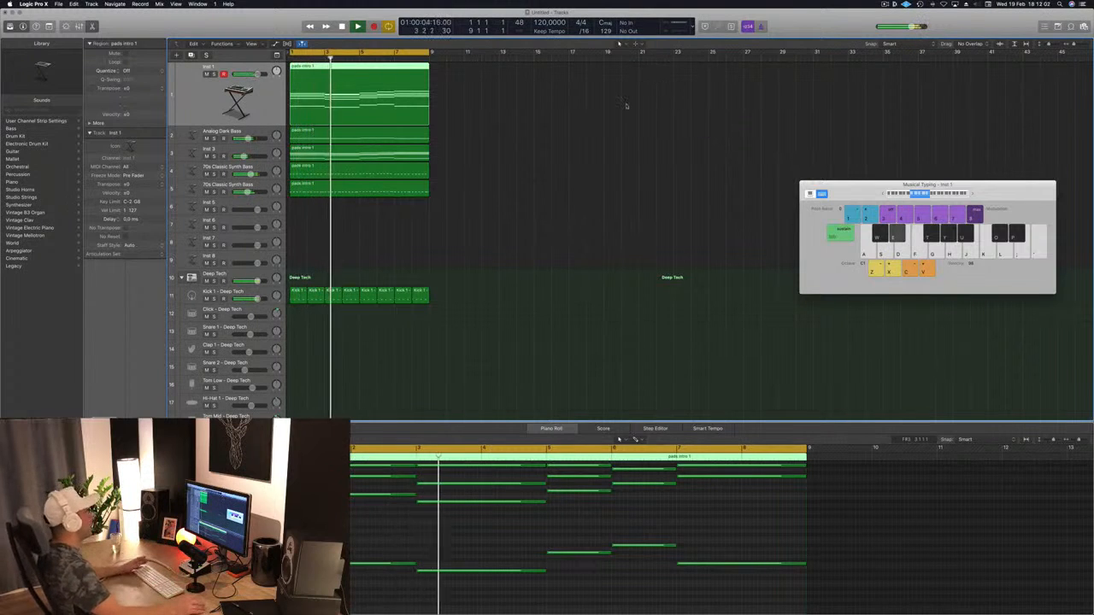
# Step: Deselect the pad region and replay the full mix from the start to judge the layers together
pyautogui.click(628, 105)
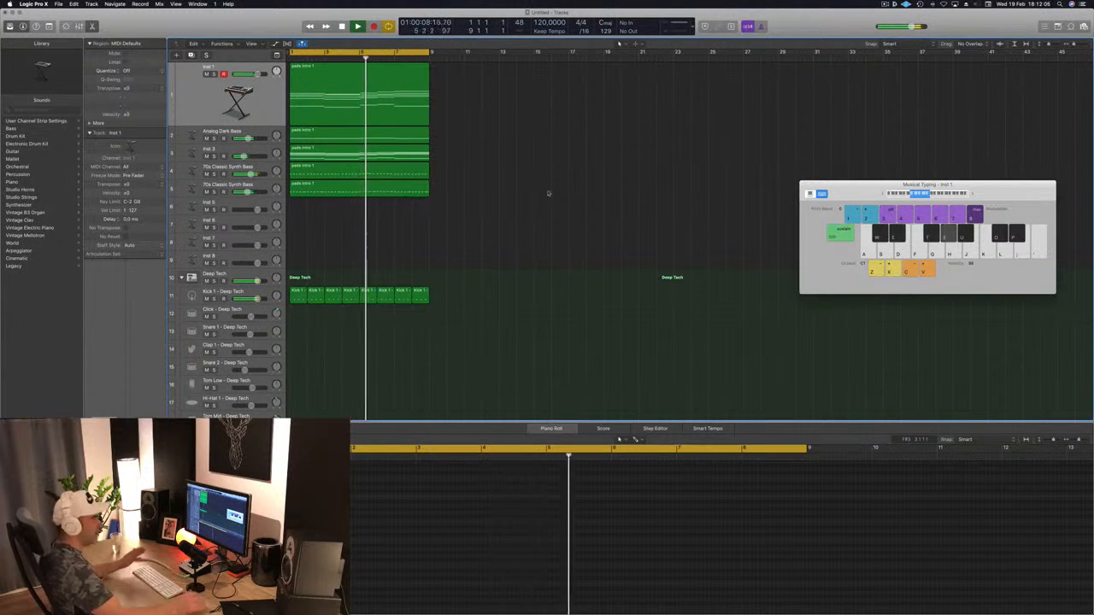
pyautogui.press('space')
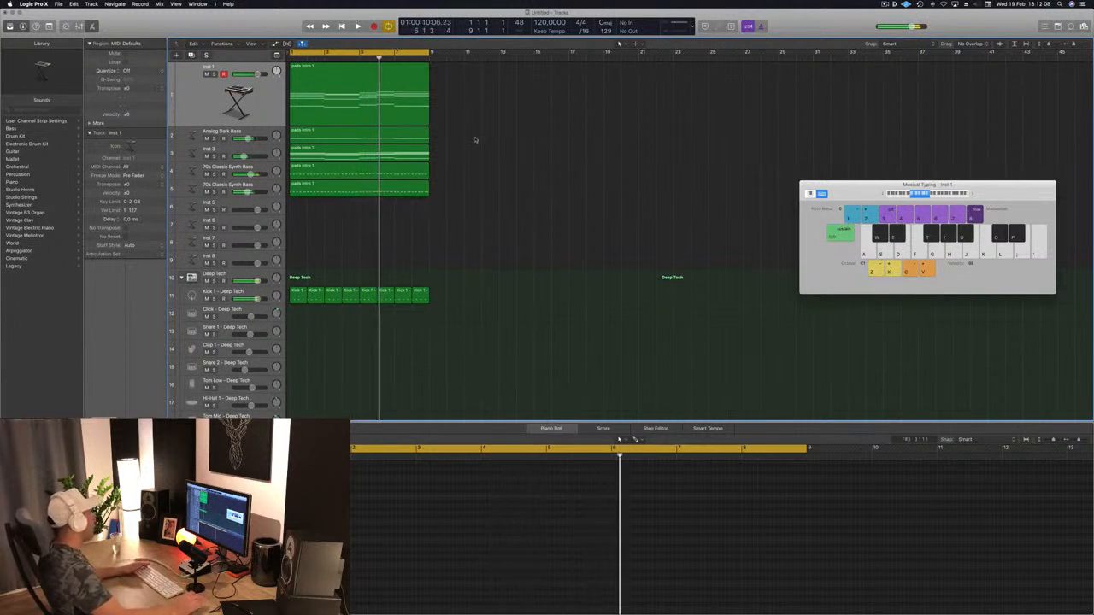
pyautogui.press('Return')
pyautogui.press('space')
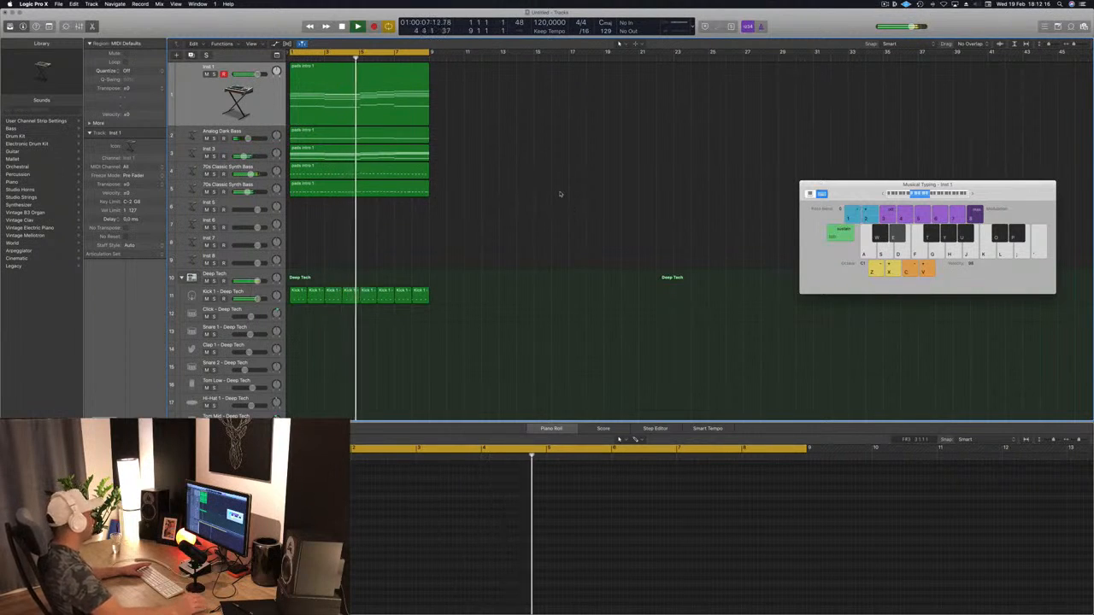
pyautogui.press('space')
# Step: Duplicate the second 70s Classic Synth Bass track with its region and keep only the last note of each bar in the copy
pyautogui.click(252, 185)
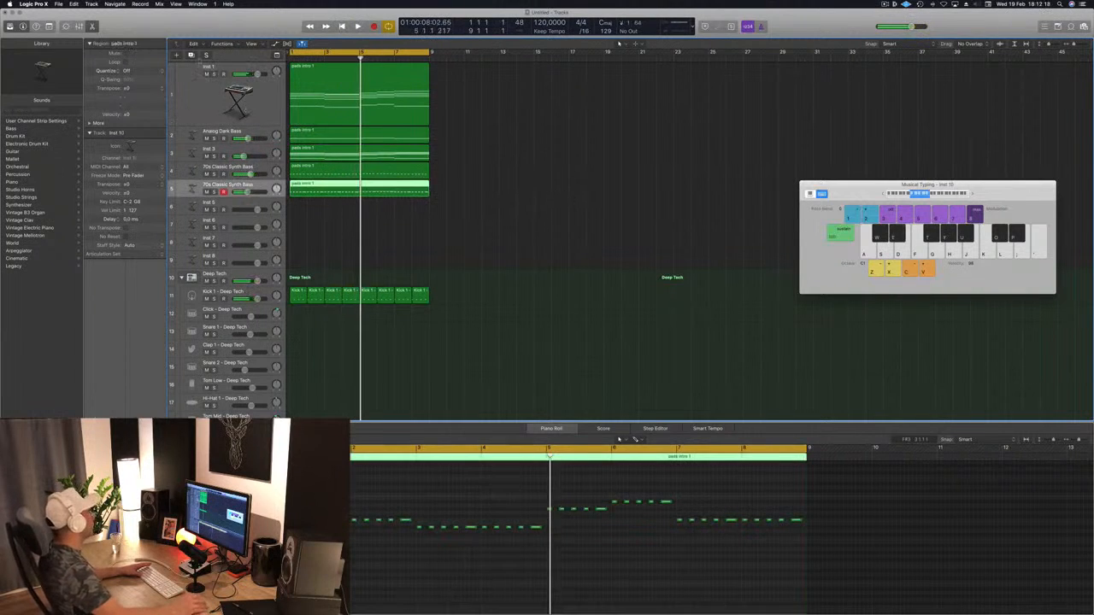
pyautogui.press('super+d')
pyautogui.moveTo(354, 194); pyautogui.dragTo(347, 207)
pyautogui.click(332, 547)
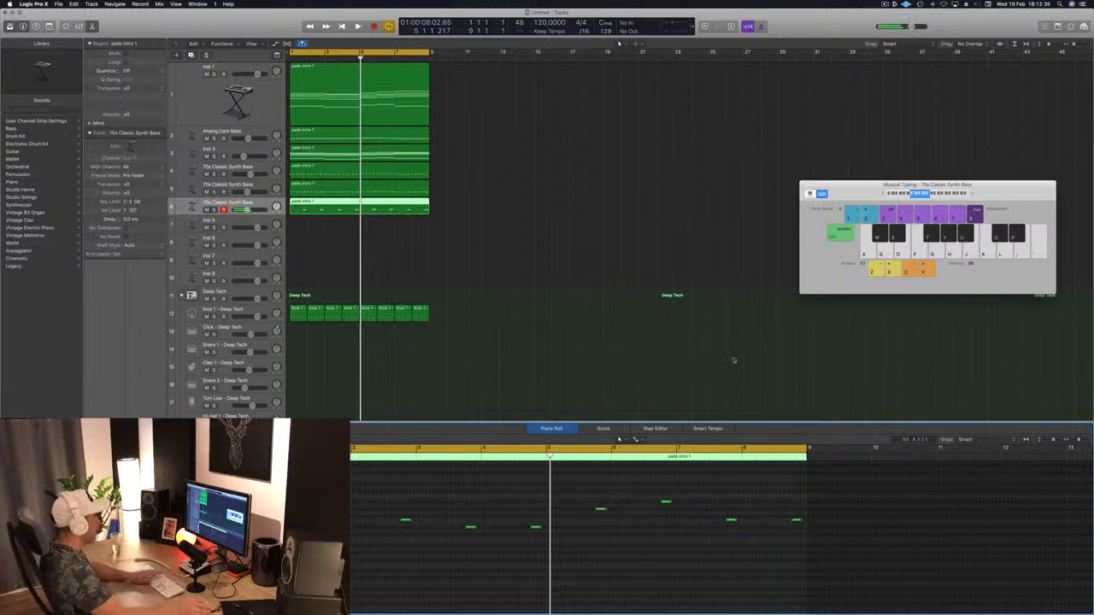
# Step: Replay the loop from the start and open Alchemy's Brass preset category on the duplicated bass track
pyautogui.press('Return')
pyautogui.press('space')
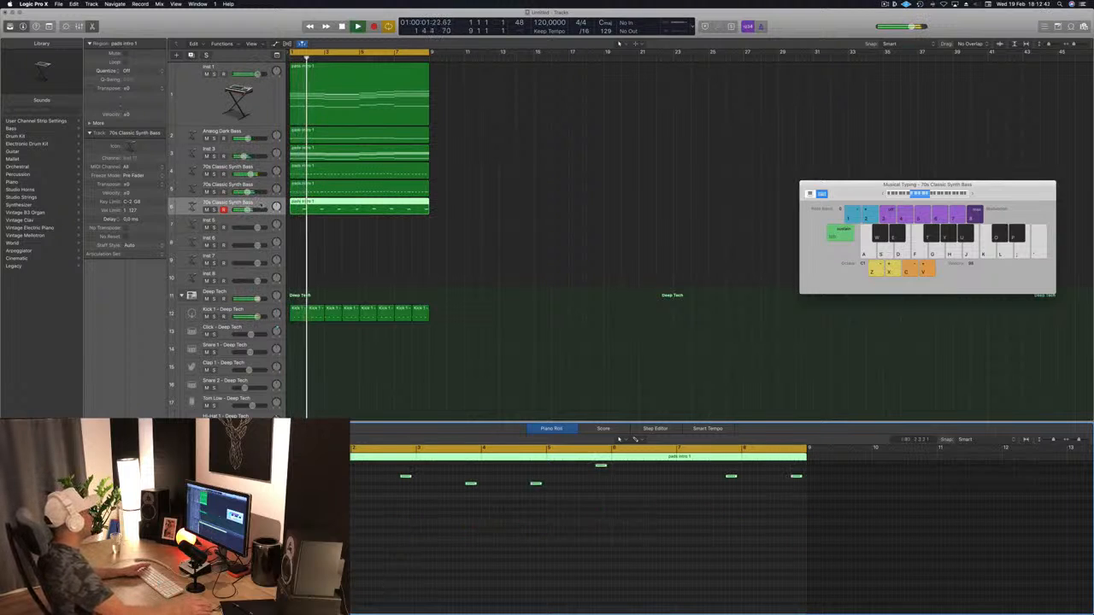
pyautogui.press('Return')
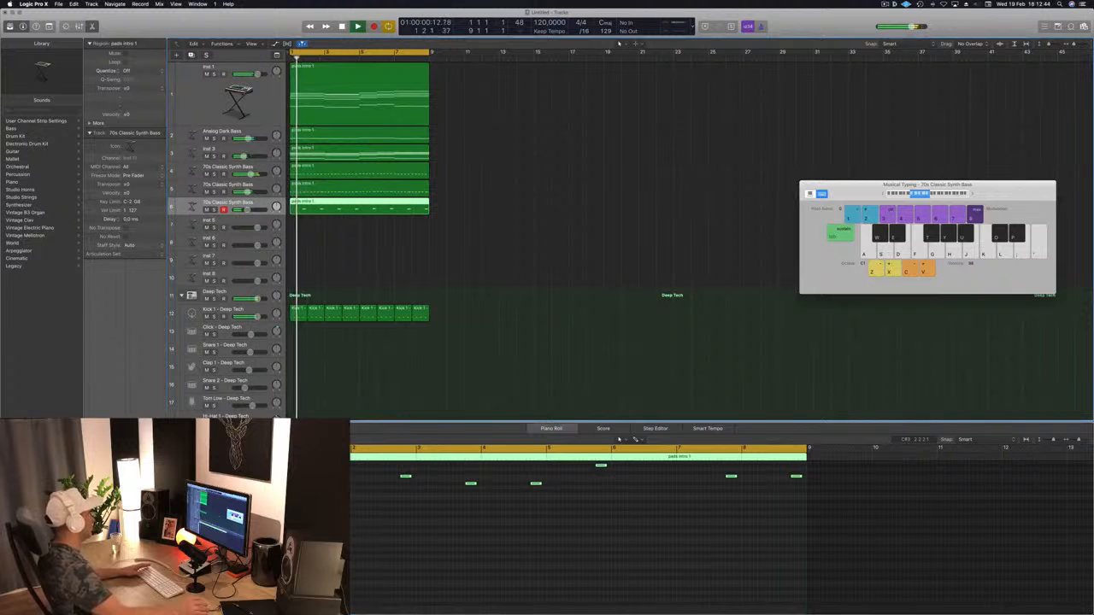
pyautogui.press('v')
pyautogui.moveTo(206, 43); pyautogui.dragTo(658, 138)
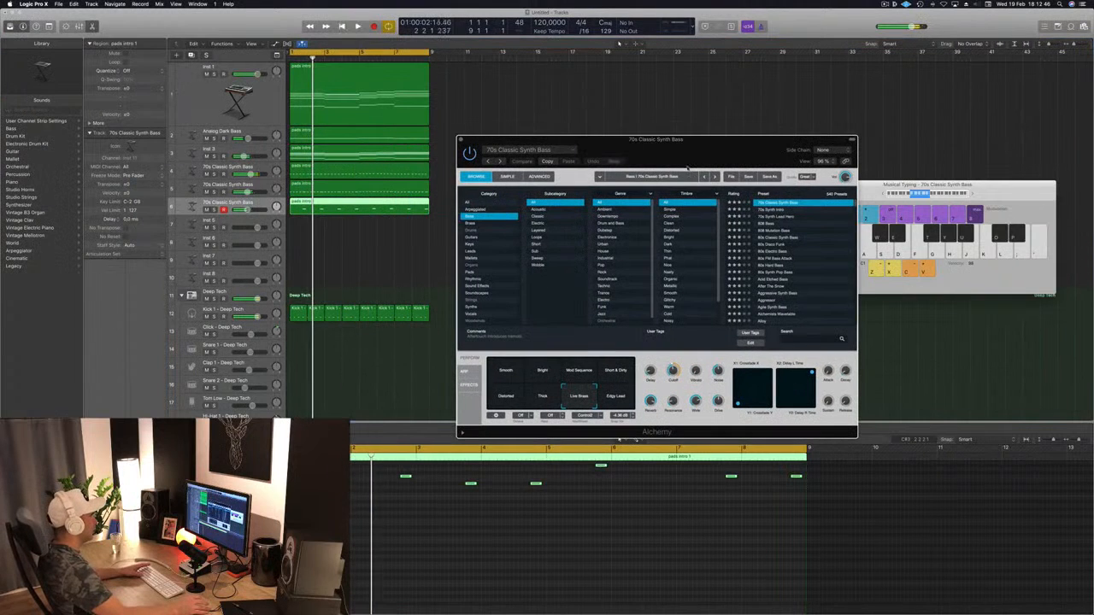
pyautogui.click(476, 224)
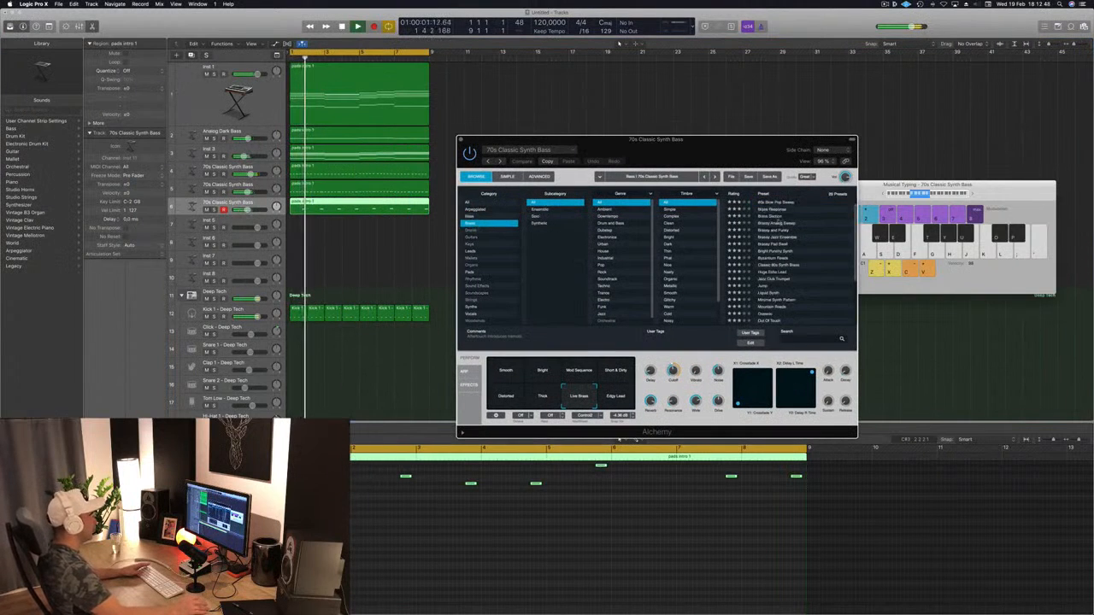
# Step: Audition the Brassy Jazz Ensemble, Byzantium Reeds and Classic 80s Synth Brass presets on the duplicated bass track
pyautogui.click(777, 237)
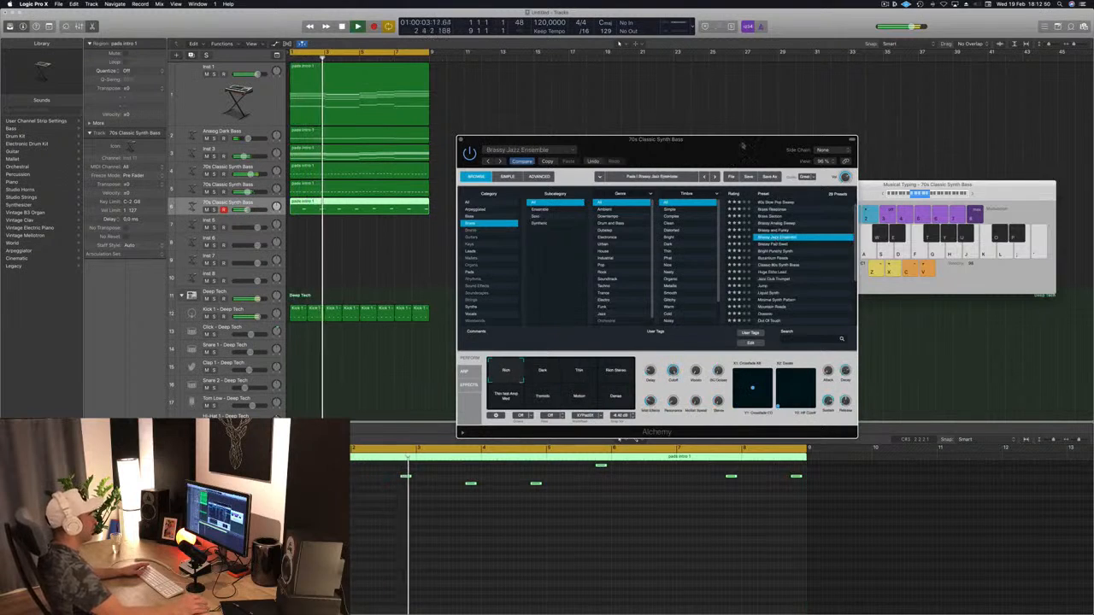
pyautogui.moveTo(734, 150); pyautogui.dragTo(771, 124)
pyautogui.click(803, 233)
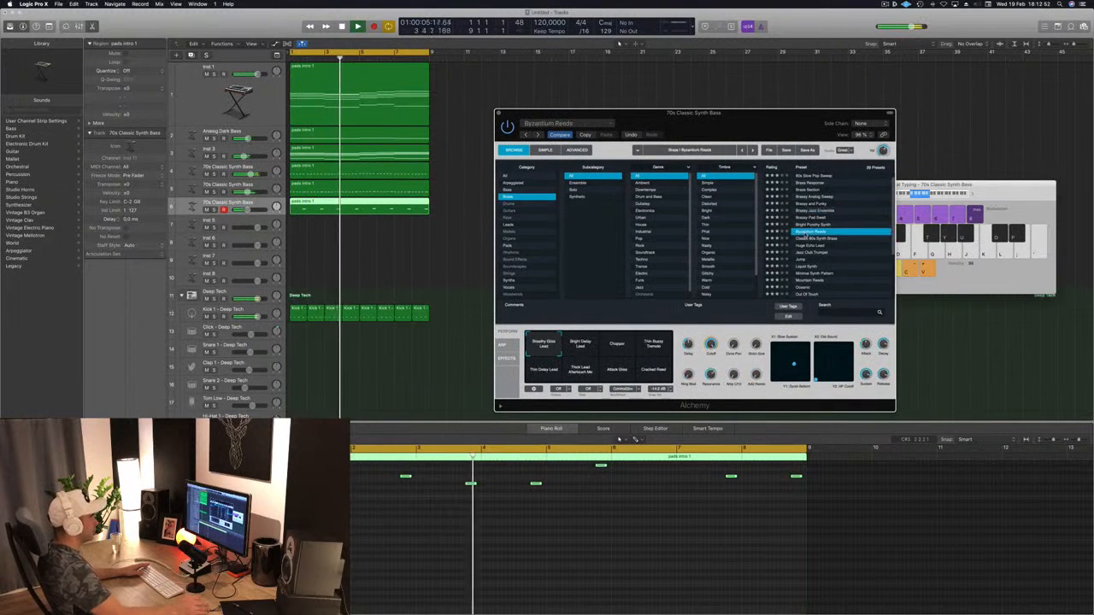
pyautogui.click(818, 238)
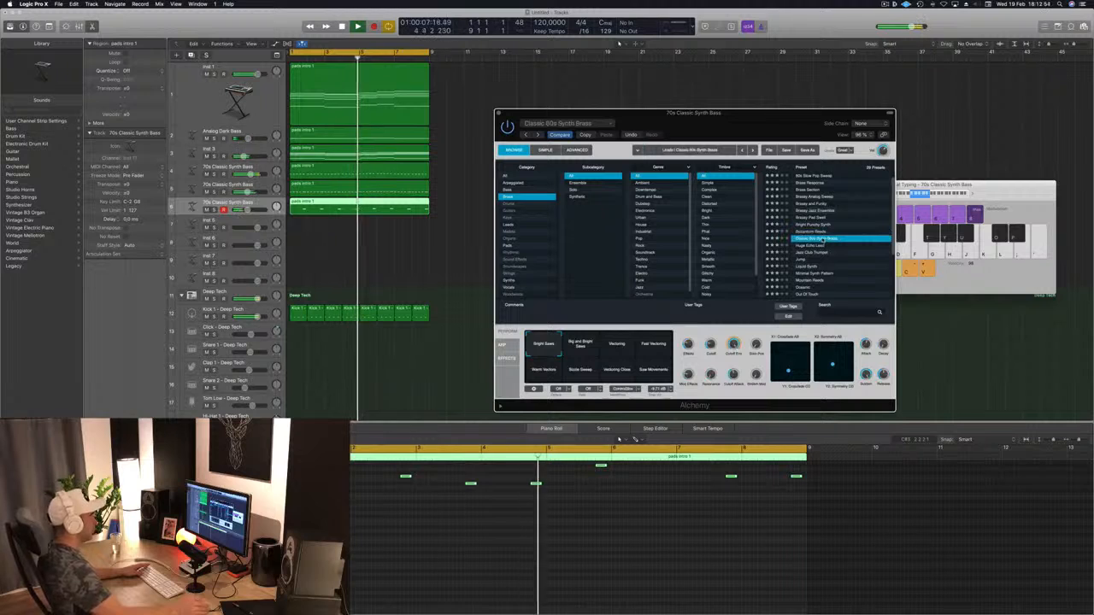
pyautogui.press('space')
pyautogui.click(492, 551)
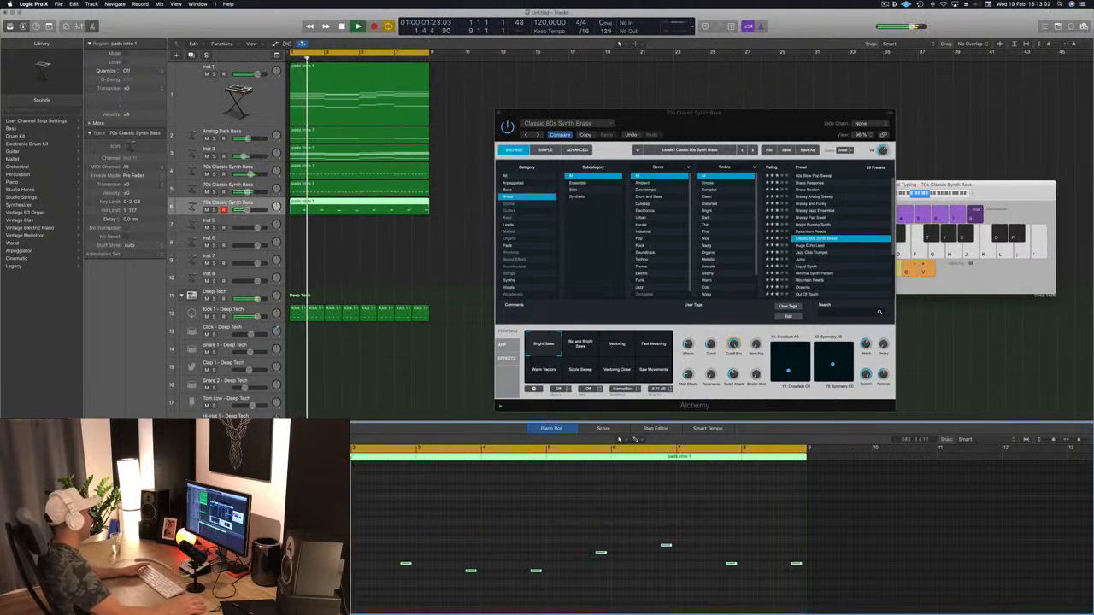
# Step: Try the 80s Pop Synth Brass and 80s Slow Pop Sweep presets, choose Brass Response for the duplicated track, and close Alchemy
pyautogui.scroll(1, 820, 223)
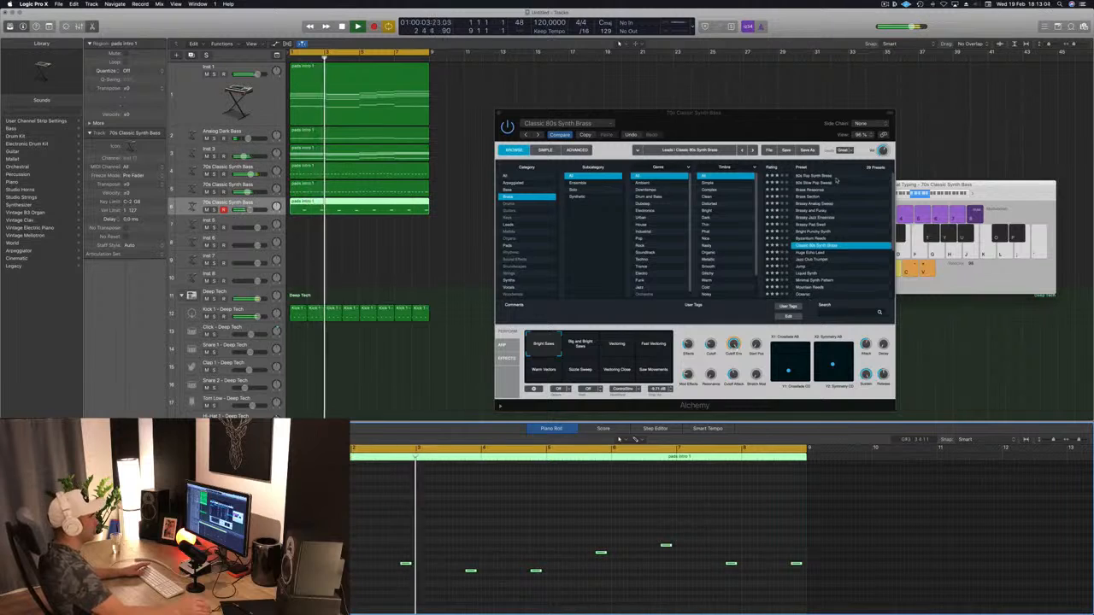
pyautogui.click(825, 178)
pyautogui.click(822, 176)
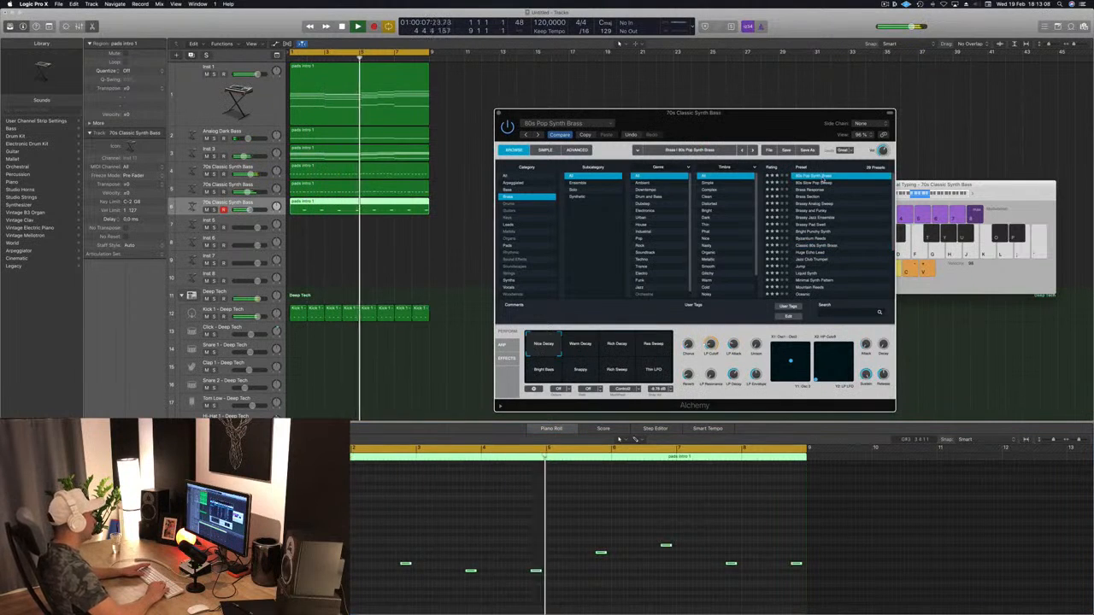
pyautogui.click(618, 437)
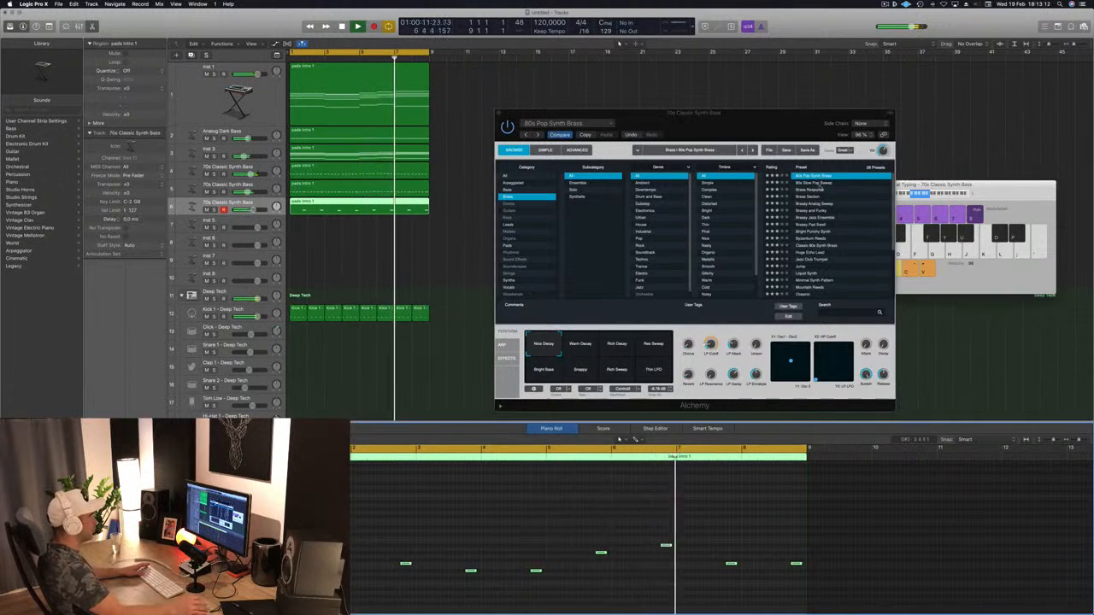
pyautogui.click(814, 183)
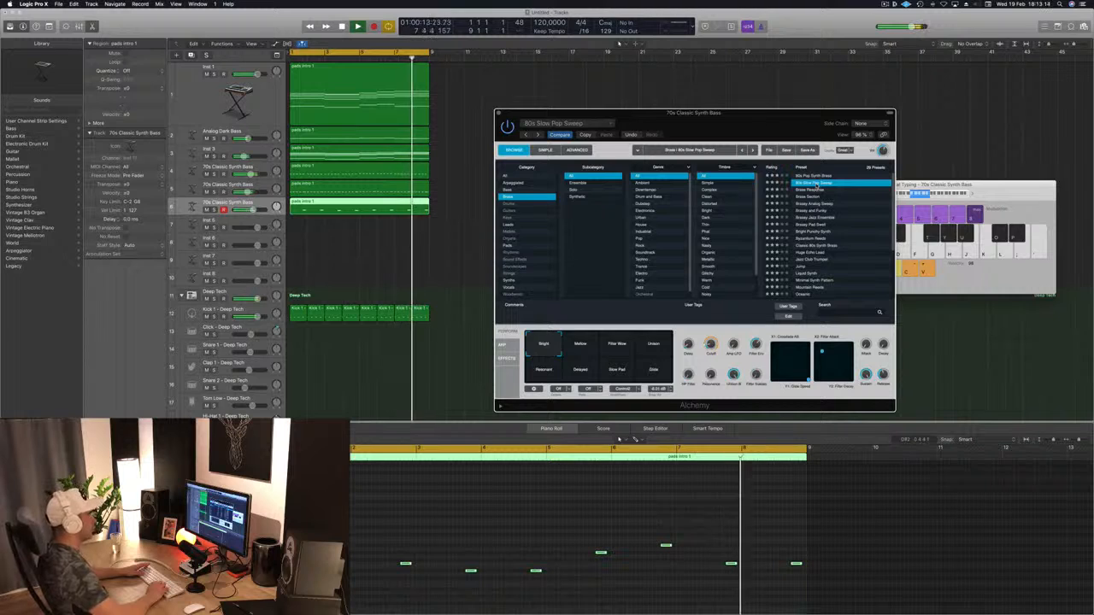
pyautogui.press('Down')
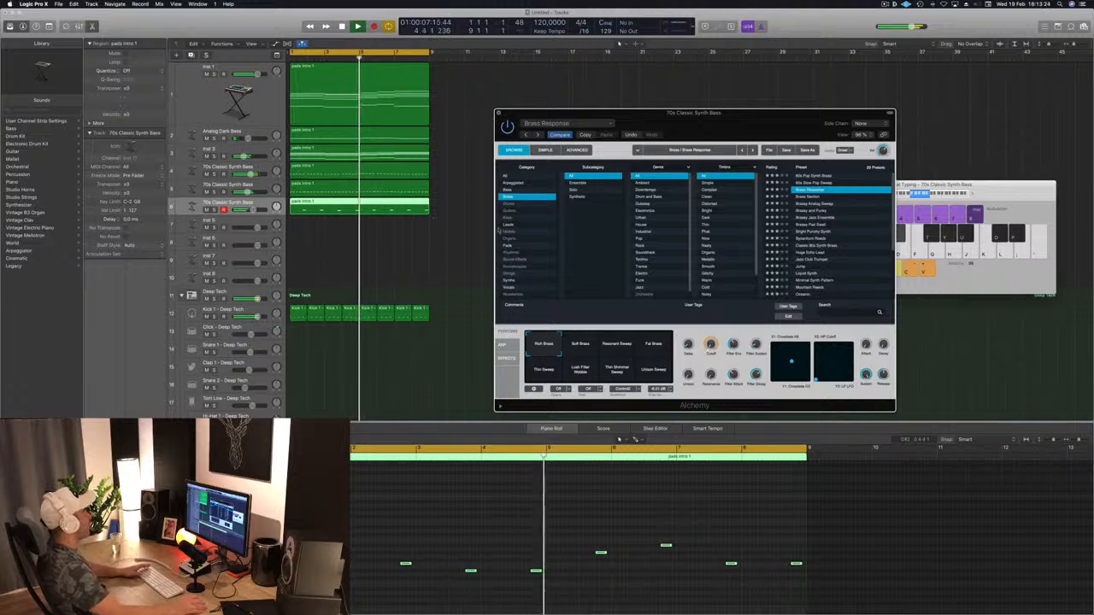
pyautogui.press('super+w')
pyautogui.press('space')
# Step: Move the first Kick 1 region to the Snare 1 track and rework it into two snare notes near the end of the bar
pyautogui.scroll(-5, 468, 270)
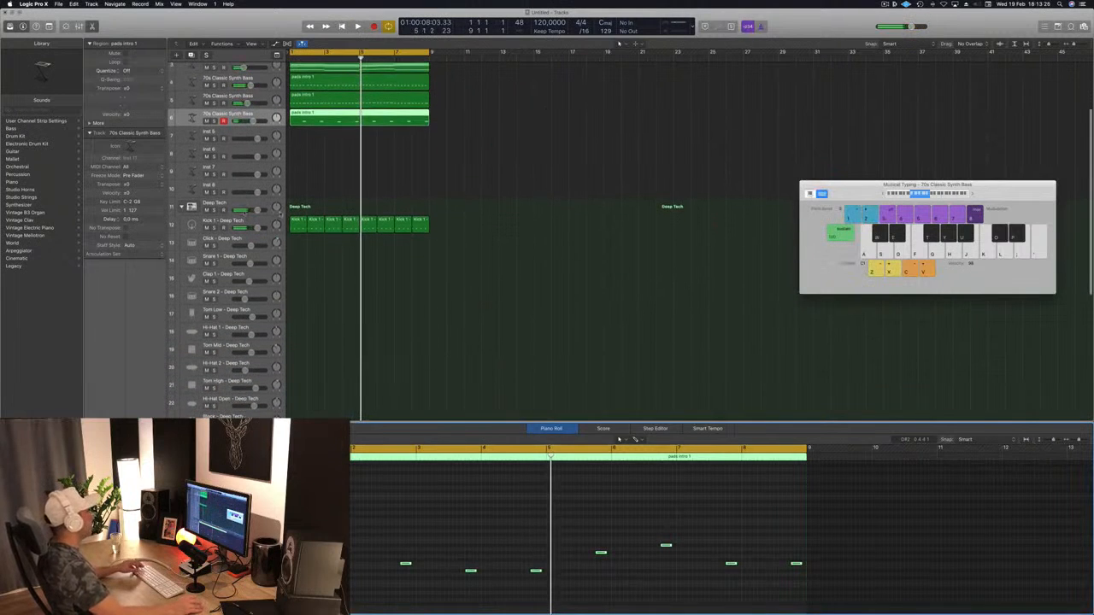
pyautogui.click(296, 221)
pyautogui.moveTo(294, 224); pyautogui.dragTo(294, 260)
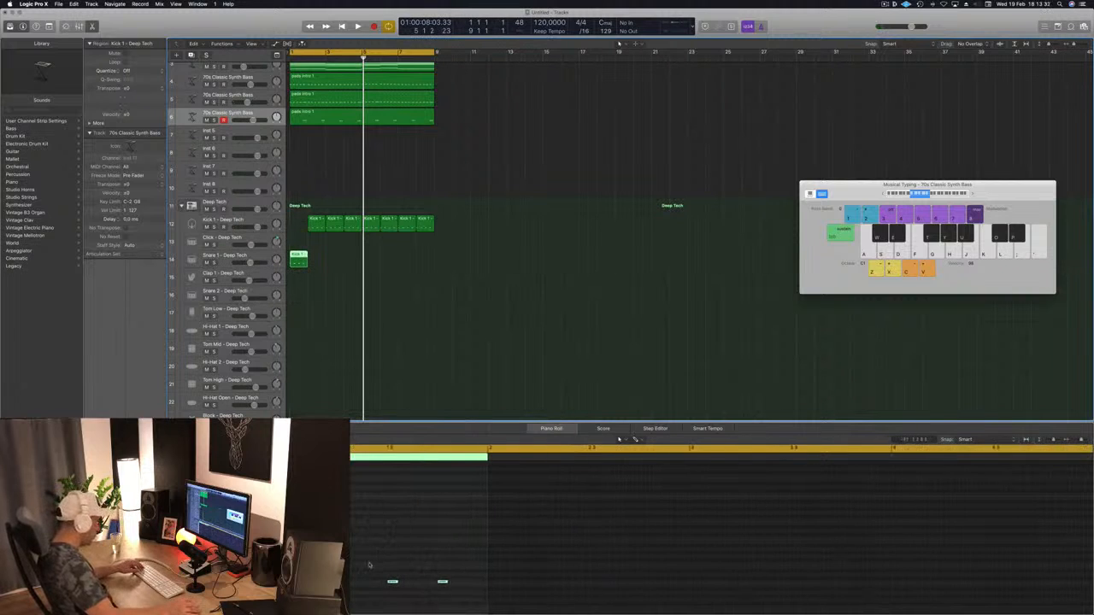
pyautogui.click(410, 547)
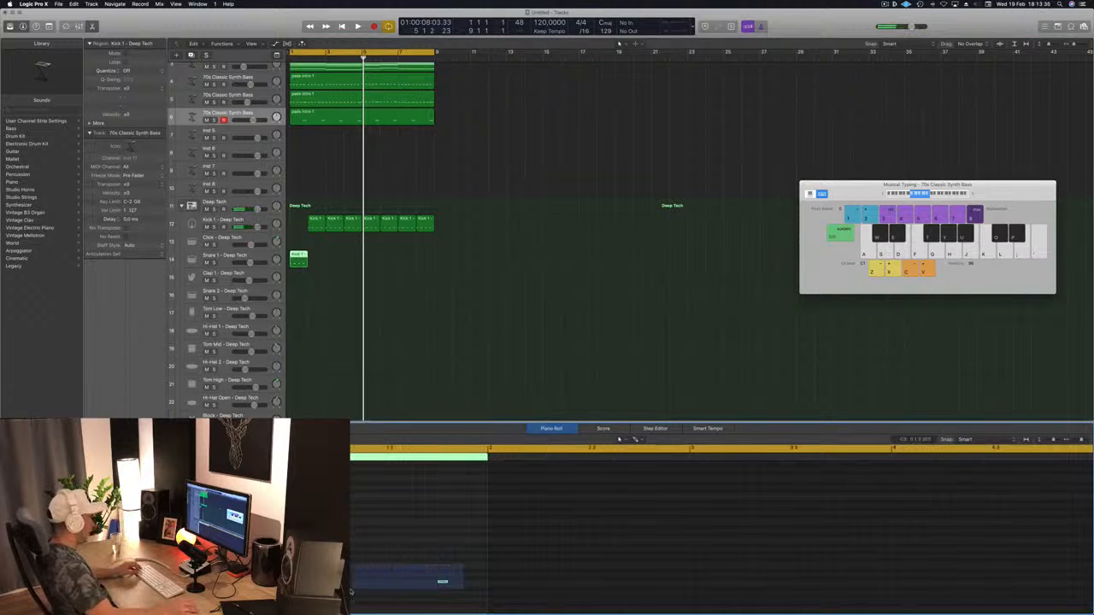
pyautogui.moveTo(464, 590); pyautogui.dragTo(464, 590)
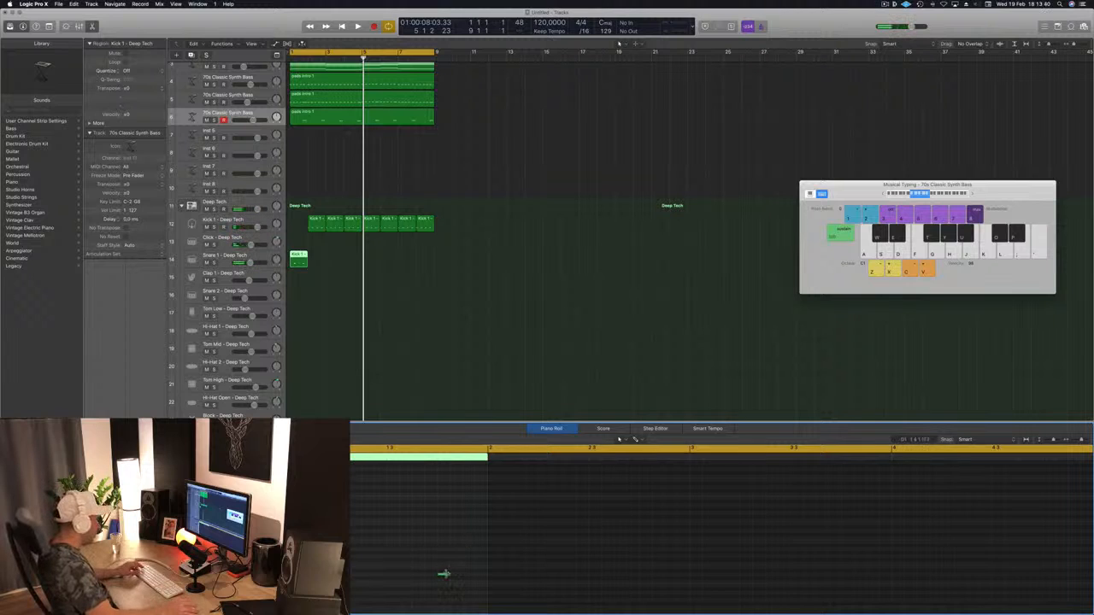
pyautogui.keyDown('super'); pyautogui.click(464, 576); pyautogui.keyUp('super')
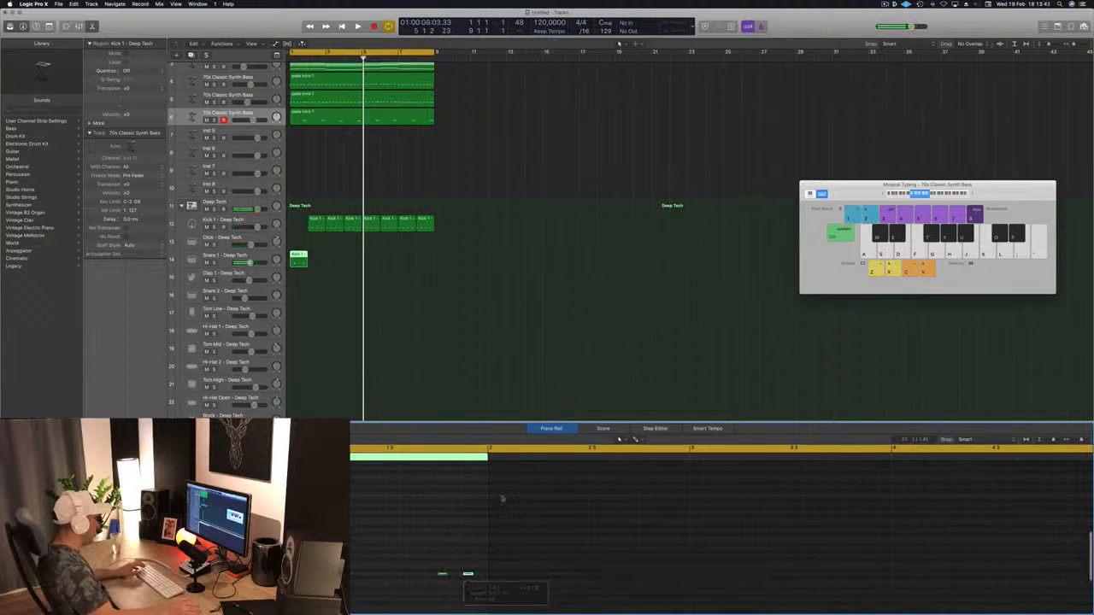
# Step: Restore the kick region in bar 1, repeat the Snare 1 pattern through bar 8, and play the loop
pyautogui.moveTo(312, 222); pyautogui.dragTo(369, 265)
pyautogui.click(298, 257)
pyautogui.press('space')
pyautogui.click(328, 320)
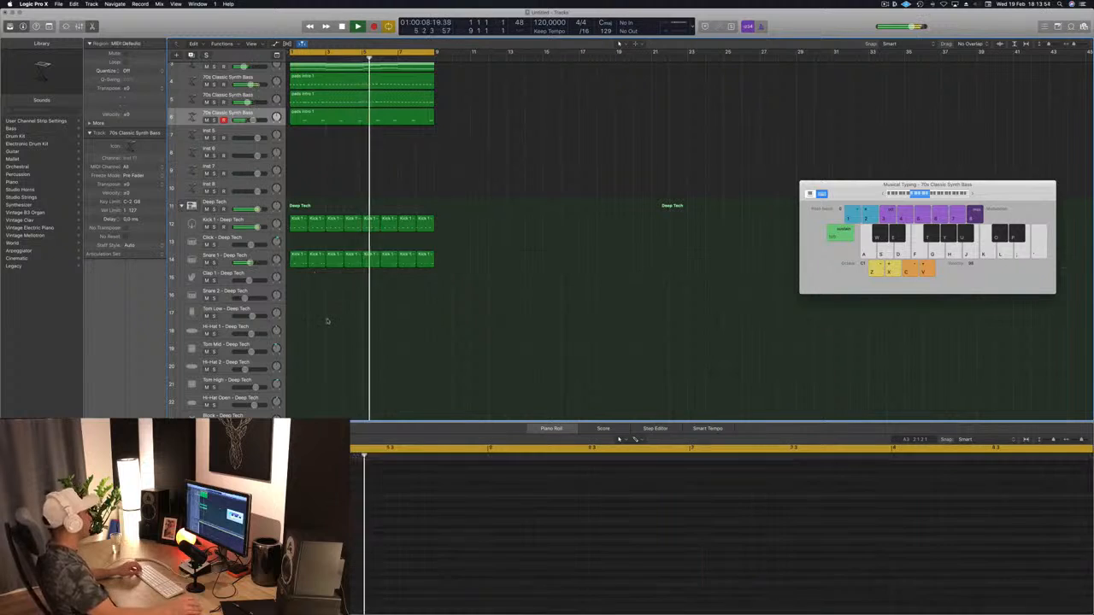
# Step: Copy the first Kick 1 region to the Hi-Hat 1 track, raise its notes six semitones and place them on the offbeats
pyautogui.scroll(-2, 295, 266)
pyautogui.click(302, 196)
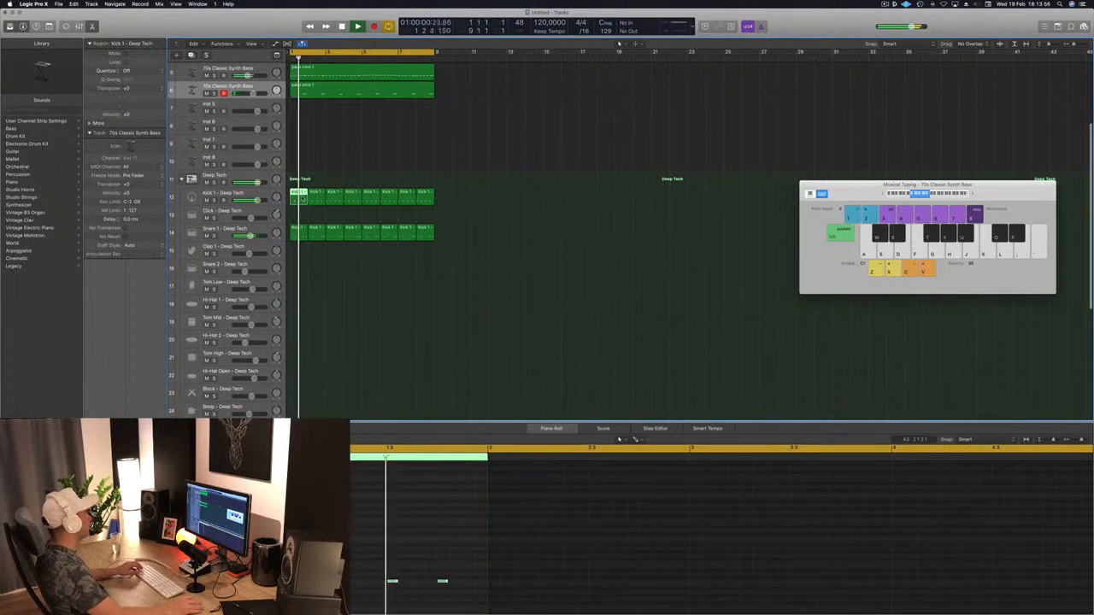
pyautogui.moveTo(299, 199); pyautogui.dragTo(300, 305)
pyautogui.moveTo(284, 569); pyautogui.dragTo(472, 591)
pyautogui.hotkey('alt', 'Up')
pyautogui.hotkey('alt', 'Up')
pyautogui.hotkey('alt', 'Up')
pyautogui.hotkey('alt', 'Up')
pyautogui.hotkey('alt', 'Up')
pyautogui.hotkey('alt', 'Up')
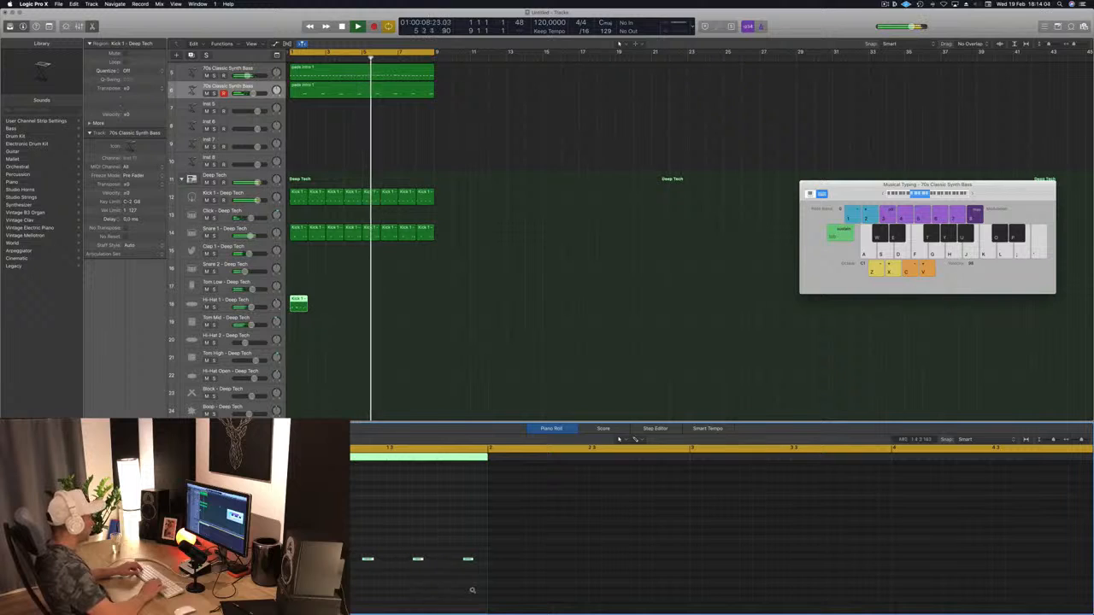
# Step: Repeat the Hi-Hat 1 region through bar 8 and select the duplicated 70s Classic Synth Bass track while the loop plays
pyautogui.press('Return')
pyautogui.moveTo(304, 304); pyautogui.dragTo(322, 305)
pyautogui.moveTo(330, 313); pyautogui.dragTo(371, 308)
pyautogui.scroll(5, 420, 292)
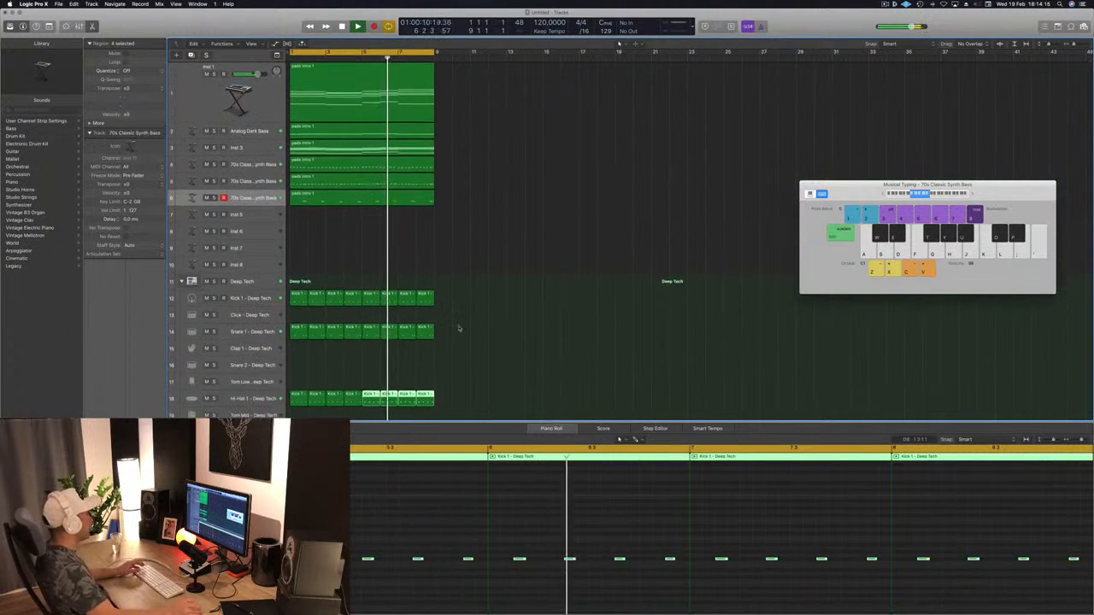
pyautogui.click(259, 198)
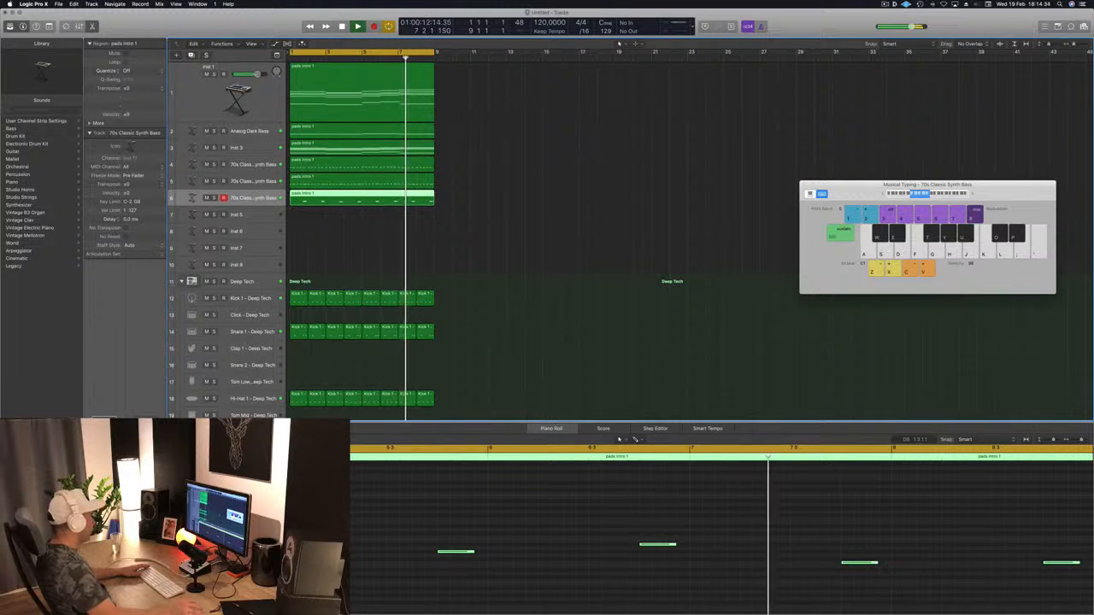
# Step: Set up a SilverVerb reverb on Aux 33 with the grandiose preset and move its window aside
pyautogui.click(145, 468)
pyautogui.moveTo(219, 25); pyautogui.dragTo(507, 97)
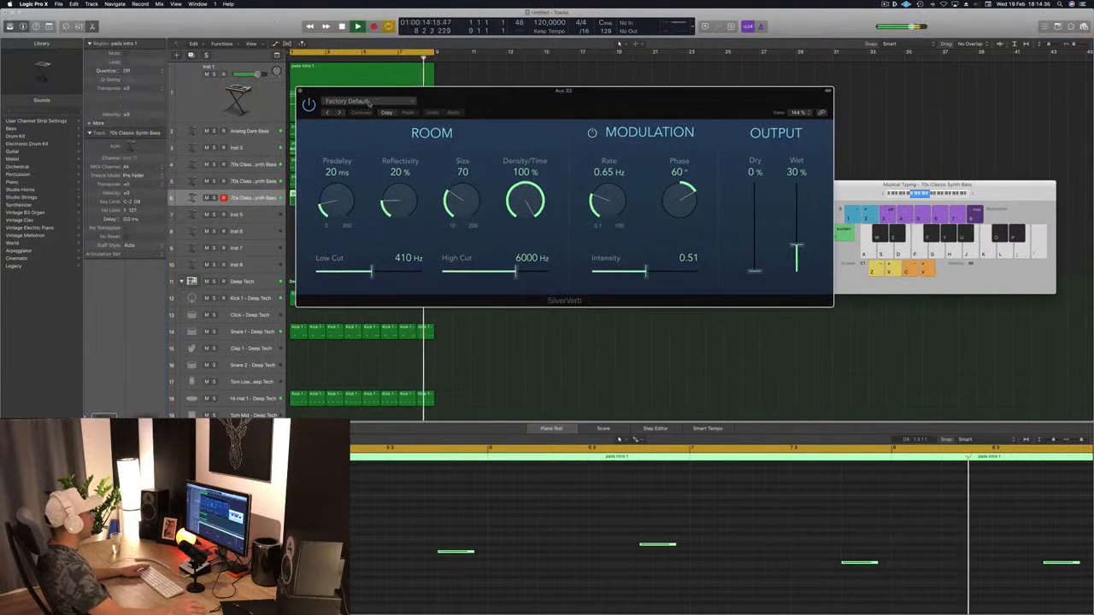
pyautogui.click(369, 102)
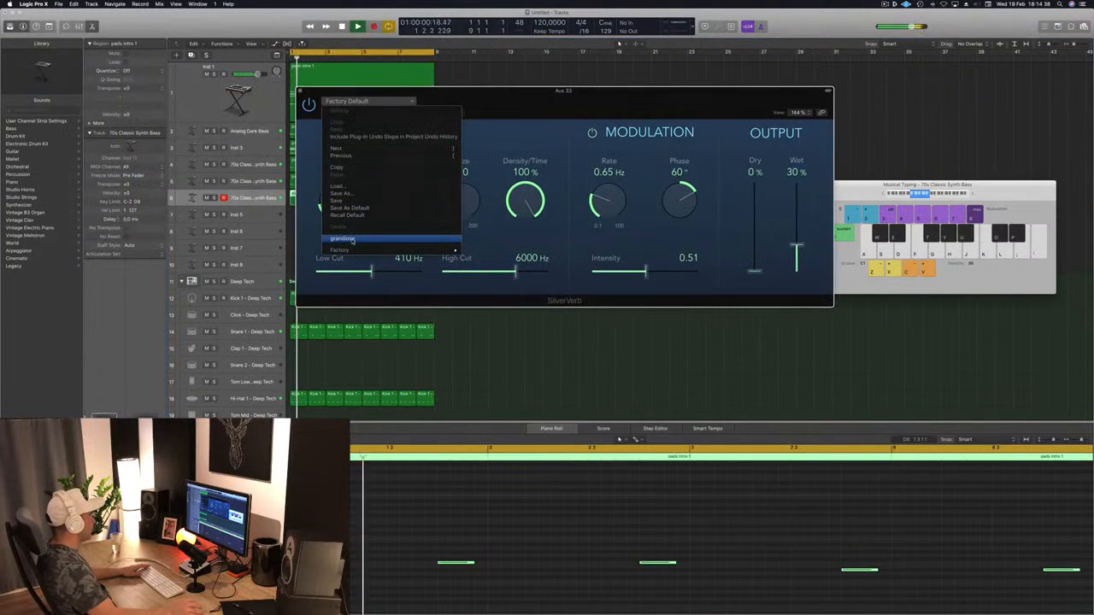
pyautogui.click(350, 240)
pyautogui.moveTo(564, 90); pyautogui.dragTo(914, 52)
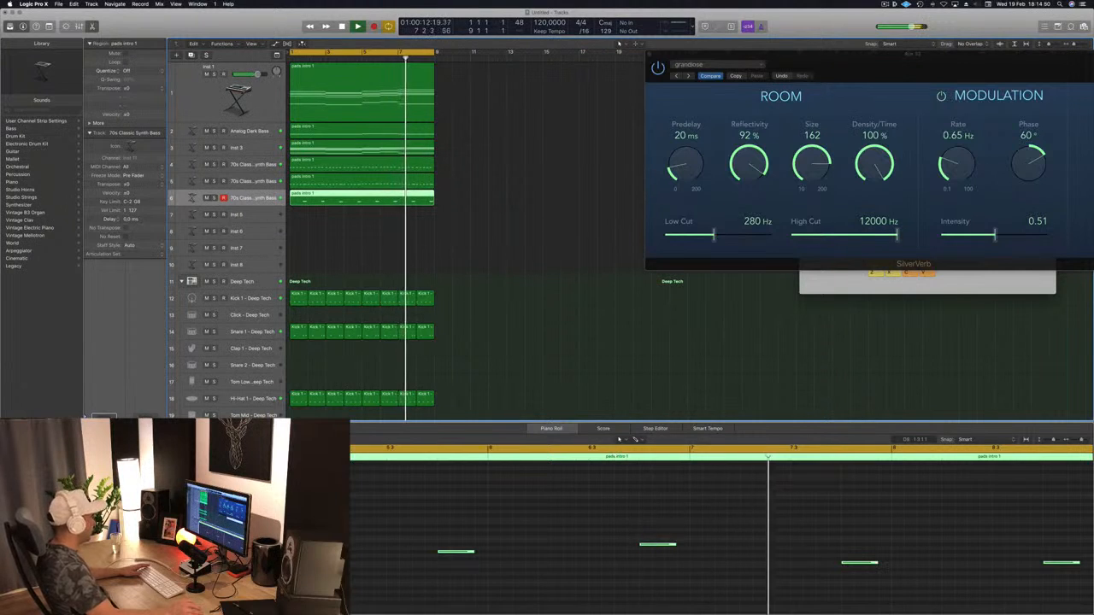
# Step: Solo the duplicated 70s Classic Synth Bass track briefly to hear it with the reverb, and return to the full mix
pyautogui.click(481, 261)
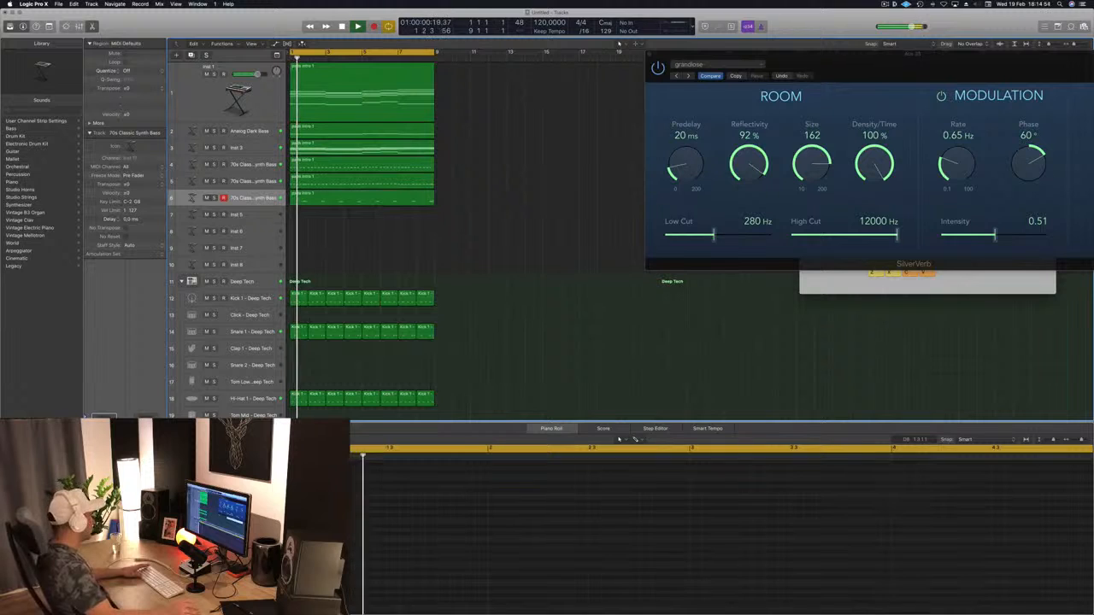
pyautogui.press('s')
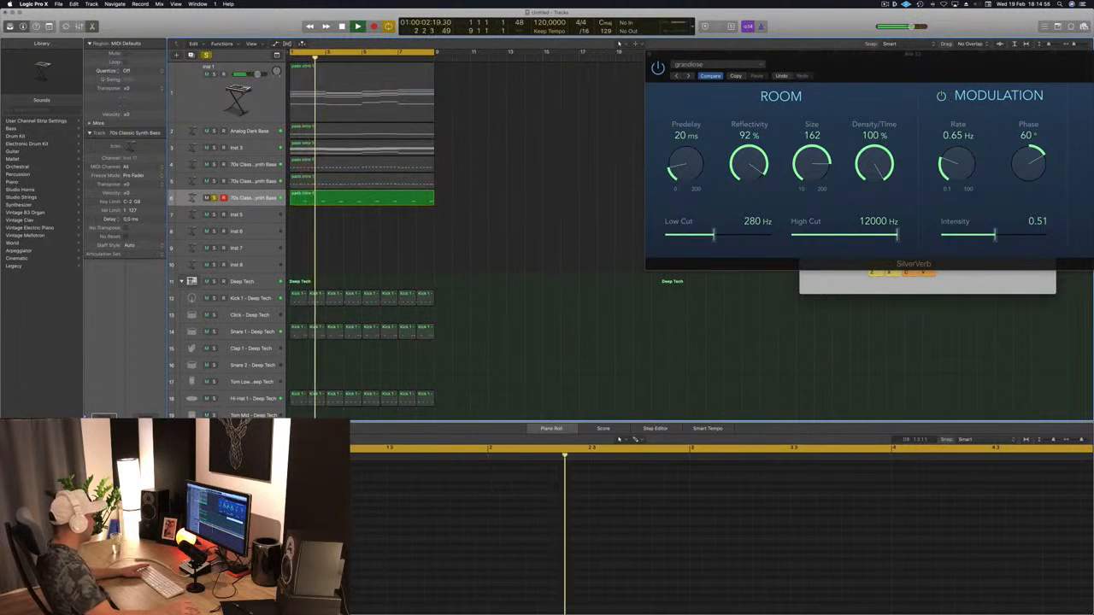
pyautogui.press('s')
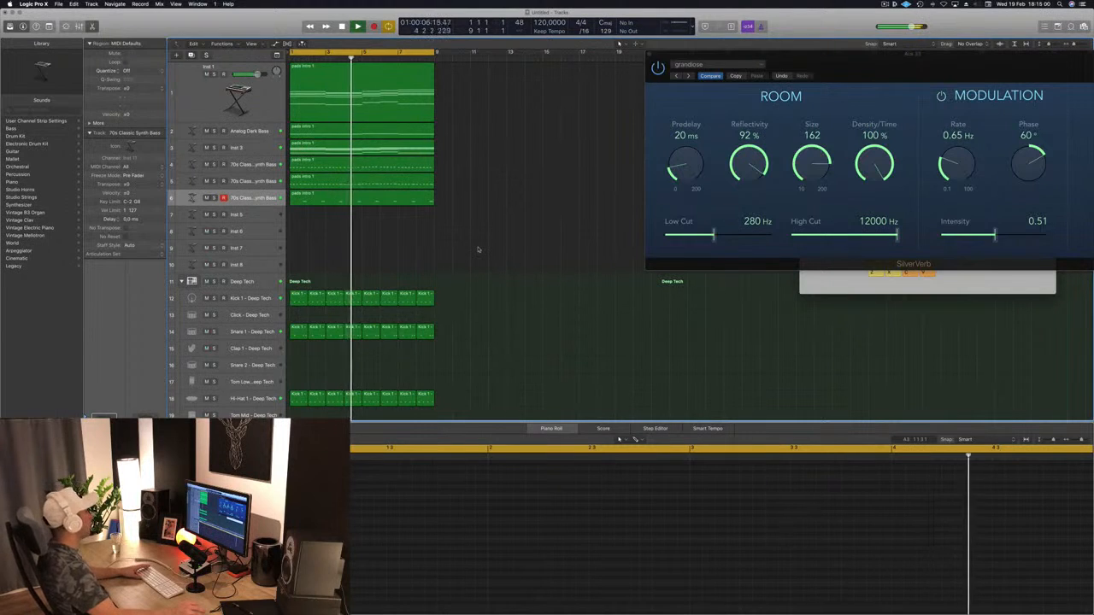
# Step: Copy a bar-1 drum region to the Block track and place its notes on the offbeats, with the last note a sixteenth early
pyautogui.scroll(-5, 478, 249)
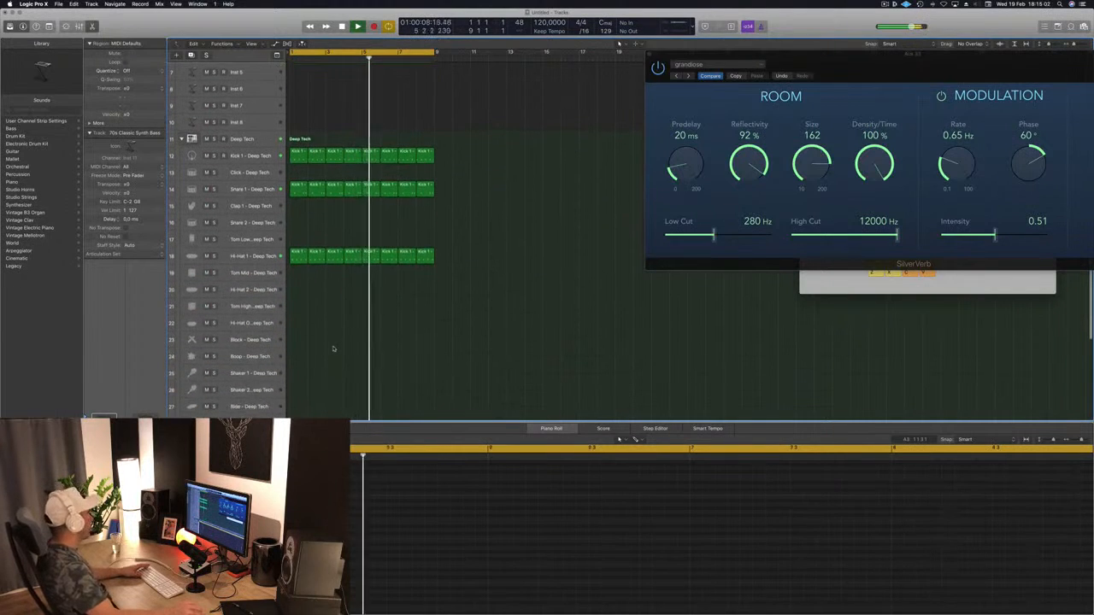
pyautogui.scroll(-1, 333, 349)
pyautogui.click(297, 243)
pyautogui.moveTo(298, 243); pyautogui.dragTo(297, 326)
pyautogui.moveTo(306, 548); pyautogui.dragTo(467, 570)
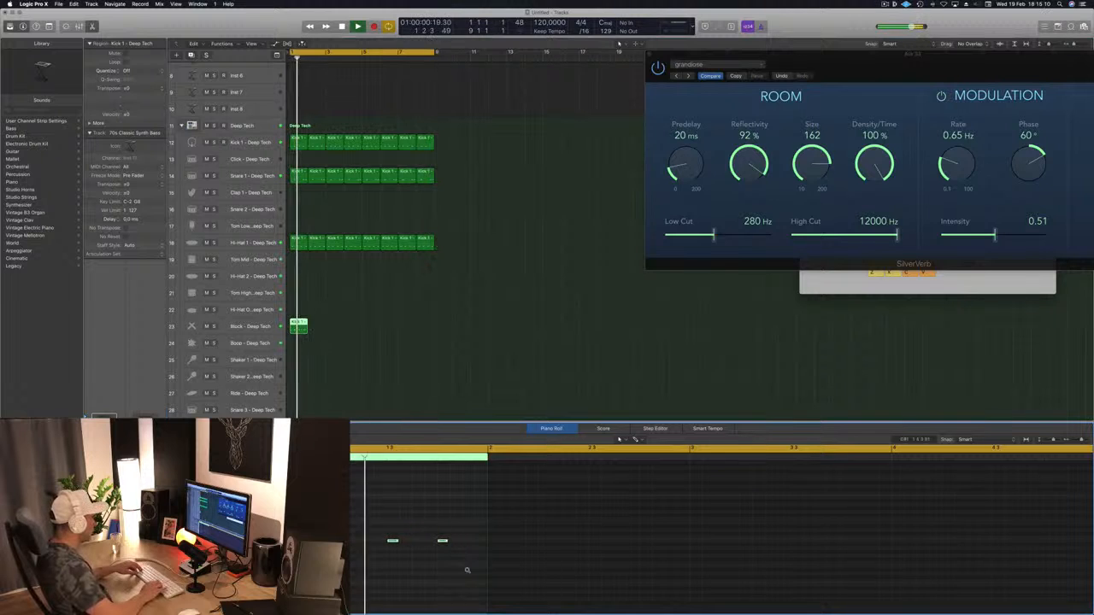
pyautogui.hotkey('alt', 'Left')
pyautogui.press('space')
pyautogui.press('space')
pyautogui.hotkey('alt', 'Right')
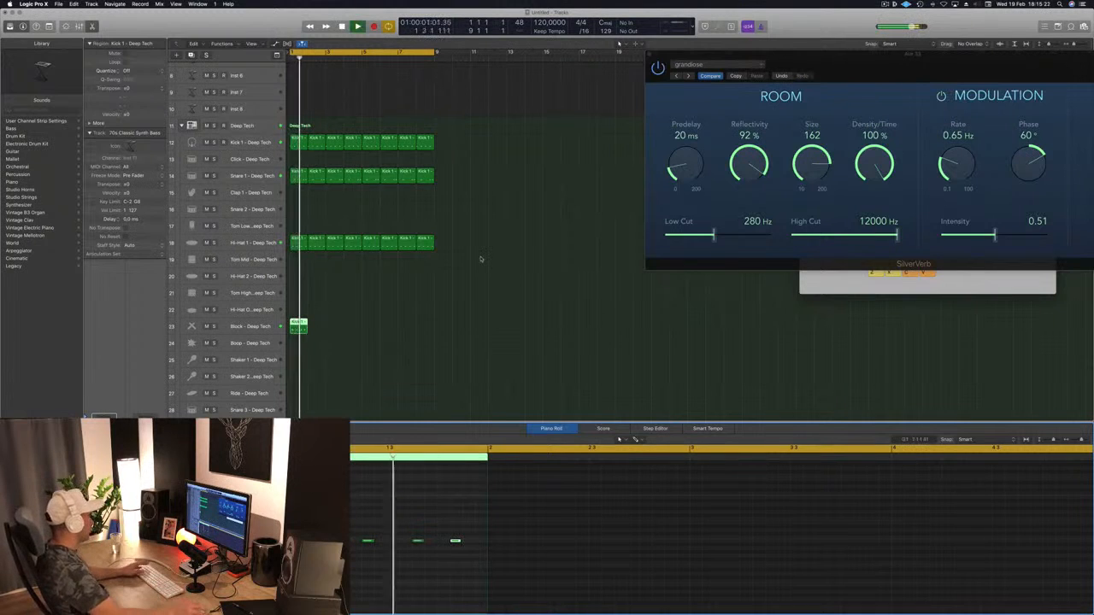
# Step: Repeat the Block pattern through bar 8 and select the Hi-Hat 1 track during loop playback
pyautogui.moveTo(301, 324); pyautogui.dragTo(371, 326)
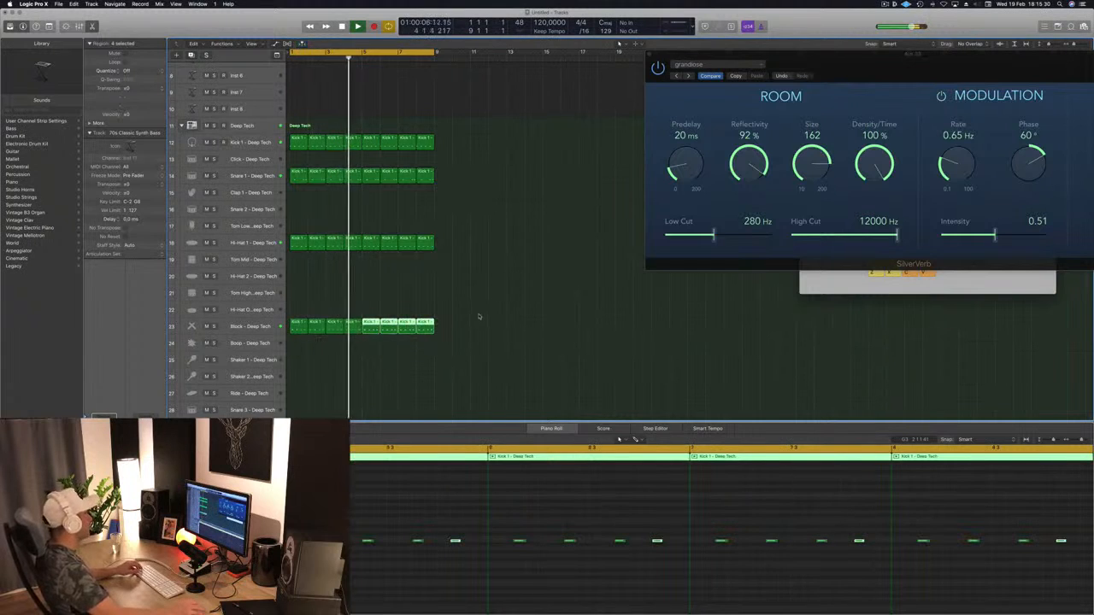
pyautogui.scroll(1, 427, 309)
pyautogui.press('space')
pyautogui.press('space')
pyautogui.click(248, 255)
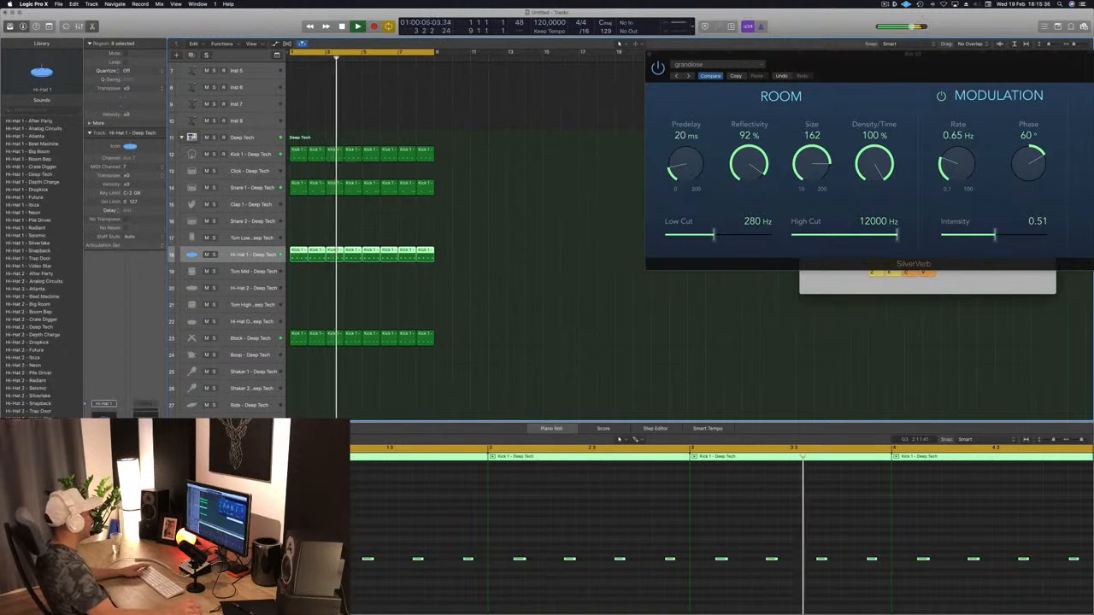
# Step: Copy the first Kick 1 region to the Shaker 2 track and raise its notes to the shaker's pitch
pyautogui.click(461, 349)
pyautogui.scroll(-1, 461, 349)
pyautogui.scroll(-3, 461, 349)
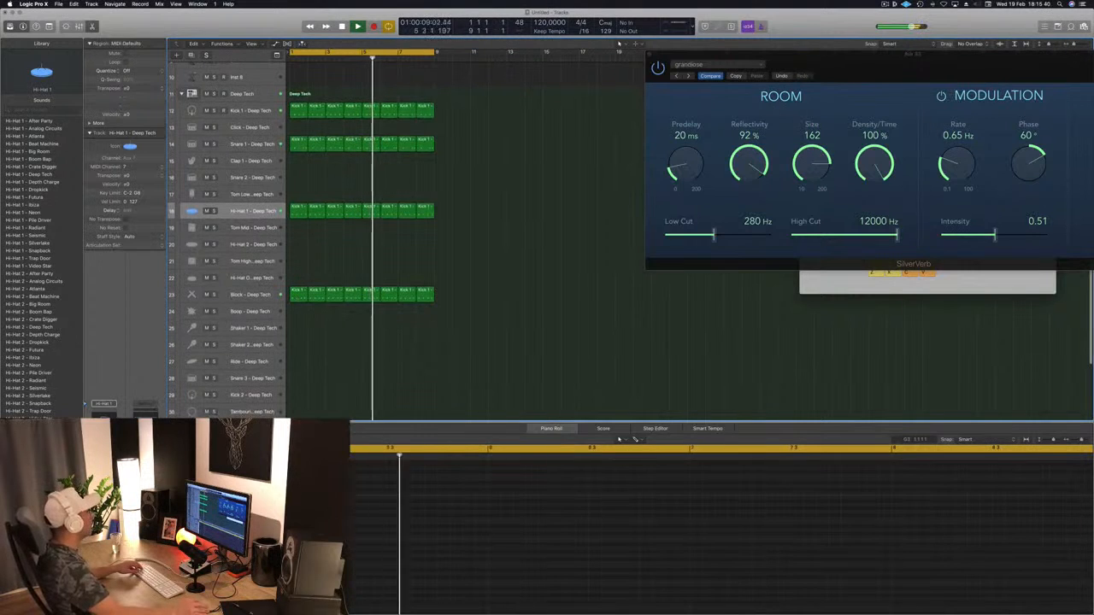
pyautogui.click(299, 109)
pyautogui.moveTo(285, 393); pyautogui.dragTo(298, 330)
pyautogui.moveTo(286, 570); pyautogui.dragTo(495, 593)
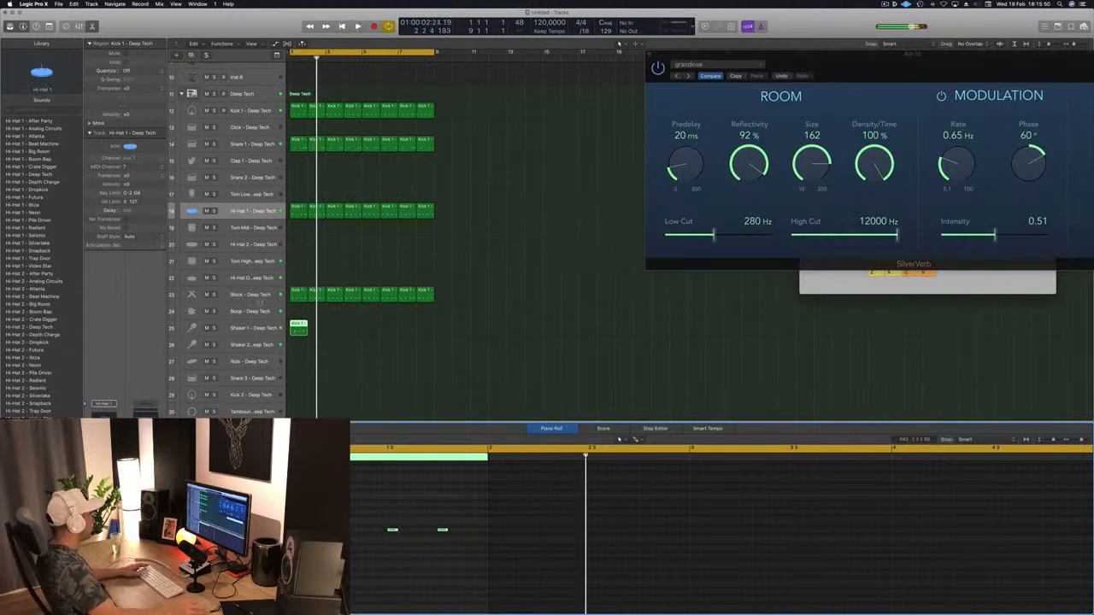
pyautogui.moveTo(299, 327); pyautogui.dragTo(298, 344)
# Step: Duplicate the shaker notes until they fill bar 1 with continuous sixteenths, and play the loop
pyautogui.moveTo(343, 530); pyautogui.dragTo(356, 530)
pyautogui.click(459, 529)
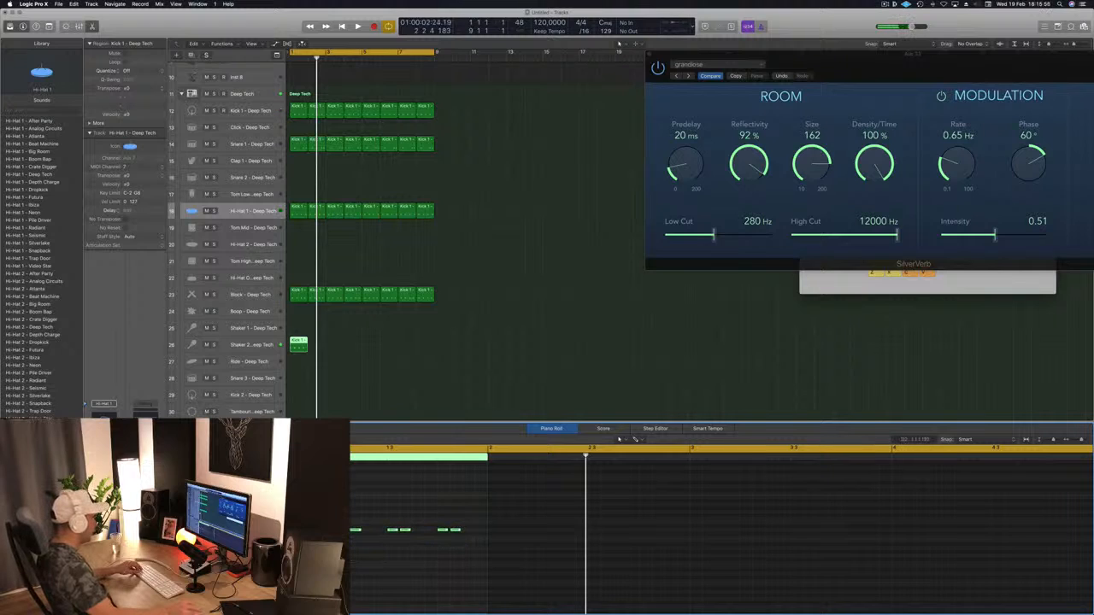
pyautogui.moveTo(457, 529); pyautogui.dragTo(483, 530)
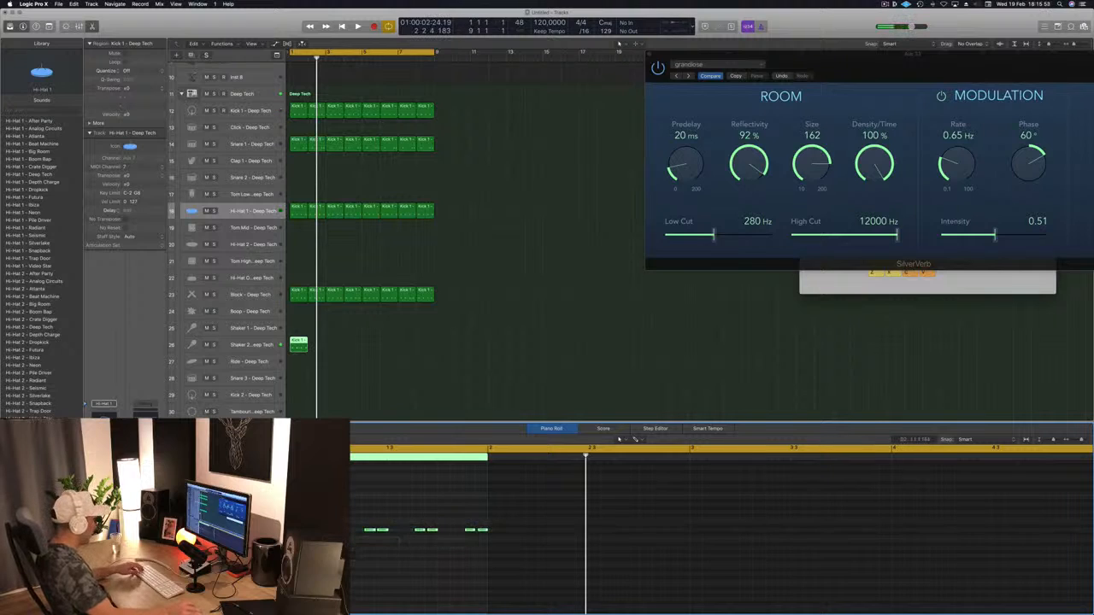
pyautogui.moveTo(475, 530); pyautogui.dragTo(462, 530)
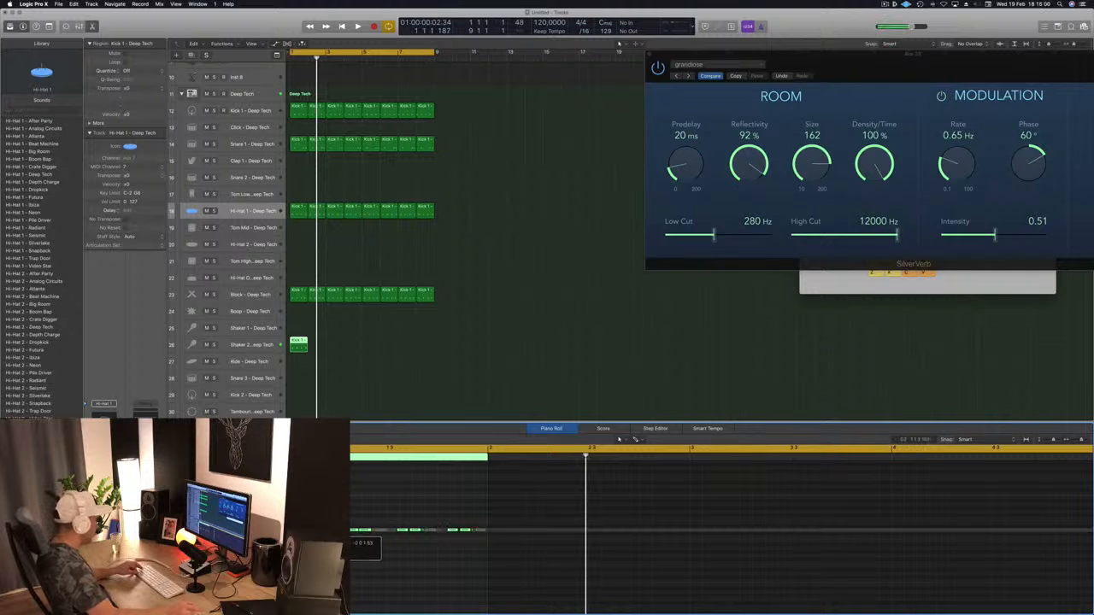
pyautogui.press('space')
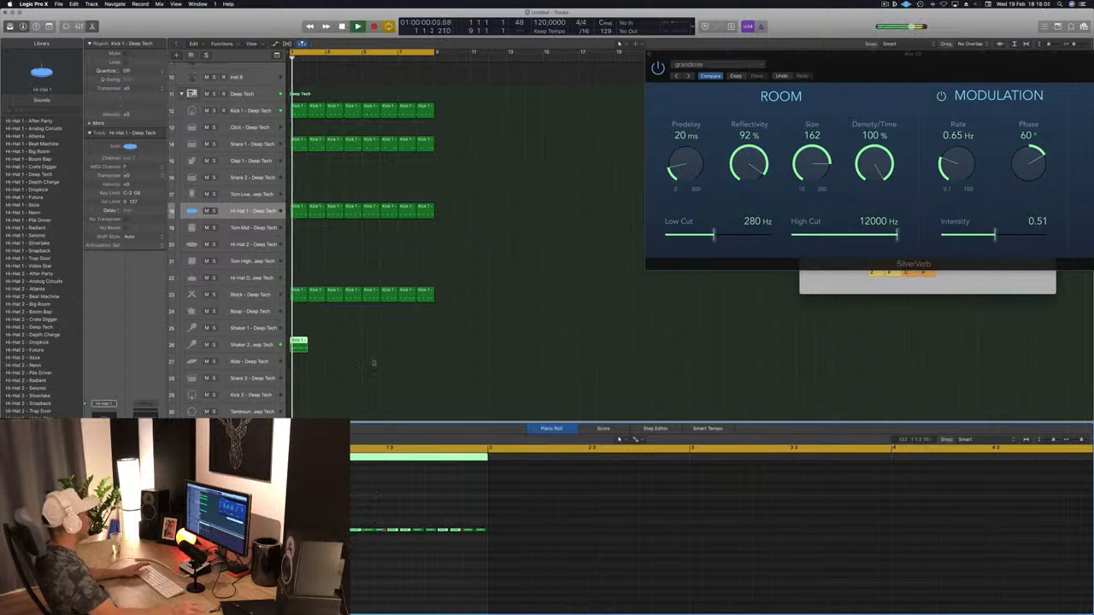
# Step: Repeat the Shaker 2 region through bar 8, select its track and play the loop from the start
pyautogui.moveTo(300, 343); pyautogui.dragTo(389, 346)
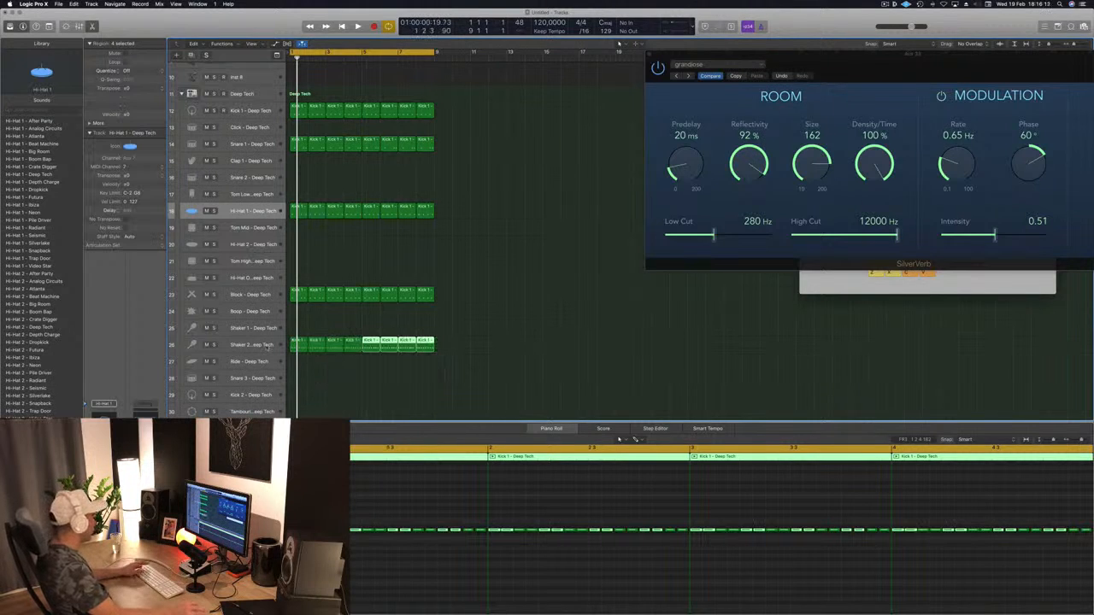
pyautogui.click(227, 345)
pyautogui.press('space')
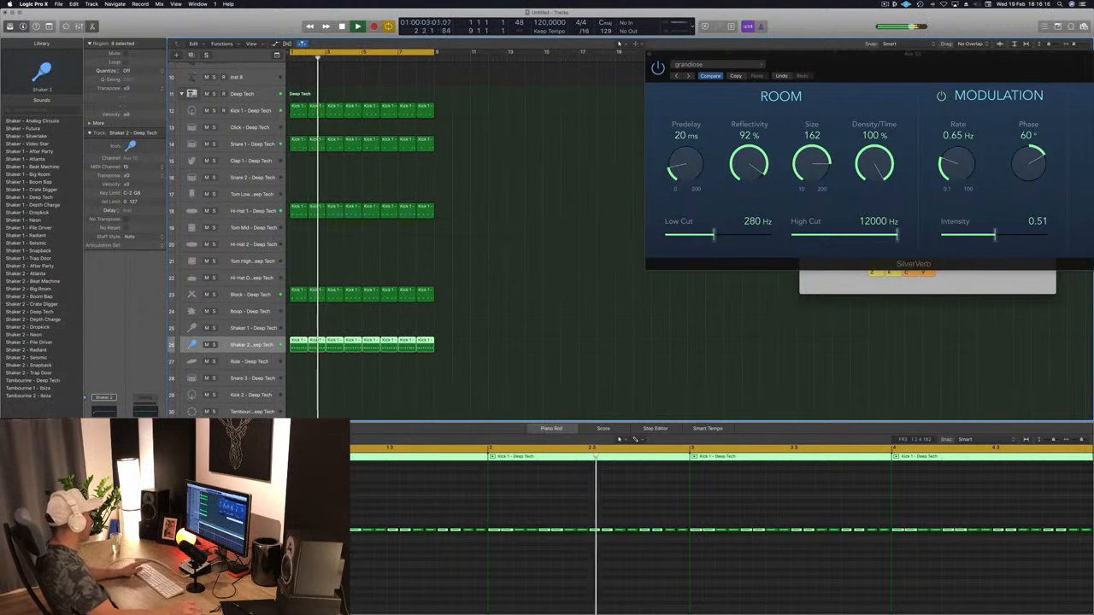
pyautogui.press('Return')
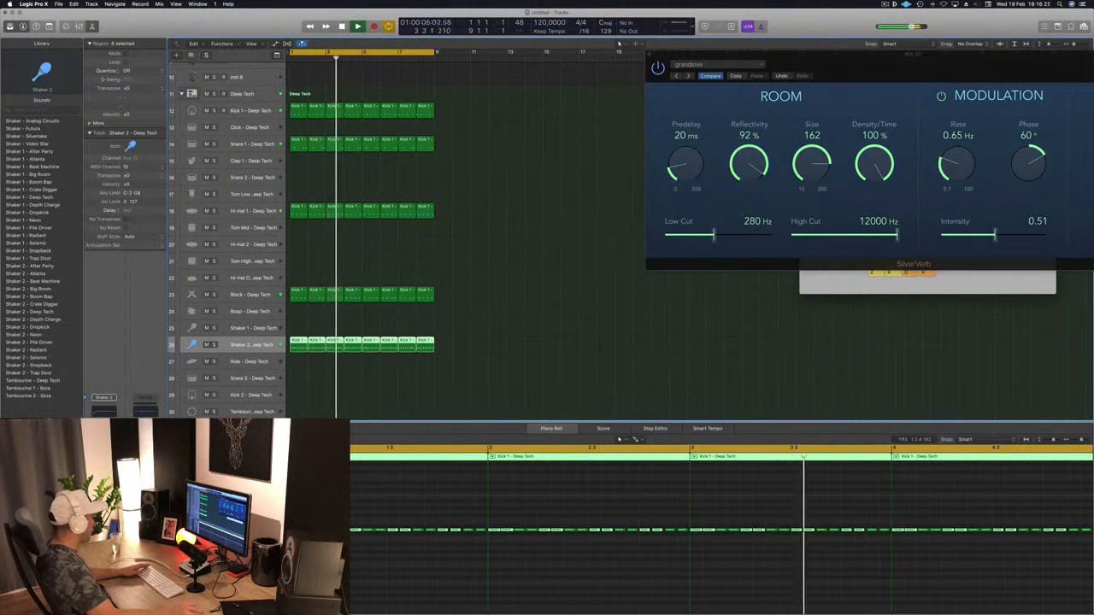
# Step: Add a Microphaser to the Shaker 2 track with the Background Movement preset and close its window
pyautogui.click(214, 513)
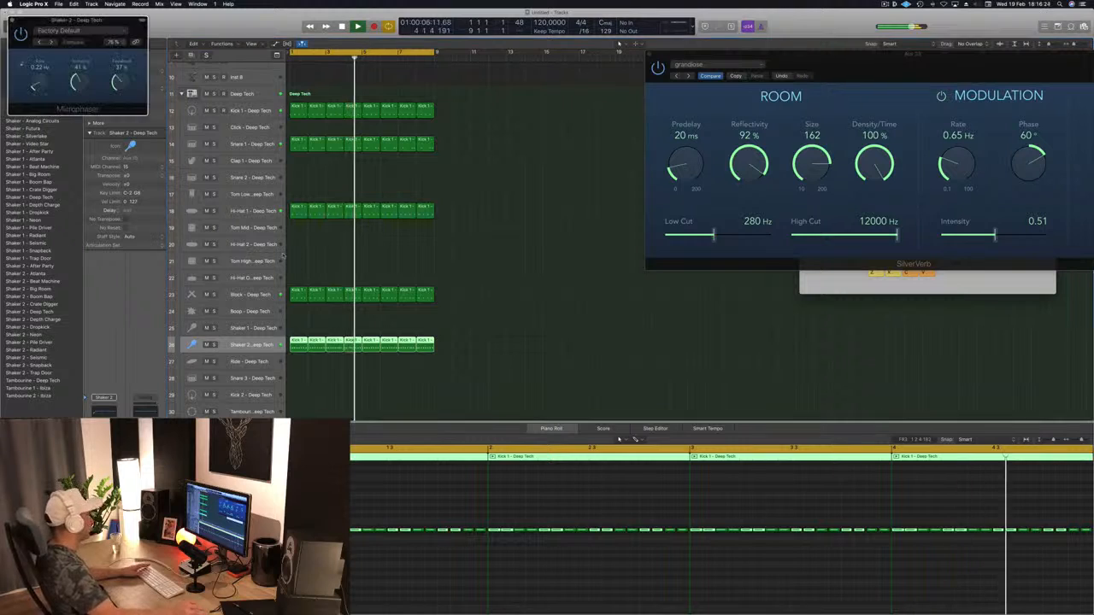
pyautogui.moveTo(120, 18); pyautogui.dragTo(384, 140)
pyautogui.click(312, 152)
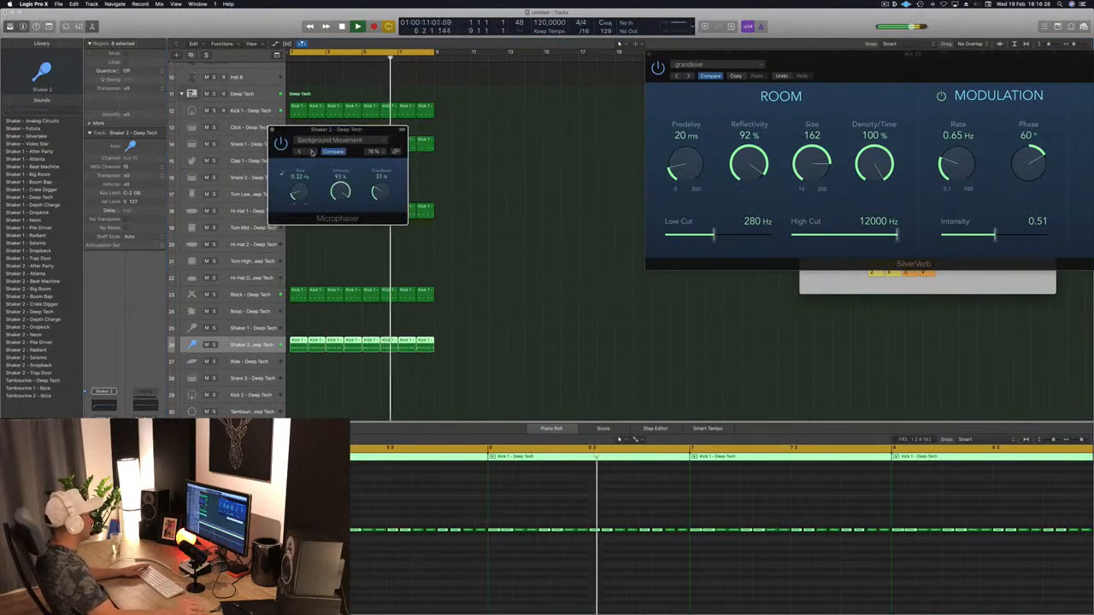
pyautogui.click(251, 345)
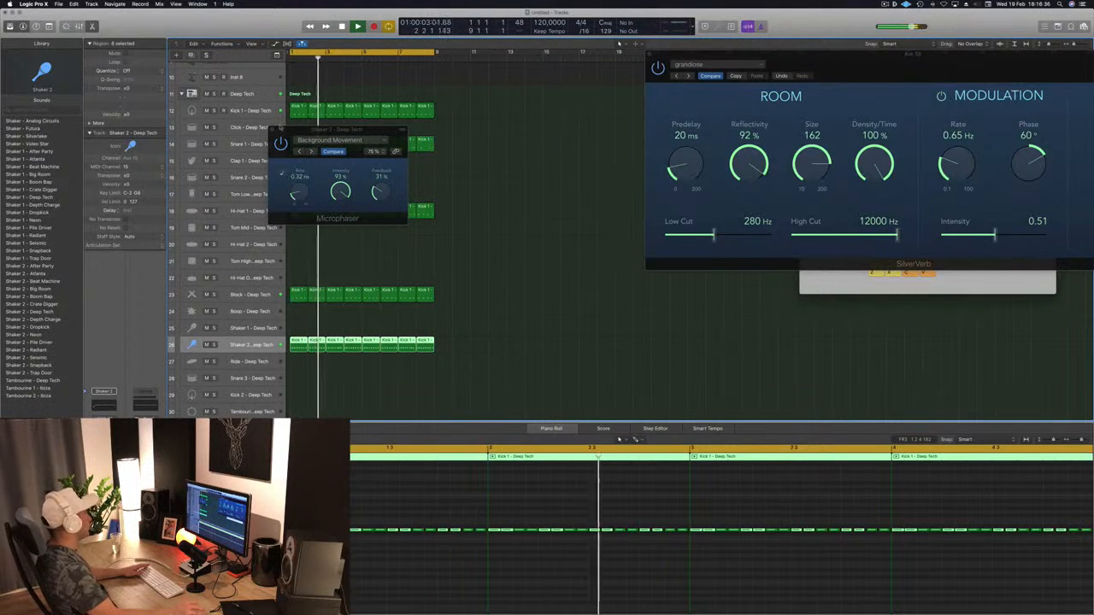
pyautogui.click(273, 130)
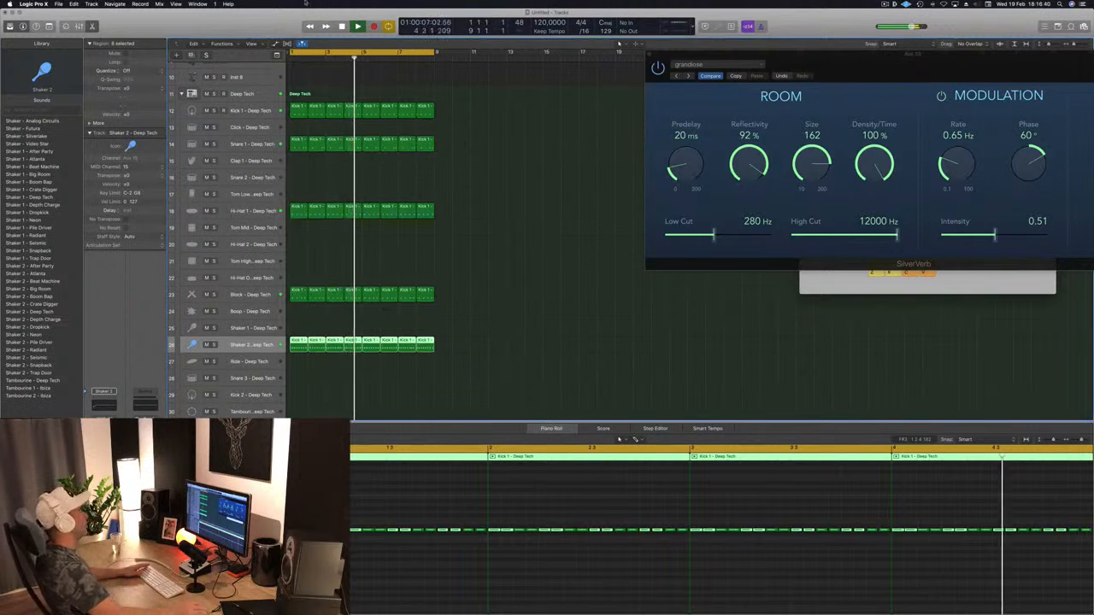
# Step: Close the SilverVerb window and deselect the shaker regions
pyautogui.moveTo(650, 53); pyautogui.dragTo(414, 106)
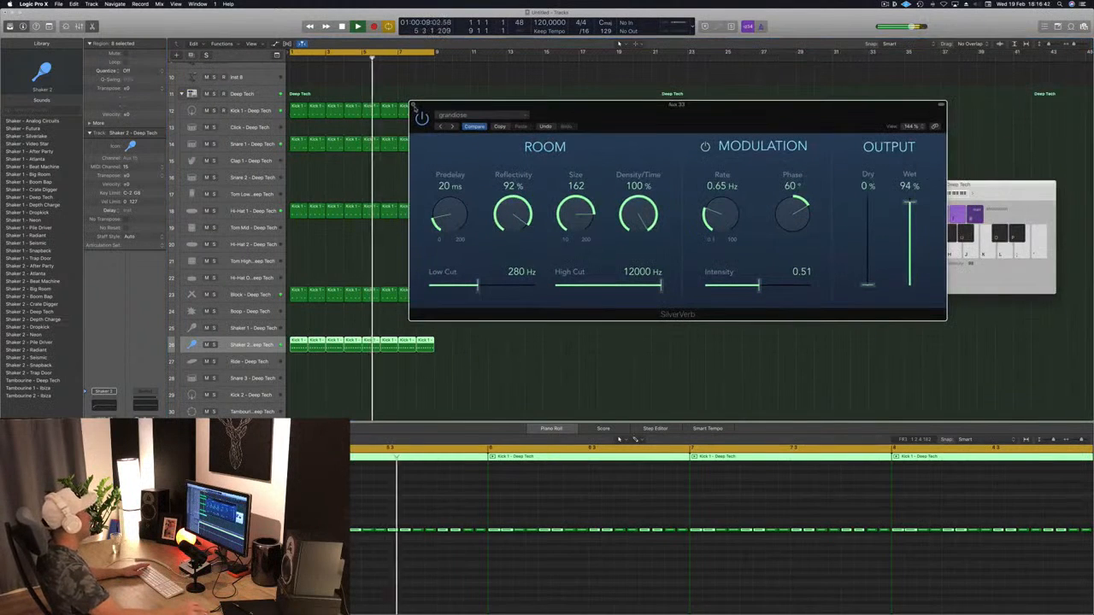
pyautogui.click(414, 106)
pyautogui.scroll(10, 501, 200)
pyautogui.click(547, 181)
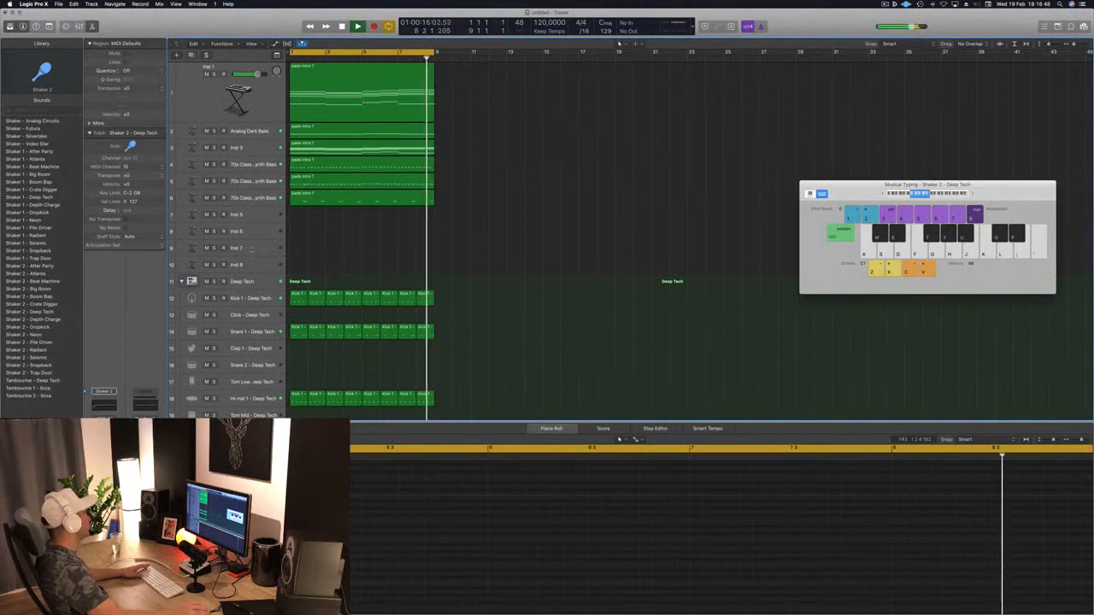
# Step: Select and enlarge the empty Inst 5 track and open its Alchemy synth
pyautogui.click(248, 217)
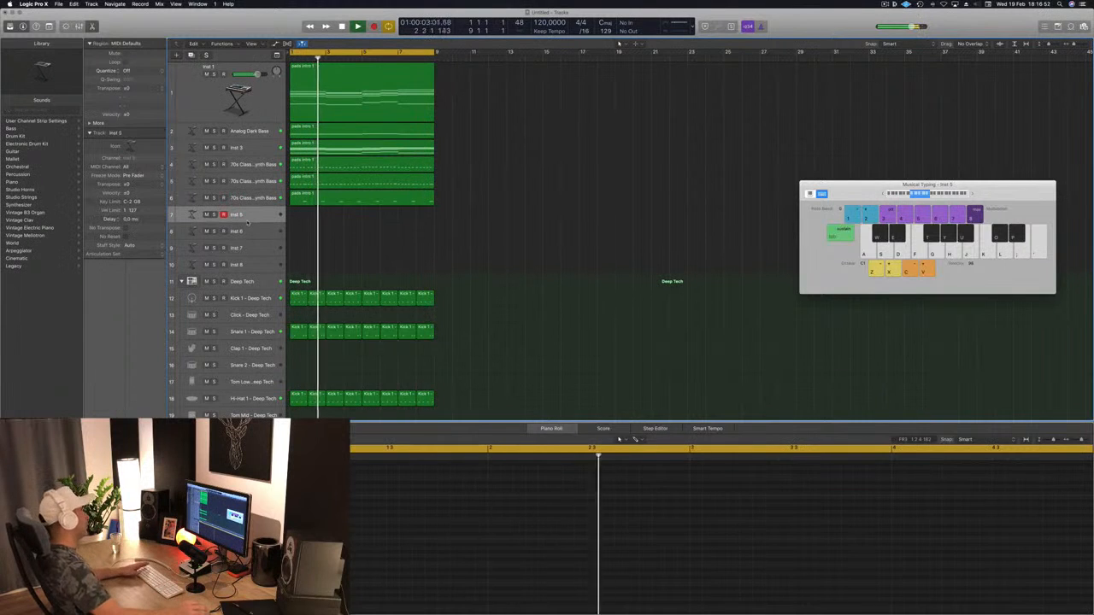
pyautogui.moveTo(247, 223); pyautogui.dragTo(247, 254)
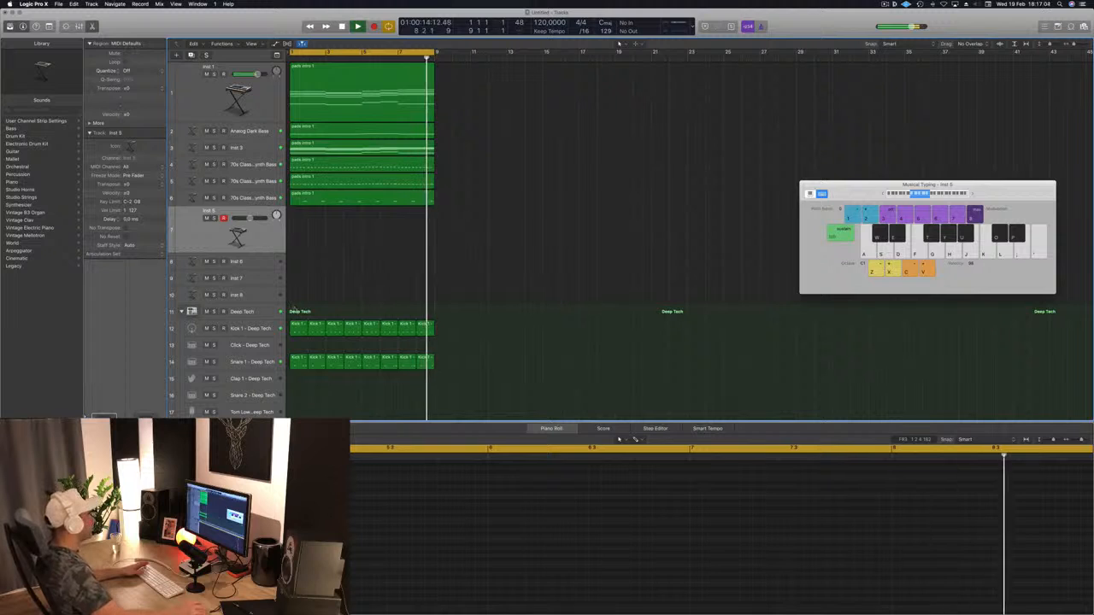
pyautogui.click(237, 232)
pyautogui.moveTo(285, 26); pyautogui.dragTo(650, 183)
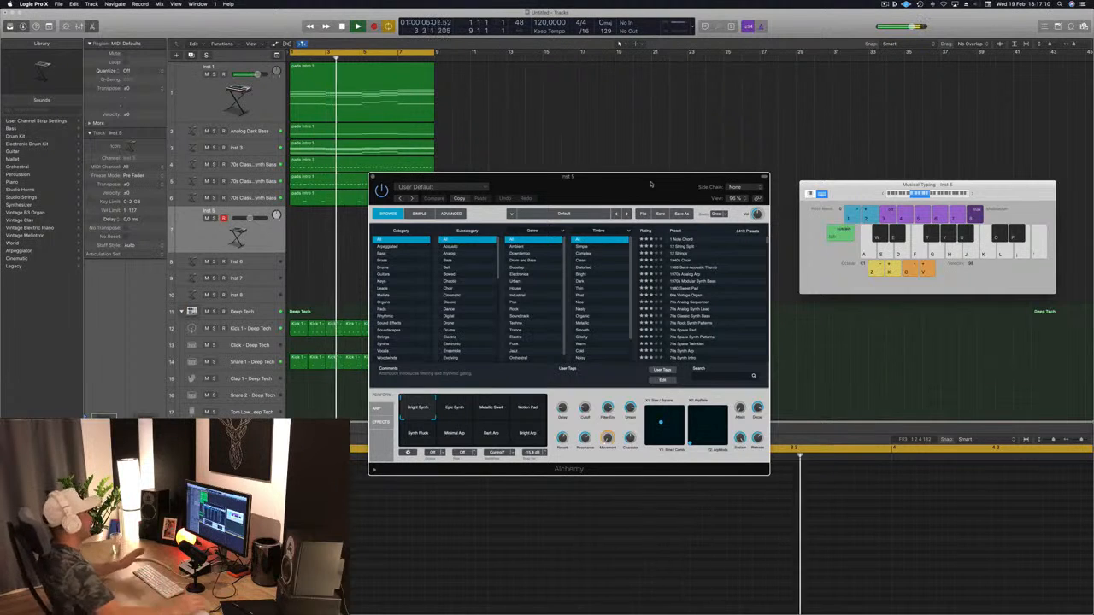
pyautogui.moveTo(650, 183)
pyautogui.mouseDown()
pyautogui.moveTo(689, 164)
pyautogui.moveTo(650, 173)
pyautogui.mouseUp()
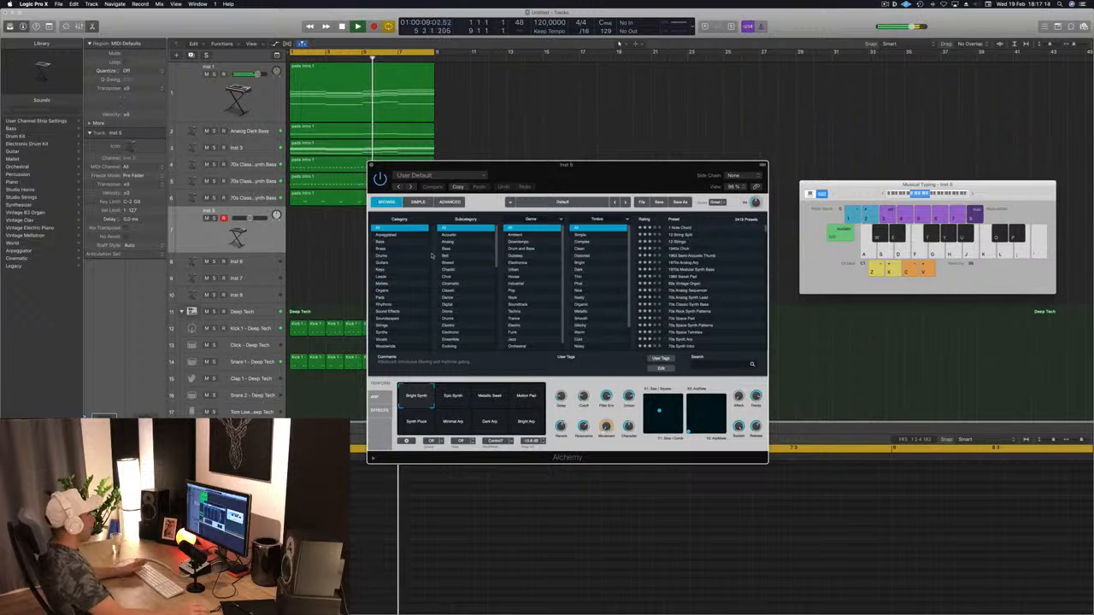
# Step: Load the 60s Vintage Organ preset from Alchemy's Organs category and arrange the synth and Musical Typing windows
pyautogui.click(380, 270)
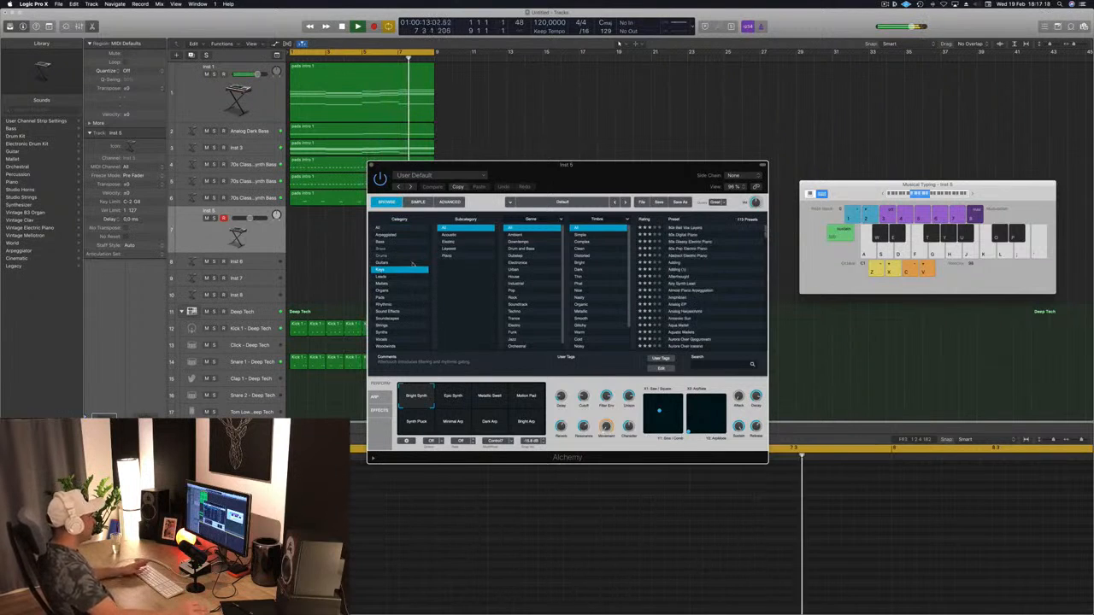
pyautogui.click(382, 293)
pyautogui.moveTo(557, 174); pyautogui.dragTo(489, 177)
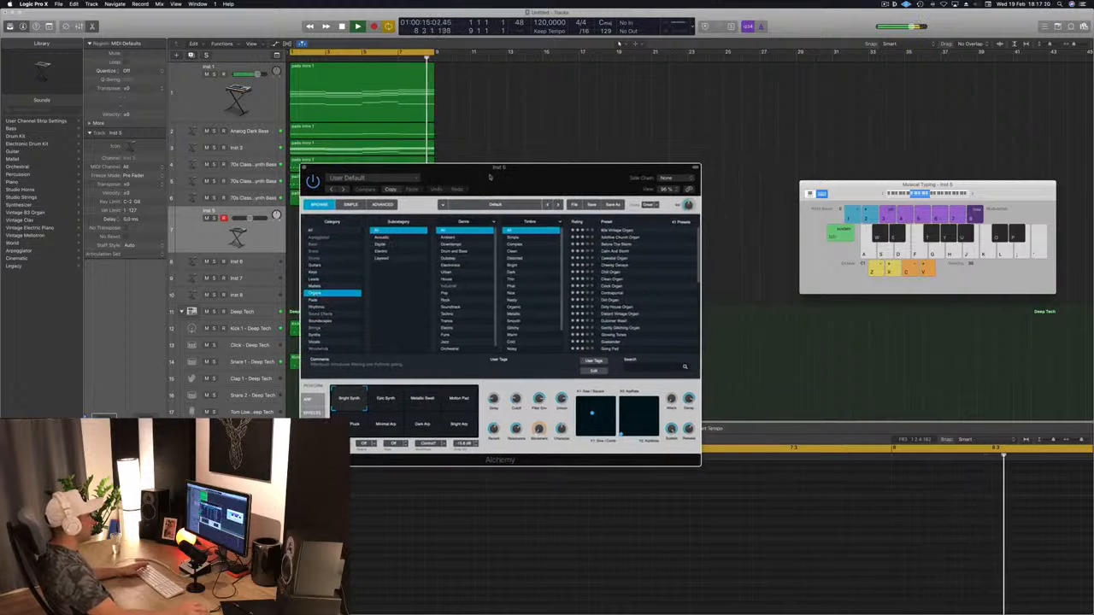
pyautogui.click(617, 231)
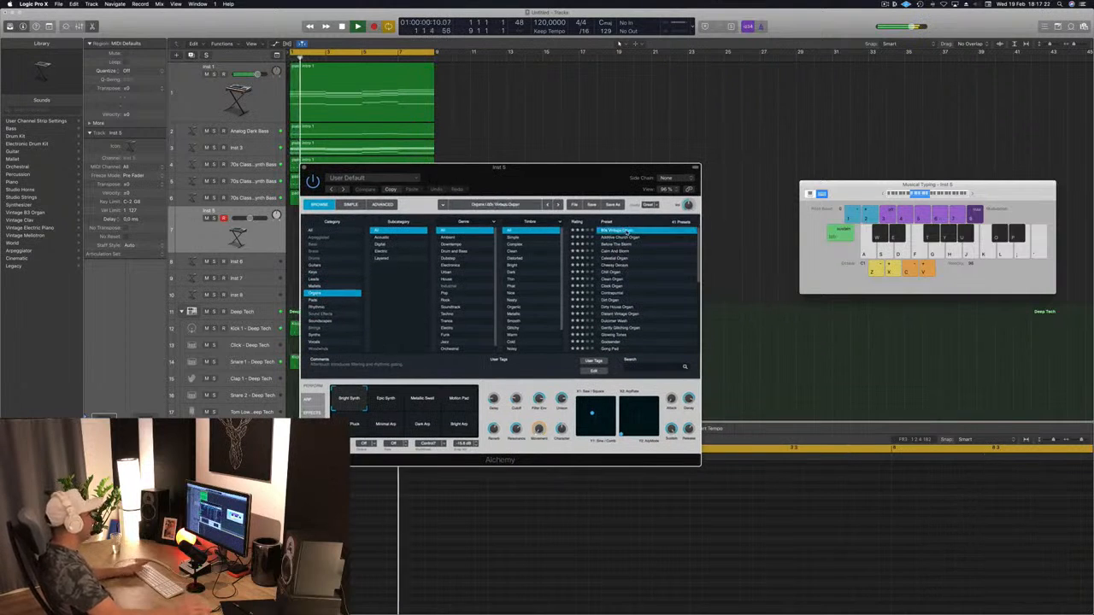
pyautogui.moveTo(927, 185); pyautogui.dragTo(848, 200)
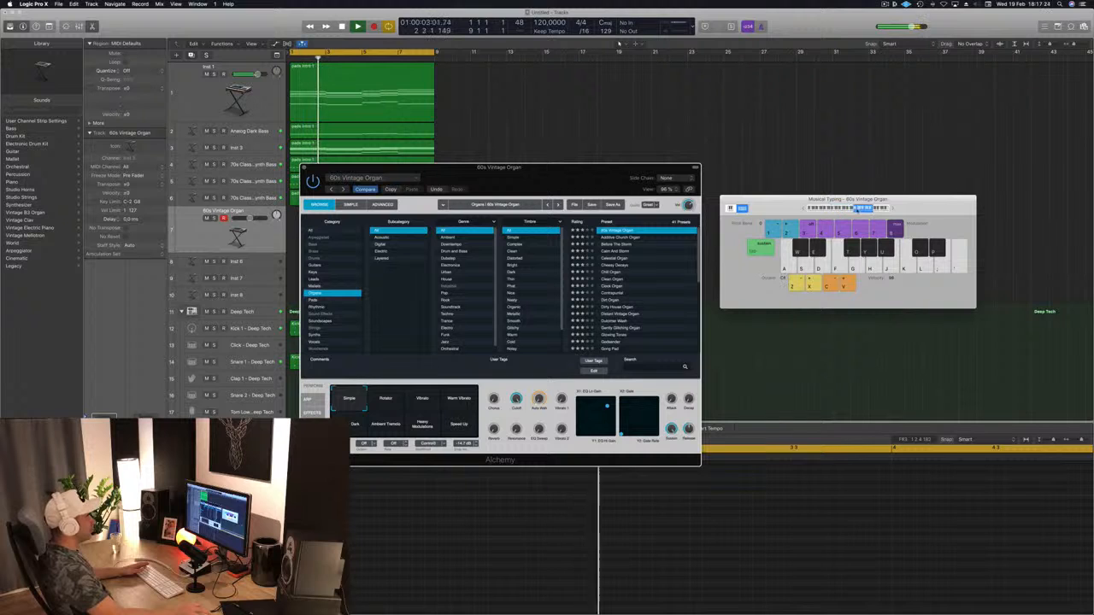
pyautogui.moveTo(535, 175); pyautogui.dragTo(611, 141)
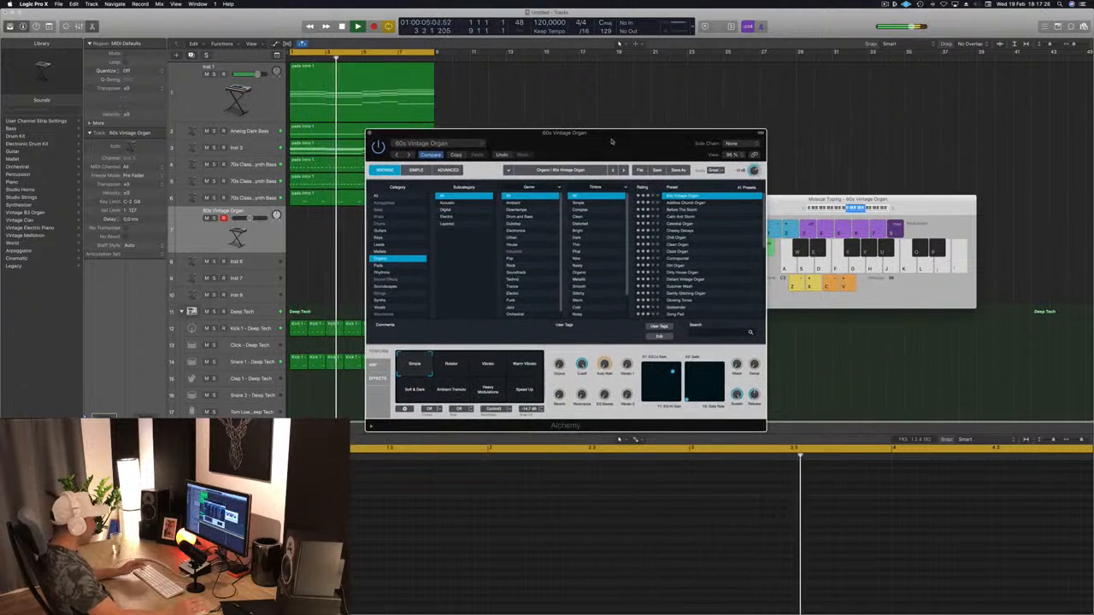
# Step: Audition the 60s Vintage Organ against the looping intro at different Musical Typing octaves, repositioning the Alchemy window
pyautogui.press('h')
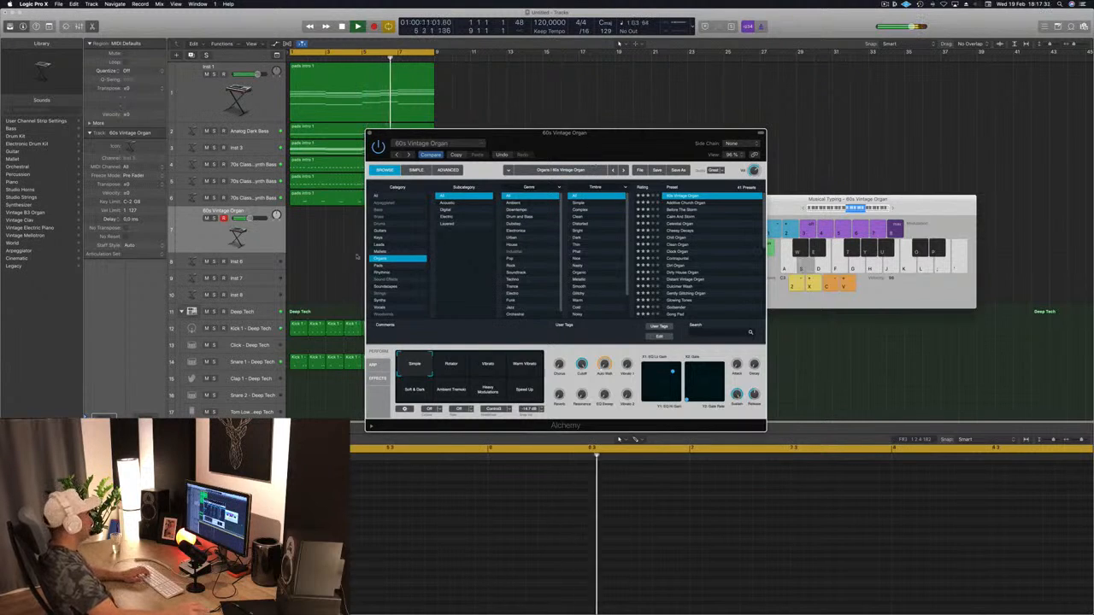
pyautogui.click(603, 109)
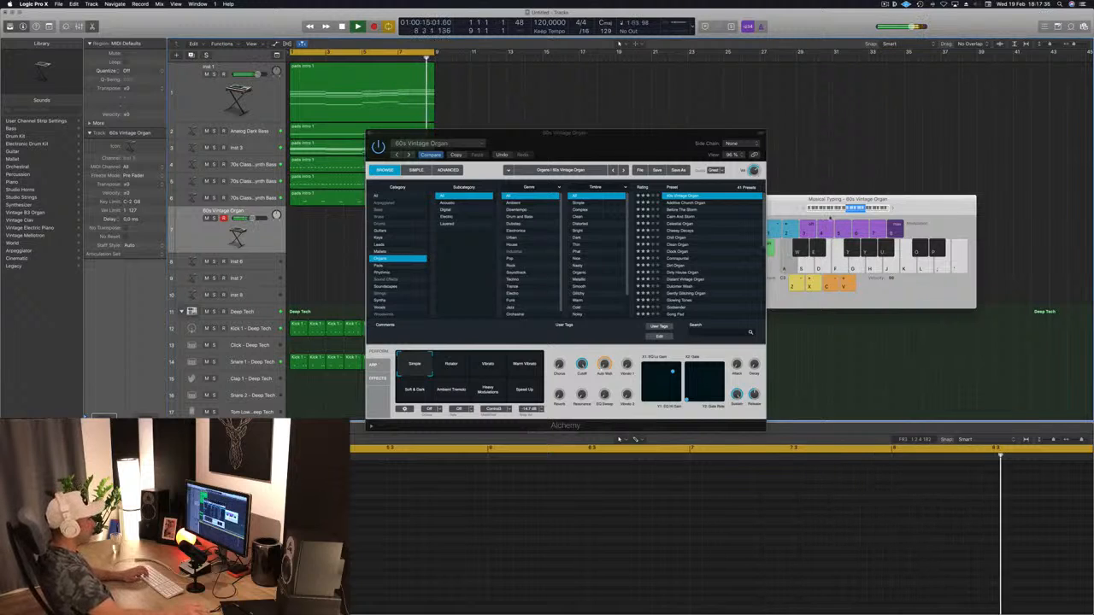
pyautogui.click(845, 210)
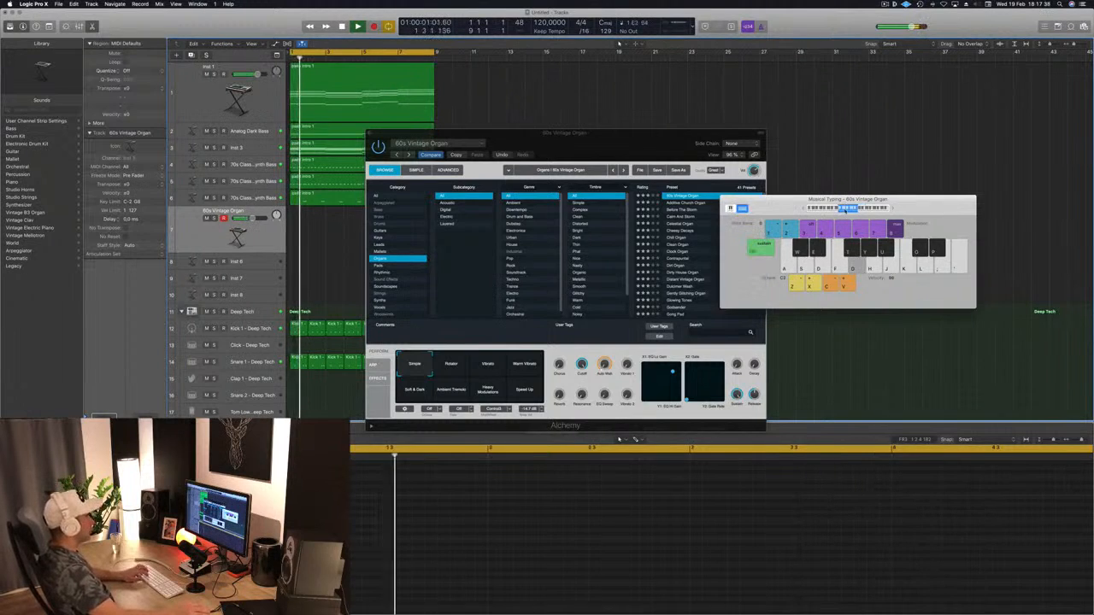
pyautogui.moveTo(642, 144); pyautogui.dragTo(706, 111)
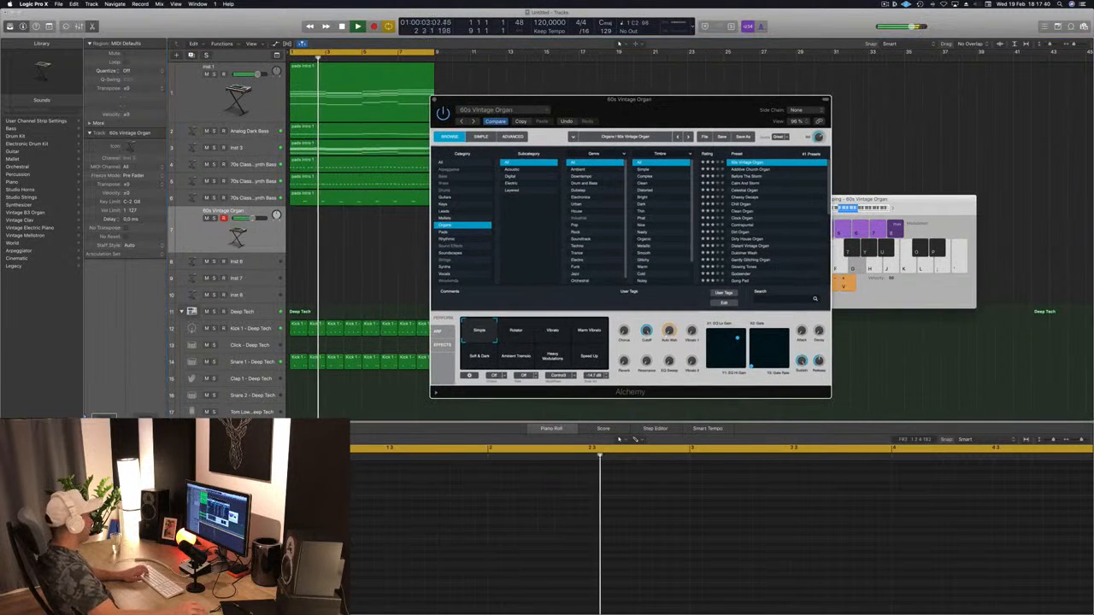
pyautogui.press('space')
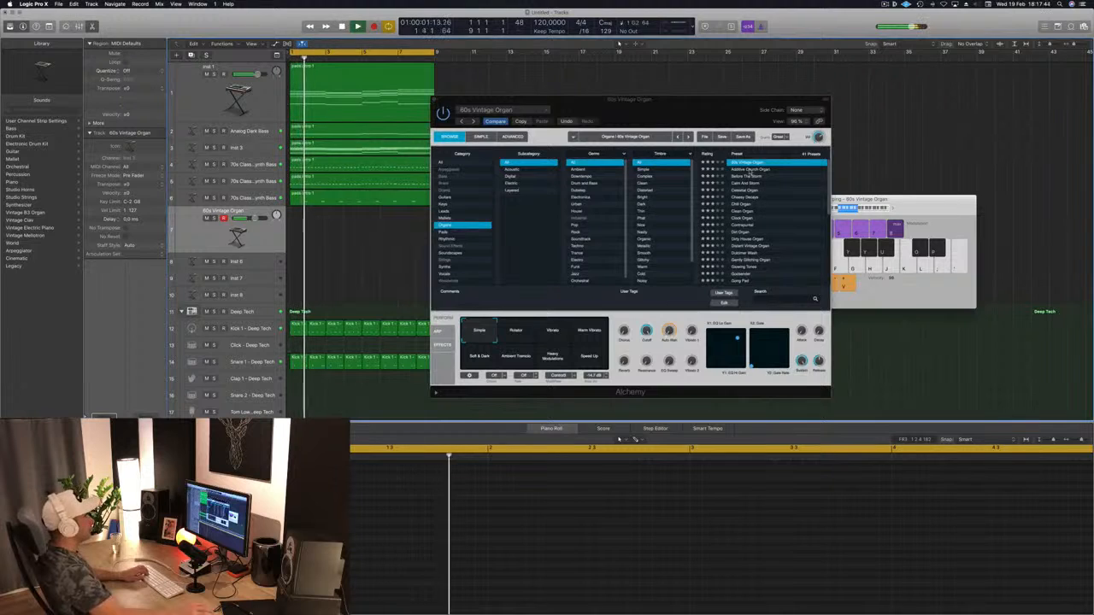
# Step: Load the Additive Church Organ preset, raise the Musical Typing octave by one and move Alchemy clear of the keyboard window
pyautogui.click(749, 170)
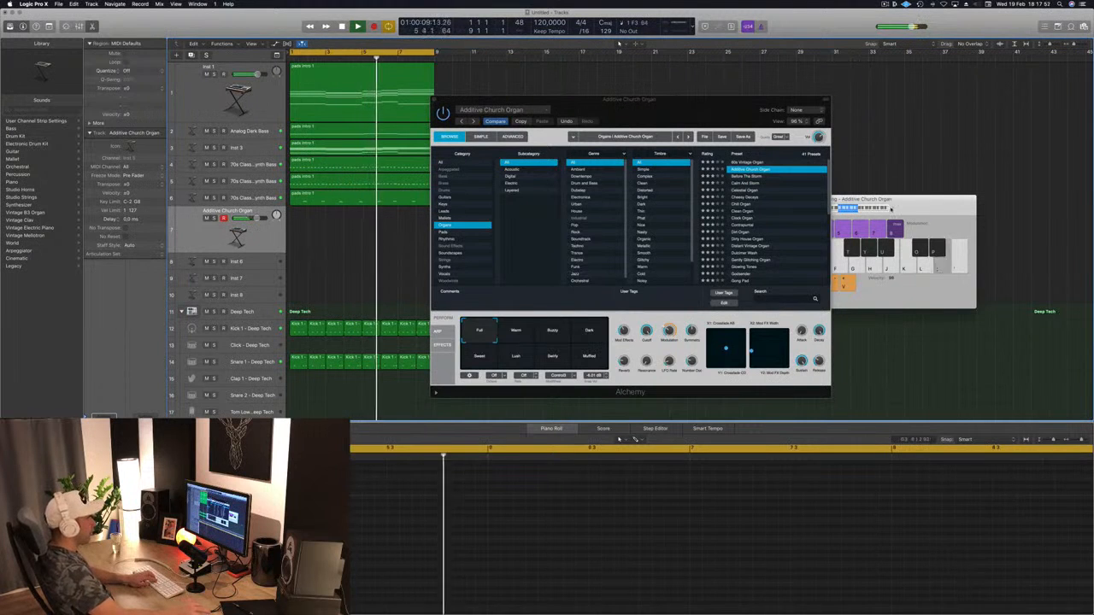
pyautogui.click(893, 208)
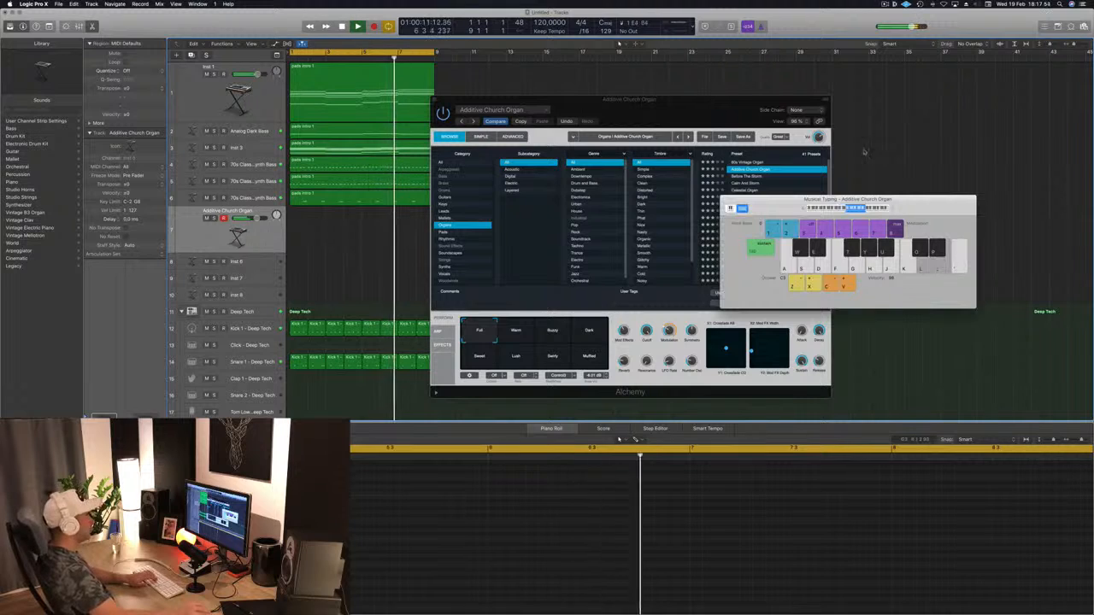
pyautogui.moveTo(756, 117); pyautogui.dragTo(695, 133)
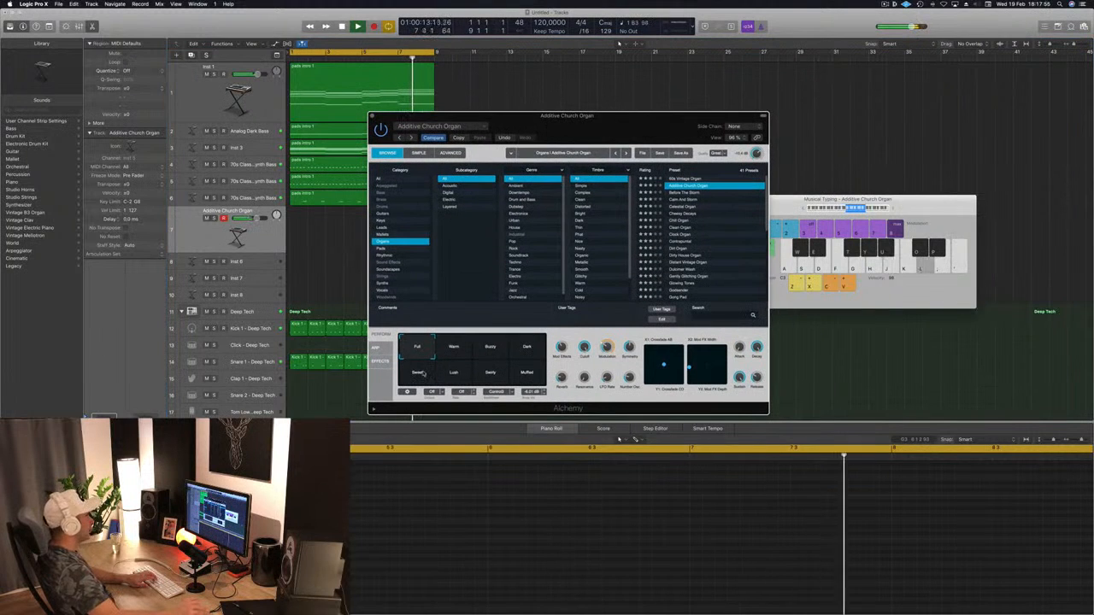
# Step: Audition the Additive Church Organ's performance snapshots, including Warm, Buzzy, Dark, Lush and Muffled, against the loop
pyautogui.click(454, 350)
pyautogui.click(489, 351)
pyautogui.press('l')
pyautogui.click(526, 352)
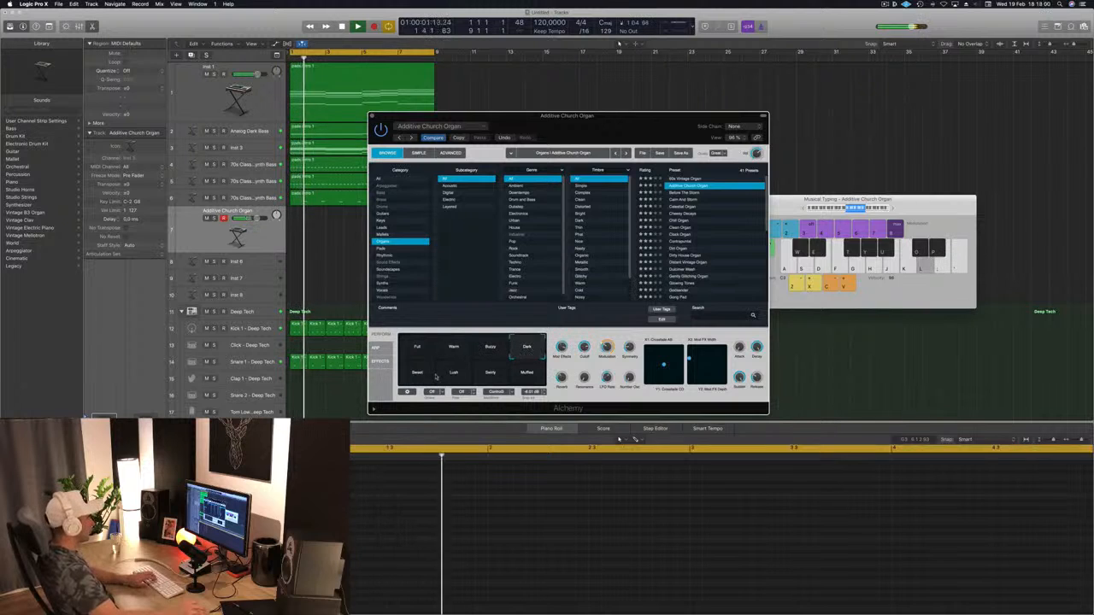
pyautogui.click(454, 374)
pyautogui.click(490, 374)
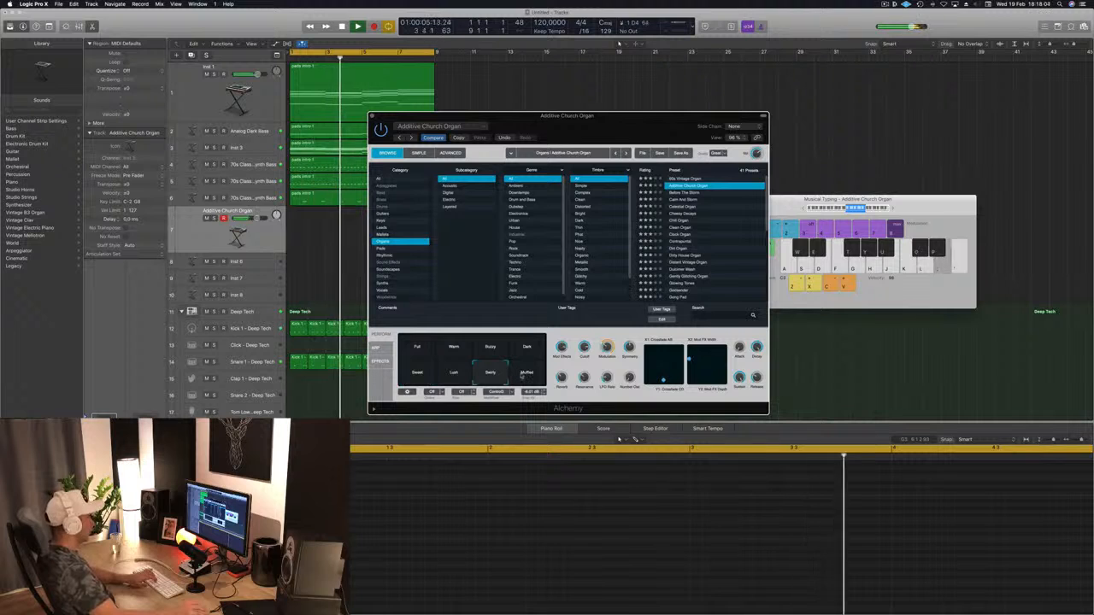
pyautogui.click(523, 373)
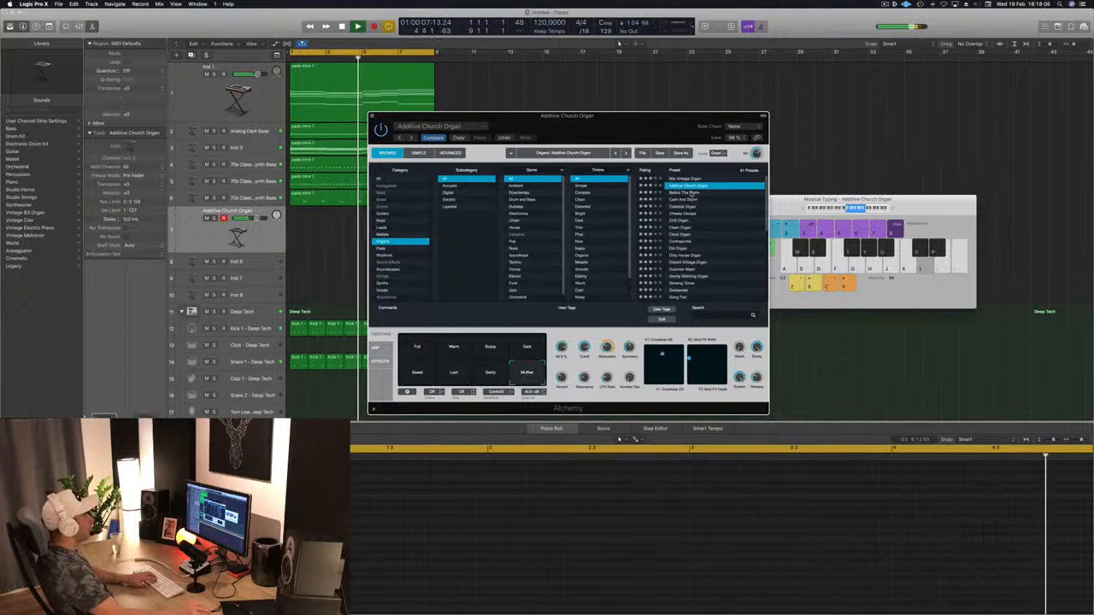
# Step: Load the Before The Storm preset and try its Warm, Delay Strings and Rich Ambient snapshots
pyautogui.click(689, 193)
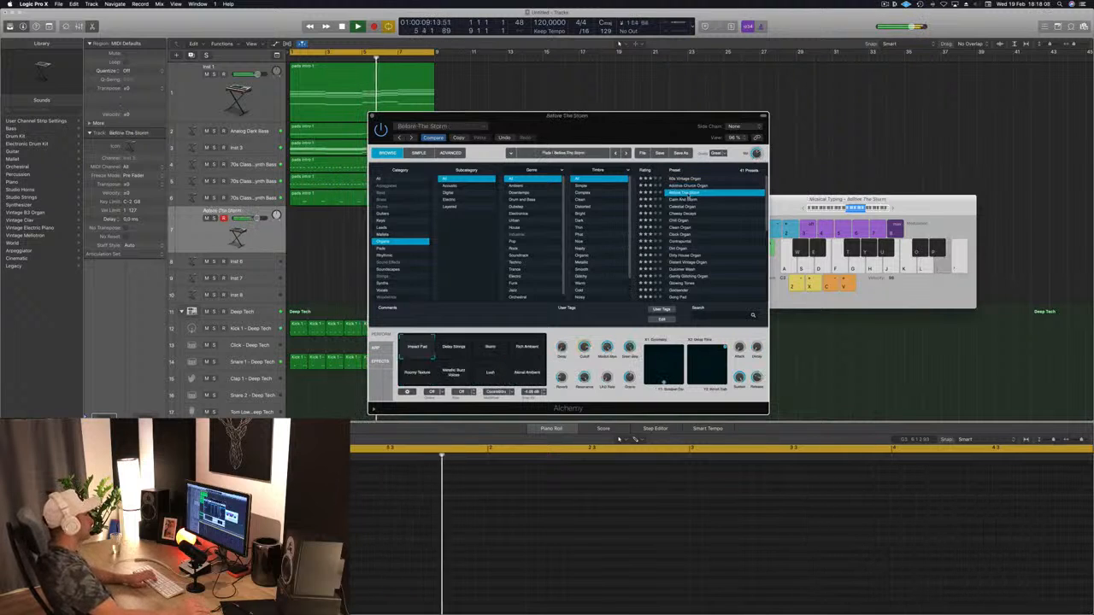
pyautogui.click(488, 350)
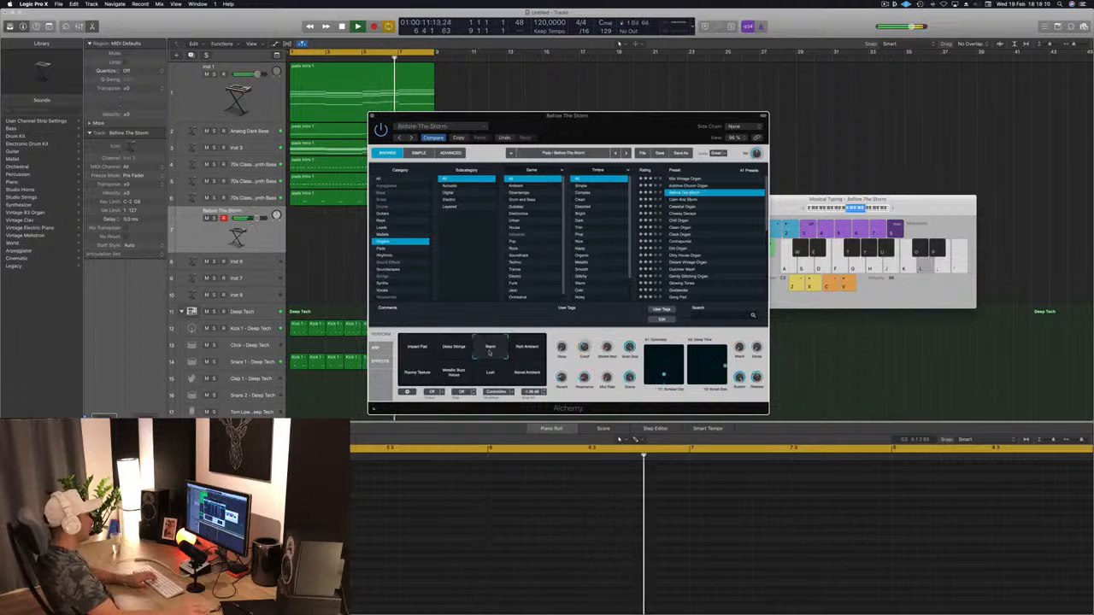
pyautogui.click(462, 352)
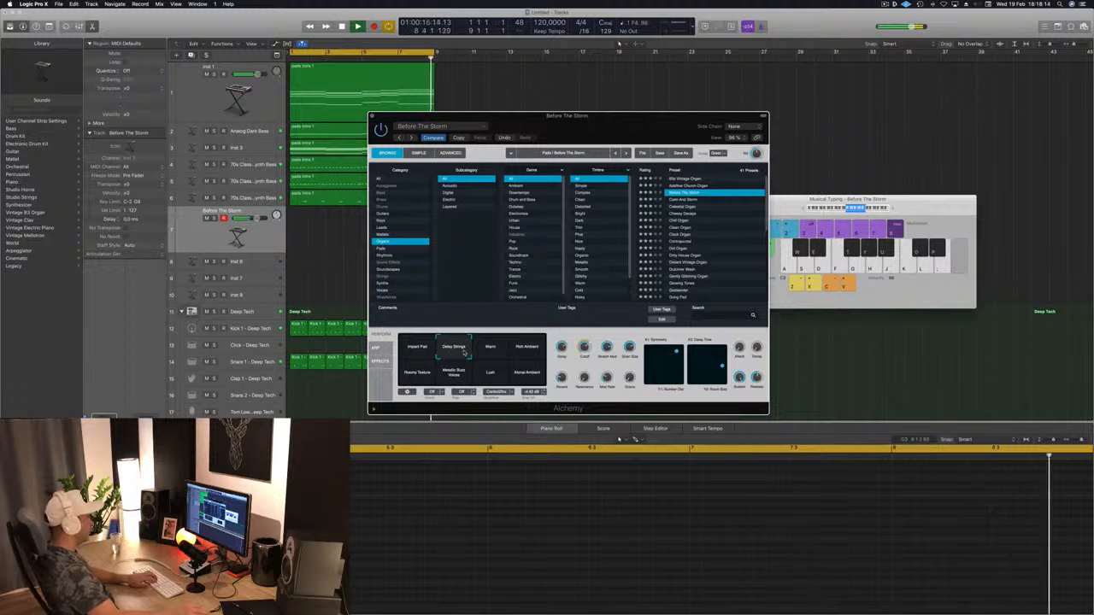
pyautogui.click(529, 85)
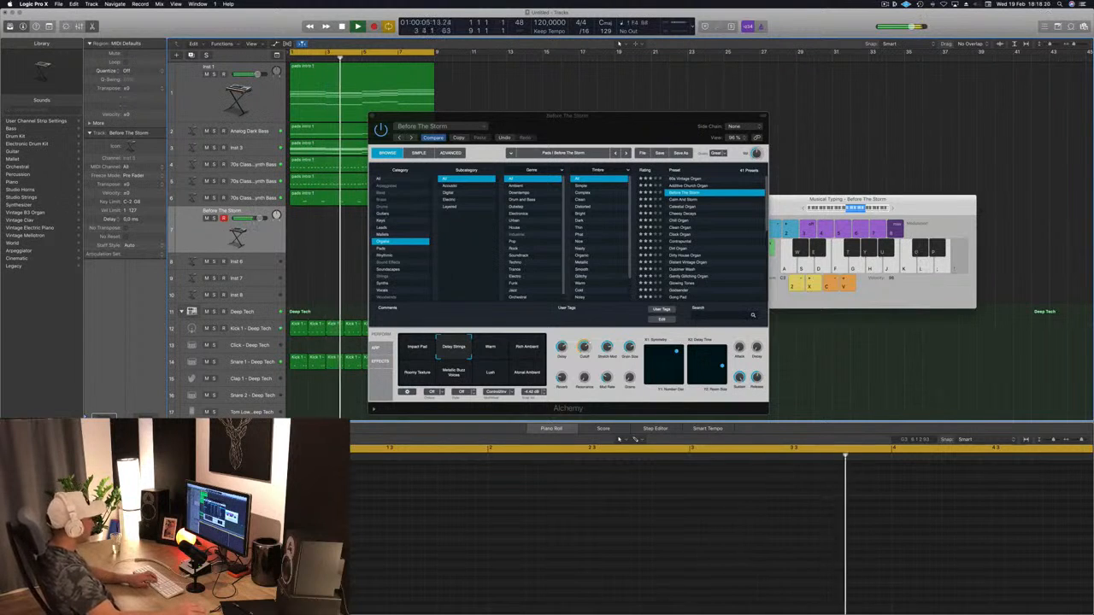
pyautogui.click(491, 351)
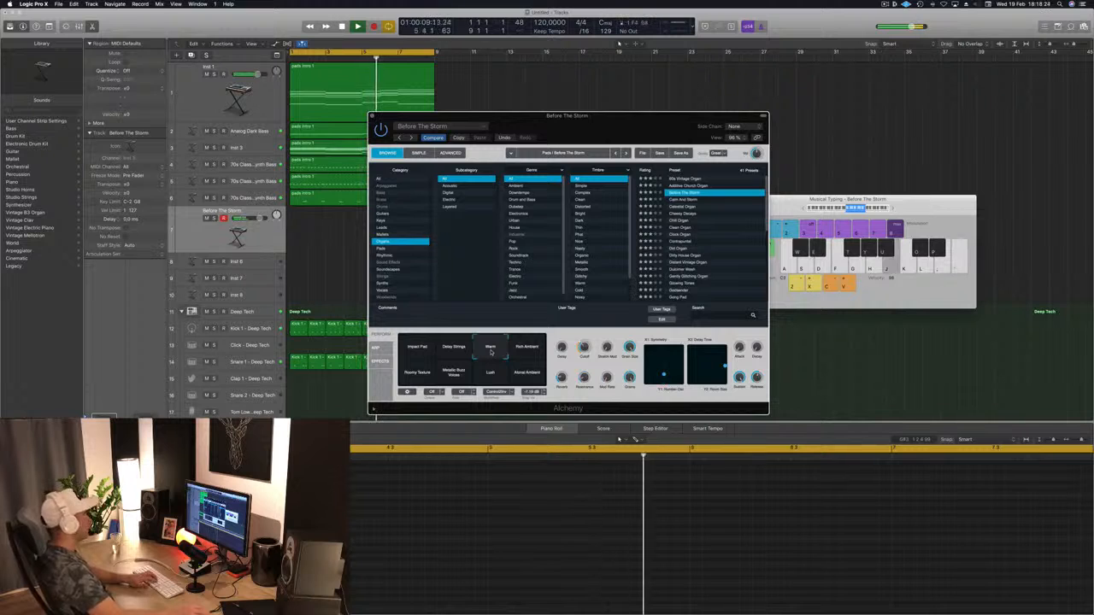
pyautogui.click(521, 350)
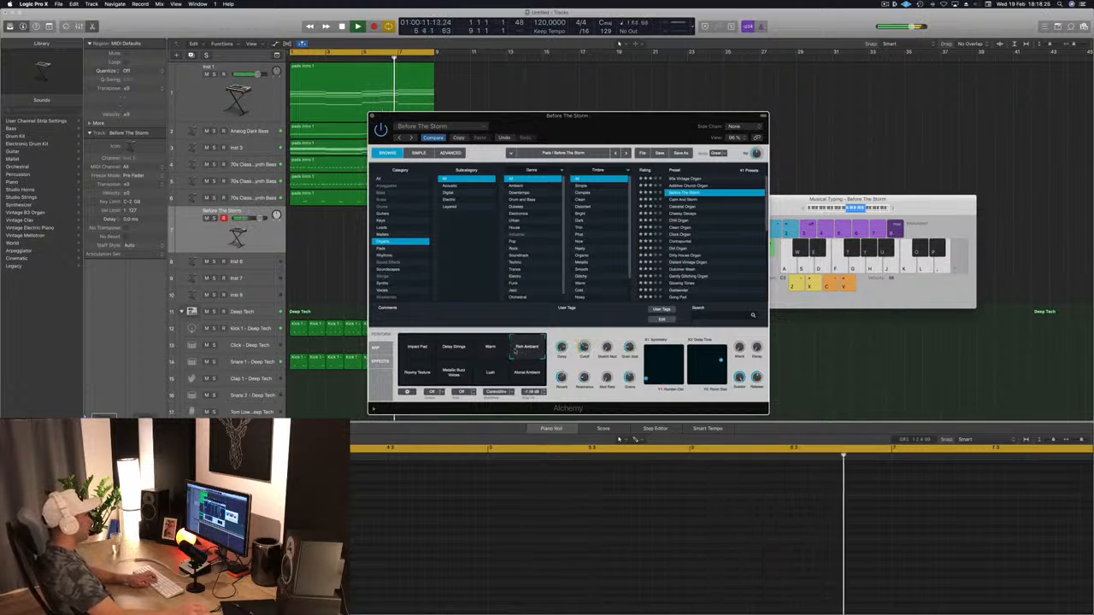
# Step: Move the Alchemy window lower to uncover the track regions and try the Roomy Texture and Lush snapshots
pyautogui.moveTo(615, 140); pyautogui.dragTo(661, 224)
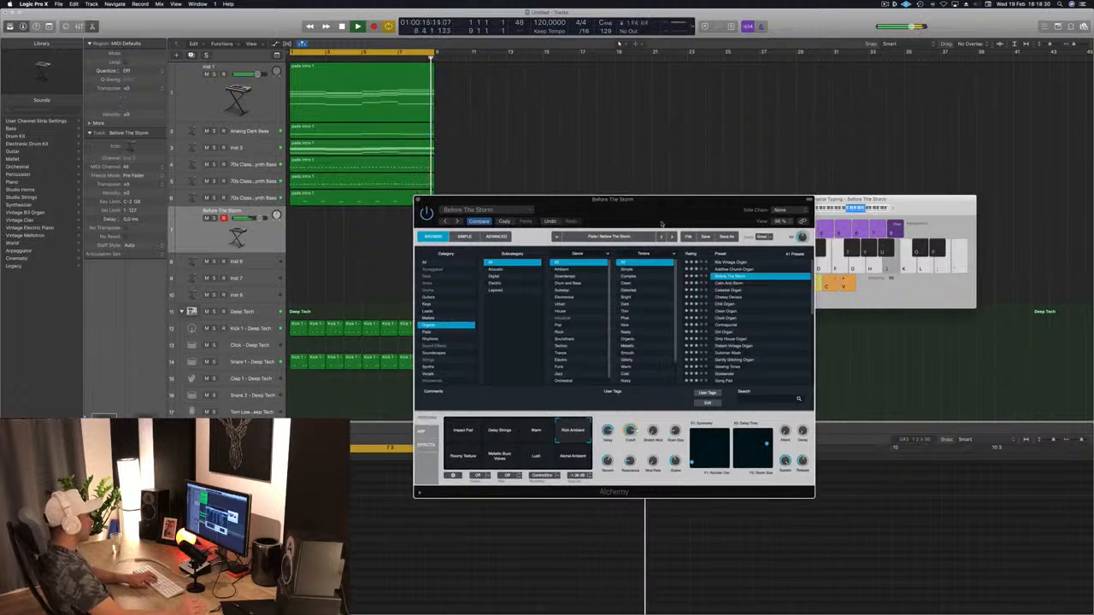
pyautogui.click(464, 456)
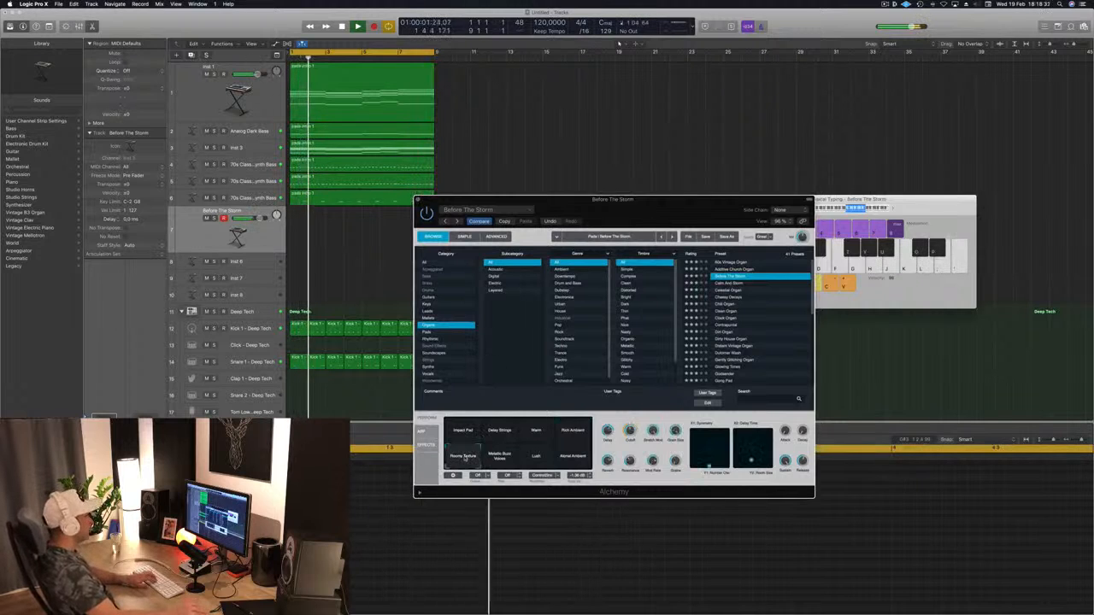
pyautogui.click(536, 457)
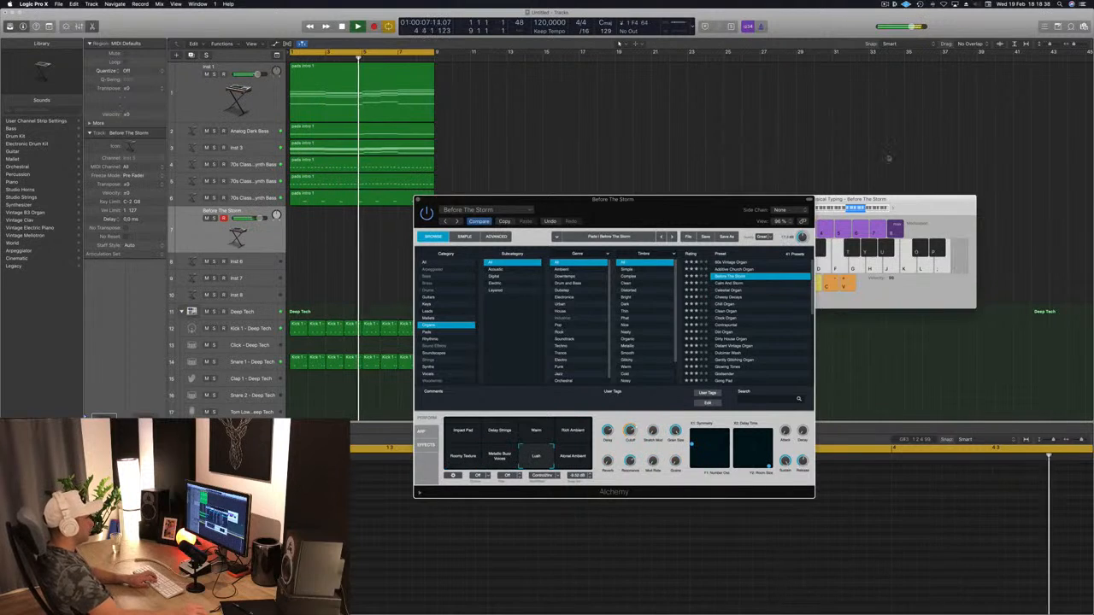
# Step: Move the Musical Typing window clear of Alchemy and audition Before The Storm at octave C4, then C3
pyautogui.click(893, 208)
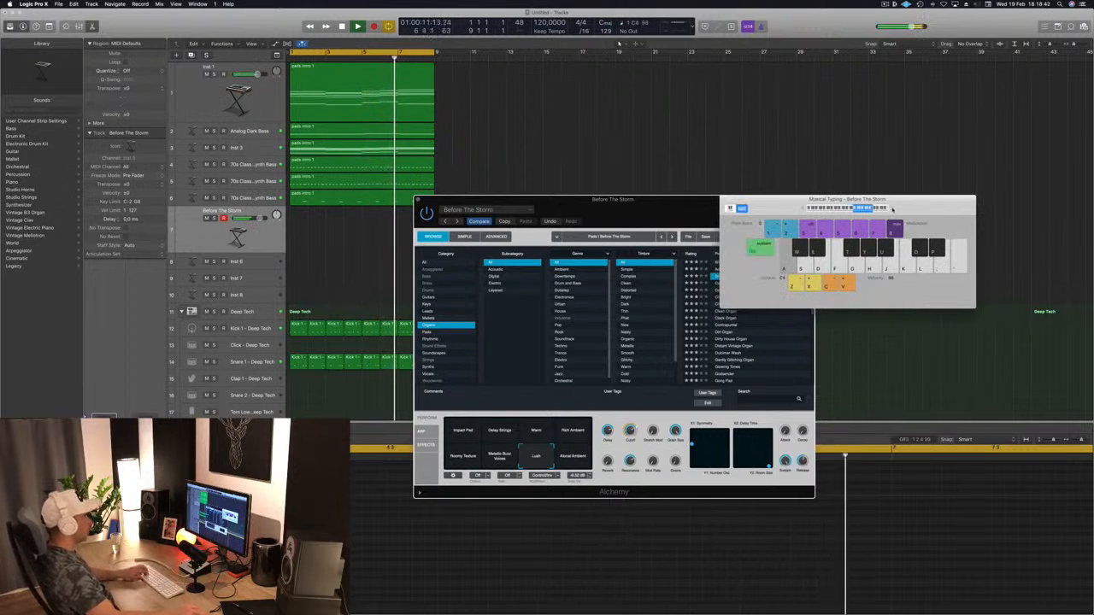
pyautogui.moveTo(893, 209); pyautogui.dragTo(983, 144)
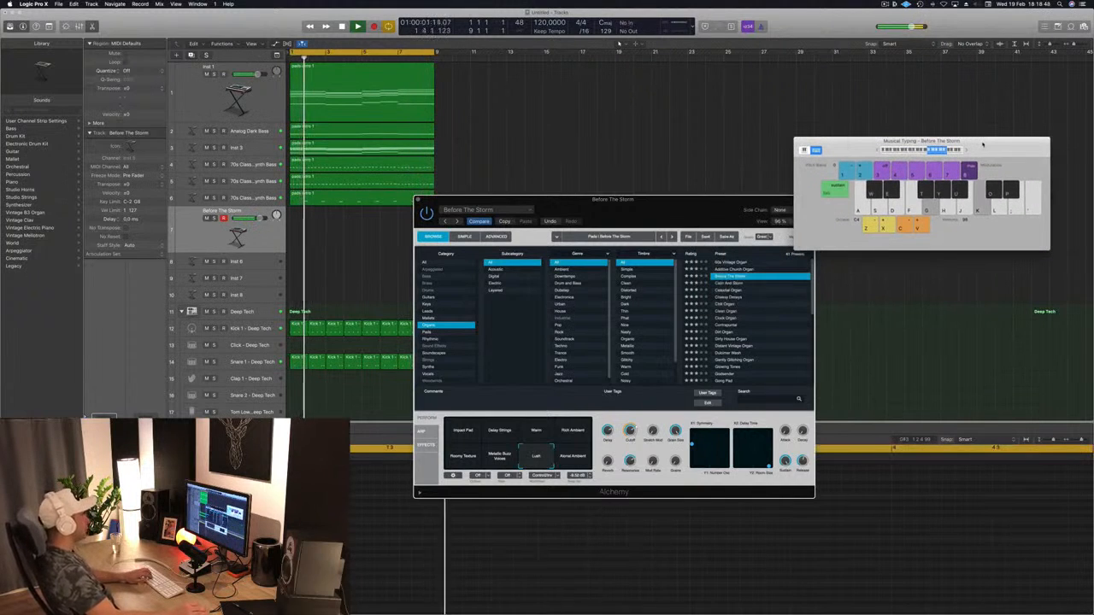
pyautogui.press('space')
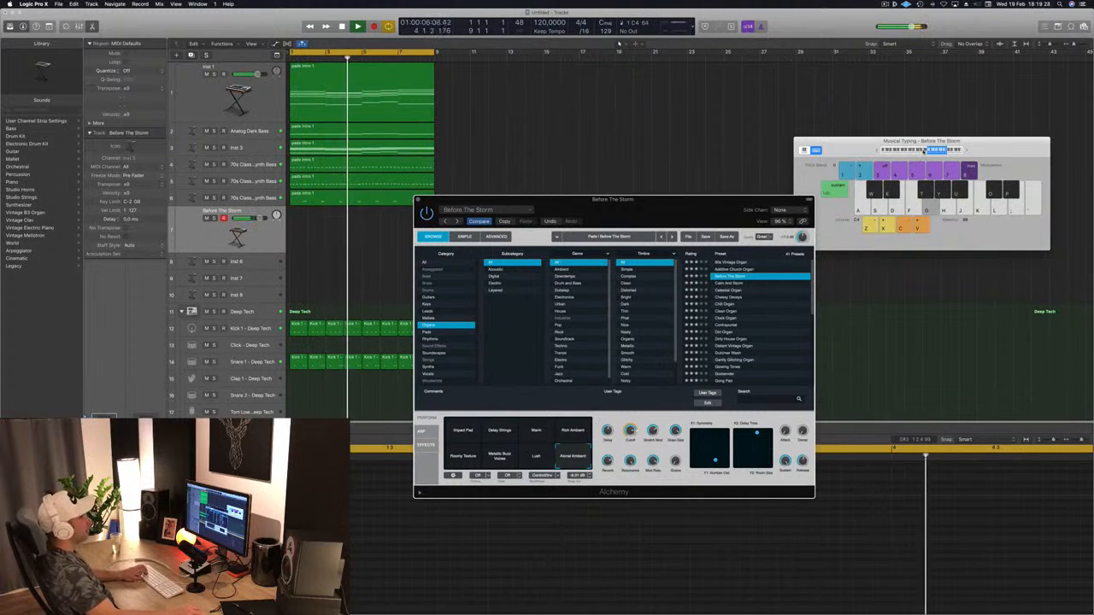
pyautogui.click(926, 150)
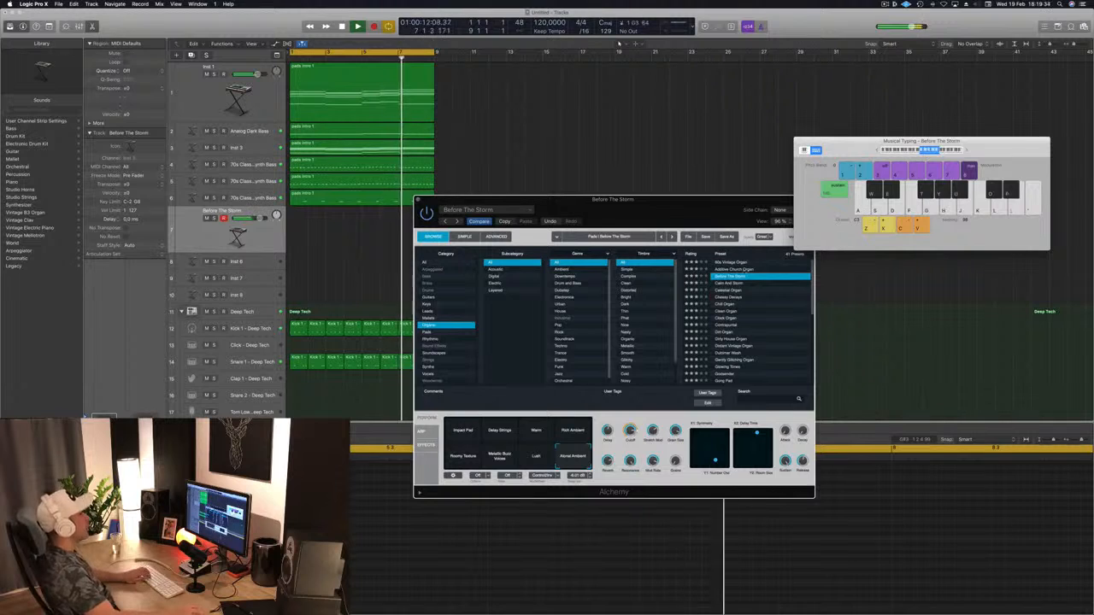
# Step: Load the Calm And Storm preset with its Glass Manipulations snapshot and play it at different keyboard octaves
pyautogui.press('Down')
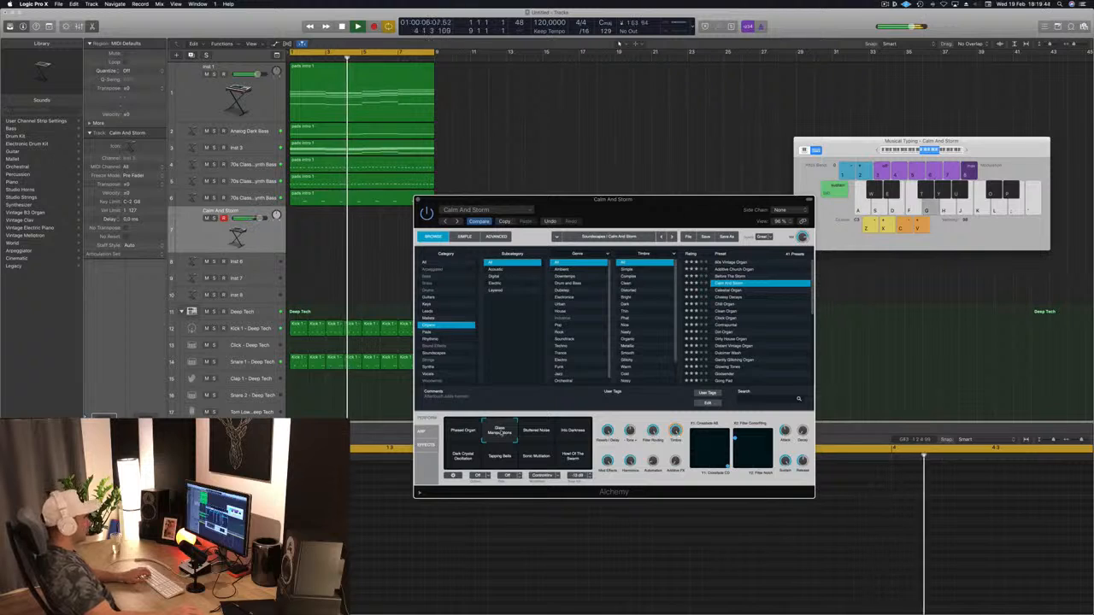
pyautogui.press('x')
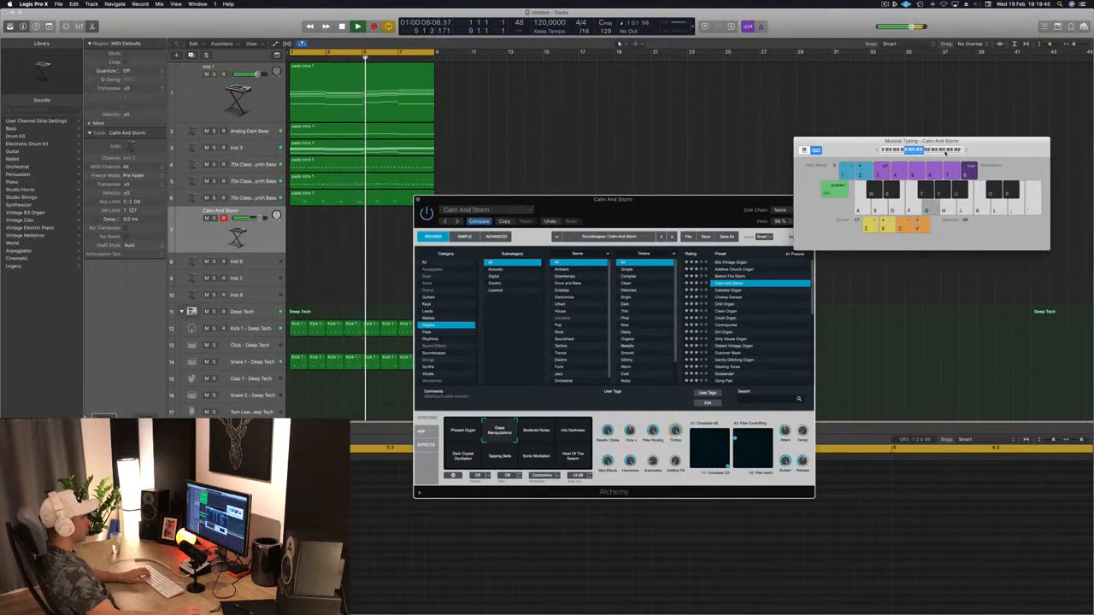
pyautogui.press('x')
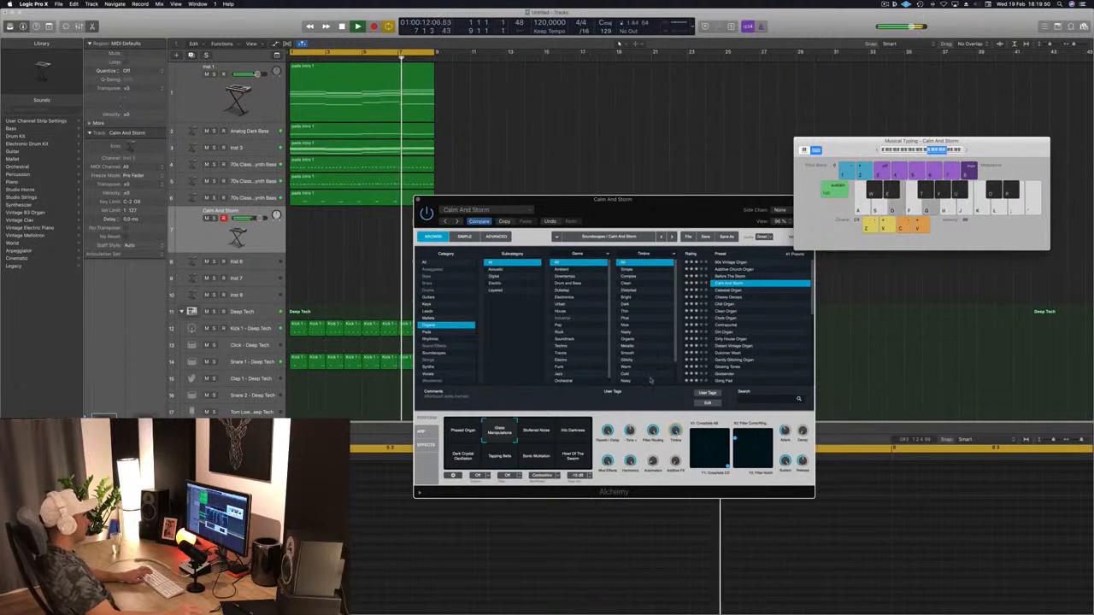
# Step: Audition Calm And Storm's remaining snapshots, from Stuttered Noise and Into Darkness through Dark Crystal Oscillation and Tapping Bells to the last one
pyautogui.click(541, 433)
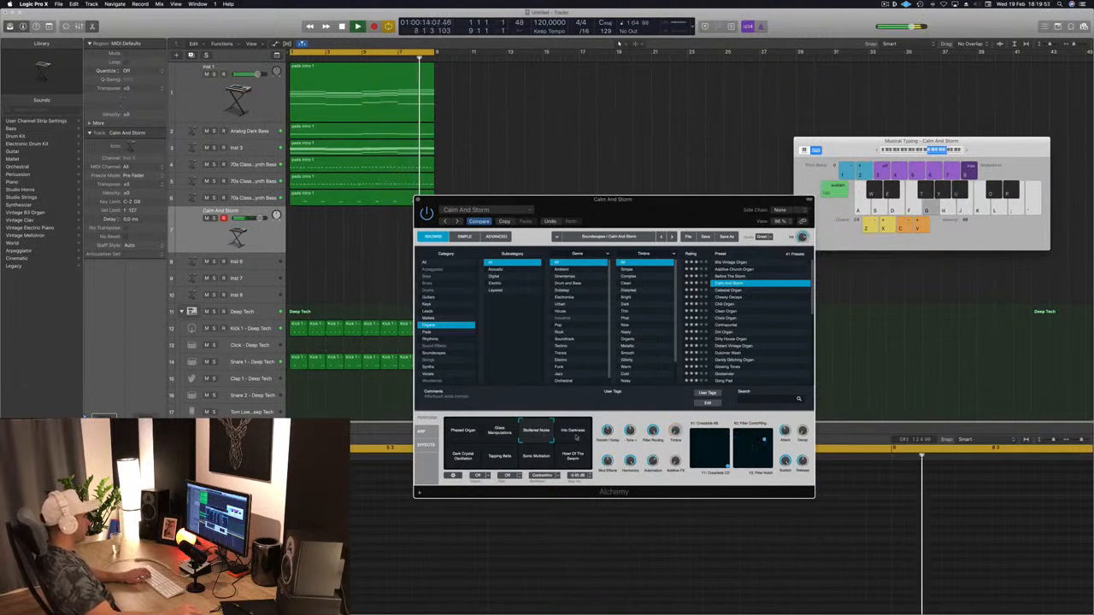
pyautogui.click(578, 434)
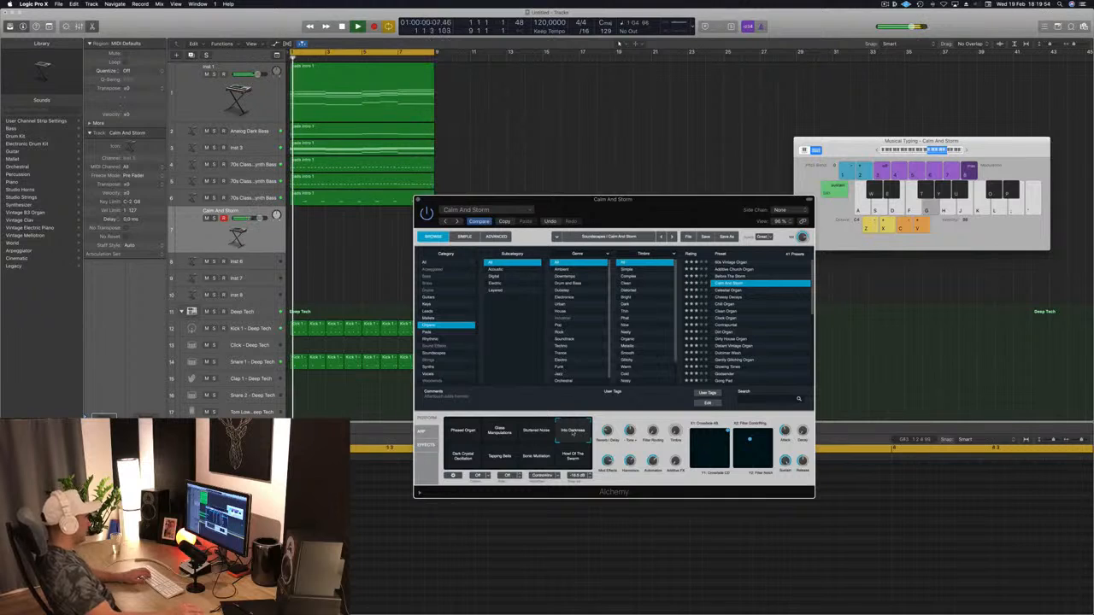
pyautogui.click(463, 458)
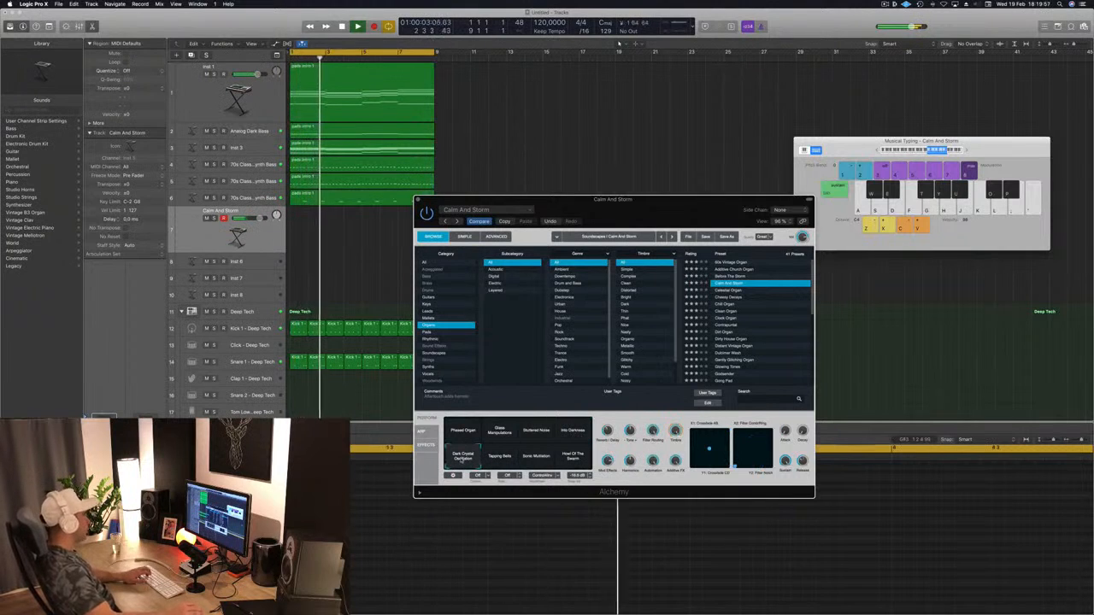
pyautogui.click(505, 459)
pyautogui.click(547, 460)
pyautogui.click(572, 457)
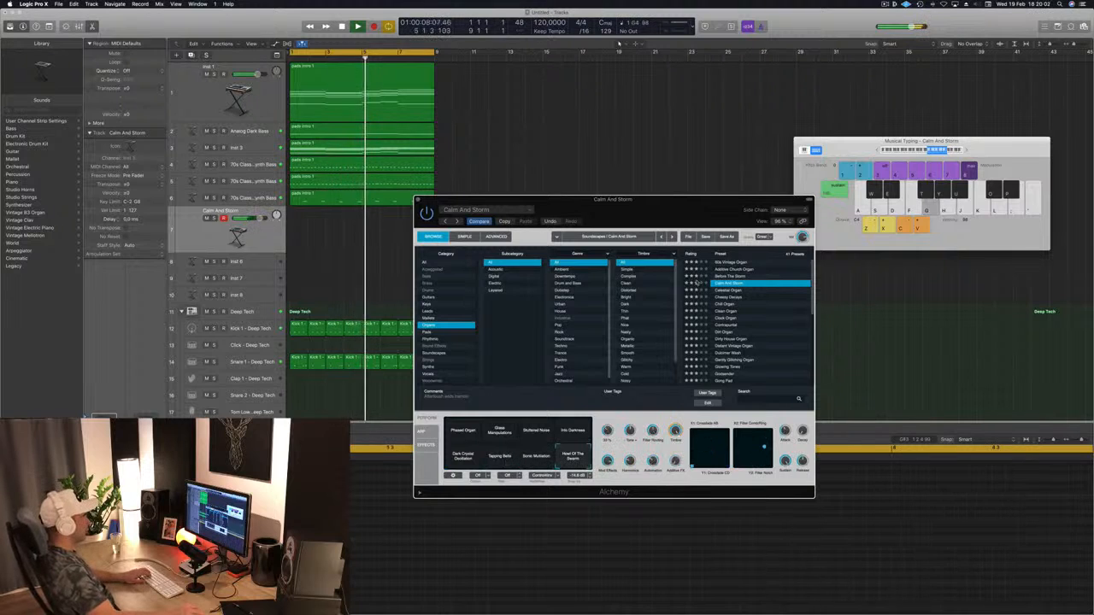
# Step: Load the Celestial Organ preset, play a note and try its Brighter snapshot
pyautogui.click(727, 290)
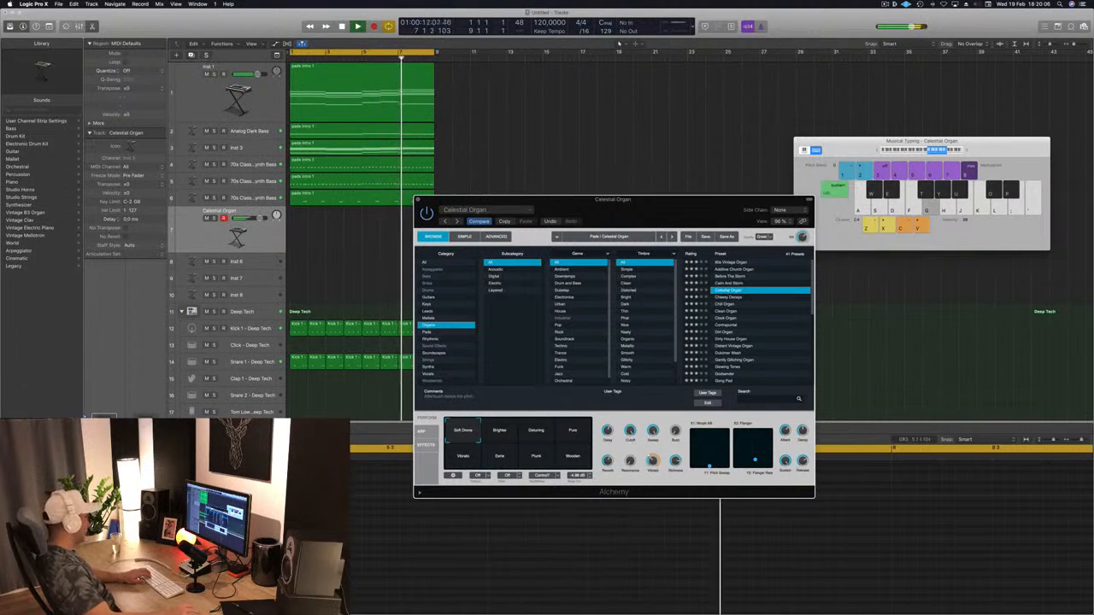
pyautogui.press('h')
pyautogui.click(506, 433)
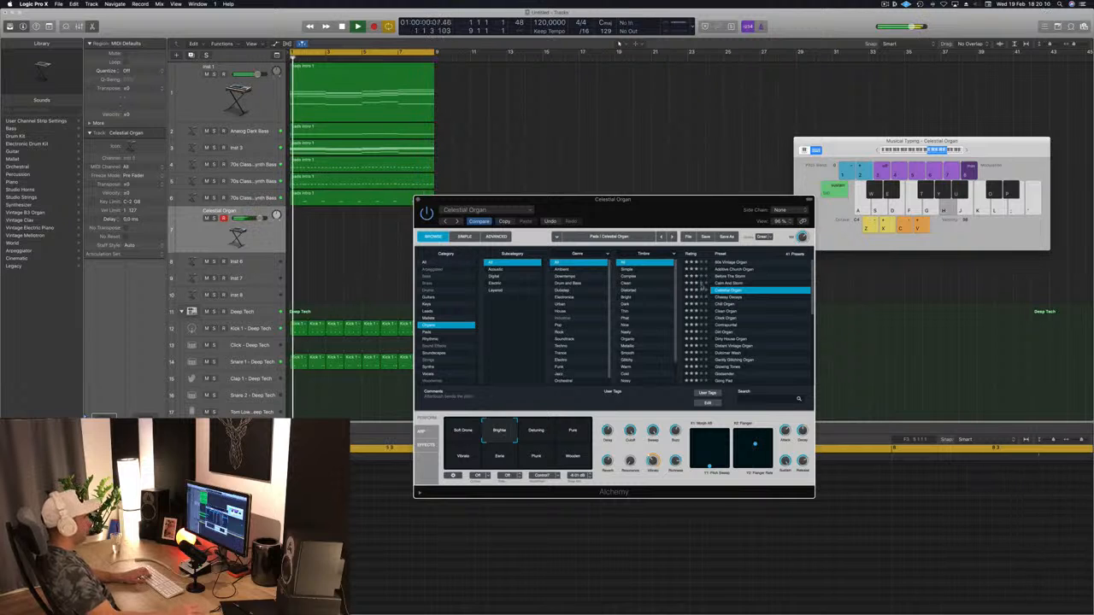
# Step: Load the Cheesy Decays preset and audition its Synth Chime and Detune snapshots over the loop
pyautogui.click(735, 298)
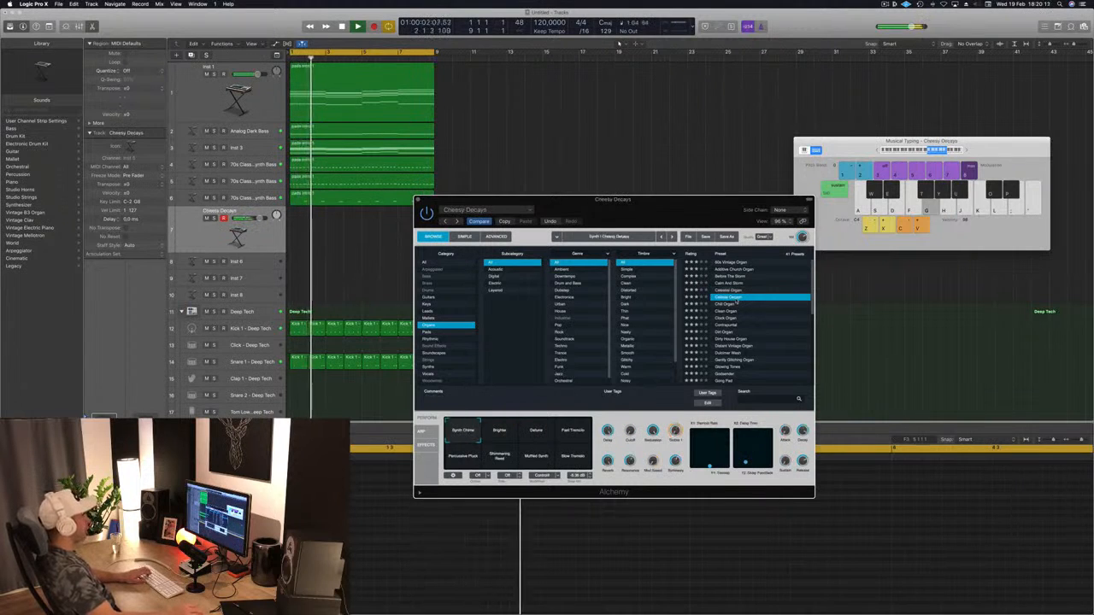
pyautogui.press('d')
pyautogui.click(536, 432)
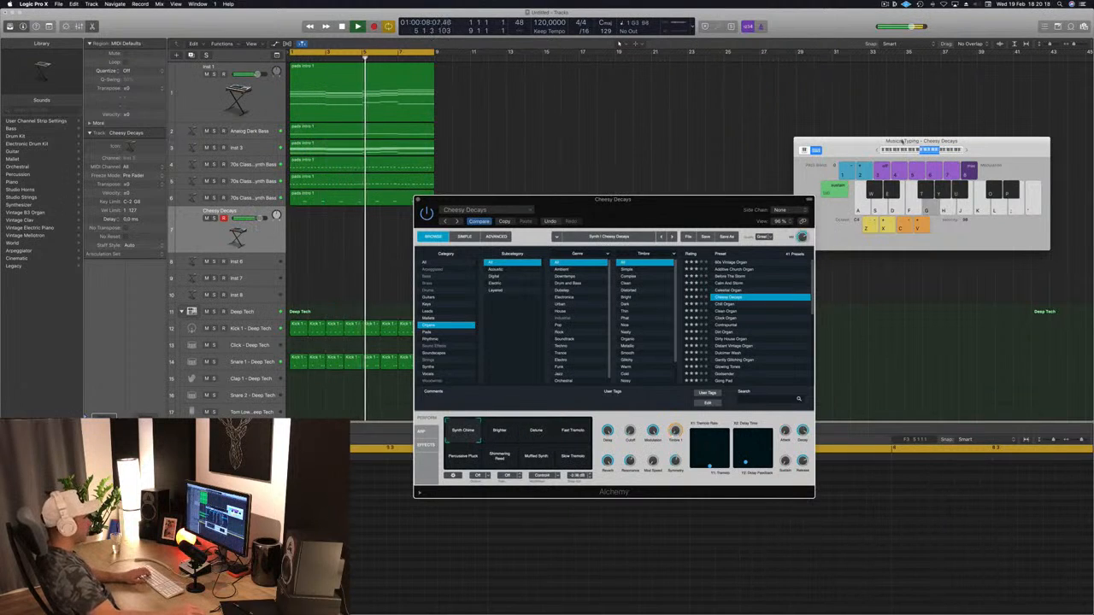
# Step: Lower the keyboard octave and audition Cheesy Decays' Fast Tremolo, Percussive Pluck, Shimmering Reed and Slow Tremolo snapshots over the loop
pyautogui.click(916, 150)
pyautogui.press('j')
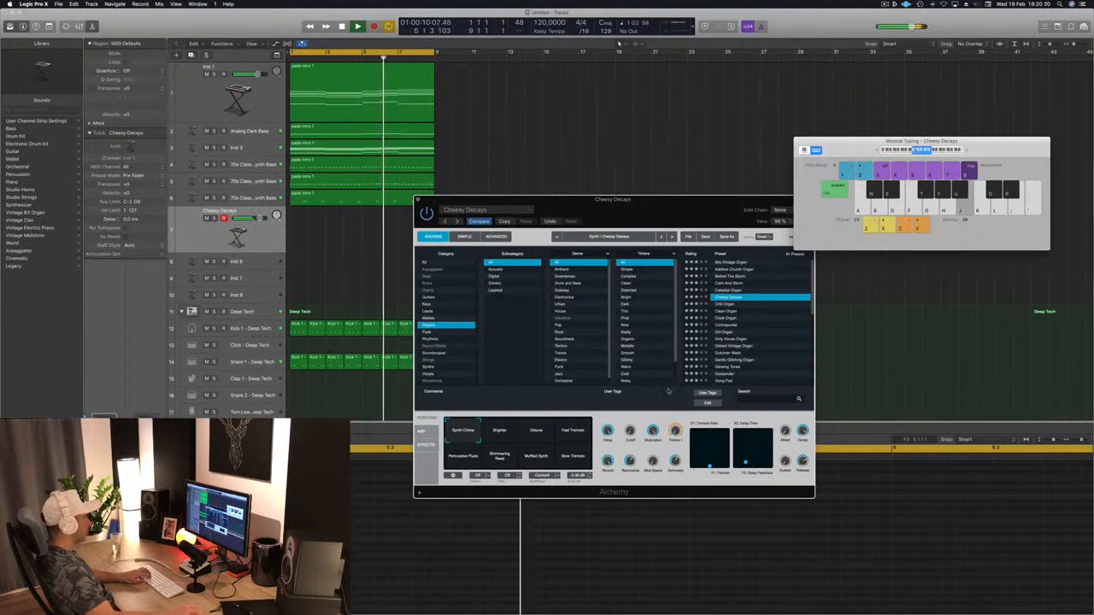
pyautogui.click(570, 432)
pyautogui.press('g')
pyautogui.click(463, 459)
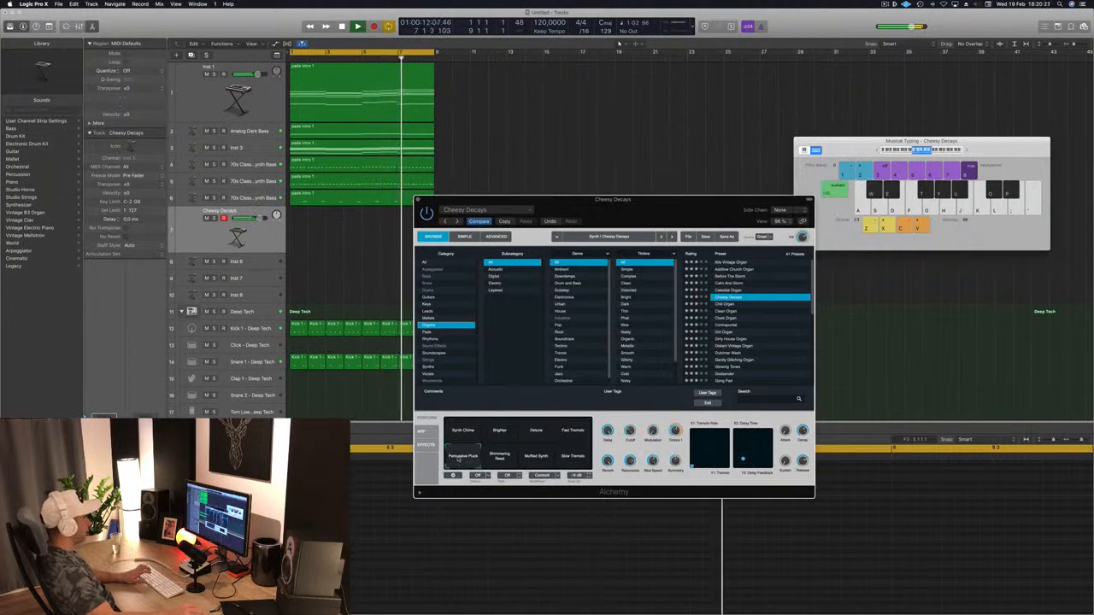
pyautogui.press('h')
pyautogui.press('j')
pyautogui.click(503, 458)
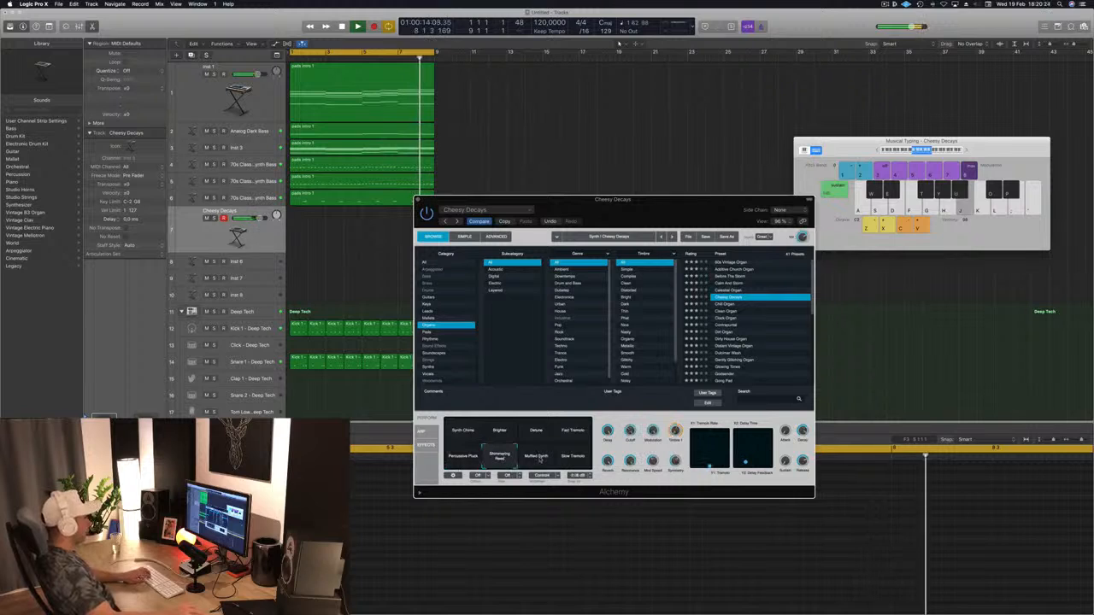
pyautogui.click(571, 458)
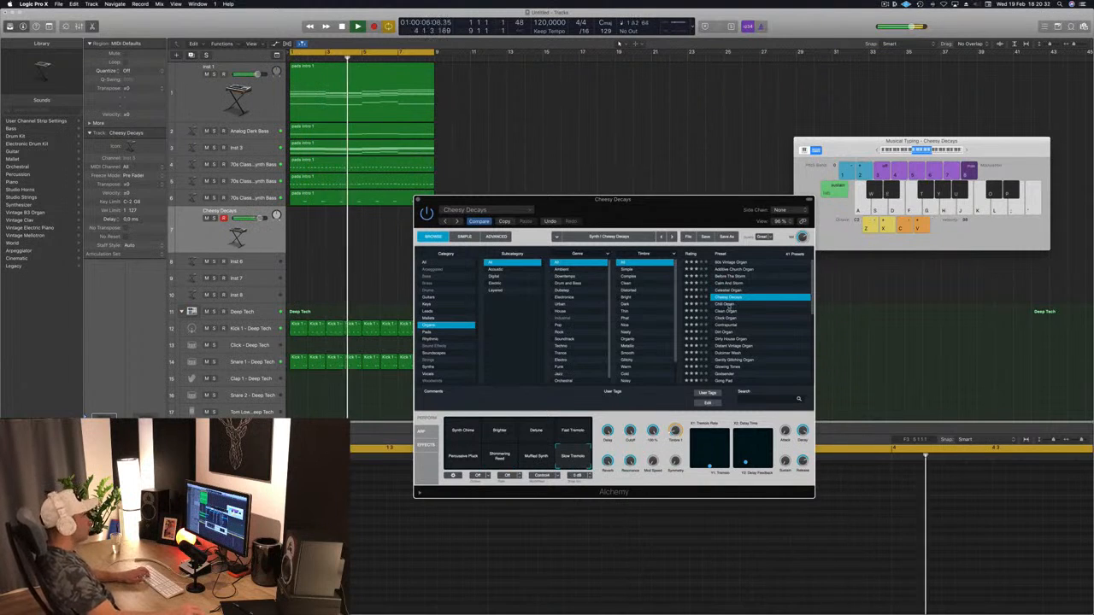
# Step: Try the Chill Organ preset, then load Clean Organ and audition its snapshots, ending on Night Keys
pyautogui.click(725, 305)
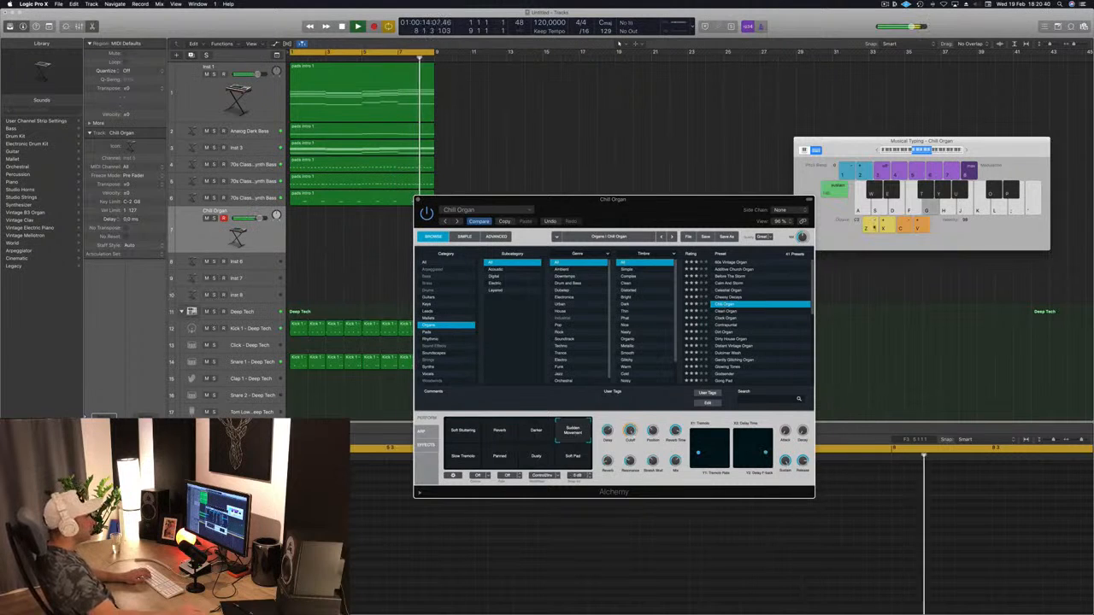
pyautogui.click(726, 311)
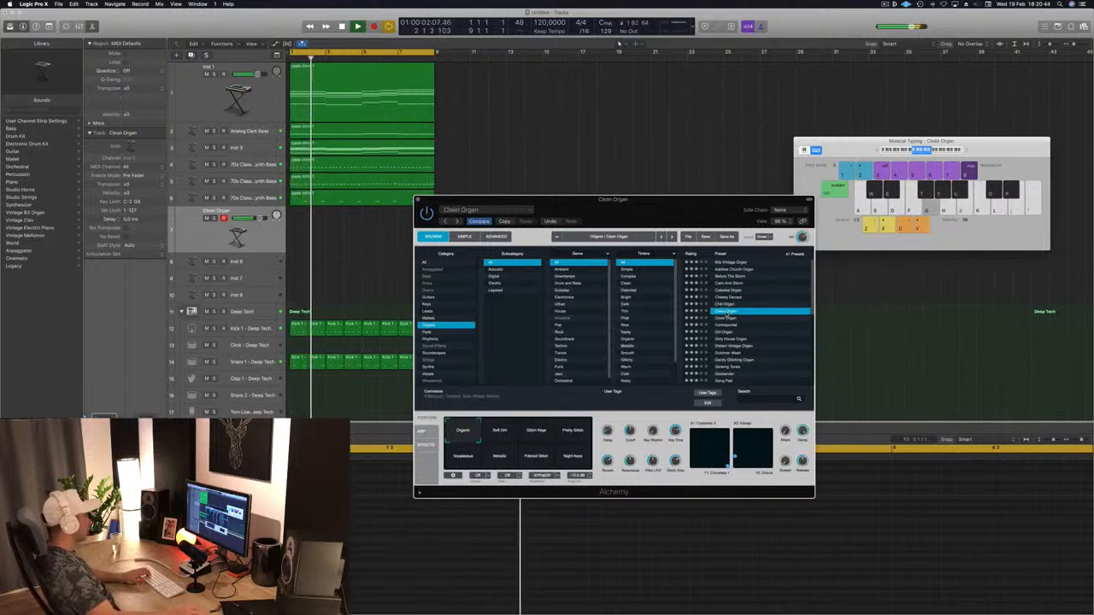
pyautogui.click(545, 433)
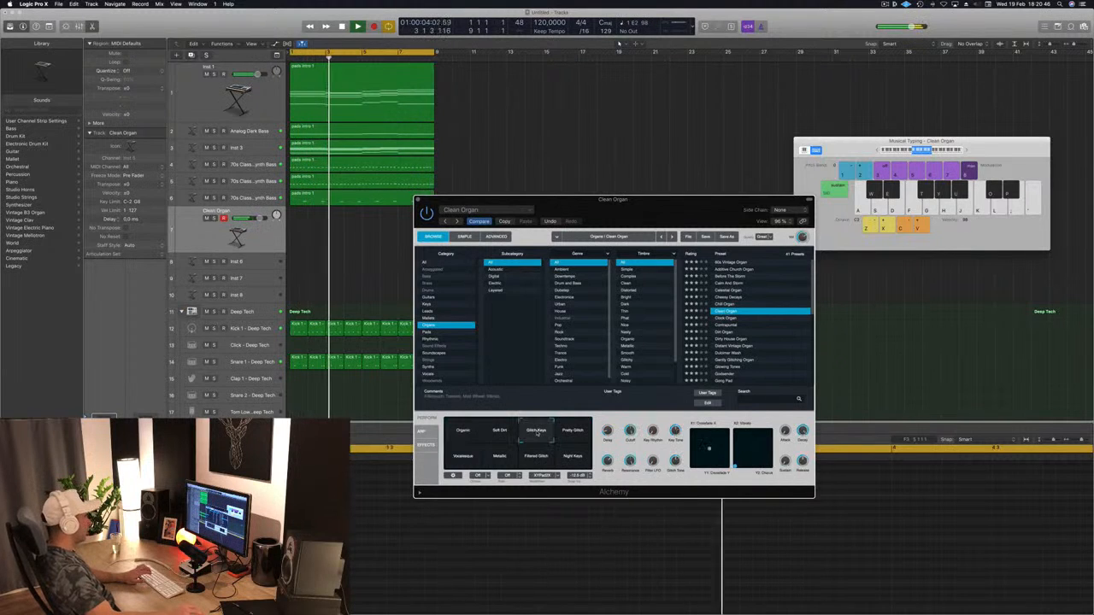
pyautogui.click(503, 434)
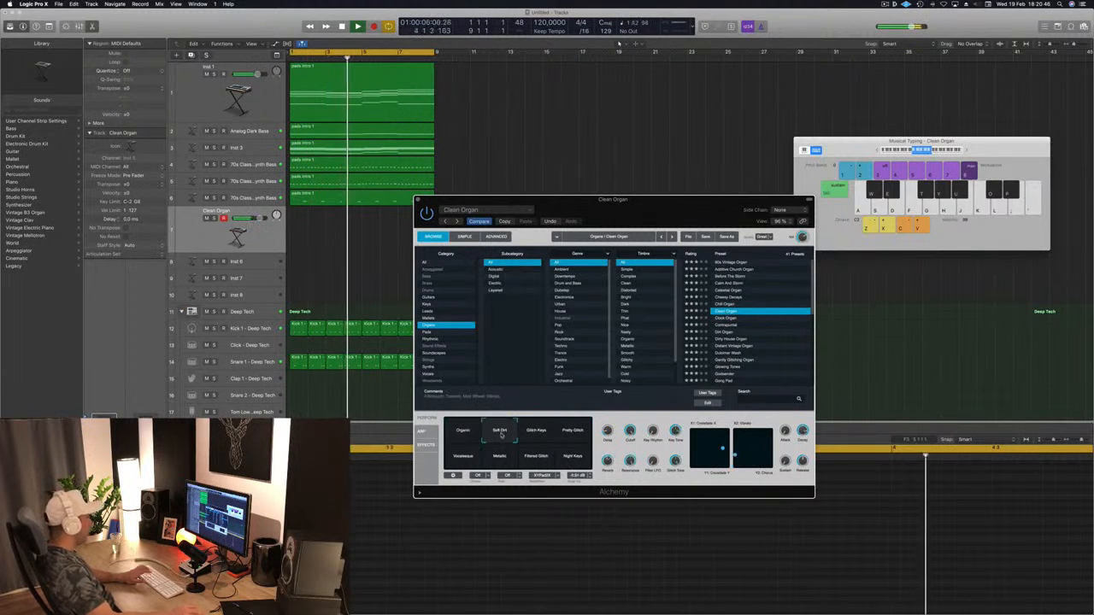
pyautogui.click(575, 431)
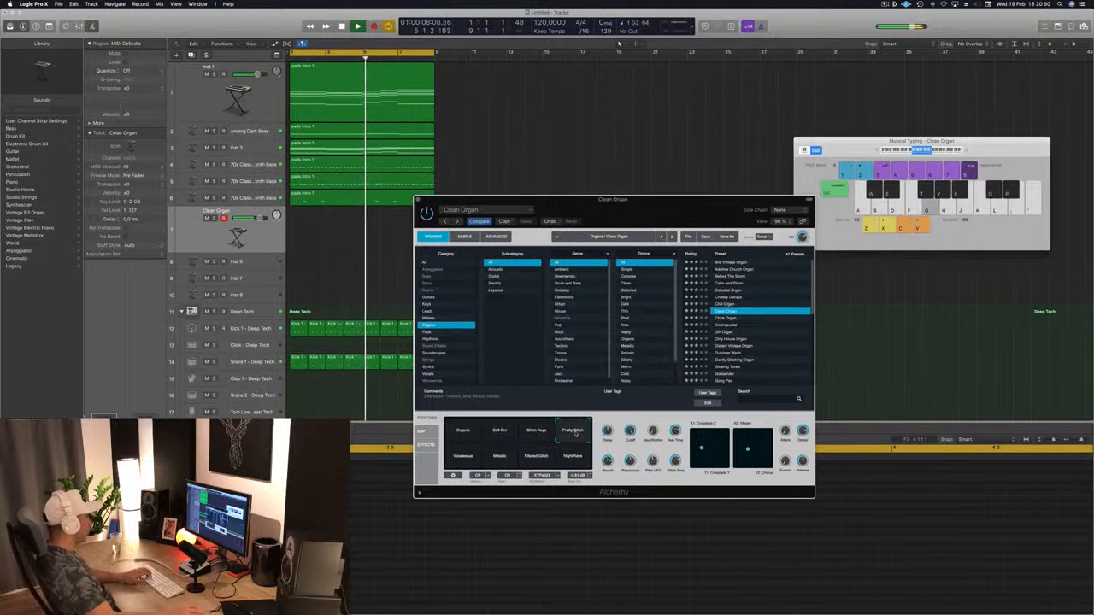
pyautogui.click(465, 459)
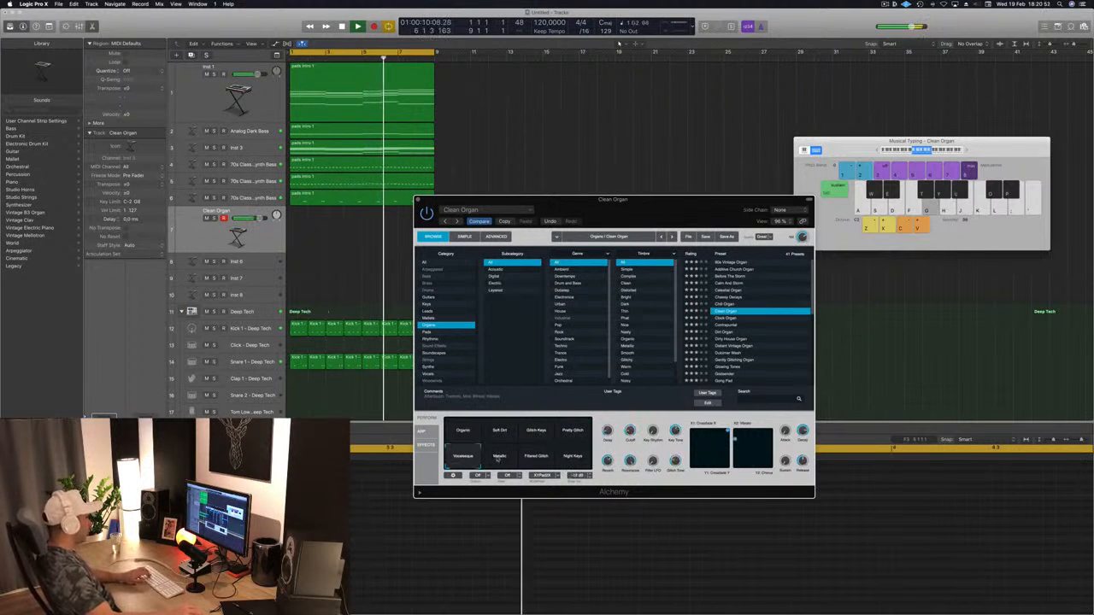
pyautogui.click(517, 458)
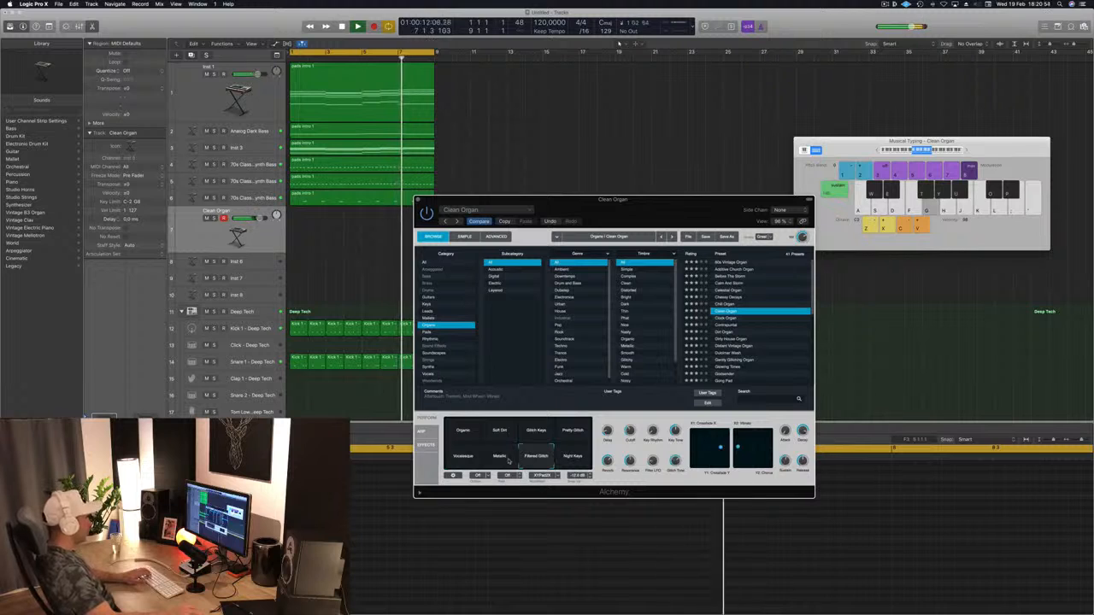
pyautogui.click(576, 459)
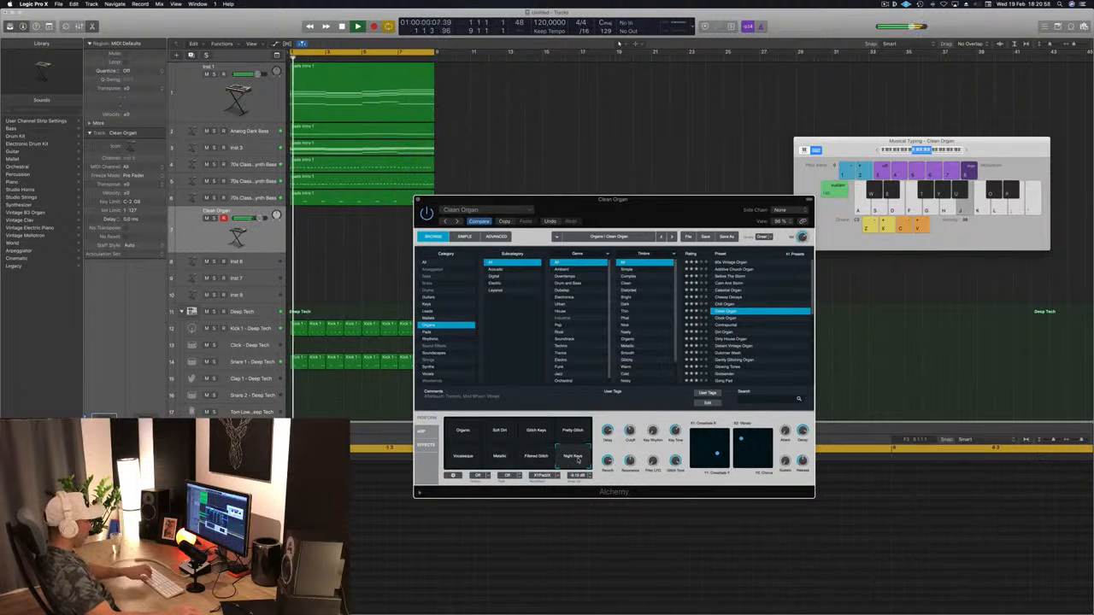
# Step: Play a melody idea with the Night Keys sound and raise the keyboard range by an octave
pyautogui.press('k')
pyautogui.press('l')
pyautogui.press(';')
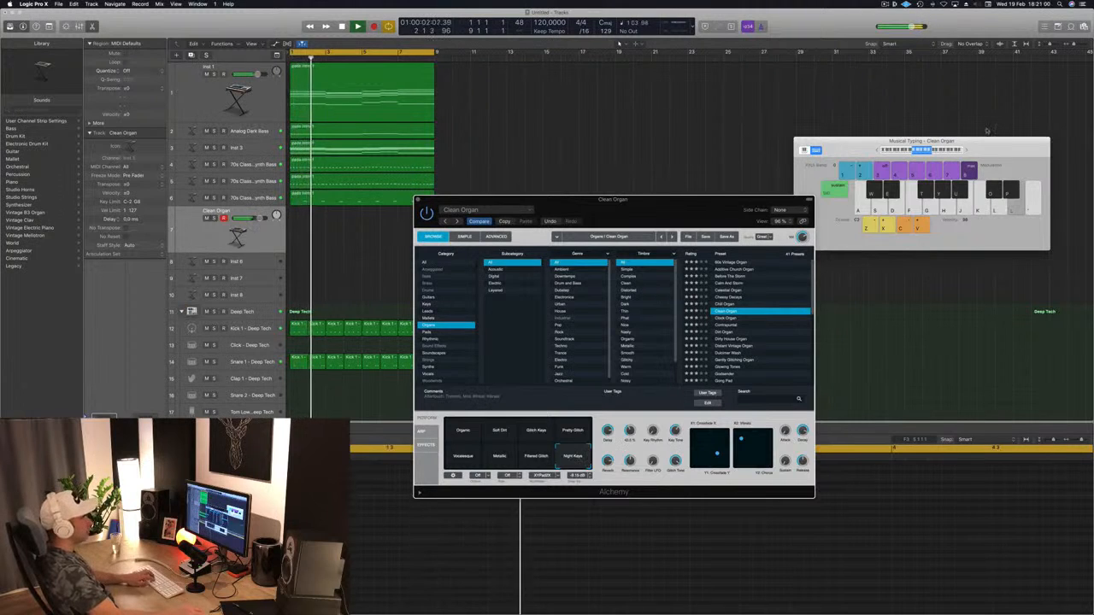
pyautogui.click(966, 150)
pyautogui.press('l')
pyautogui.press(';')
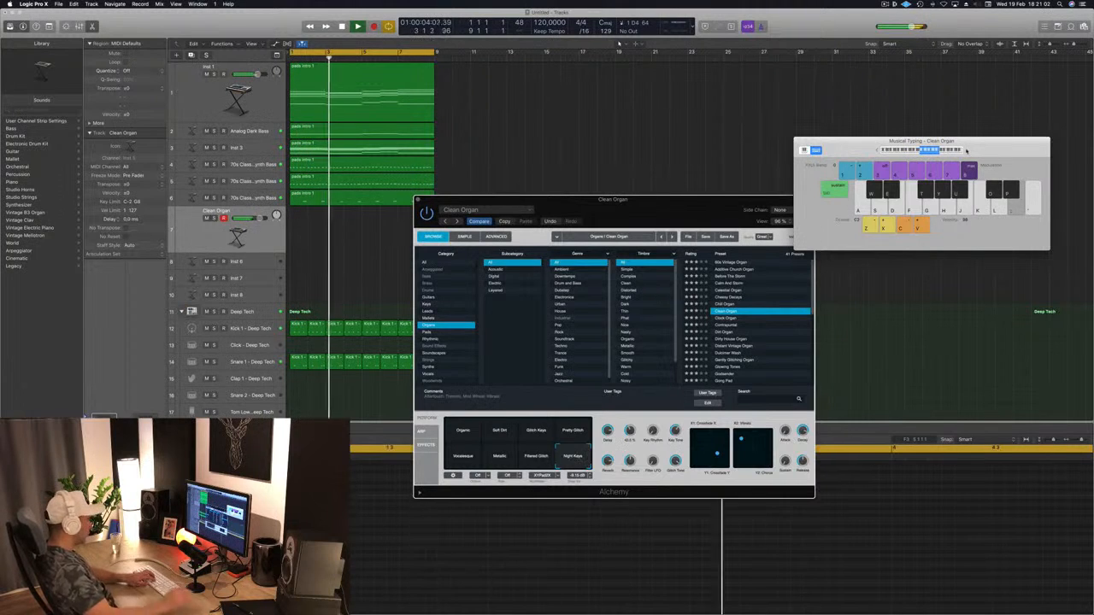
pyautogui.press('k')
pyautogui.press('h')
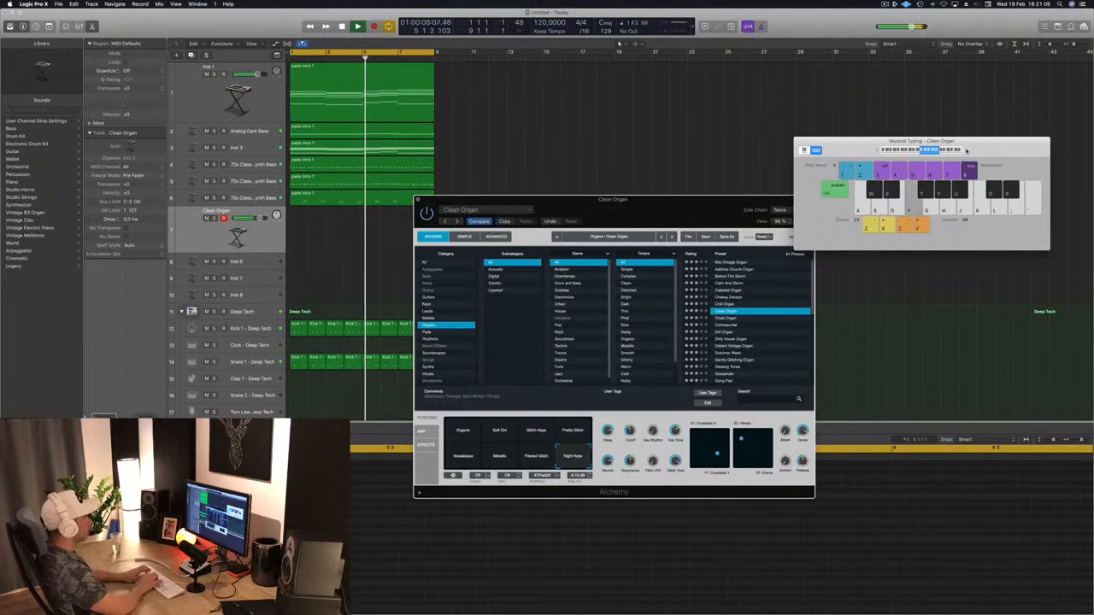
# Step: Rehearse the organ melody and record it over the loop on the Clean Organ track
pyautogui.press('k')
pyautogui.press(';')
pyautogui.press('l')
pyautogui.press('k')
pyautogui.press('k')
pyautogui.press('r')
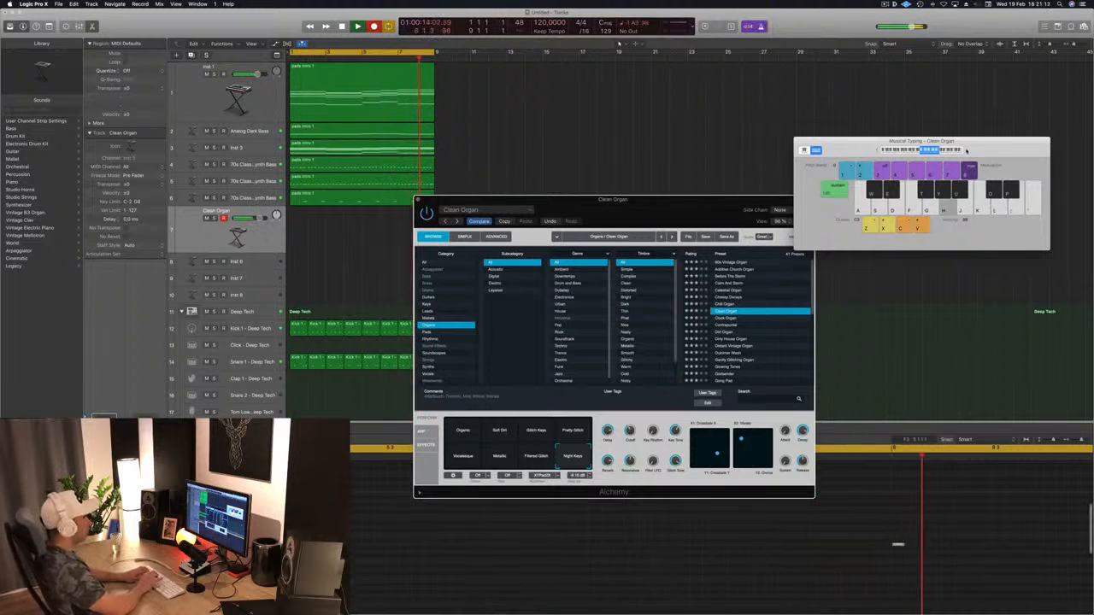
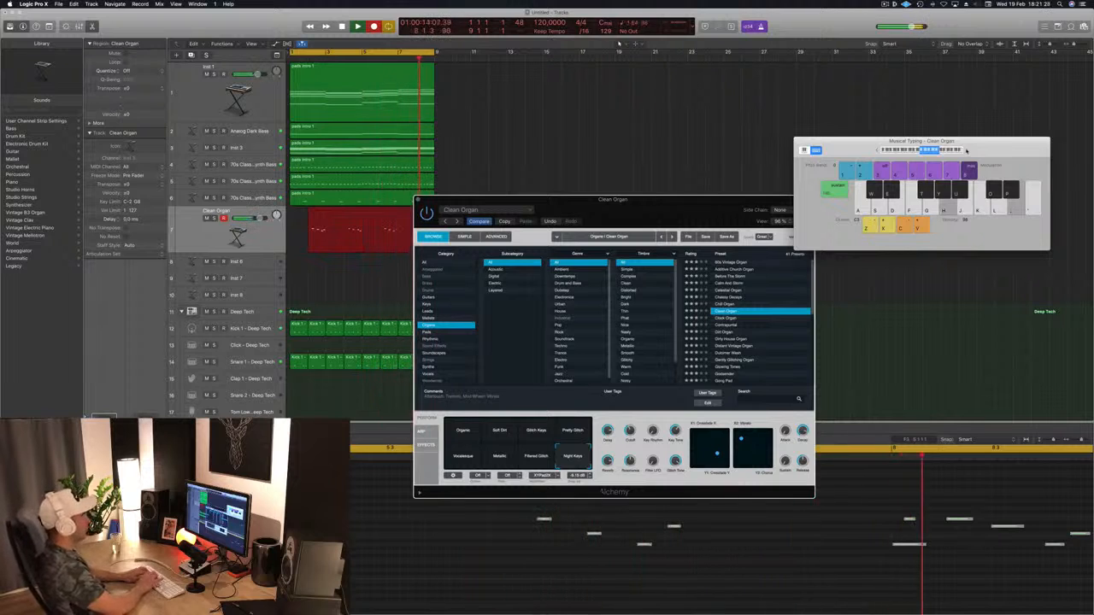
pyautogui.press('space')
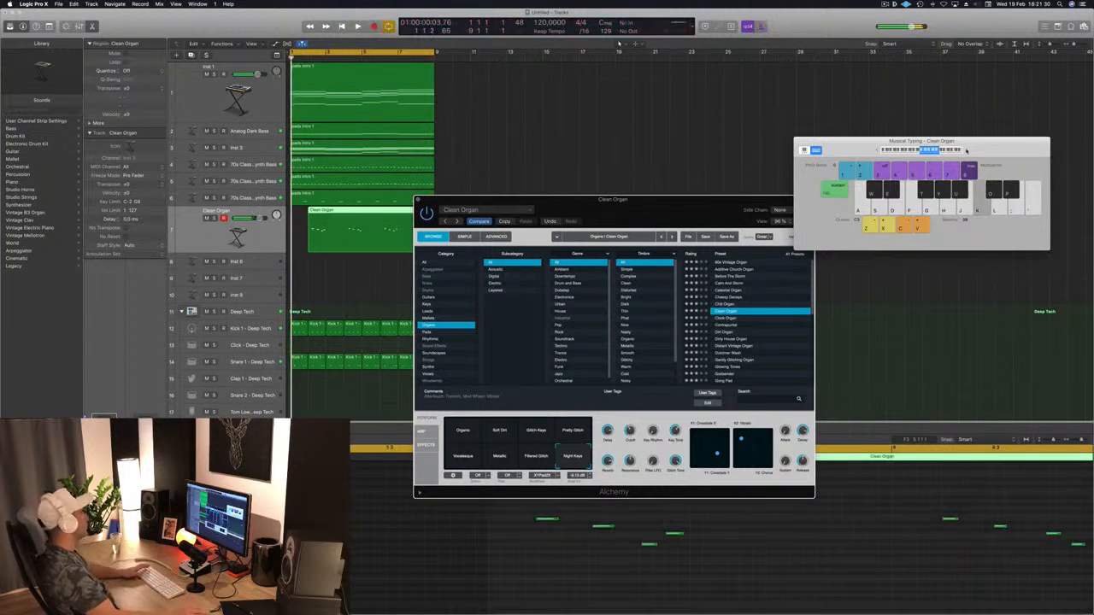
# Step: Move the Alchemy window clear of the tracks and play back the recorded Clean Organ region
pyautogui.moveTo(666, 206); pyautogui.dragTo(846, 162)
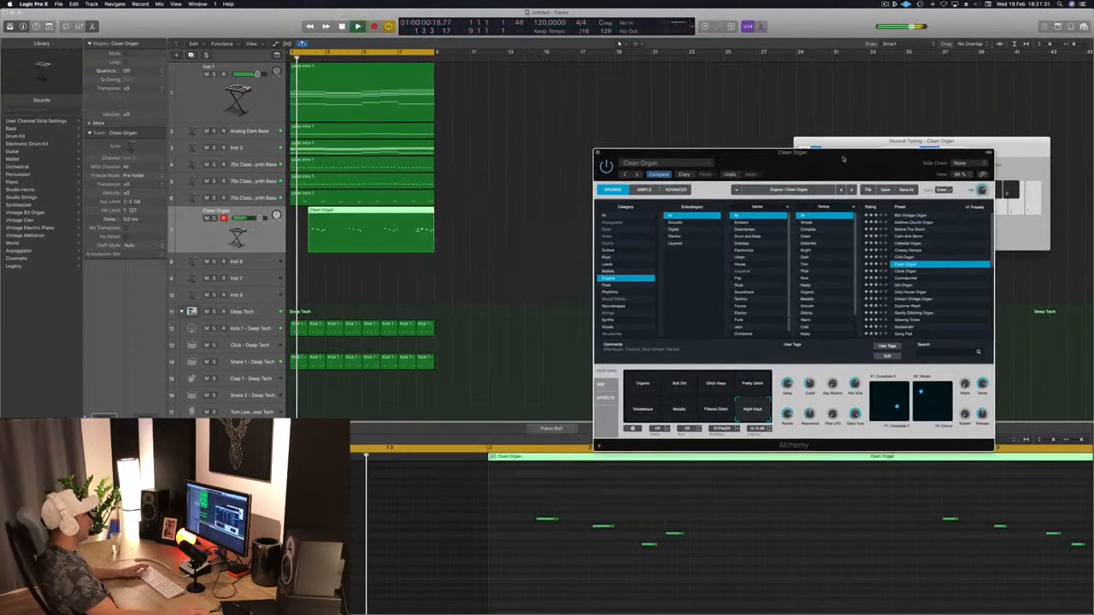
pyautogui.click(522, 245)
pyautogui.click(427, 234)
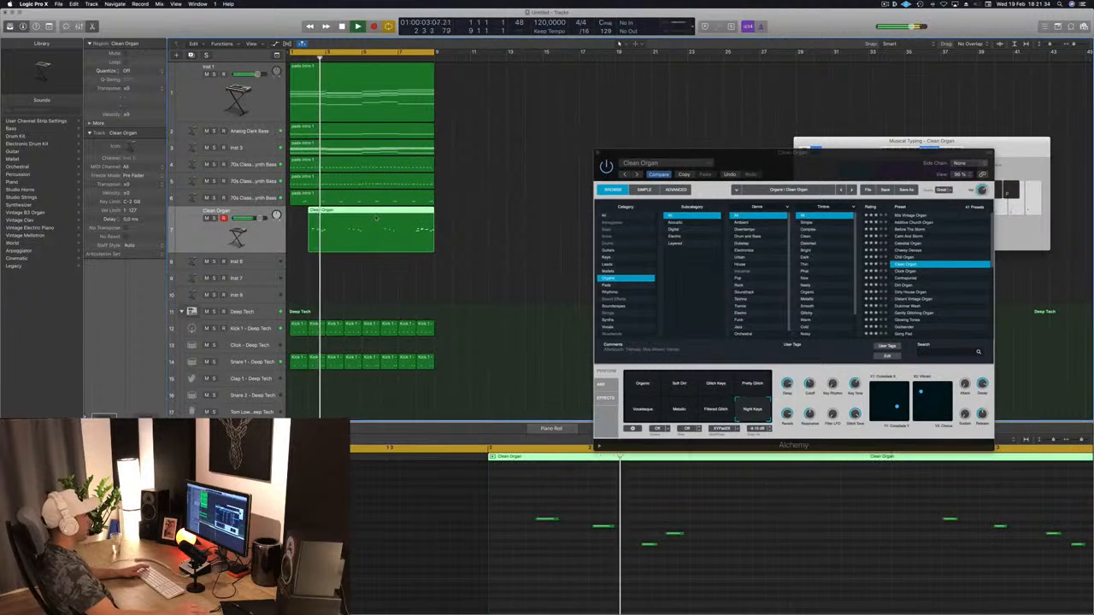
pyautogui.press('super+Left')
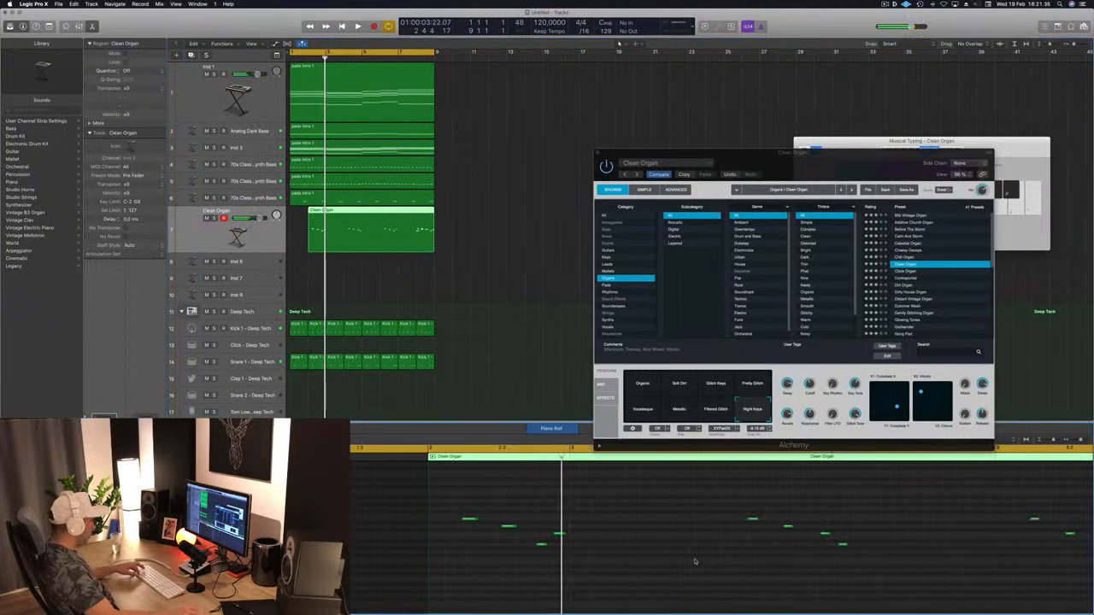
pyautogui.press('space')
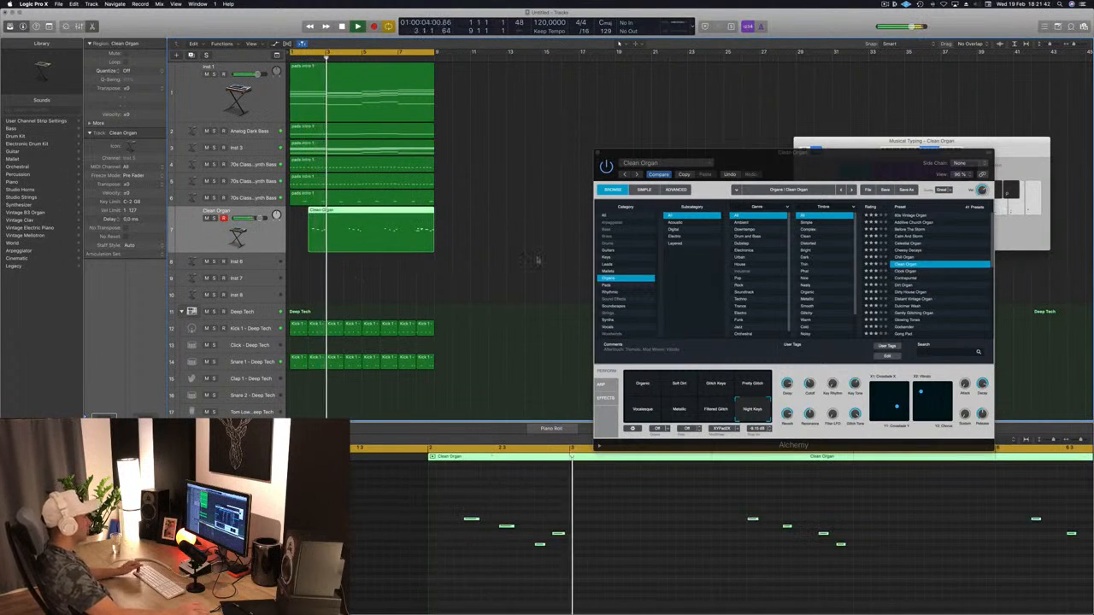
pyautogui.moveTo(811, 151); pyautogui.dragTo(865, 71)
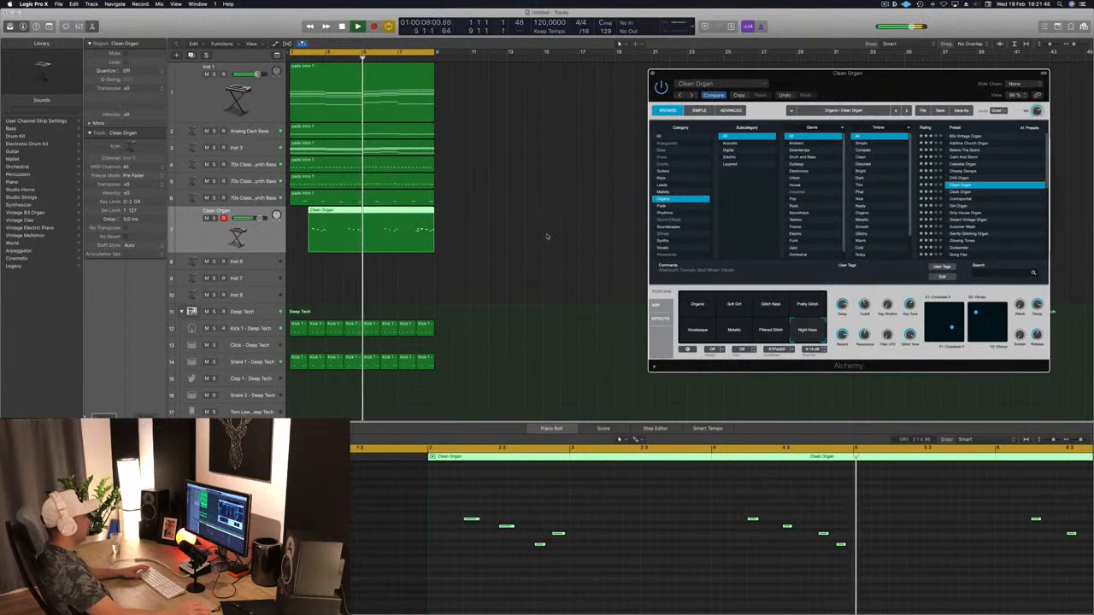
pyautogui.scroll(-4, 478, 274)
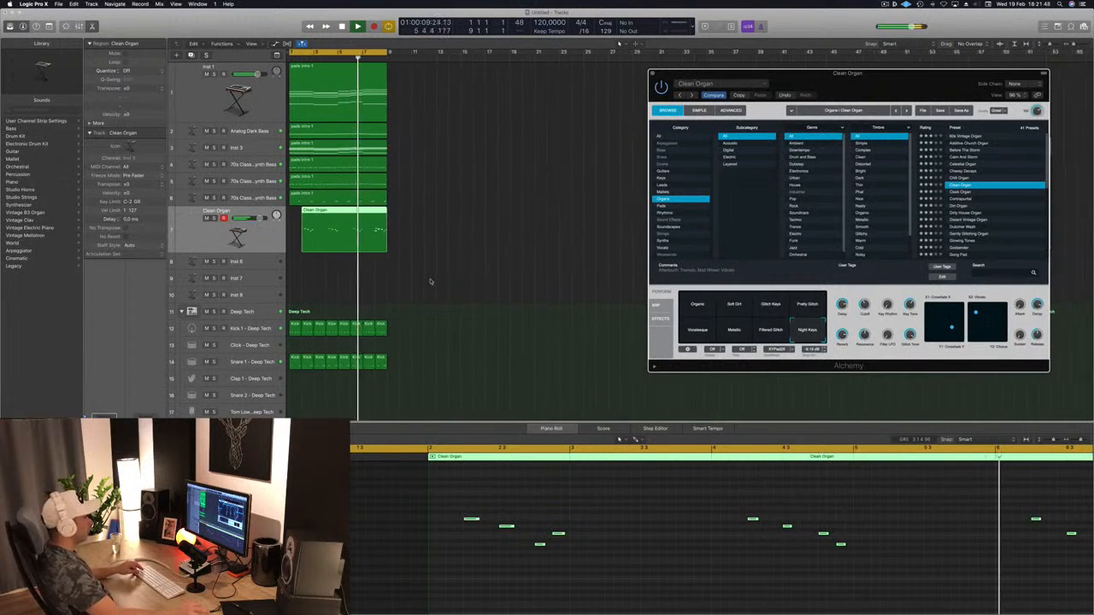
pyautogui.scroll(1, 431, 282)
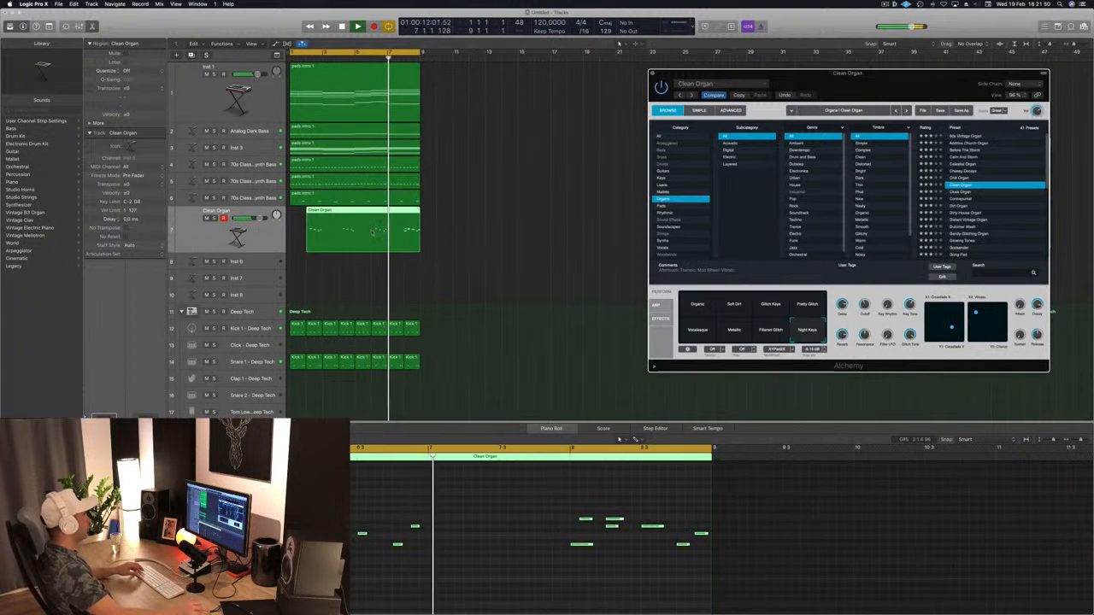
# Step: Delete the two highest notes just after bar 8 in the Clean Organ region and listen to the result
pyautogui.click(467, 228)
pyautogui.click(403, 230)
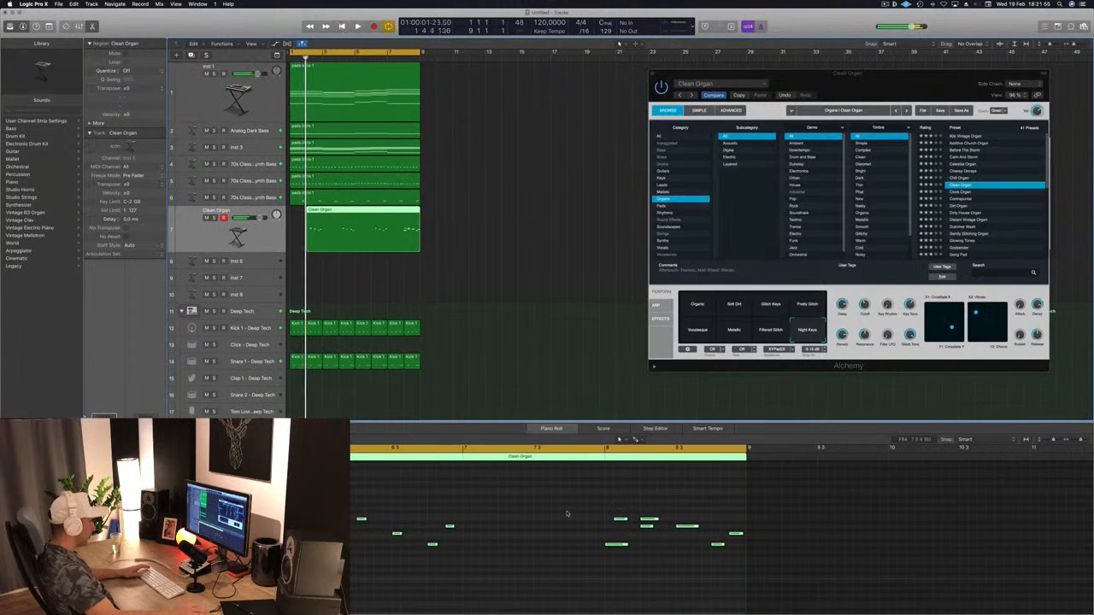
pyautogui.click(572, 552)
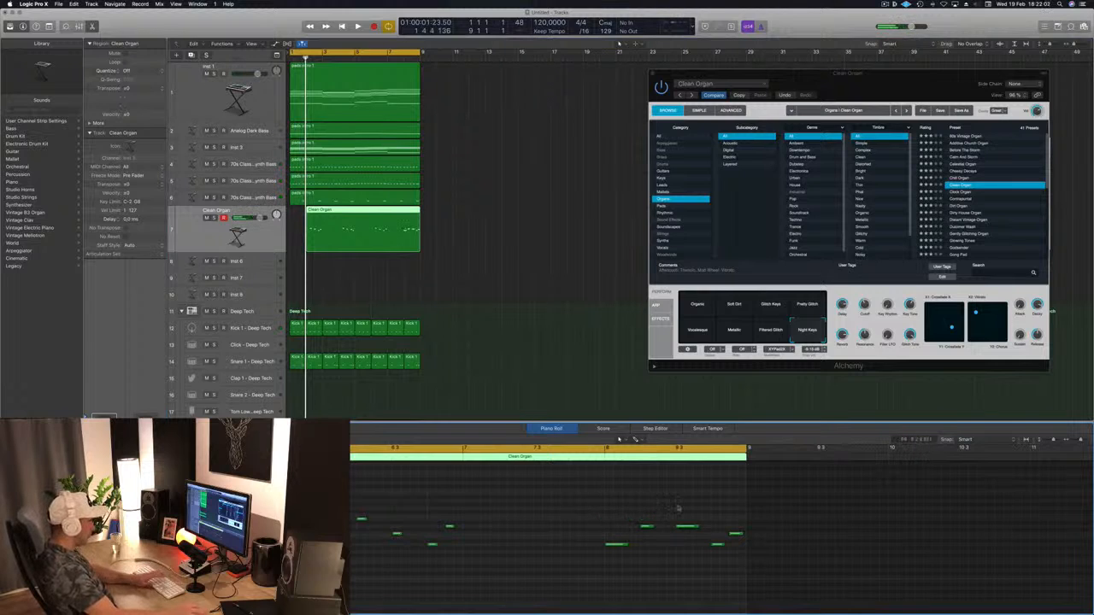
pyautogui.press('space')
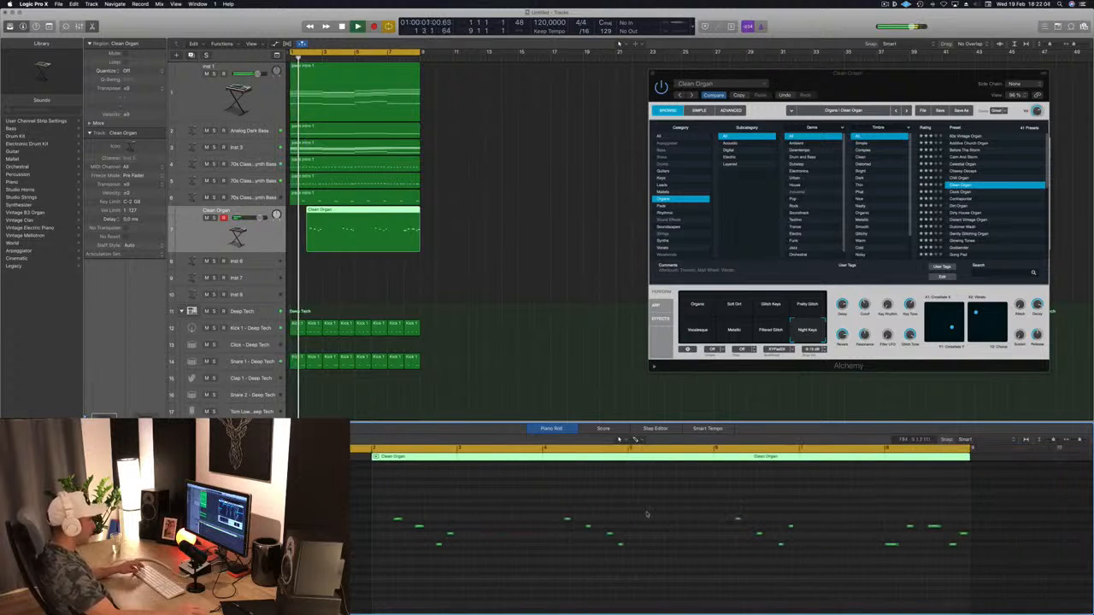
pyautogui.scroll(-1, 472, 238)
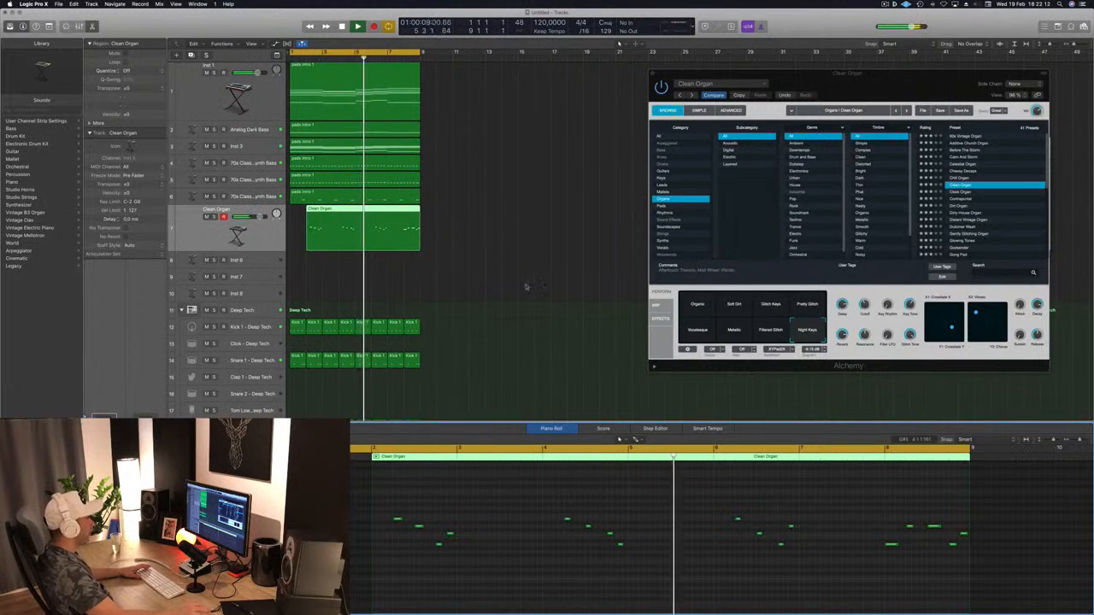
pyautogui.click(547, 250)
pyautogui.click(381, 230)
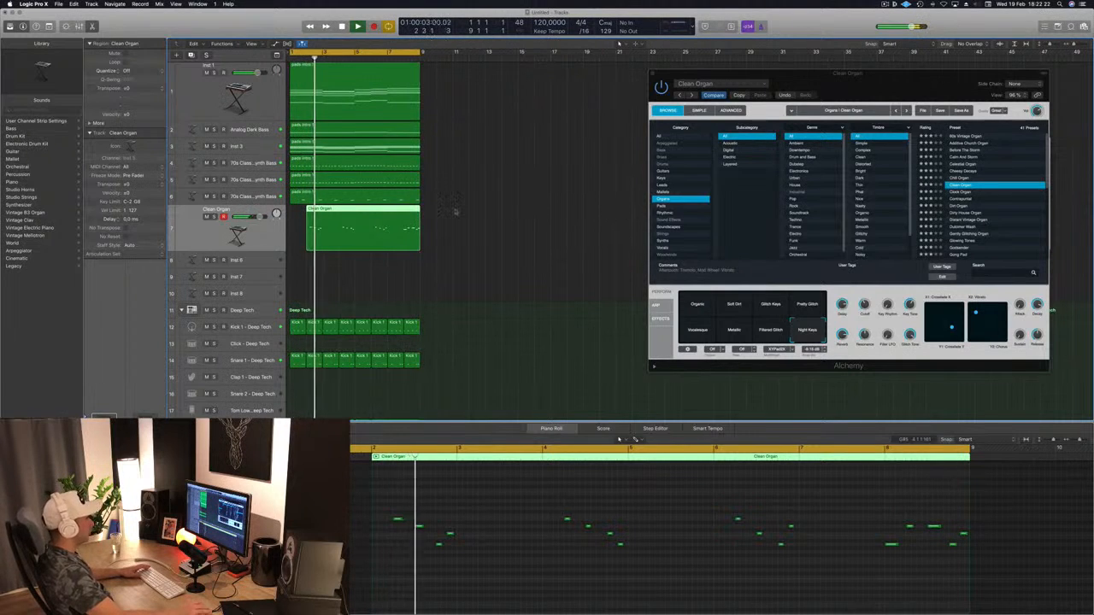
# Step: Split the Clean Organ region at bar 7, move its last two bars to bar 1 and the rest to bar 4, and play the loop
pyautogui.press('space')
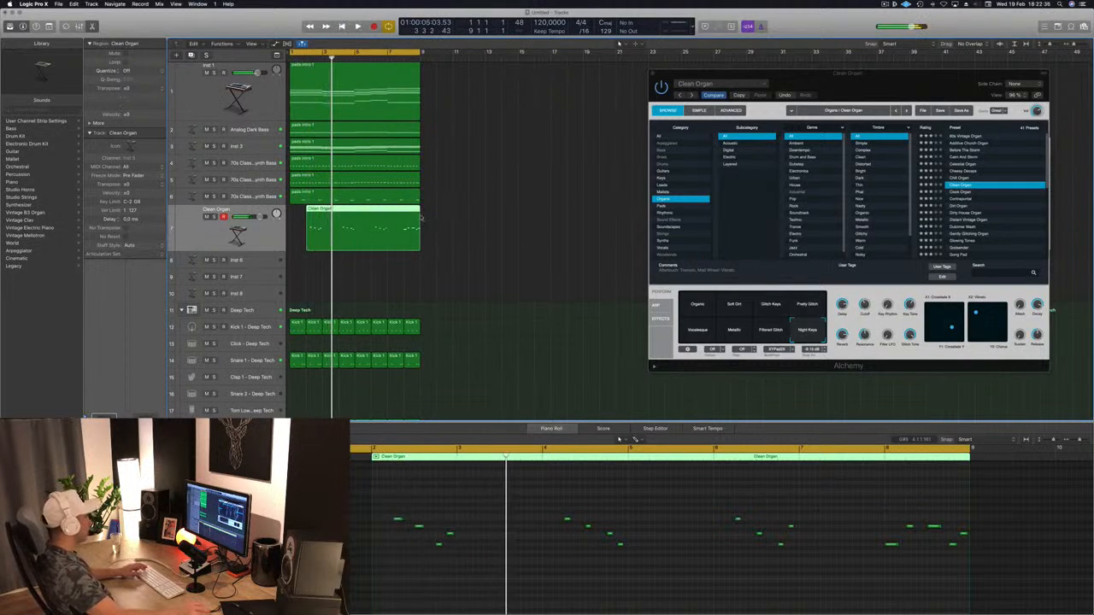
pyautogui.click(387, 219)
pyautogui.moveTo(359, 226); pyautogui.dragTo(502, 226)
pyautogui.moveTo(401, 214); pyautogui.dragTo(312, 228)
pyautogui.moveTo(478, 216); pyautogui.dragTo(384, 218)
pyautogui.press('space')
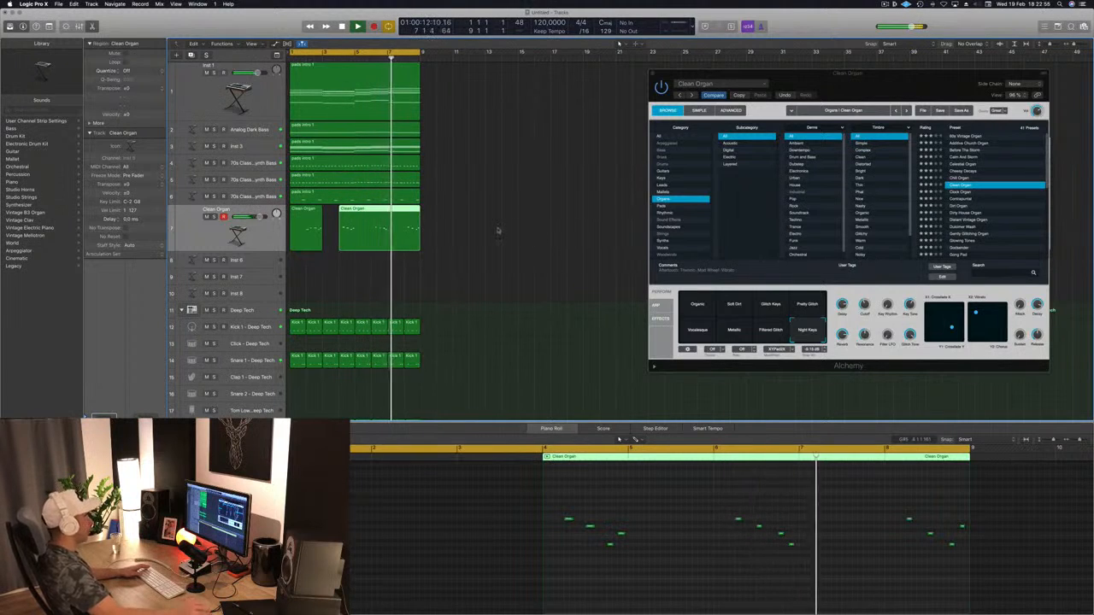
# Step: Delete the organ track's material from bar 6 onward and join the two remaining regions into one region from bar 1 to bar 5
pyautogui.moveTo(370, 231); pyautogui.dragTo(427, 239)
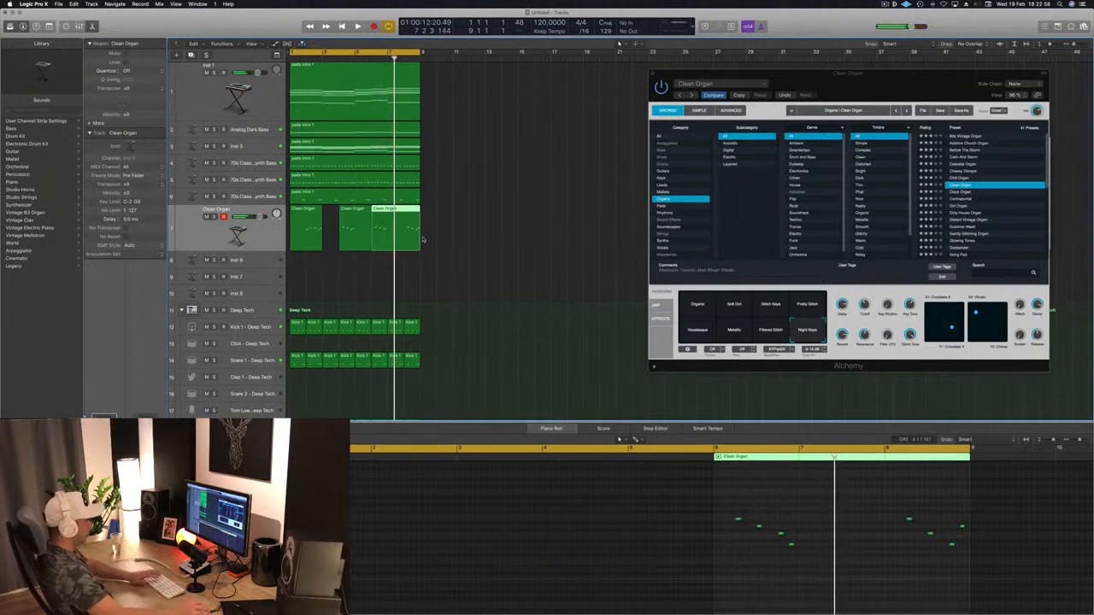
pyautogui.press('Delete')
pyautogui.click(427, 236)
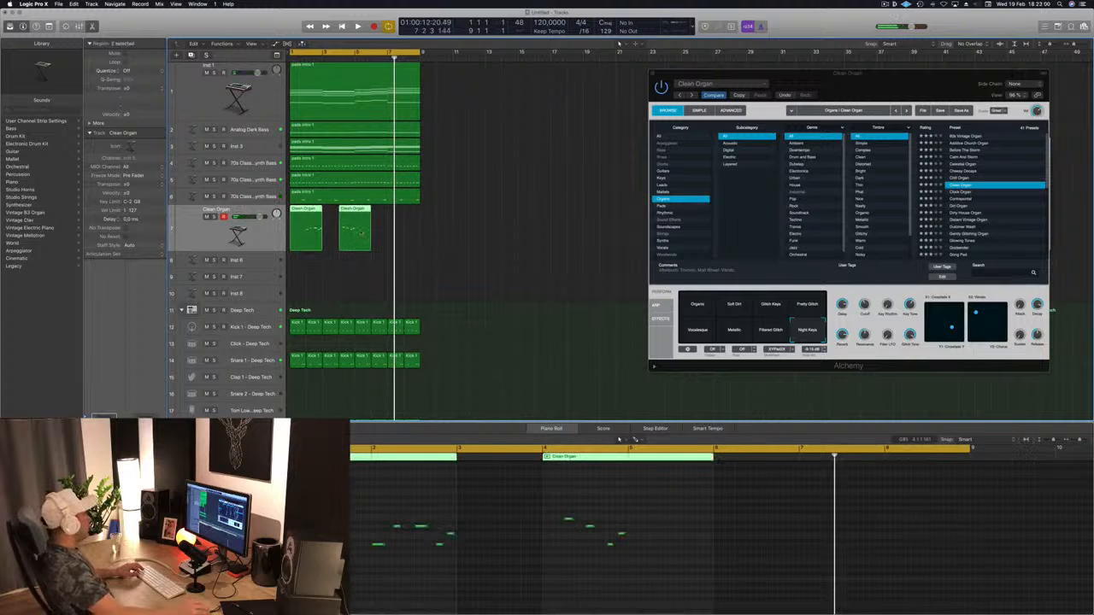
pyautogui.moveTo(355, 237); pyautogui.dragTo(297, 237)
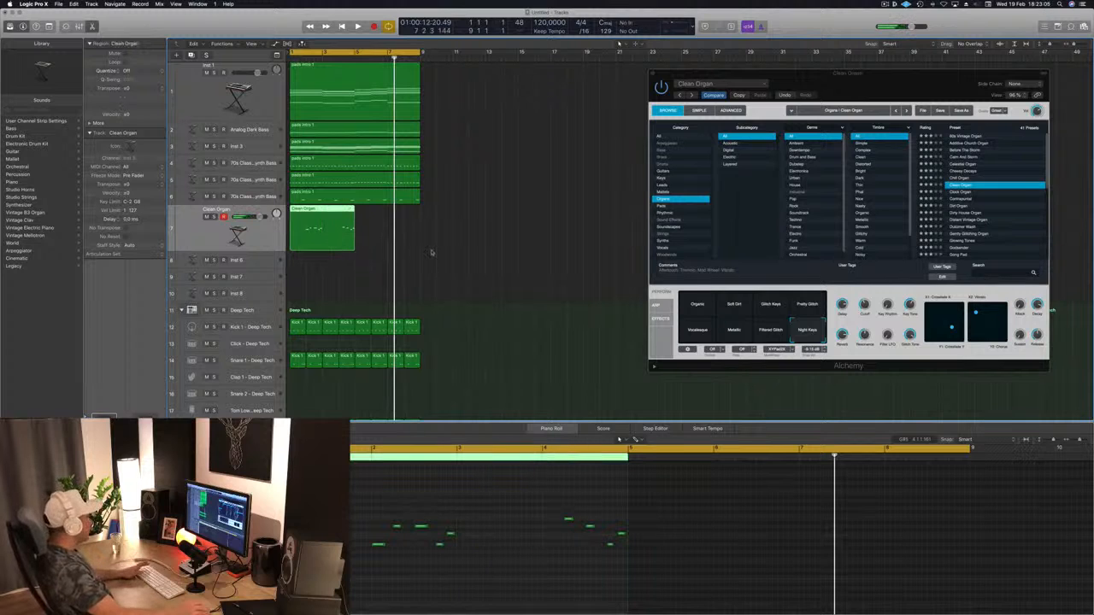
# Step: Copy the joined Clean Organ region to bar 5 so it repeats directly after the original, and play back the loop
pyautogui.press('space')
pyautogui.moveTo(321, 224); pyautogui.dragTo(386, 222)
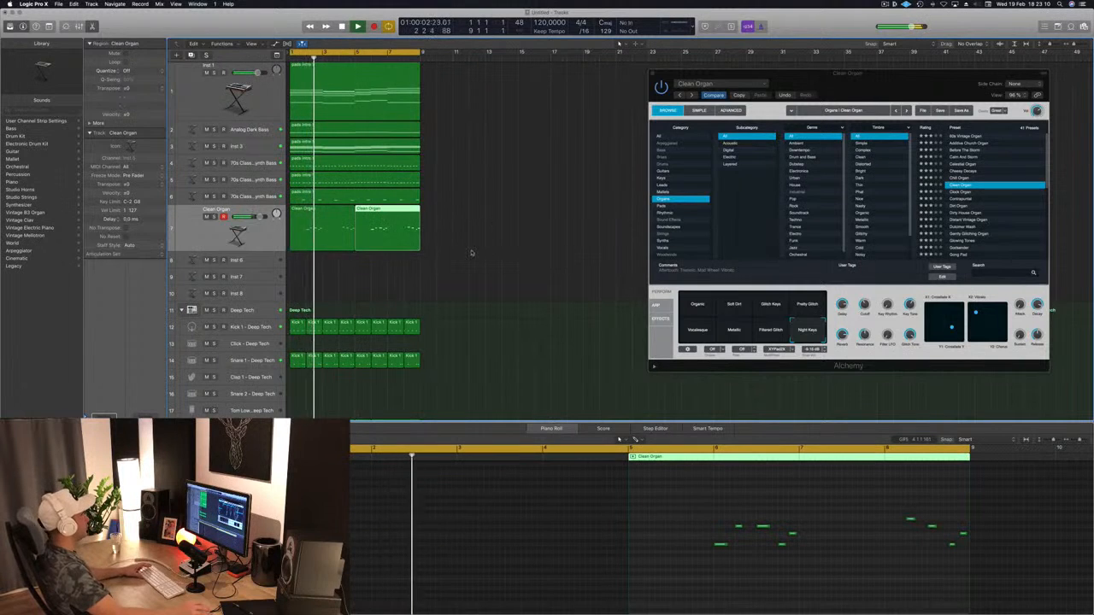
pyautogui.click(325, 233)
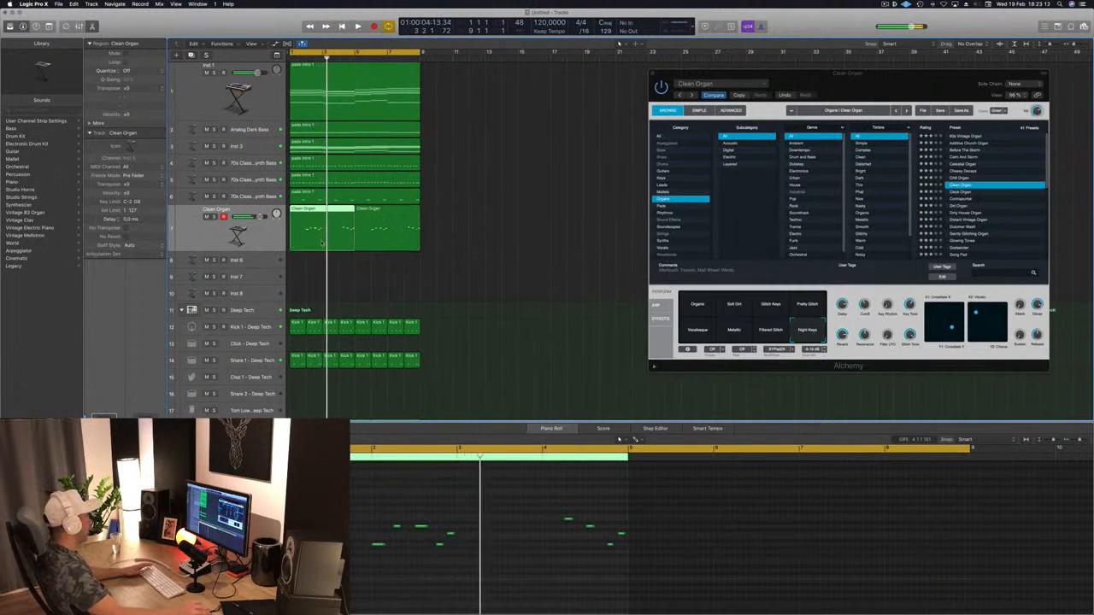
pyautogui.click(474, 257)
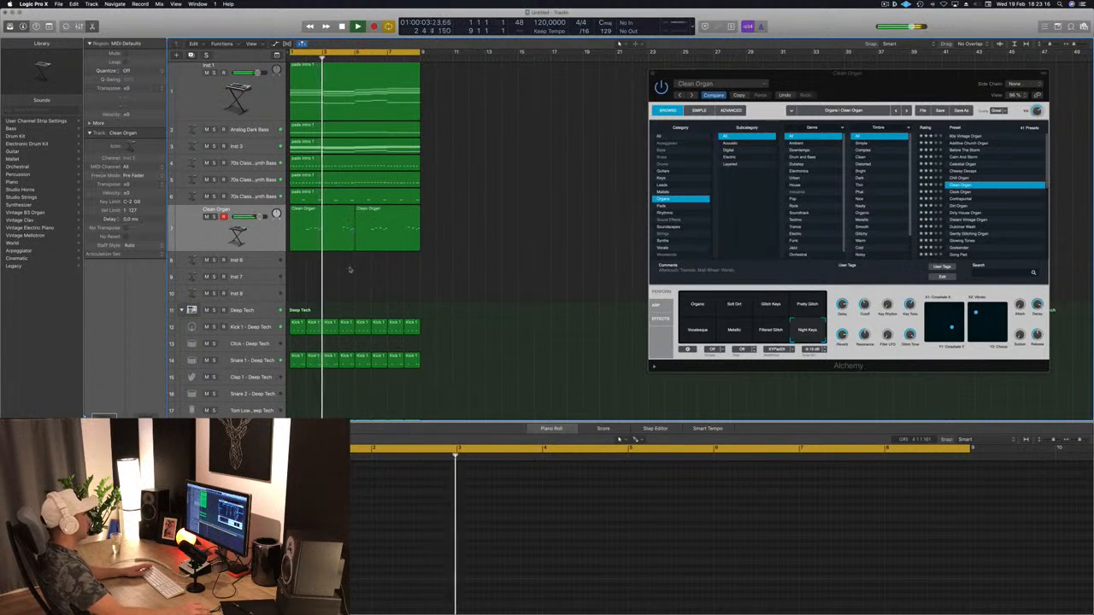
# Step: In the first Clean Organ region, copy the low note at bar 2 to bar 4, and play from the start
pyautogui.click(332, 241)
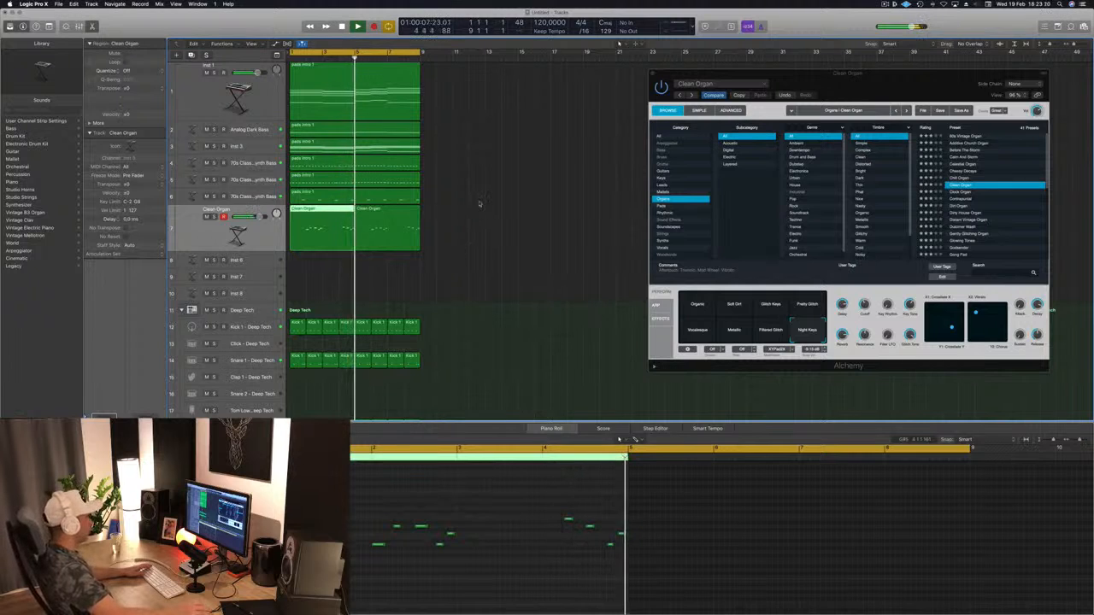
pyautogui.moveTo(379, 546); pyautogui.dragTo(551, 550)
pyautogui.press('space')
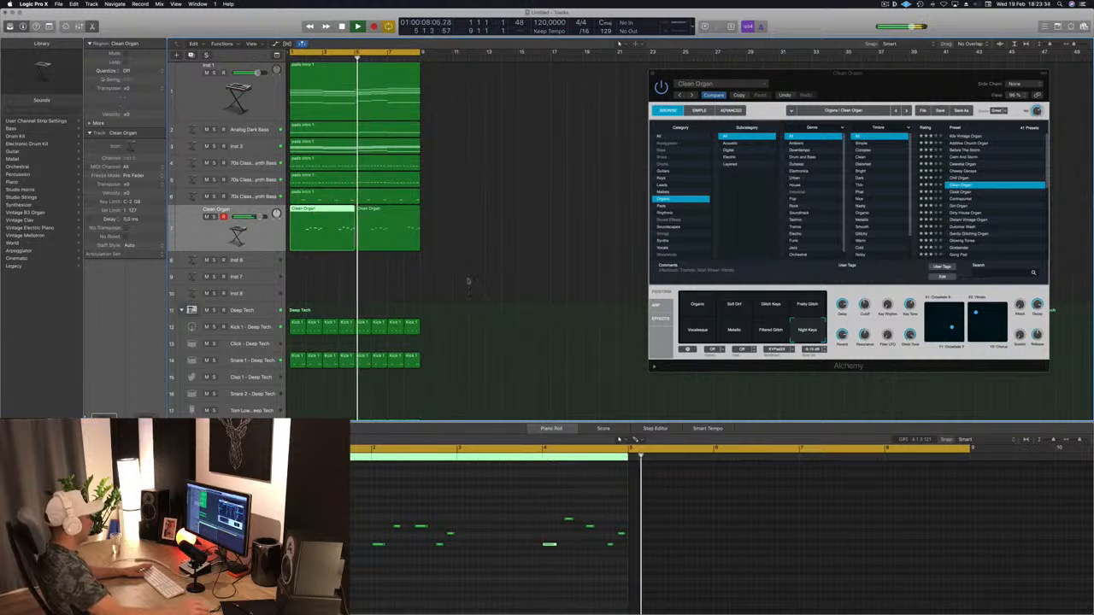
pyautogui.press('Return')
pyautogui.click(477, 318)
pyautogui.click(337, 231)
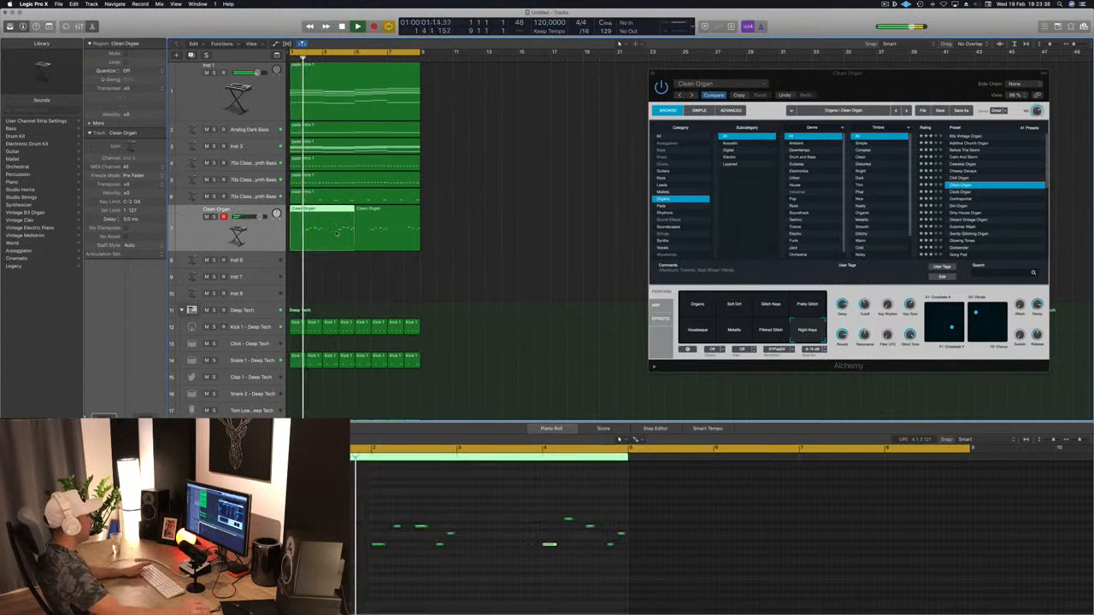
# Step: Move the Alchemy window closer to the regions and audition Clean Organ's Filtered Glitch, Metallic, Vocalesque, Organic and Glitch Keys variations
pyautogui.moveTo(927, 83); pyautogui.dragTo(759, 87)
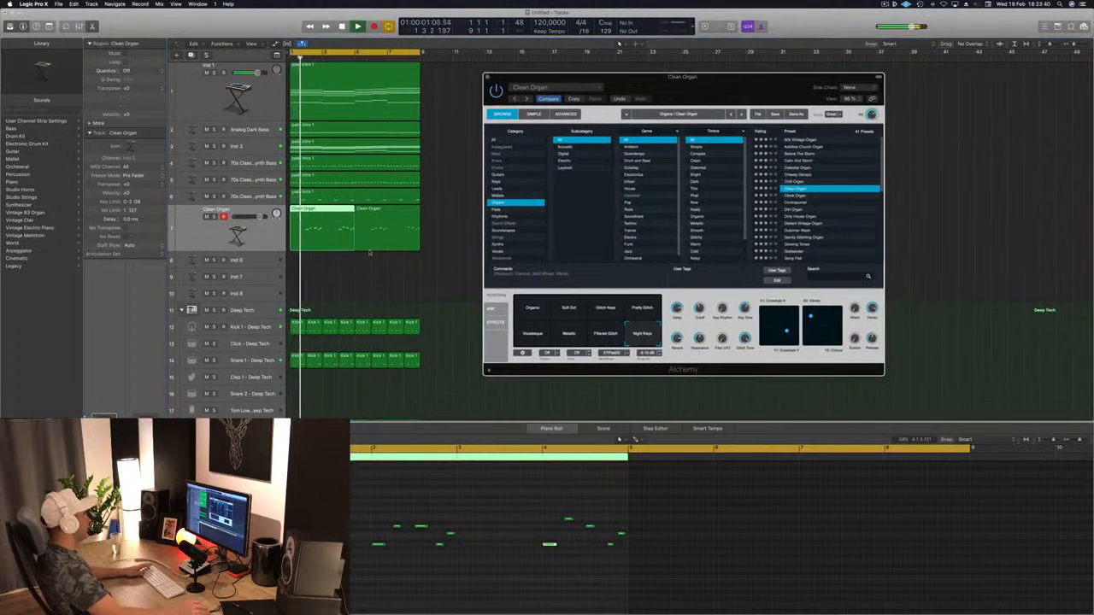
pyautogui.click(612, 334)
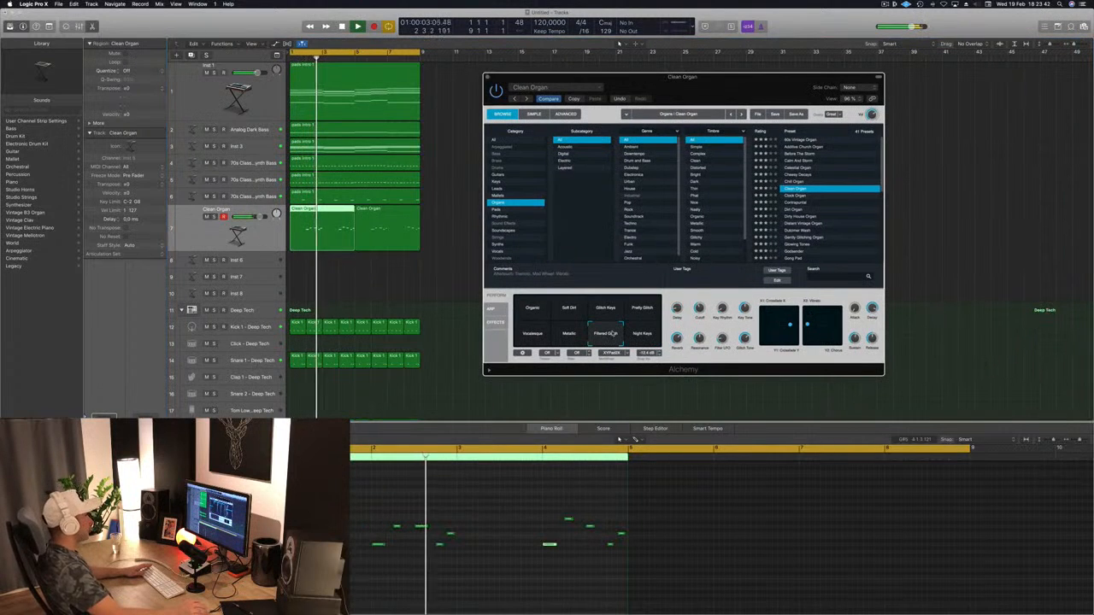
pyautogui.click(569, 336)
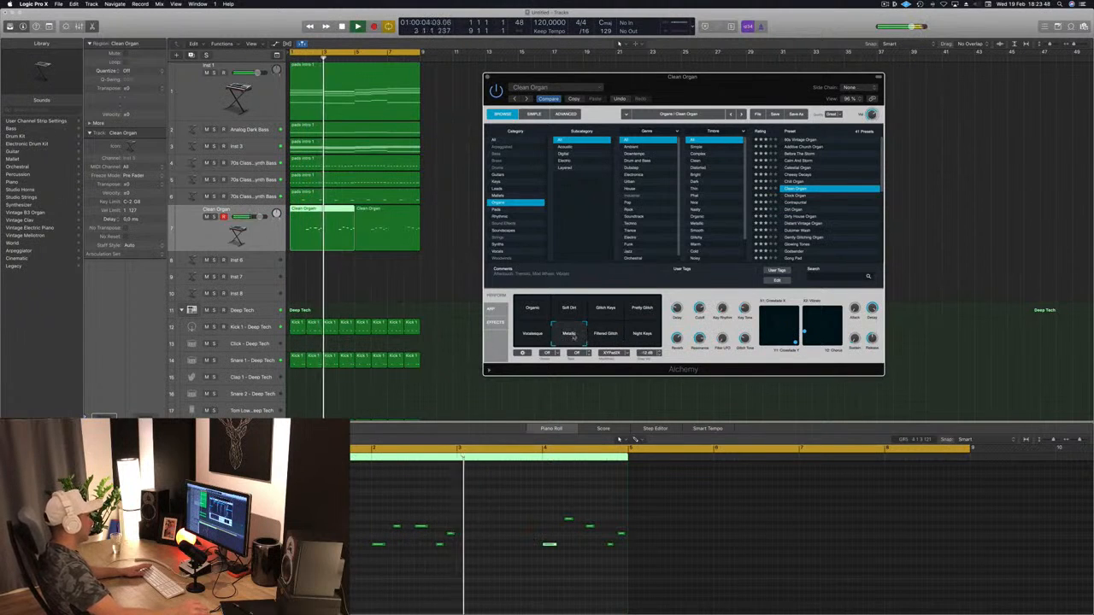
pyautogui.click(523, 341)
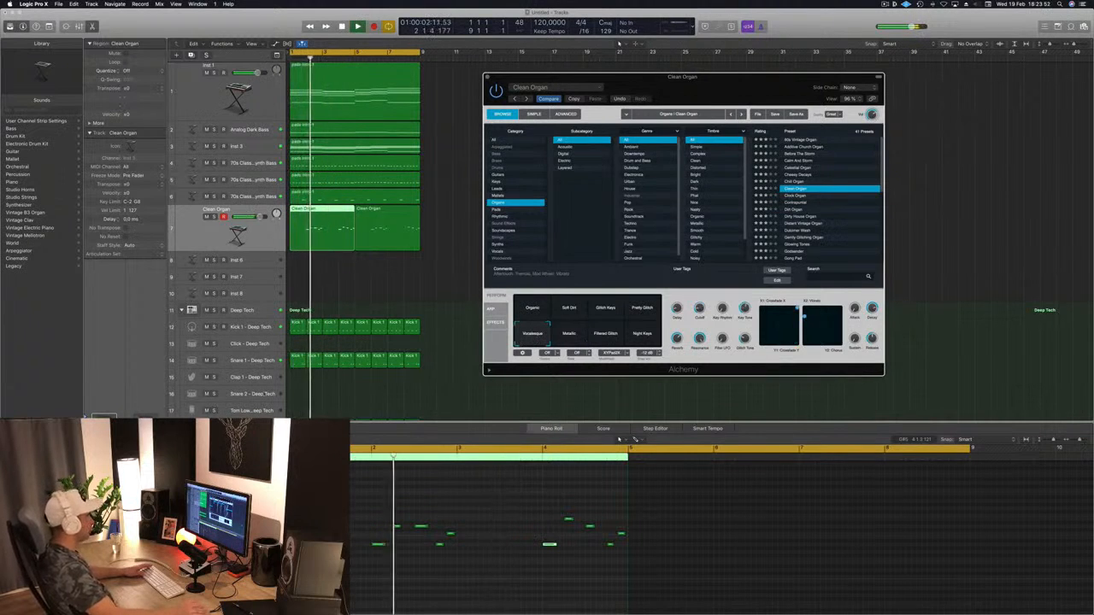
pyautogui.click(259, 217)
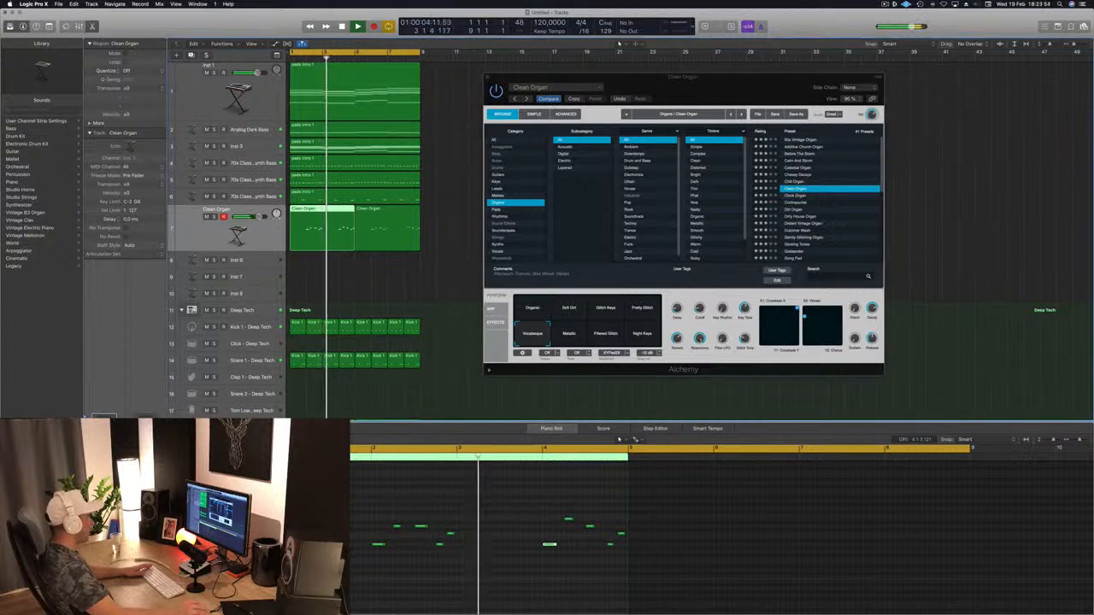
pyautogui.click(531, 305)
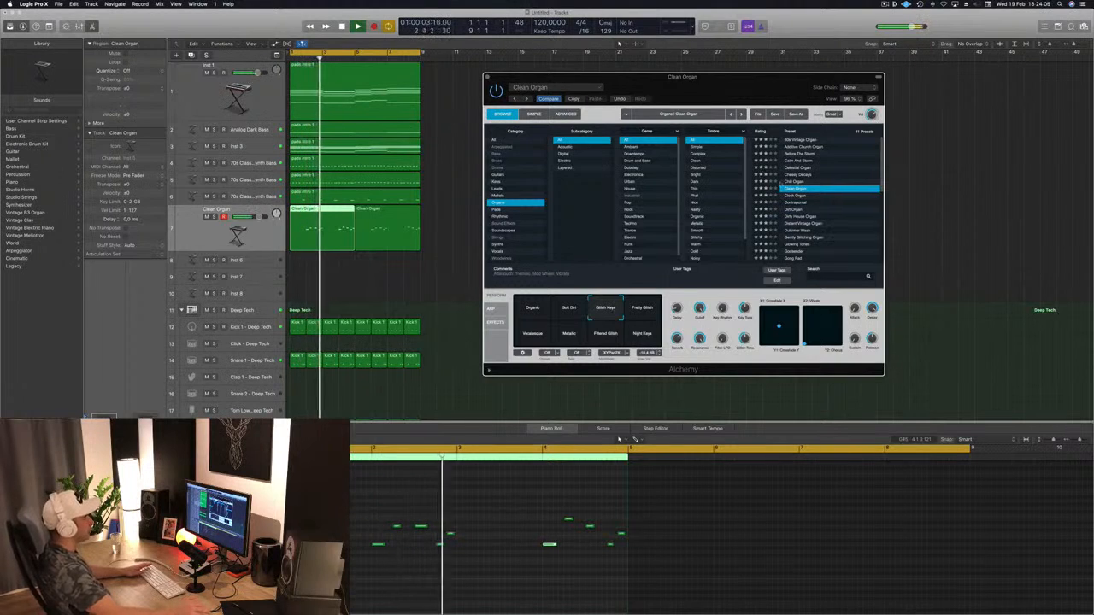
# Step: Audition the Clock Organ, Glowing Tones, Mellow Chimes and Music Box Helper presets in Alchemy during playback
pyautogui.press('Down')
pyautogui.press('Return')
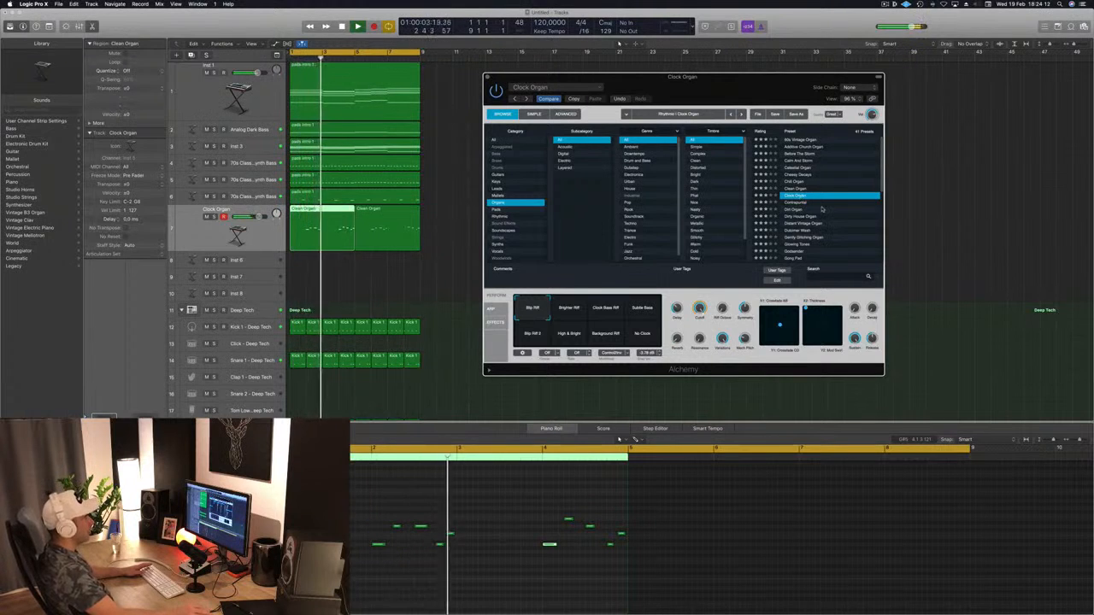
pyautogui.scroll(-3, 822, 209)
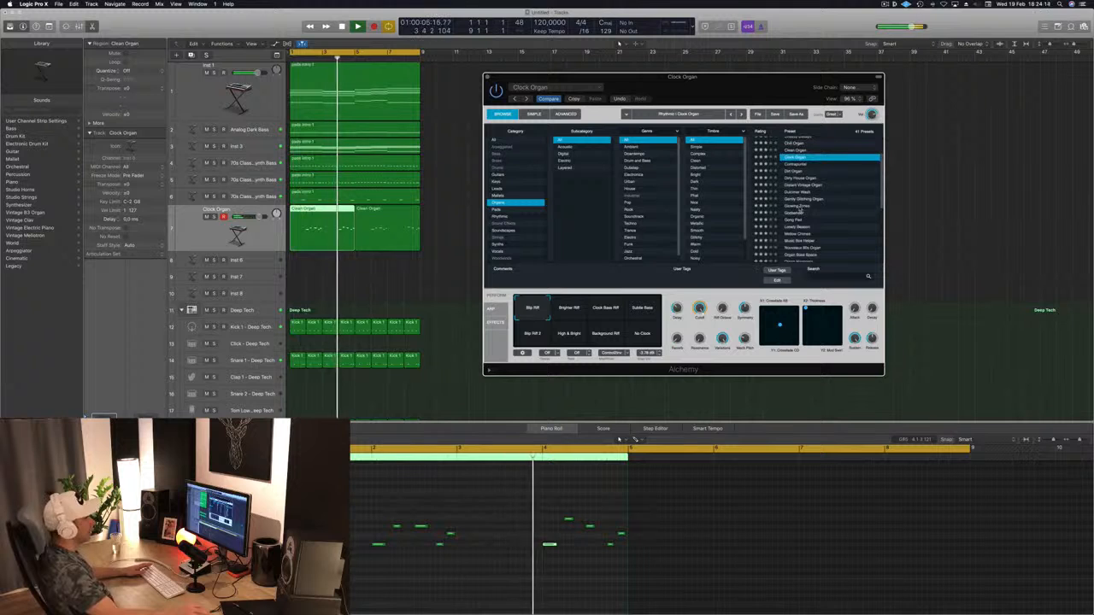
pyautogui.click(799, 207)
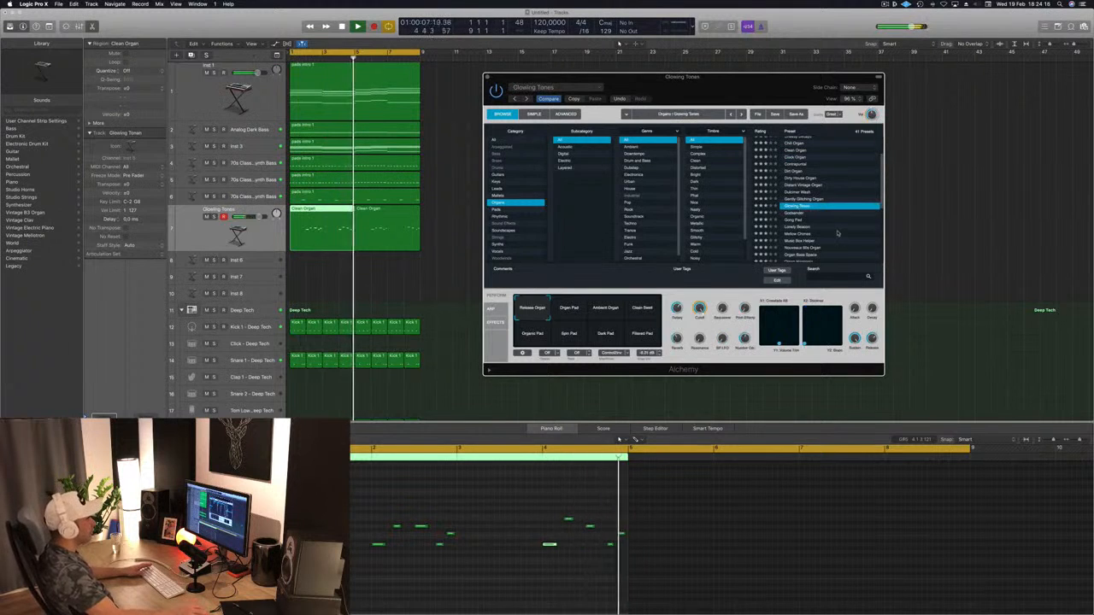
pyautogui.scroll(-2, 833, 231)
pyautogui.click(809, 220)
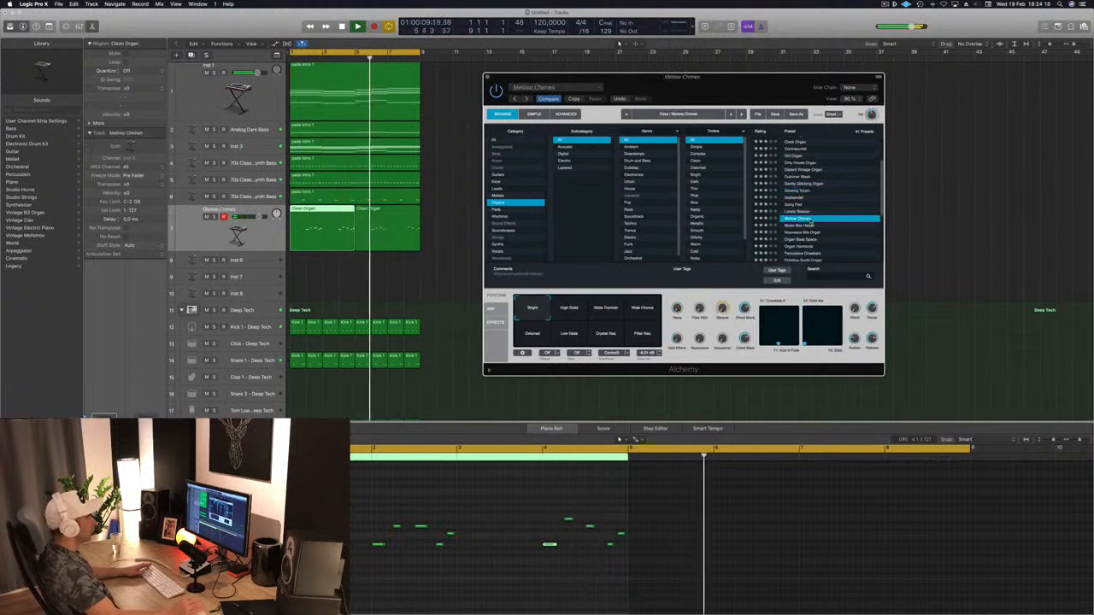
pyautogui.scroll(-2, 842, 213)
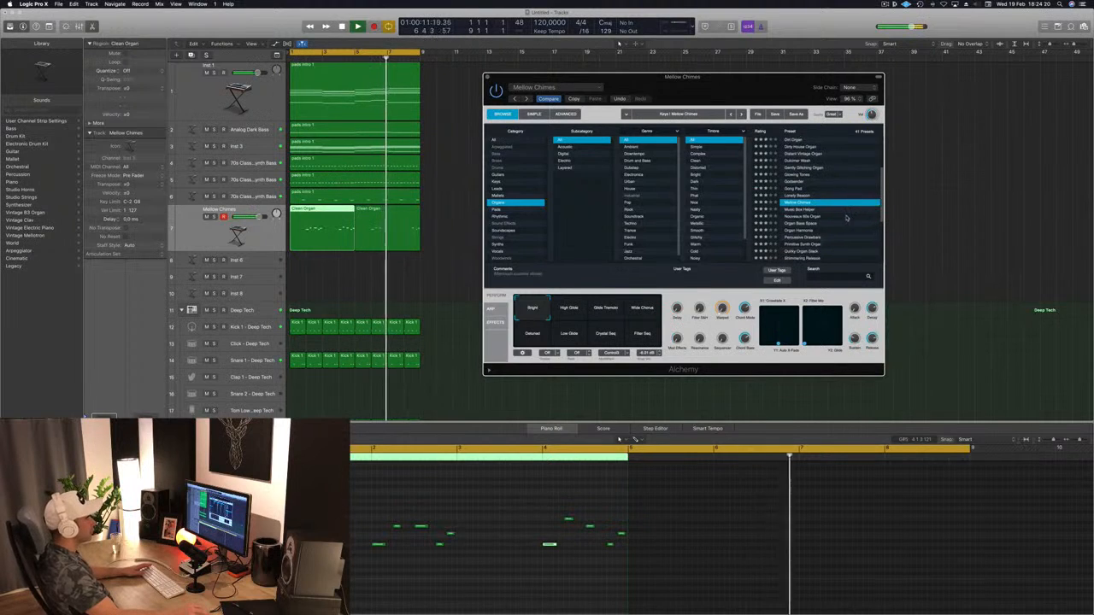
pyautogui.click(824, 209)
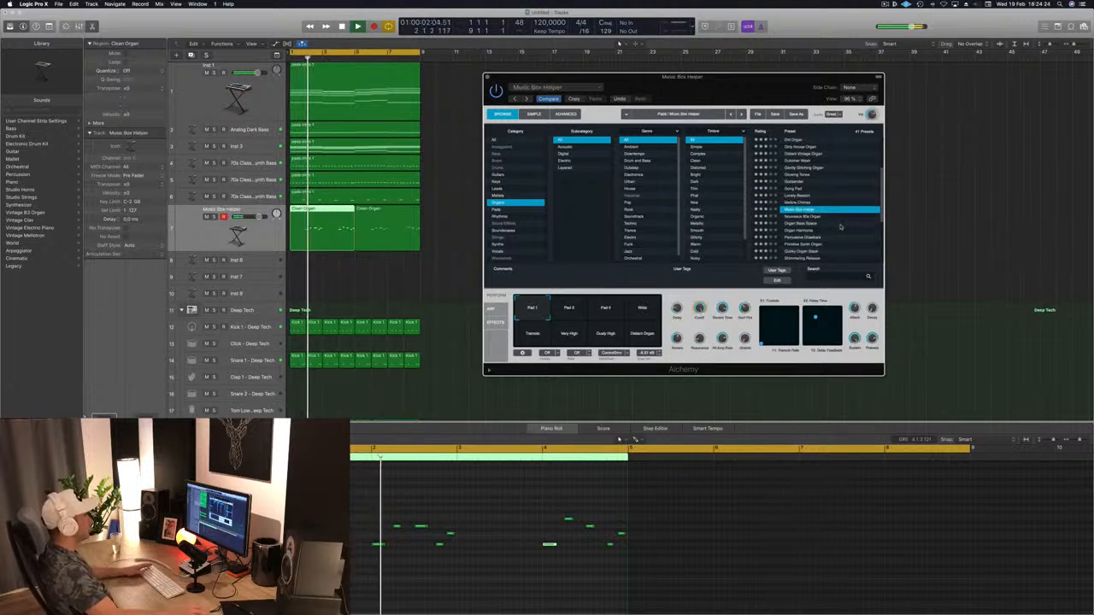
# Step: Load the Organ Bass Space preset, try its Wave Sweep variation and compare it with the default sound
pyautogui.click(824, 224)
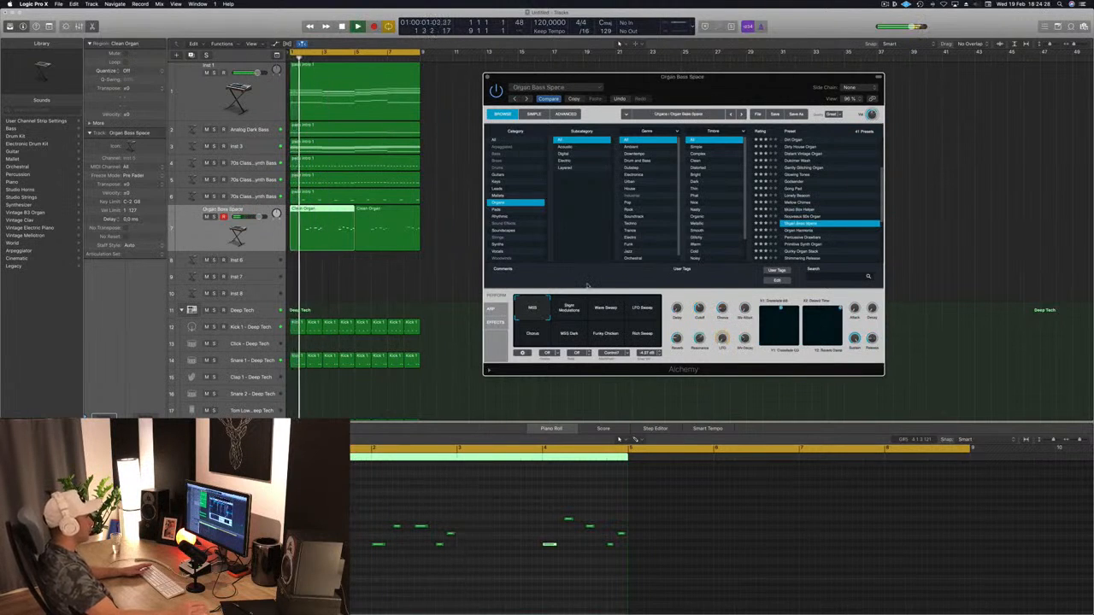
pyautogui.click(620, 316)
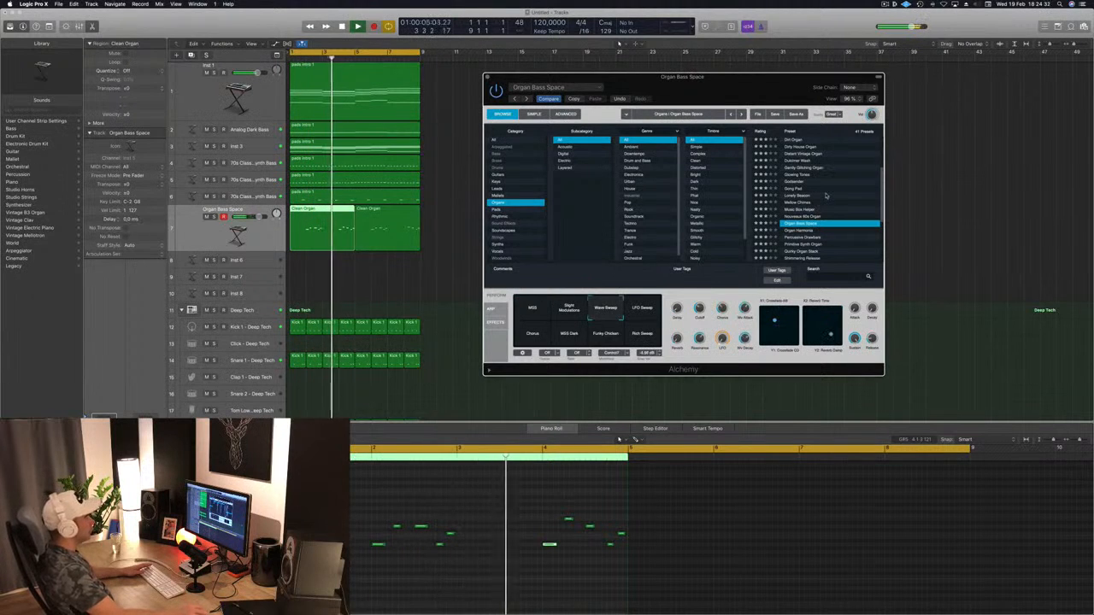
pyautogui.click(546, 101)
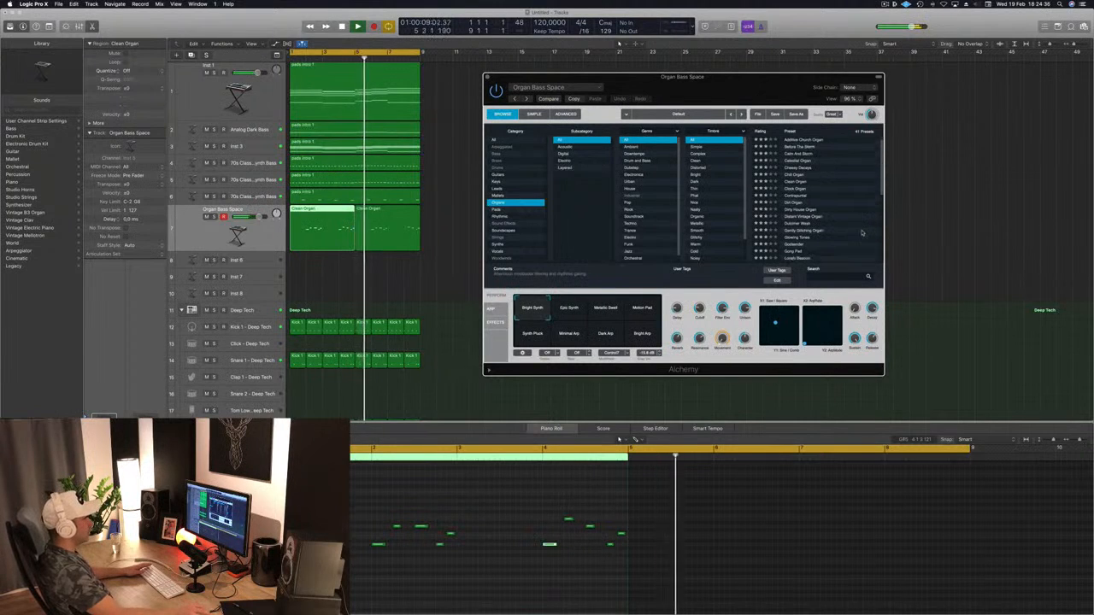
pyautogui.click(548, 100)
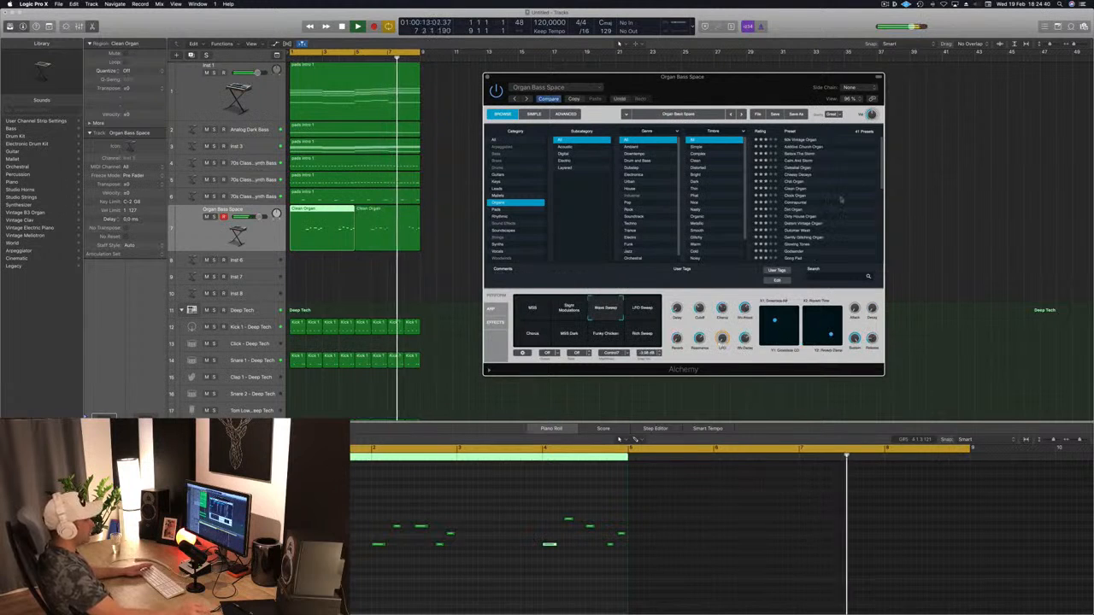
# Step: Audition the Small Classic Organ preset, and load Spiritual Downpour, the next preset in the list
pyautogui.scroll(-5, 846, 197)
pyautogui.scroll(-3, 853, 203)
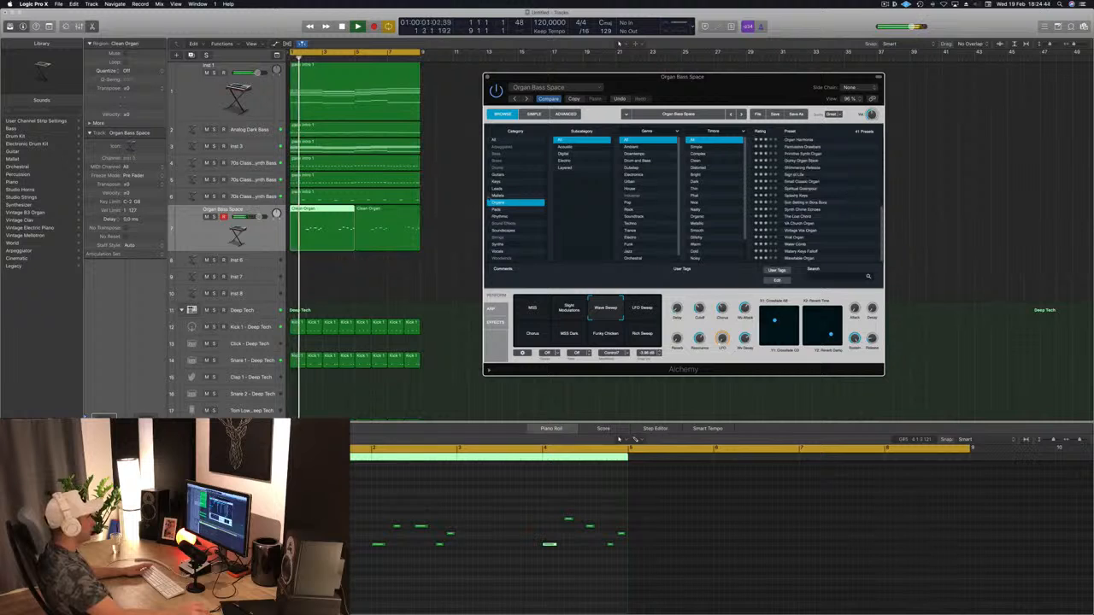
pyautogui.click(807, 182)
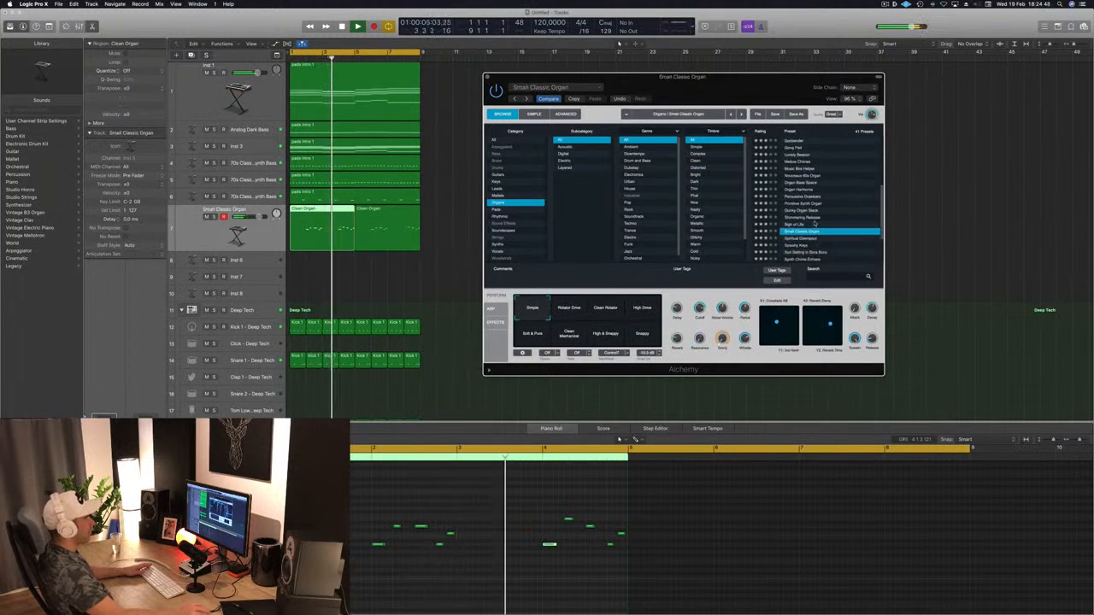
pyautogui.press('Down')
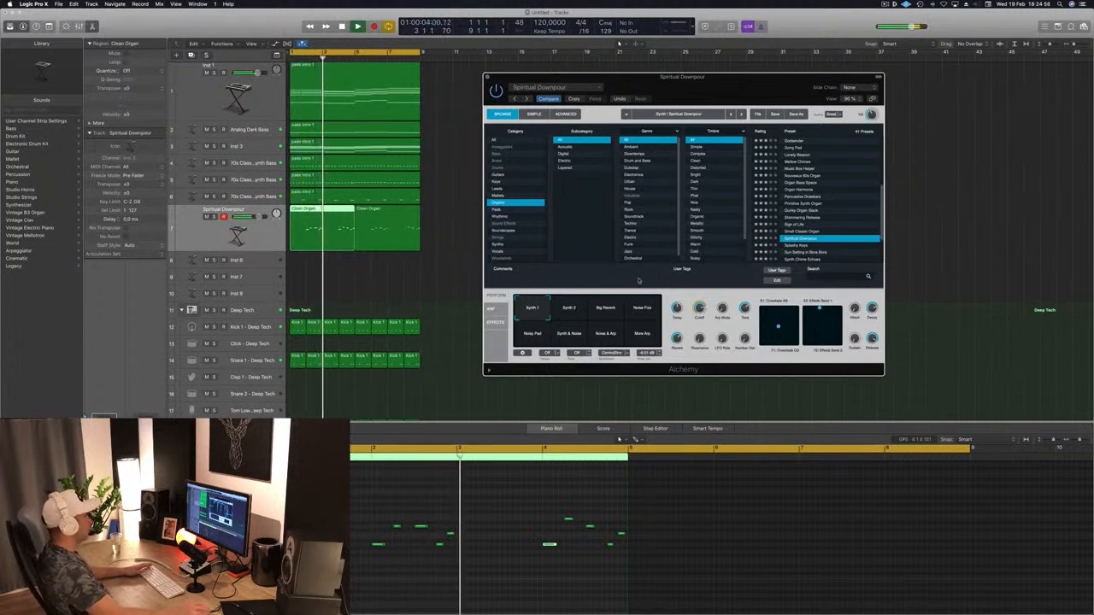
# Step: Audition Spiritual Downpour's Synth 2, Big Reverb, Noise Fizz, Synth & Noise and Noise Pad variations
pyautogui.click(562, 313)
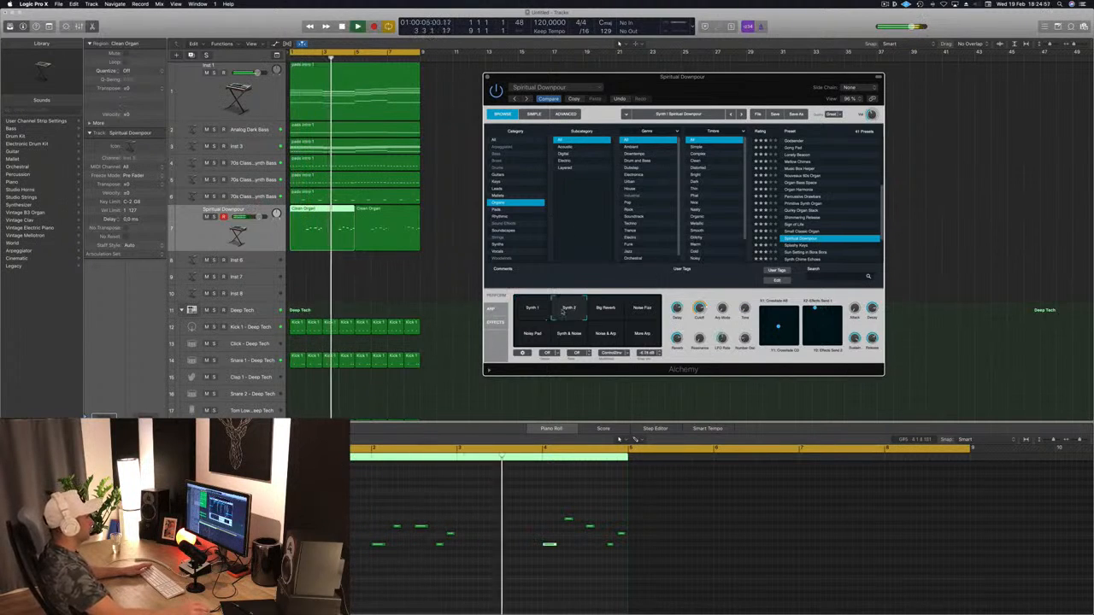
pyautogui.click(613, 311)
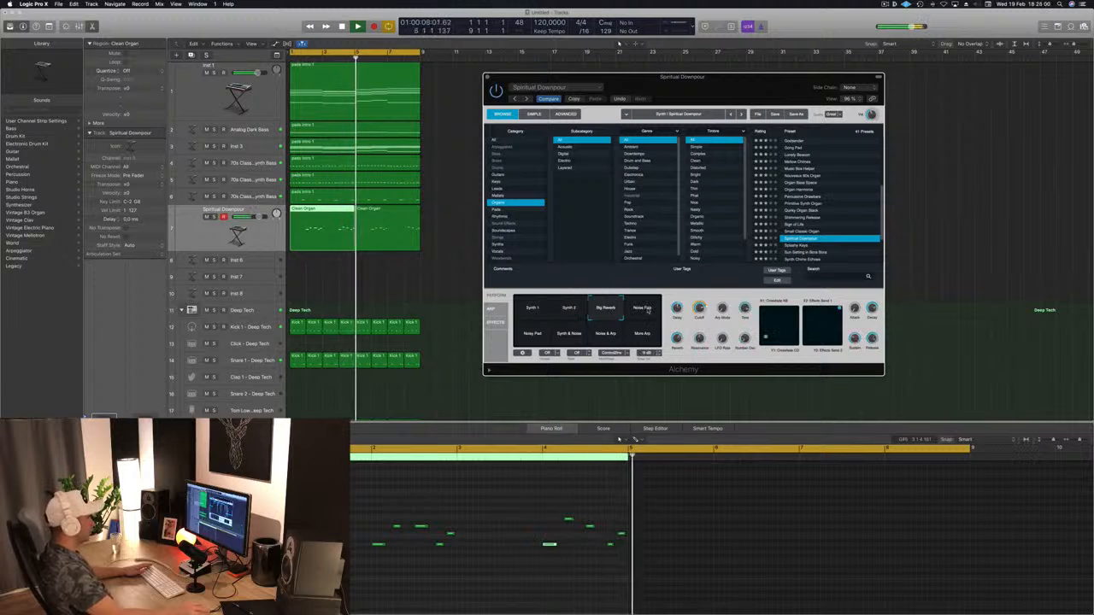
pyautogui.press('space')
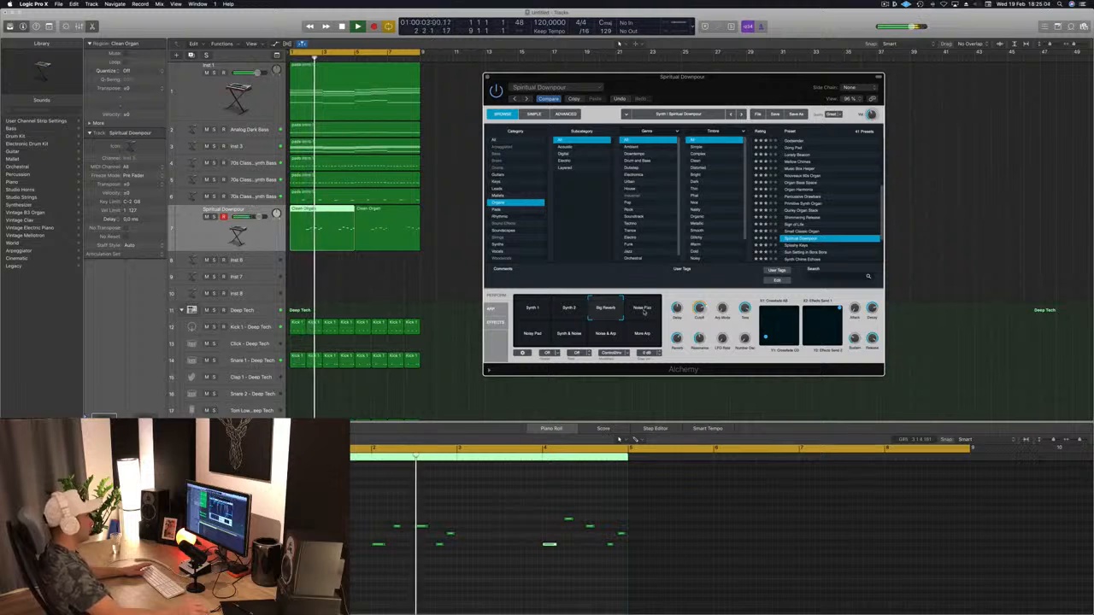
pyautogui.click(641, 314)
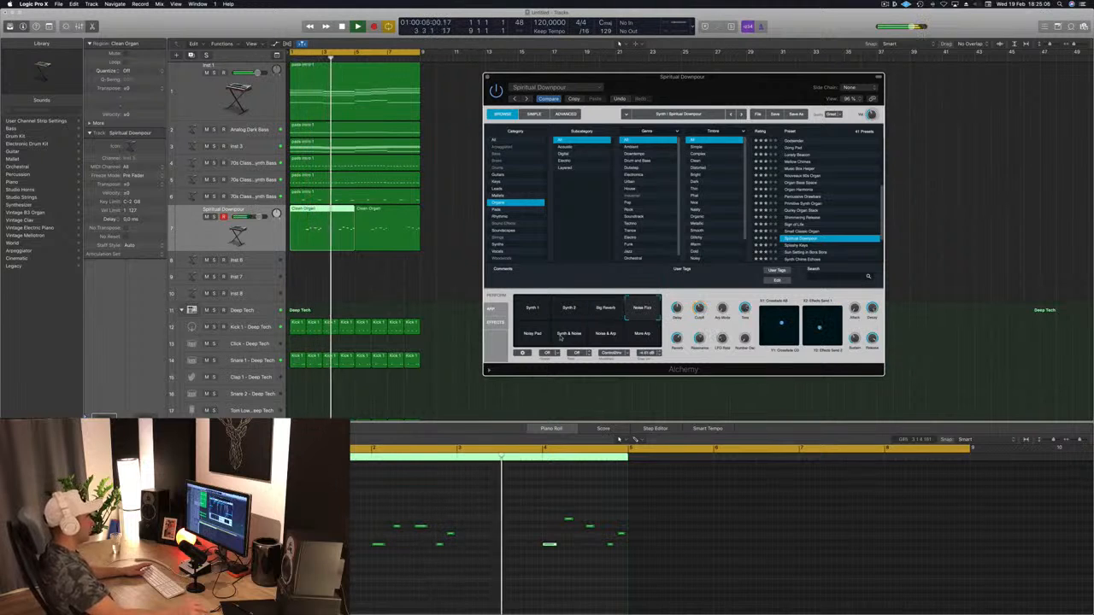
pyautogui.click(564, 336)
pyautogui.click(533, 337)
pyautogui.click(570, 338)
# Step: Adjust the Spiritual Downpour track's volume during playback and choose the Synth 1 variation
pyautogui.press('space')
pyautogui.press('space')
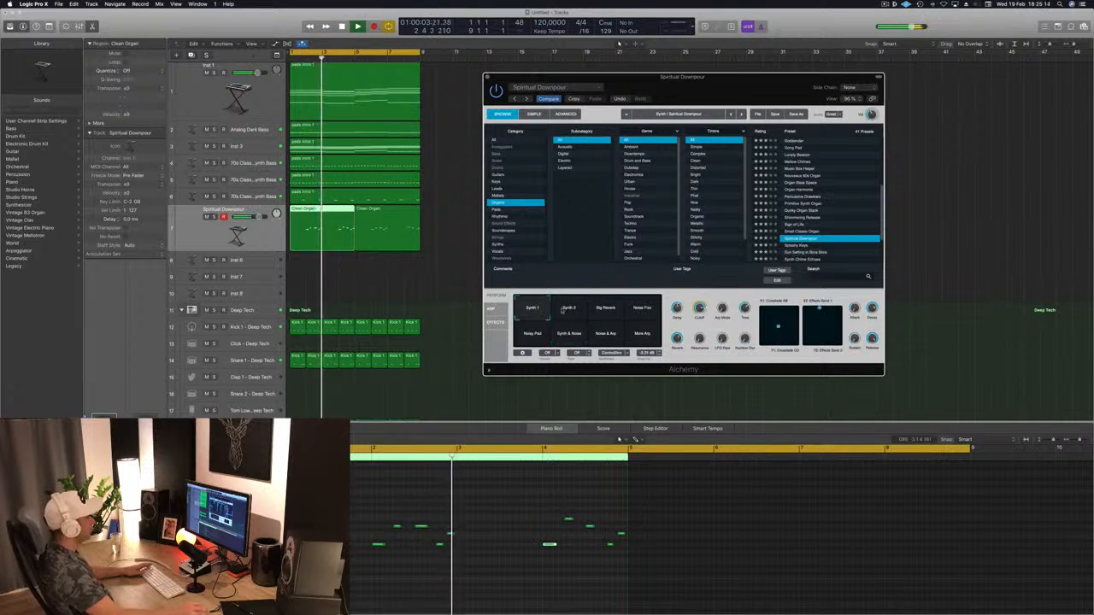
pyautogui.click(260, 217)
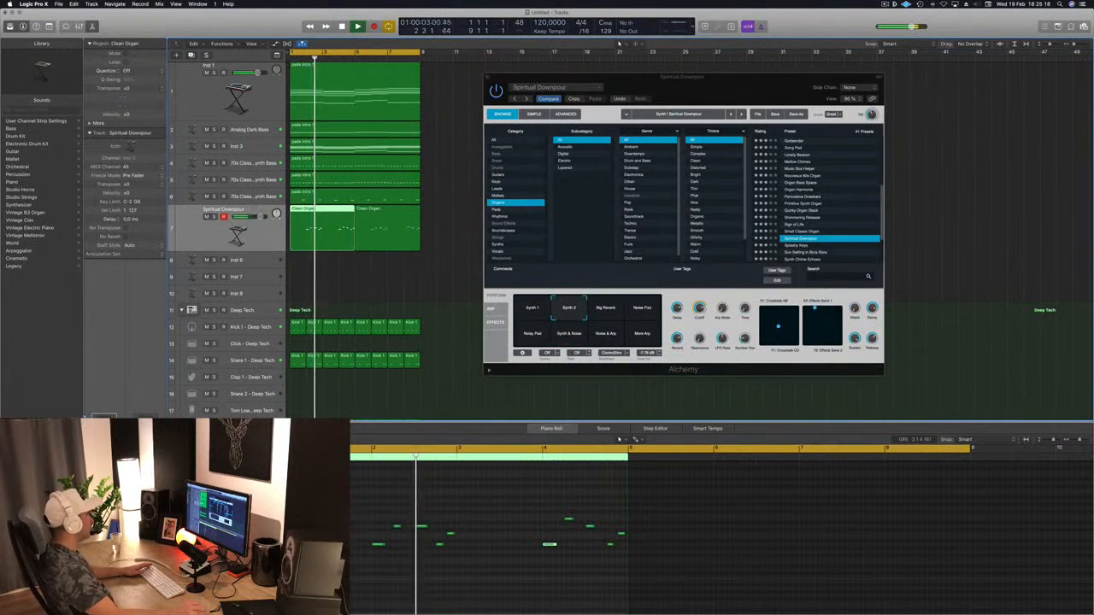
pyautogui.click(543, 313)
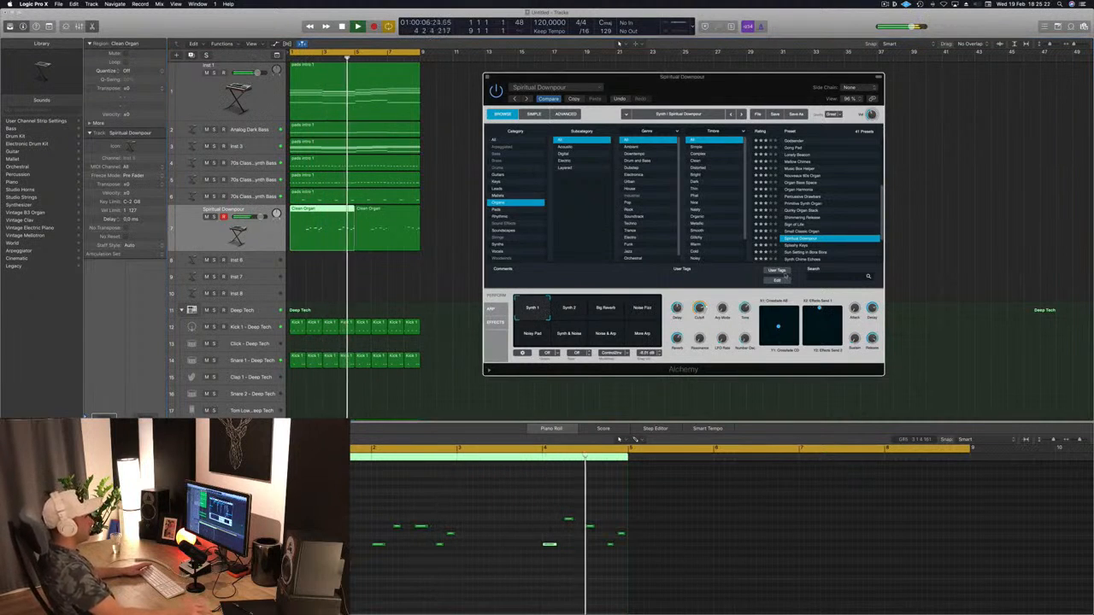
# Step: Load the Splashy Keys preset and audition it from the start of the loop, including its Key Driver variation
pyautogui.scroll(-2, 849, 211)
pyautogui.click(847, 216)
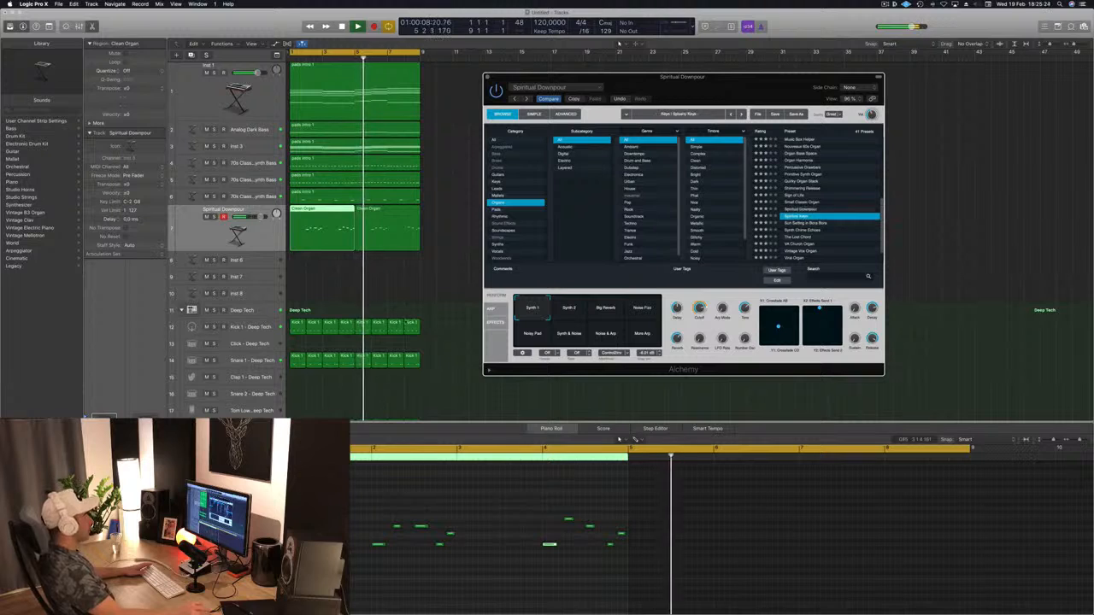
pyautogui.press('space')
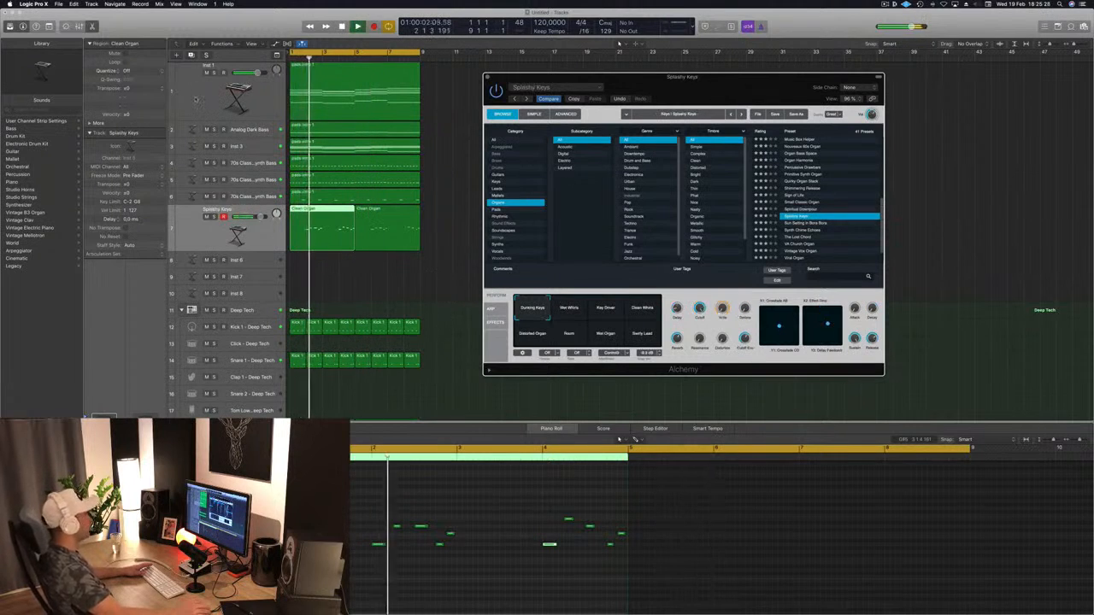
# Step: Load the Sun Setting in Bora Bora preset, restart playback and select both Clean Organ regions on its track
pyautogui.scroll(-1, 783, 209)
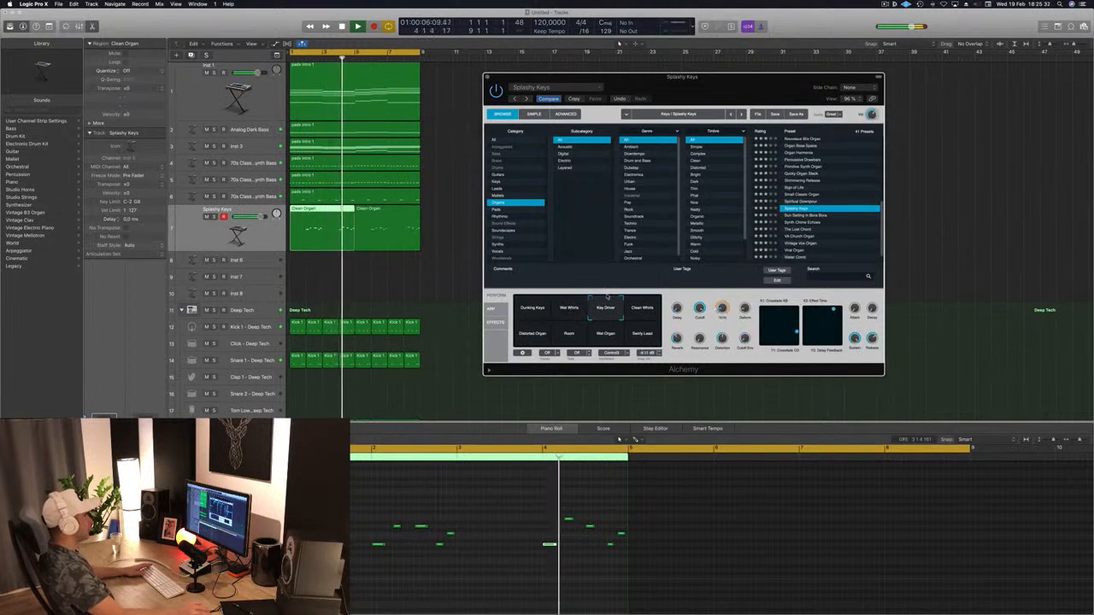
pyautogui.click(820, 215)
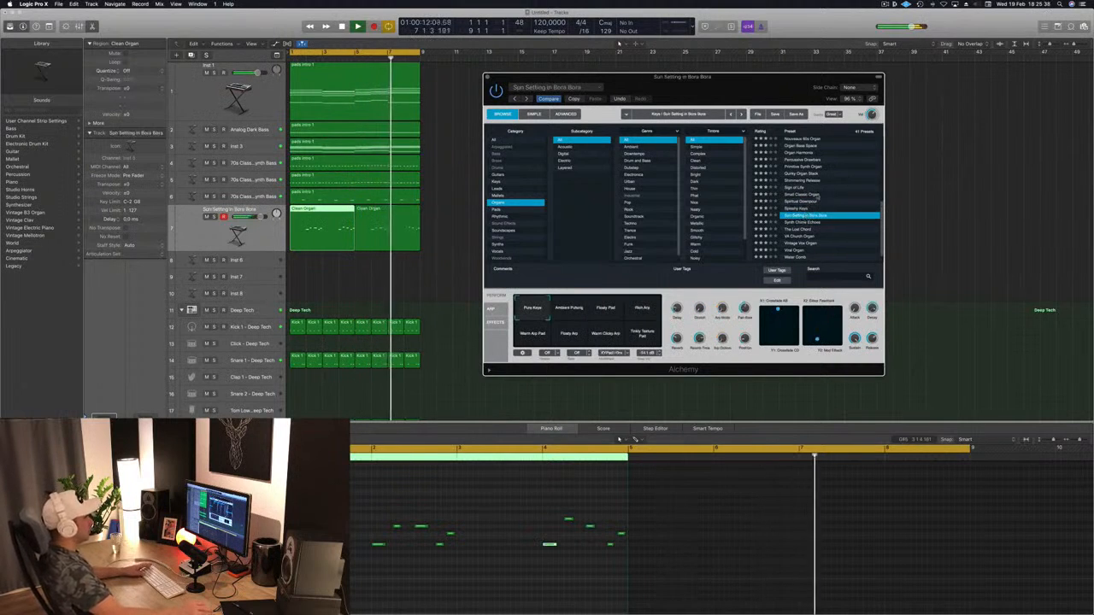
pyautogui.press('Return')
pyautogui.click(263, 242)
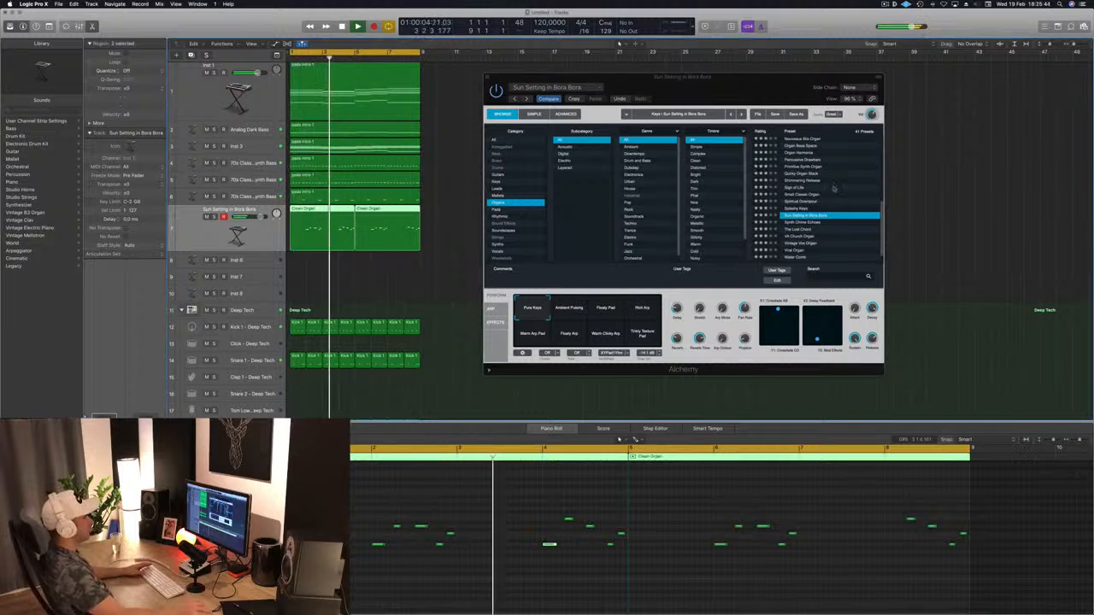
# Step: Audition Sun Setting in Bora Bora's Floaty Pad, Rich Arp and Warm Arp Pad variations, and return to Pure Keys
pyautogui.click(589, 313)
pyautogui.press('space')
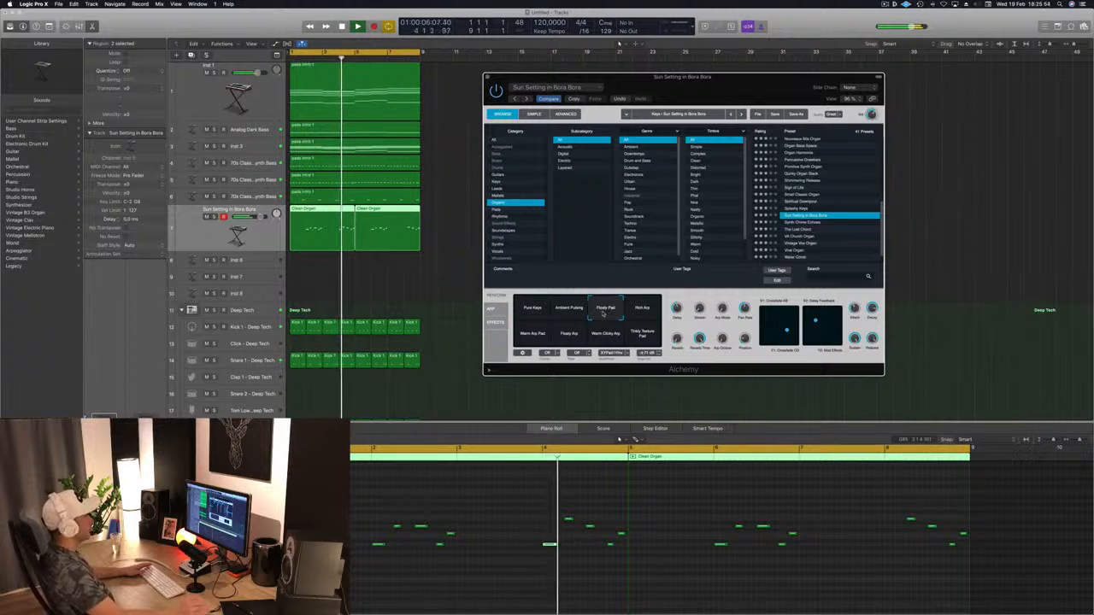
pyautogui.click(639, 309)
pyautogui.click(530, 336)
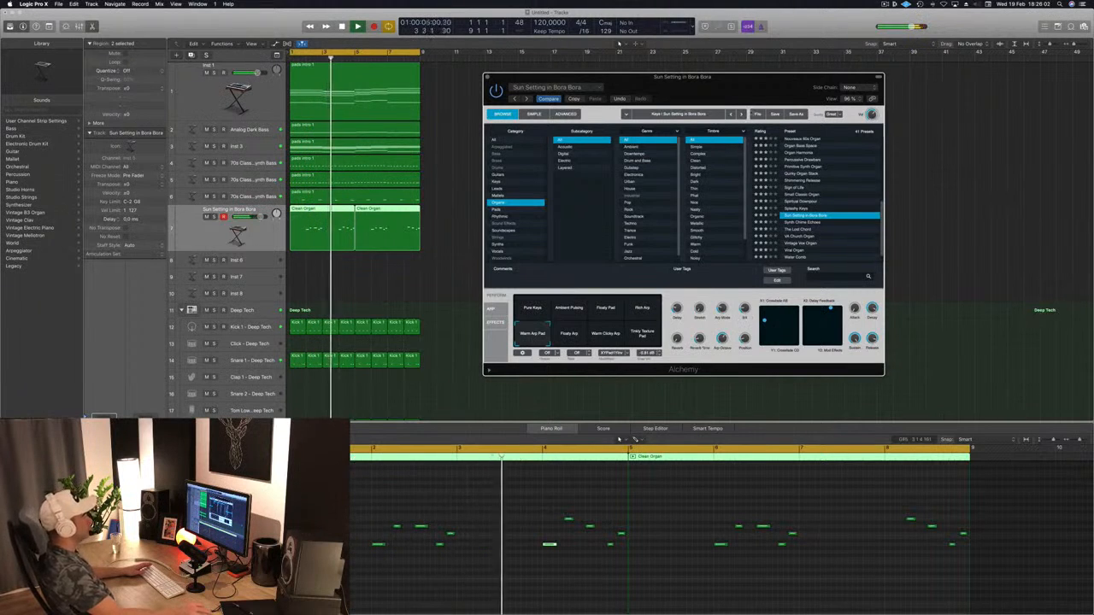
pyautogui.click(533, 311)
pyautogui.press('Return')
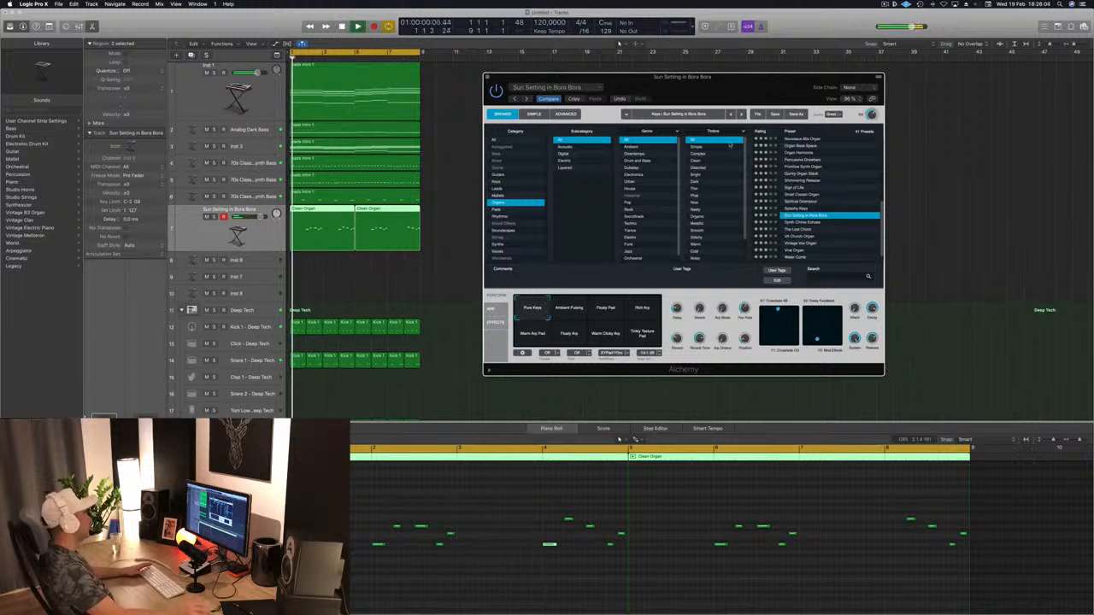
# Step: Hide the Alchemy window and select only the first Clean Organ region while the loop plays
pyautogui.moveTo(756, 85); pyautogui.dragTo(789, 87)
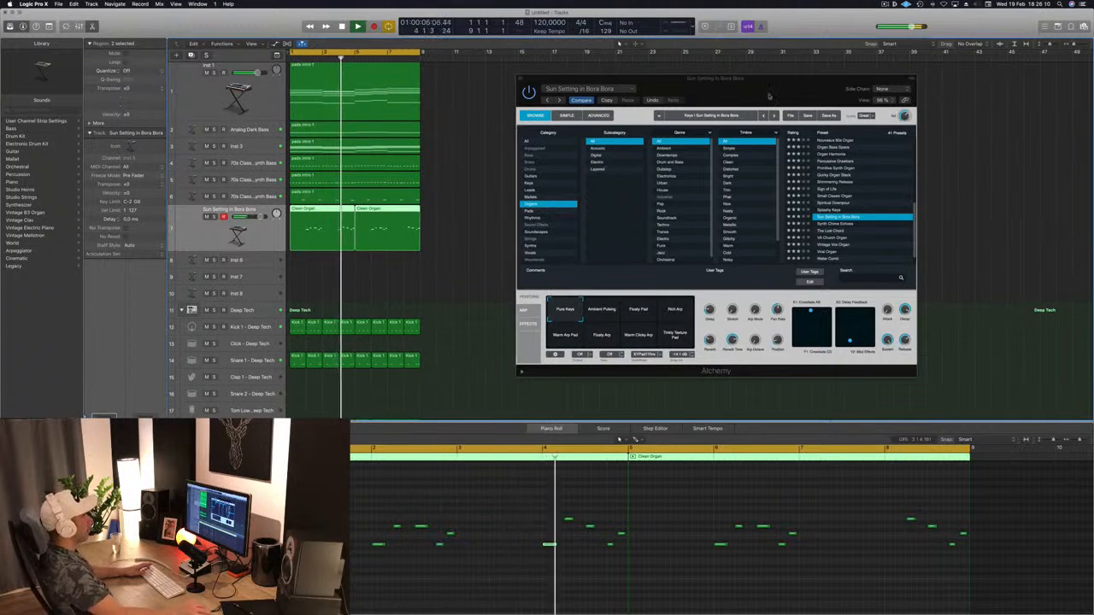
pyautogui.moveTo(699, 82); pyautogui.dragTo(570, 130)
pyautogui.press('v')
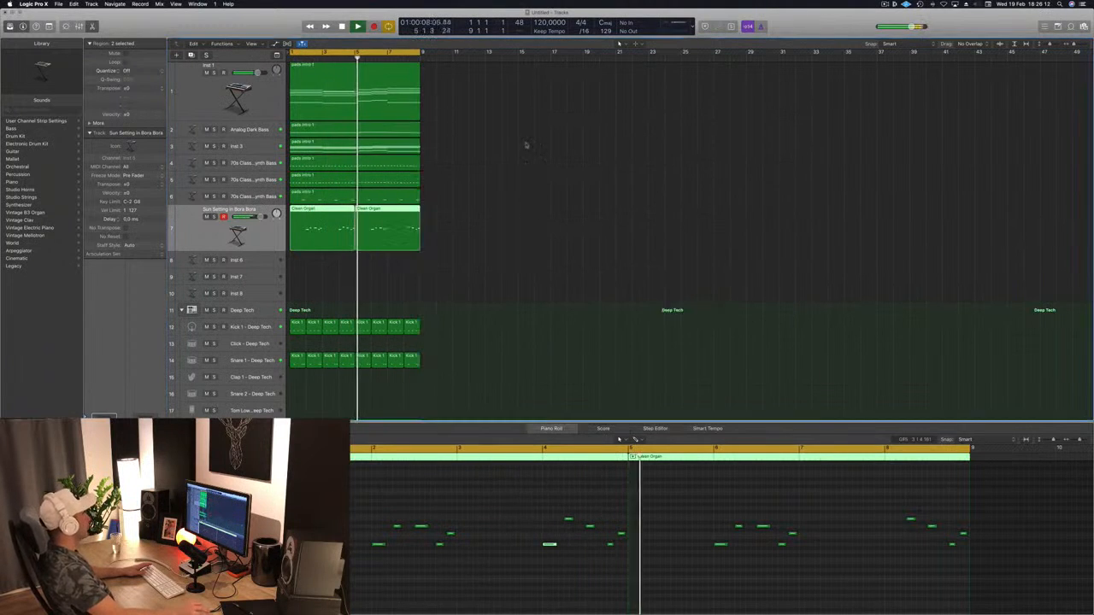
pyautogui.click(516, 255)
pyautogui.press('Right')
pyautogui.press('Left')
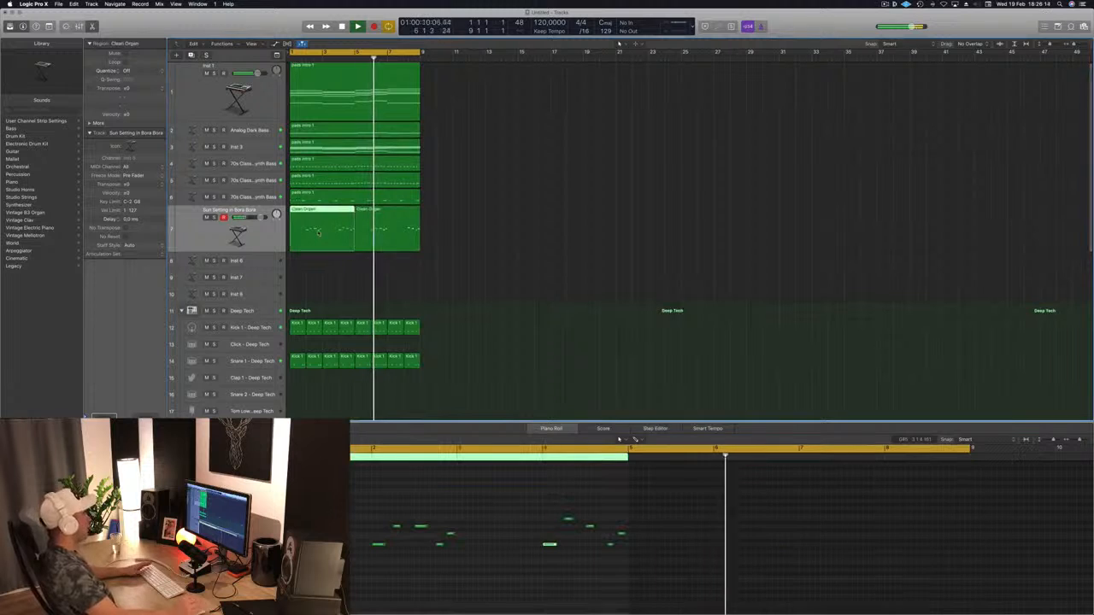
pyautogui.press('Right')
pyautogui.press('Left')
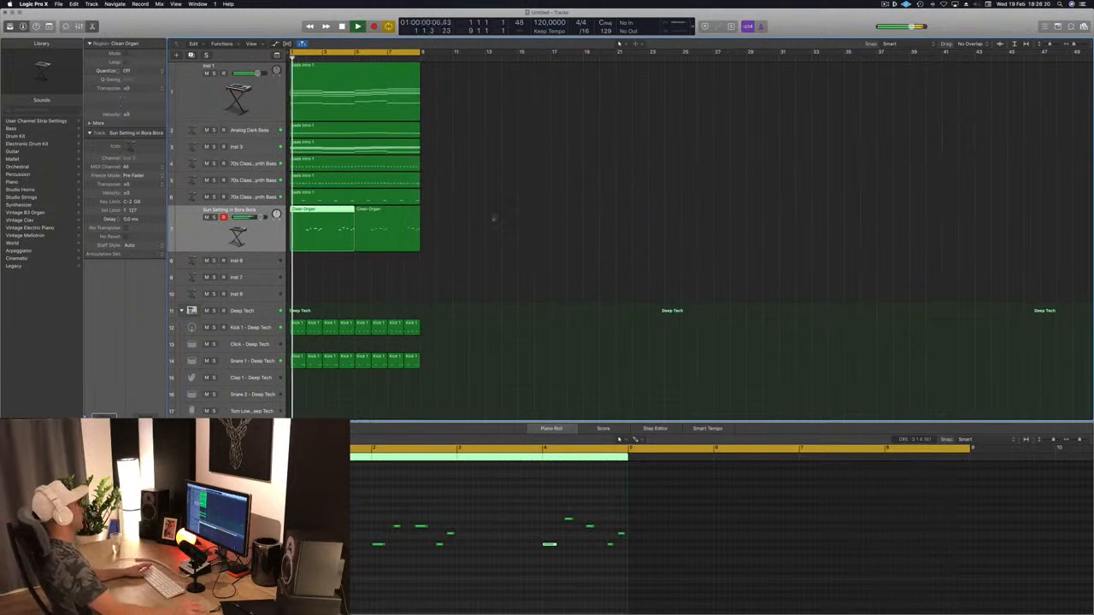
# Step: Copy the first Clean Organ region to the Inst 6 track and shift its notes about one bar earlier
pyautogui.press('space')
pyautogui.click(325, 216)
pyautogui.moveTo(325, 215); pyautogui.dragTo(319, 259)
pyautogui.moveTo(362, 509); pyautogui.dragTo(630, 569)
pyautogui.moveTo(378, 546); pyautogui.dragTo(328, 545)
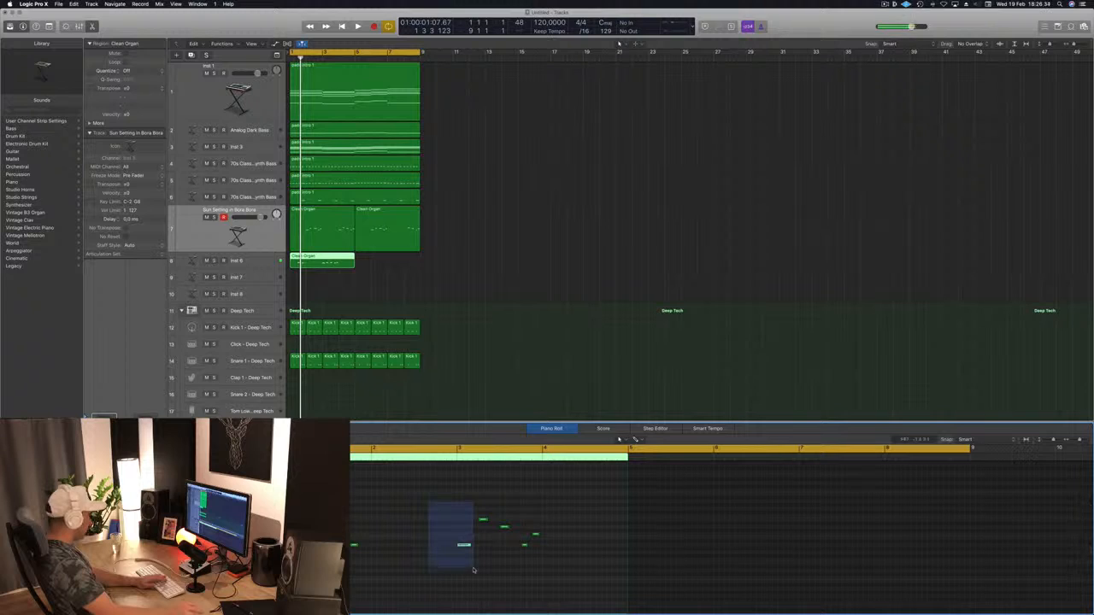
# Step: Select the Inst 6 track and thin out its copied melody, keeping just one higher note in each phrase
pyautogui.moveTo(473, 570); pyautogui.dragTo(472, 570)
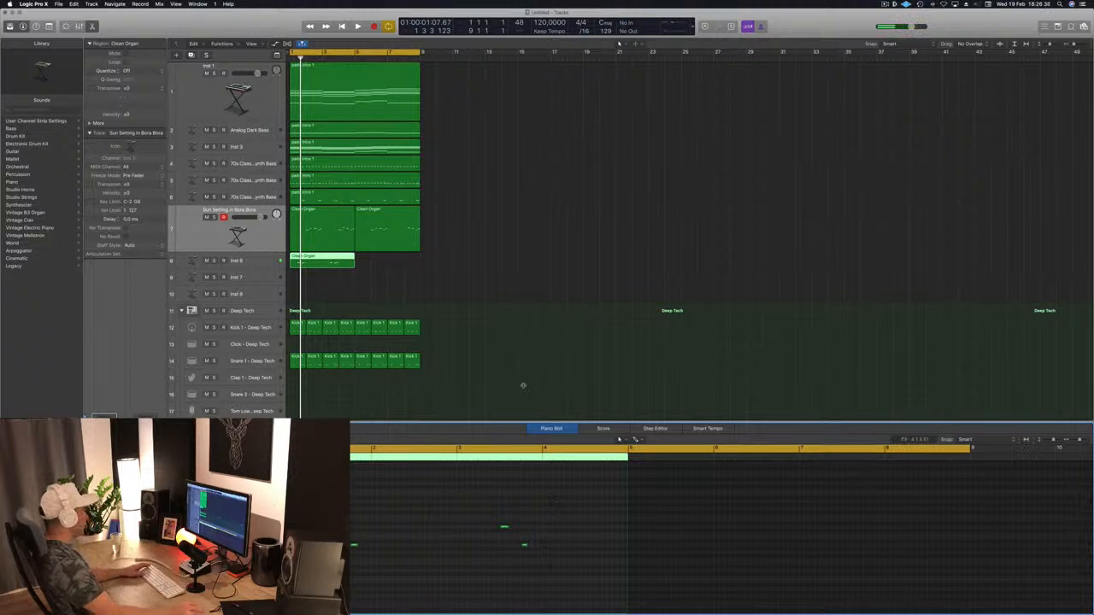
pyautogui.press('space')
pyautogui.click(268, 259)
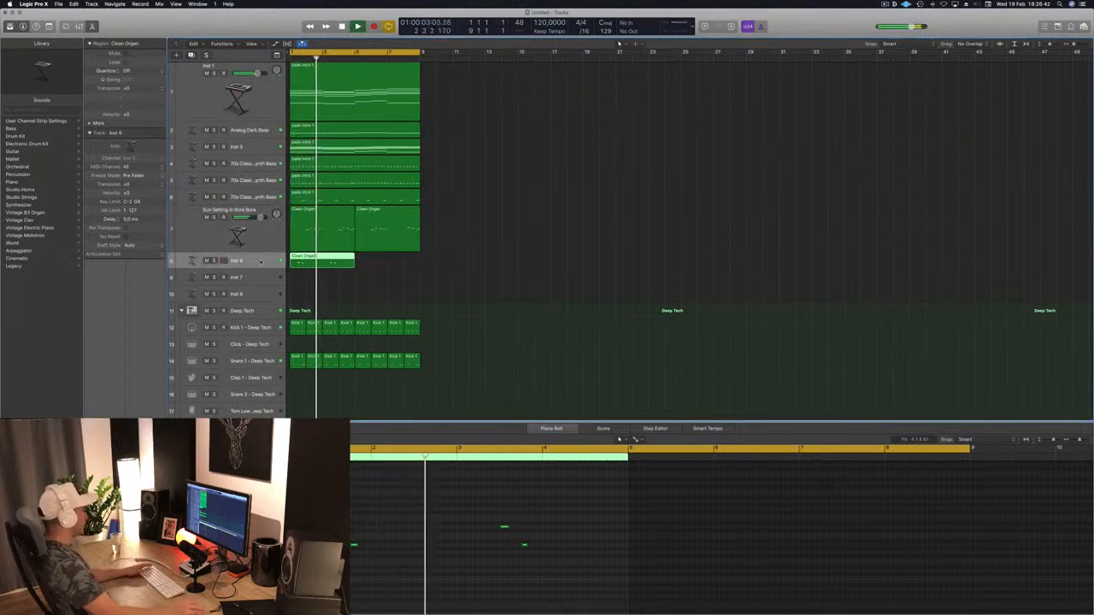
pyautogui.press('space')
pyautogui.press('space')
pyautogui.moveTo(364, 519); pyautogui.dragTo(357, 555)
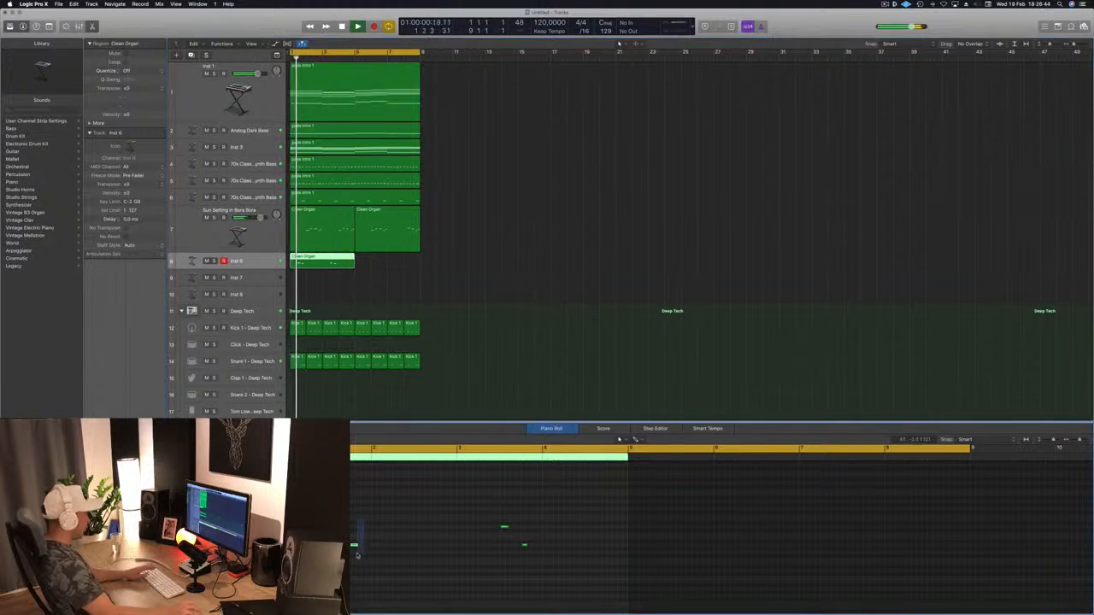
pyautogui.press('BackSpace')
pyautogui.moveTo(519, 508); pyautogui.dragTo(544, 559)
pyautogui.press('BackSpace')
# Step: Lengthen the remaining Inst 6 notes to about half a bar and repeat the pattern as one eight-bar region
pyautogui.moveTo(564, 515); pyautogui.dragTo(370, 527)
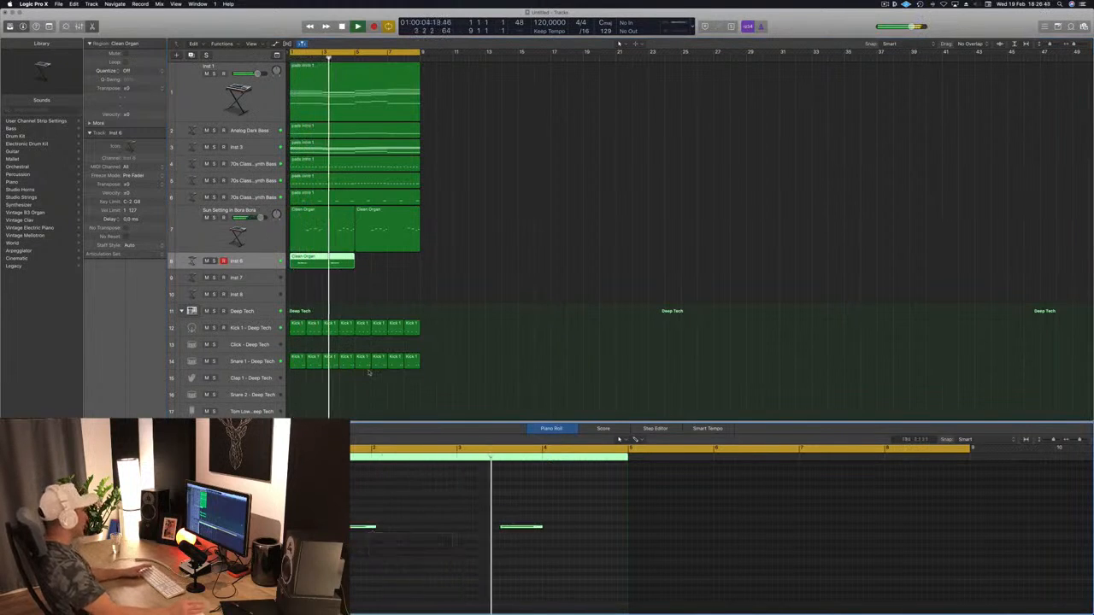
pyautogui.moveTo(328, 261); pyautogui.dragTo(351, 270)
pyautogui.press('space')
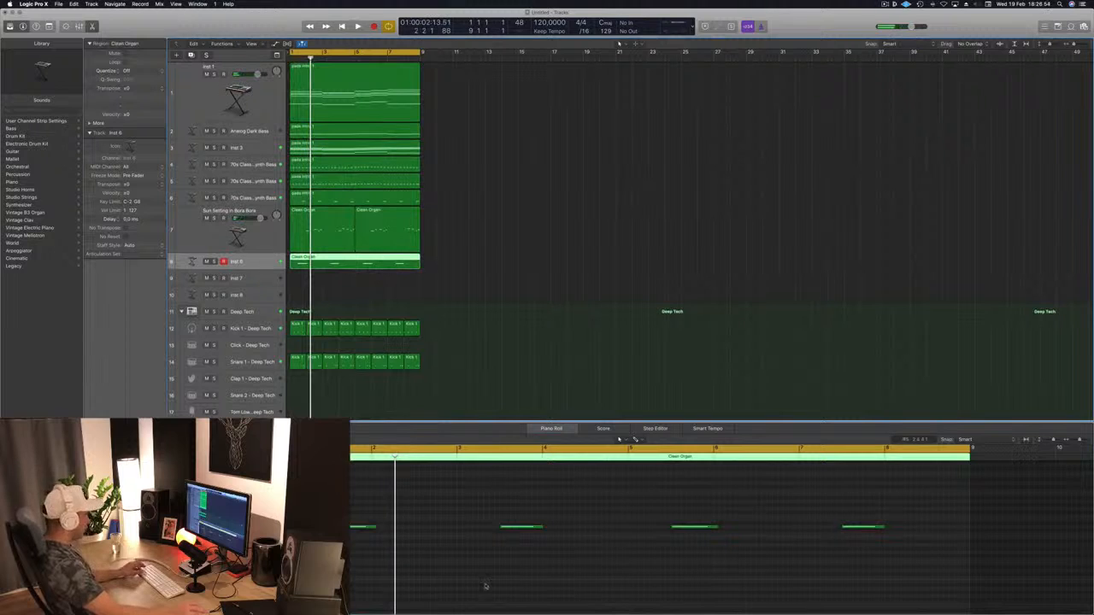
pyautogui.scroll(-2, 458, 569)
pyautogui.click(379, 514)
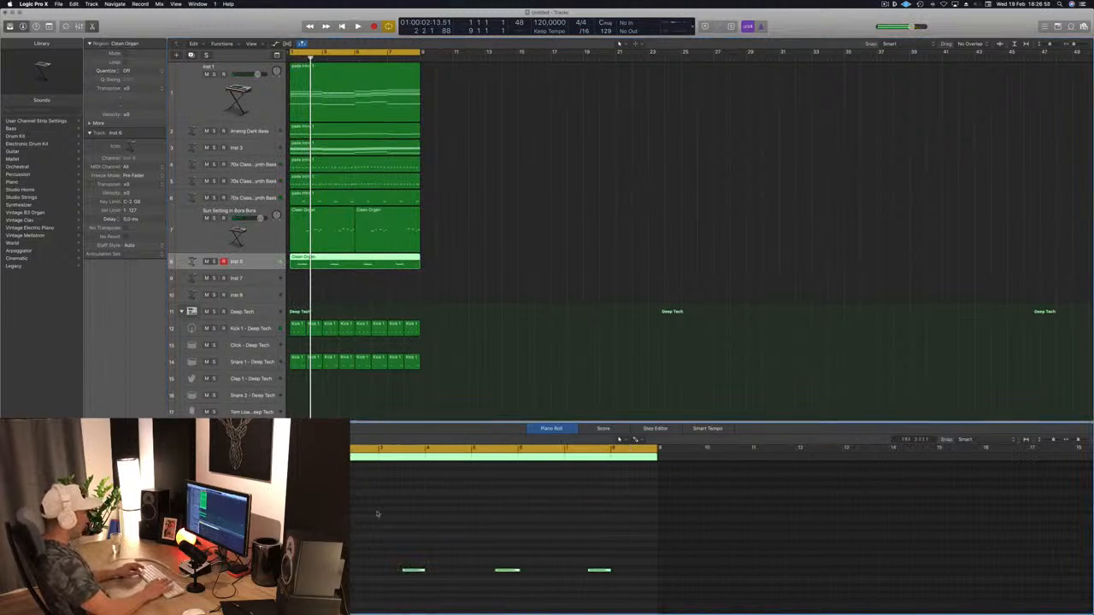
# Step: Open the Alchemy synth of the Inst 6 track, place its window over the arrangement and restart playback
pyautogui.click(260, 258)
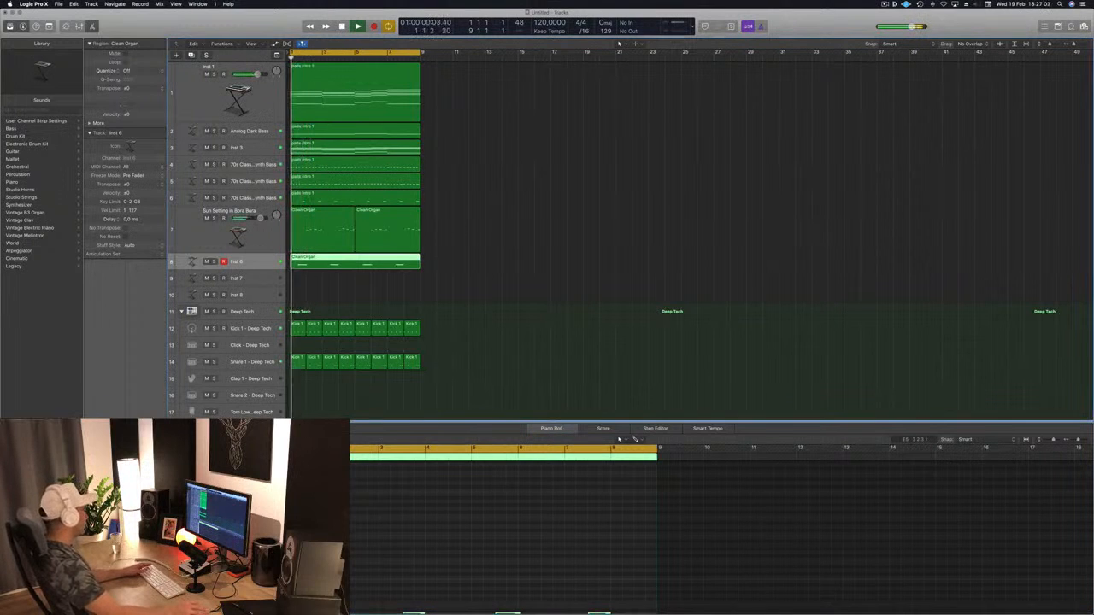
pyautogui.doubleClick(192, 262)
pyautogui.moveTo(145, 21); pyautogui.dragTo(548, 109)
pyautogui.press('space')
pyautogui.press('space')
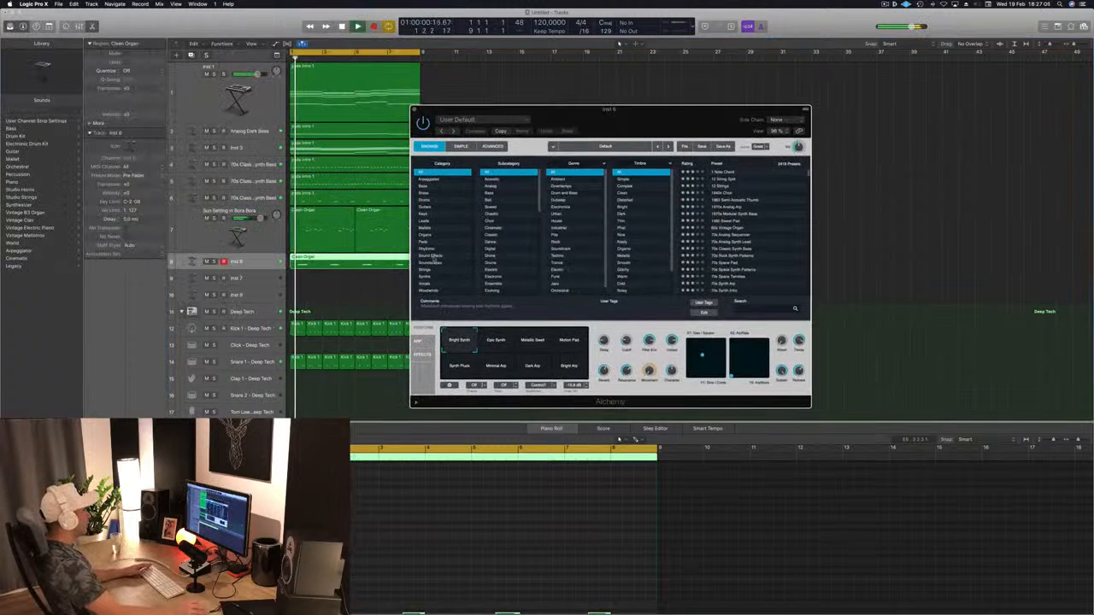
# Step: Filter the presets to the Soundscapes category, load Aftermath and solo the track to hear it from the start
pyautogui.click(429, 264)
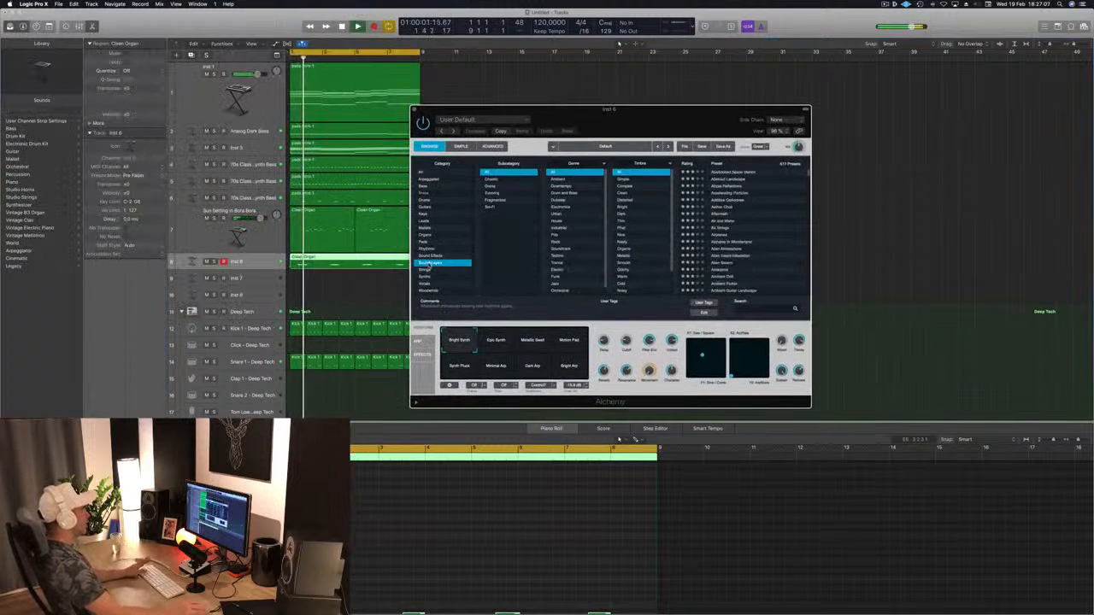
pyautogui.click(726, 214)
pyautogui.moveTo(630, 122); pyautogui.dragTo(728, 112)
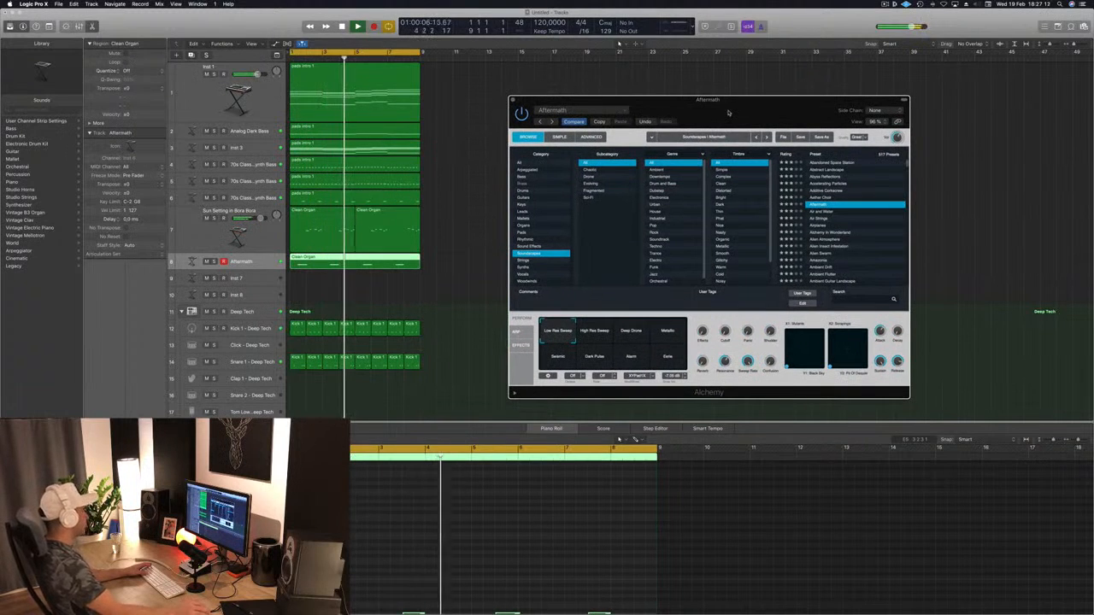
pyautogui.press('super+w')
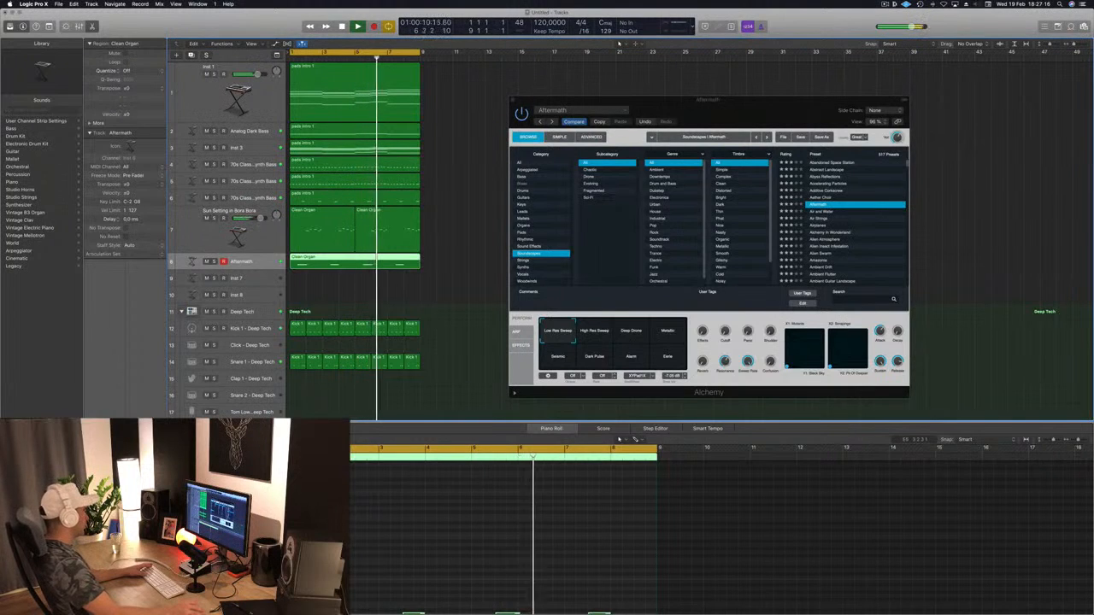
pyautogui.press('Return')
pyautogui.press('s')
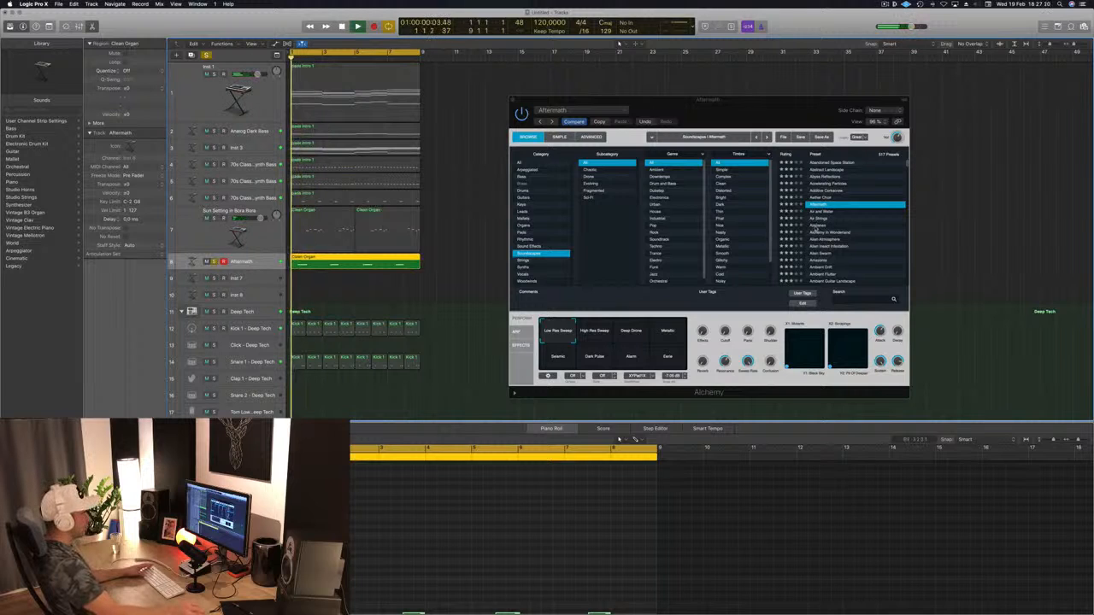
# Step: Load the Airplanes preset, audition it alone with the region's notes in view, and unsolo the track
pyautogui.click(816, 225)
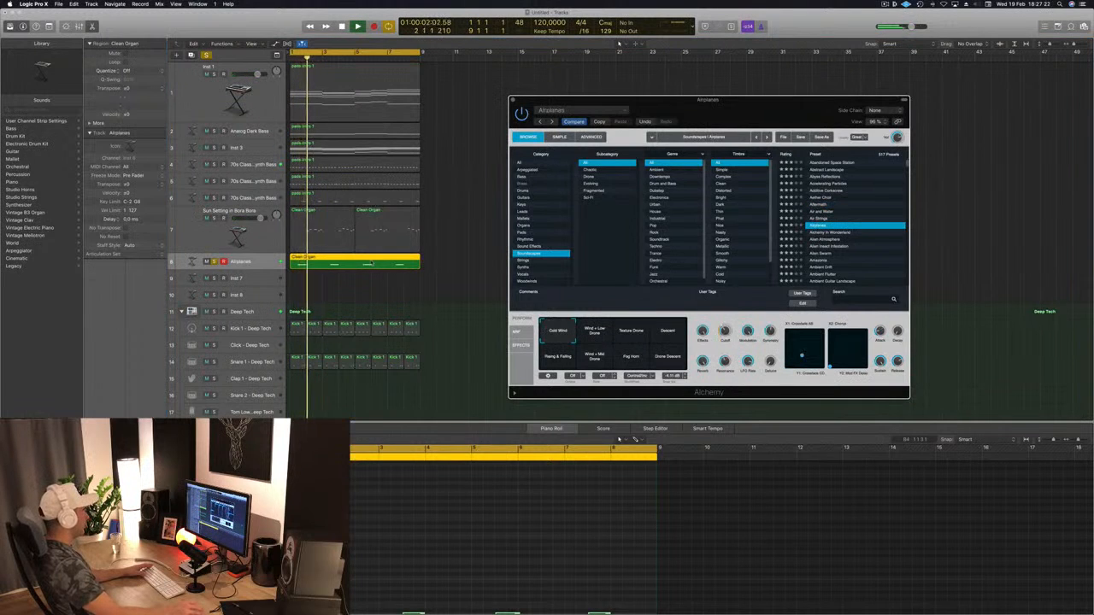
pyautogui.scroll(-2, 398, 551)
pyautogui.click(398, 554)
pyautogui.scroll(-2, 398, 554)
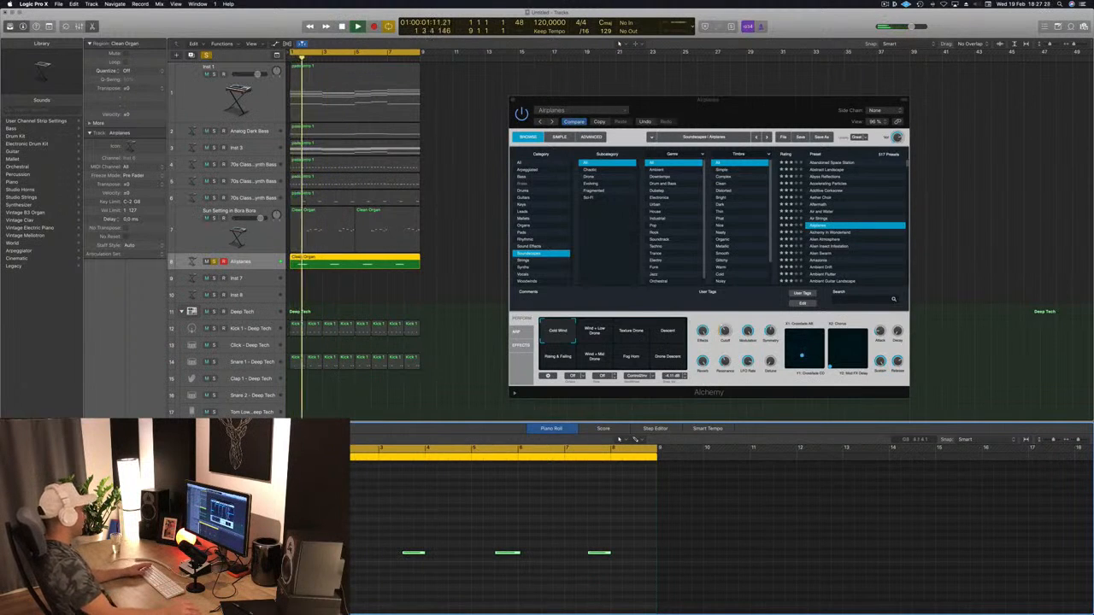
pyautogui.press('s')
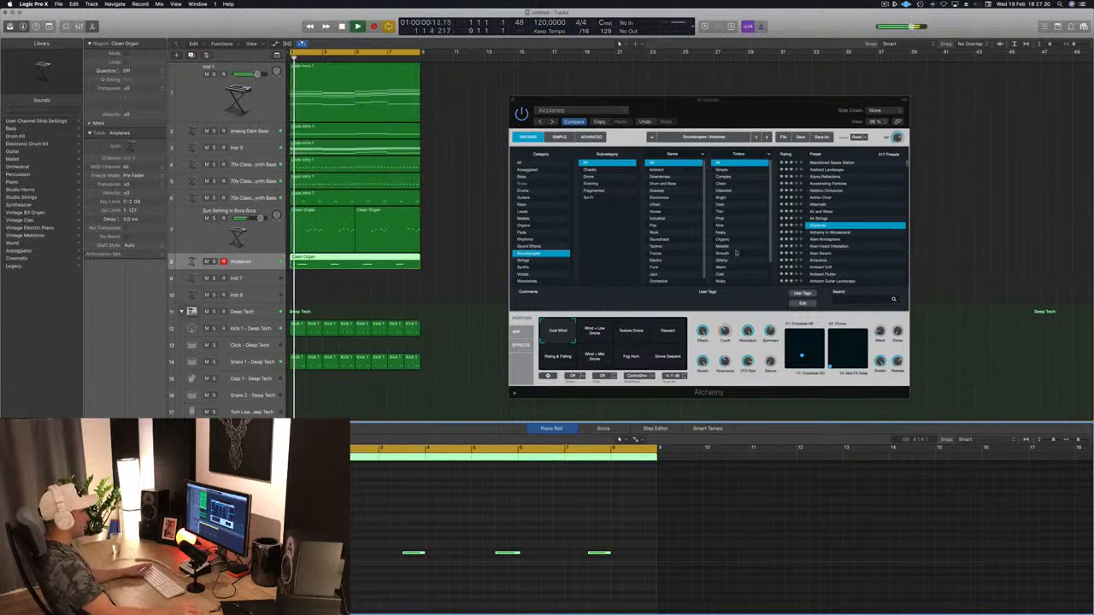
# Step: Audition the Alien Swarm and Ambient Drift soundscape presets against the full mix
pyautogui.click(825, 253)
pyautogui.moveTo(793, 109); pyautogui.dragTo(761, 85)
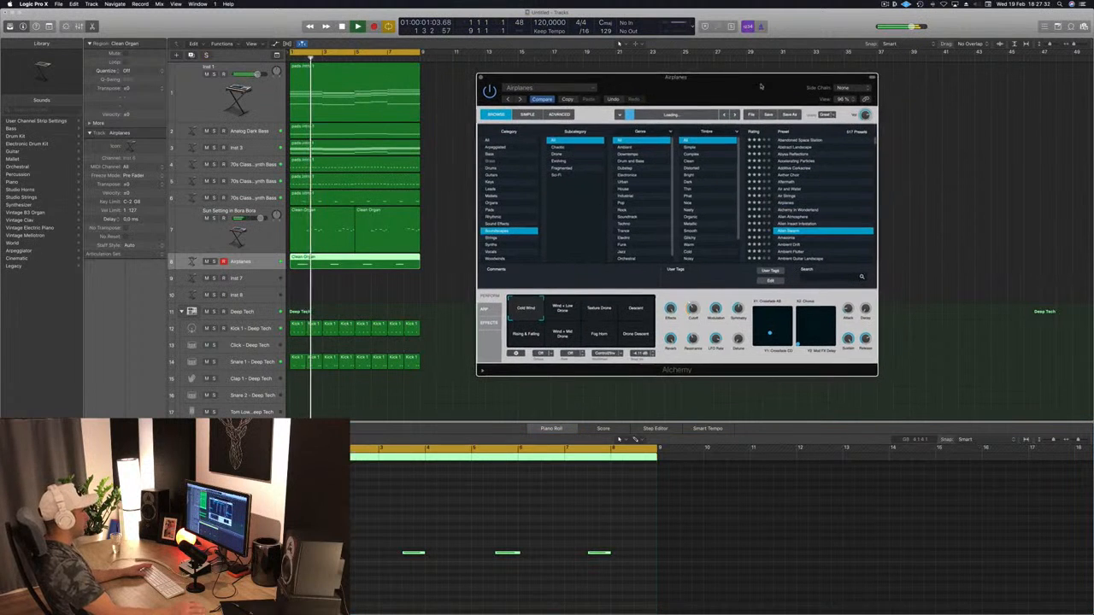
pyautogui.click(794, 217)
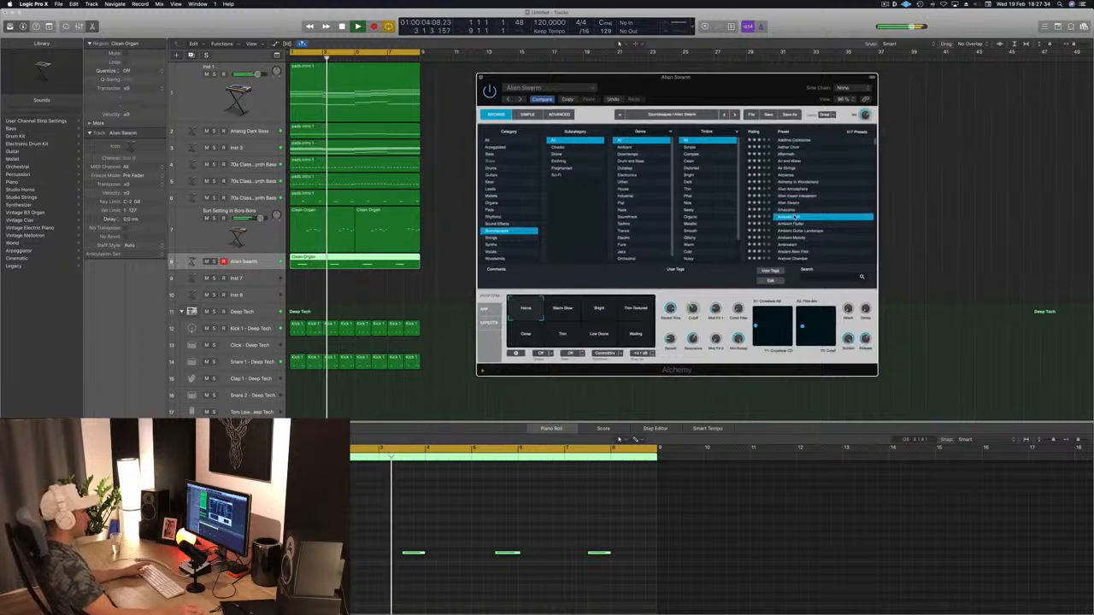
pyautogui.click(449, 519)
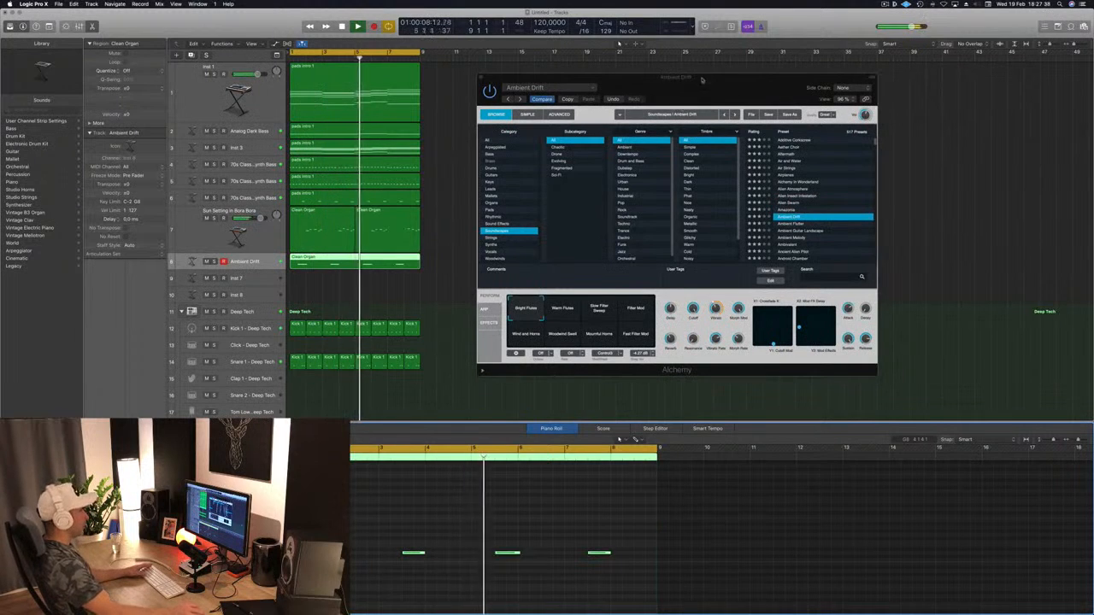
pyautogui.moveTo(713, 89); pyautogui.dragTo(822, 108)
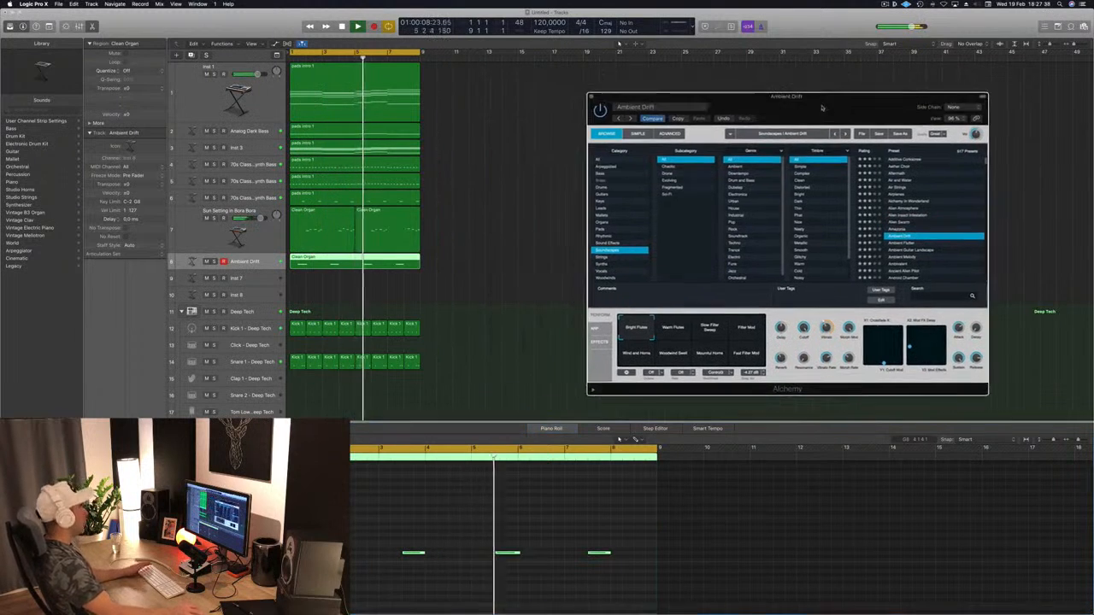
# Step: Audition the Ambivalent preset, and load Angry Microbes further down the soundscape list
pyautogui.click(894, 265)
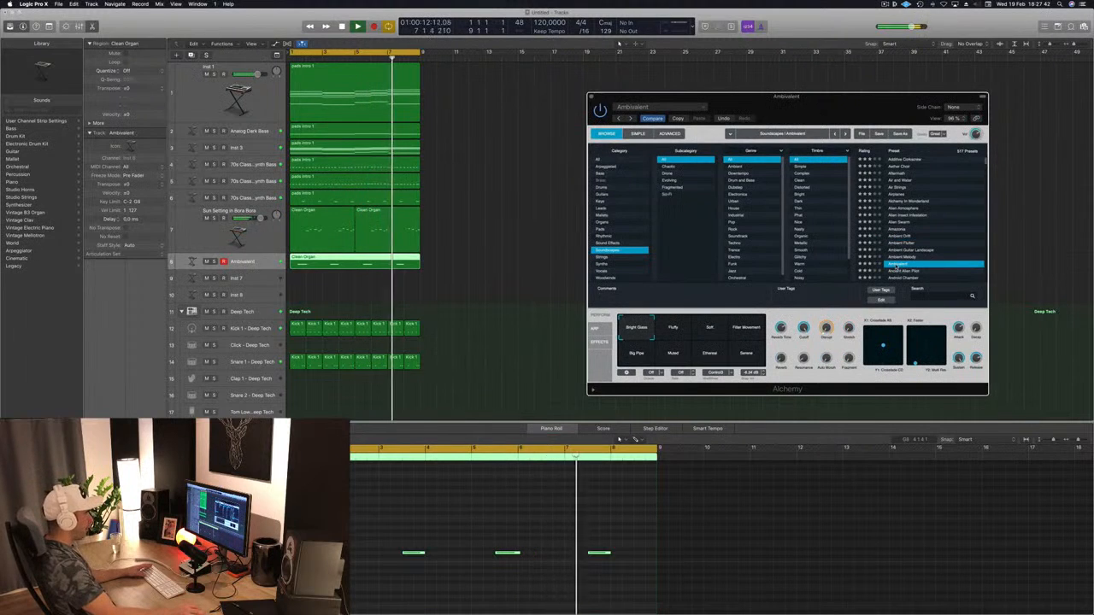
pyautogui.scroll(-2, 906, 264)
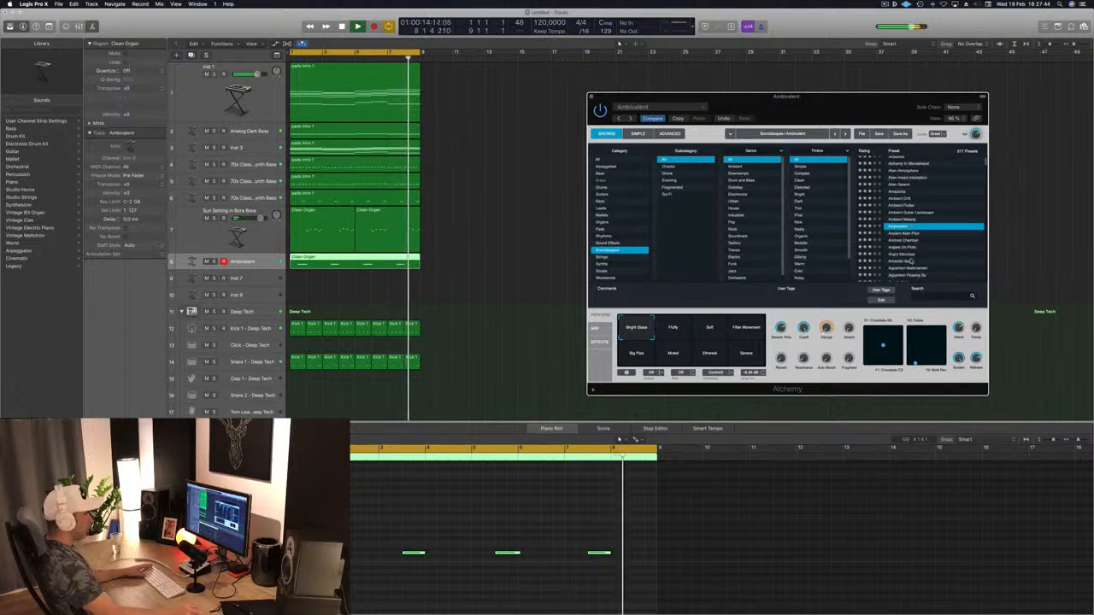
pyautogui.click(915, 255)
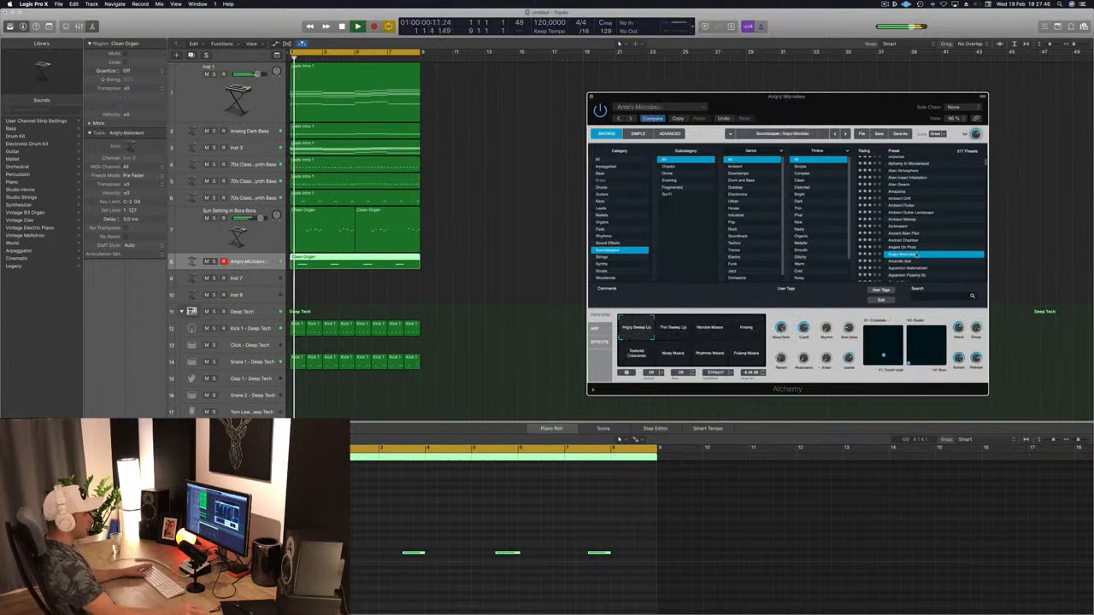
# Step: Load the Antarctic Sun preset and audition its Velocity Filter, Odd Atmos, Vocal Glide and Squeaks variations against the mix
pyautogui.scroll(-2, 939, 248)
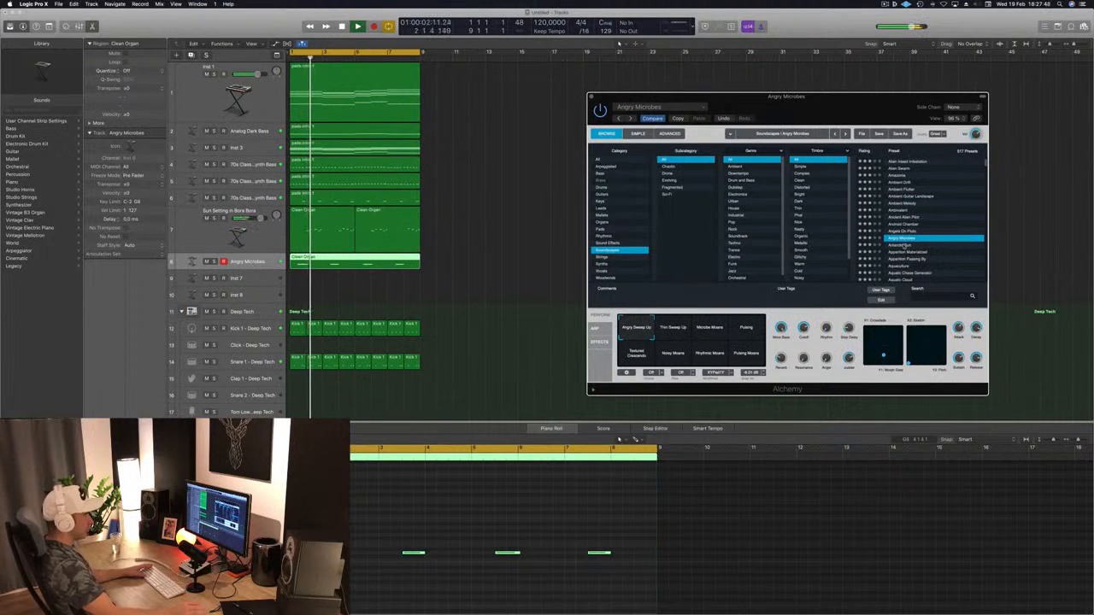
pyautogui.click(901, 246)
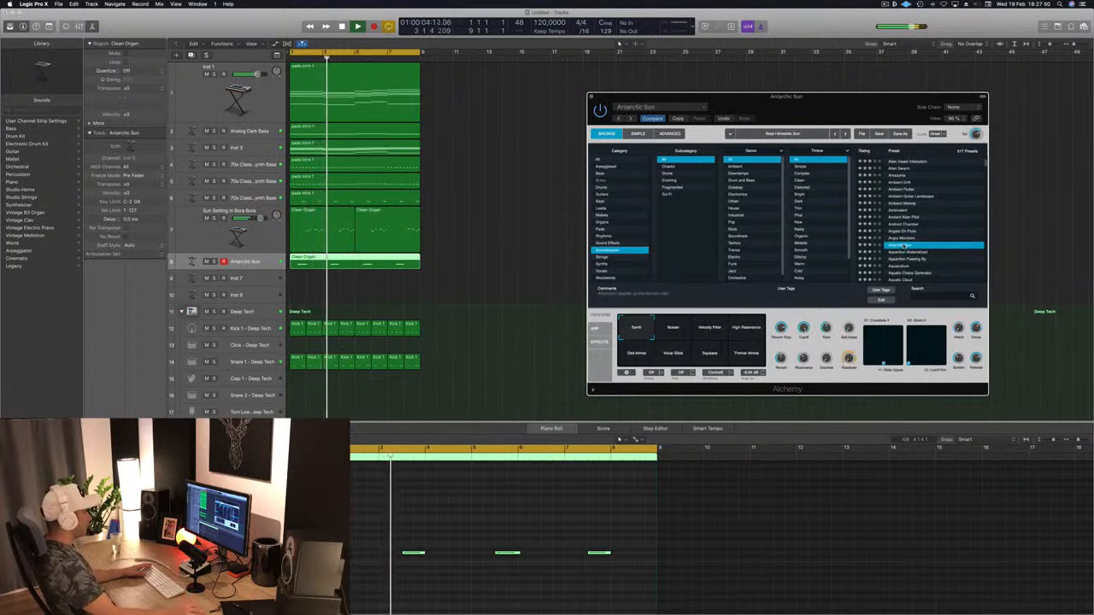
pyautogui.scroll(-3, 896, 245)
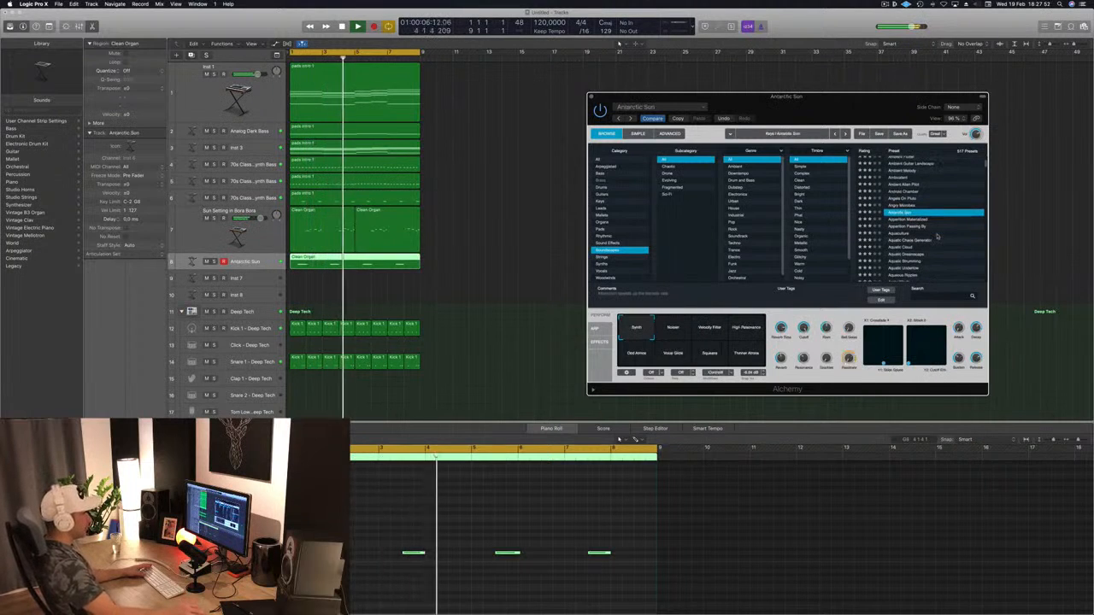
pyautogui.click(710, 328)
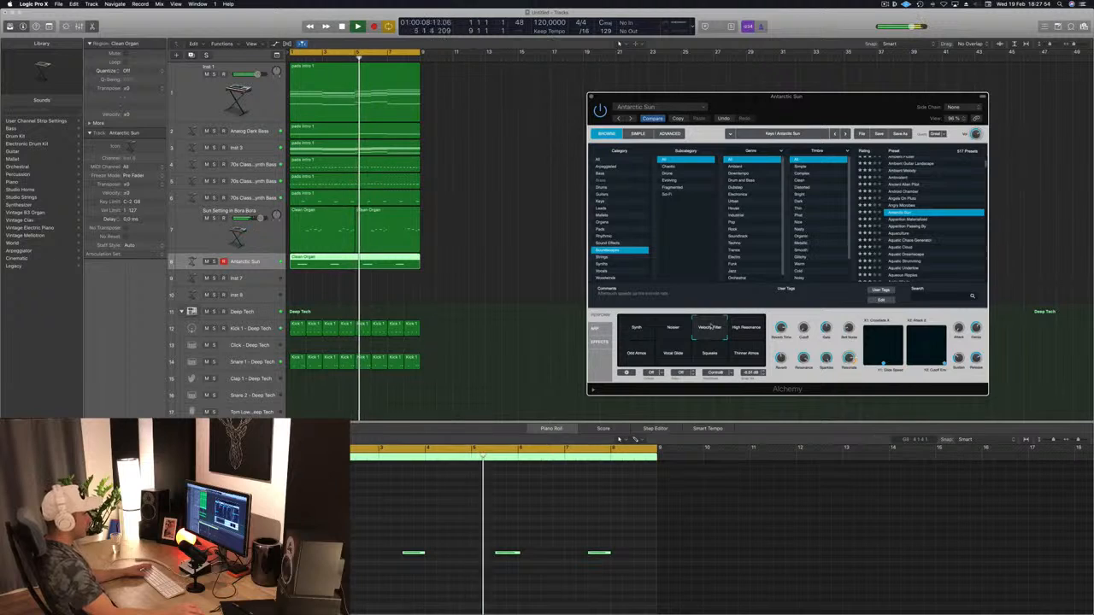
pyautogui.click(636, 353)
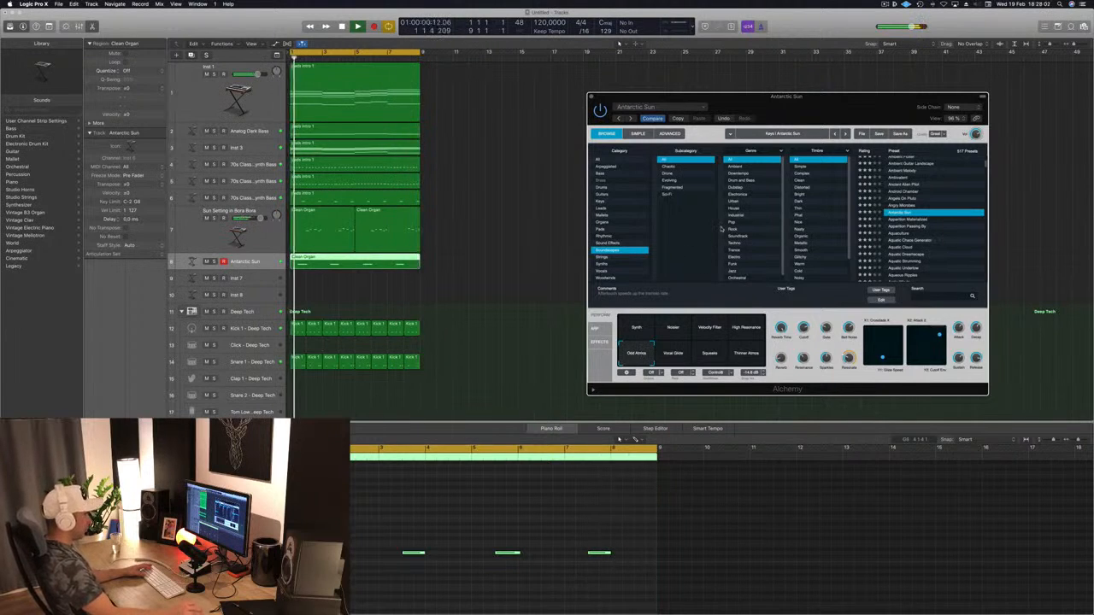
pyautogui.click(677, 346)
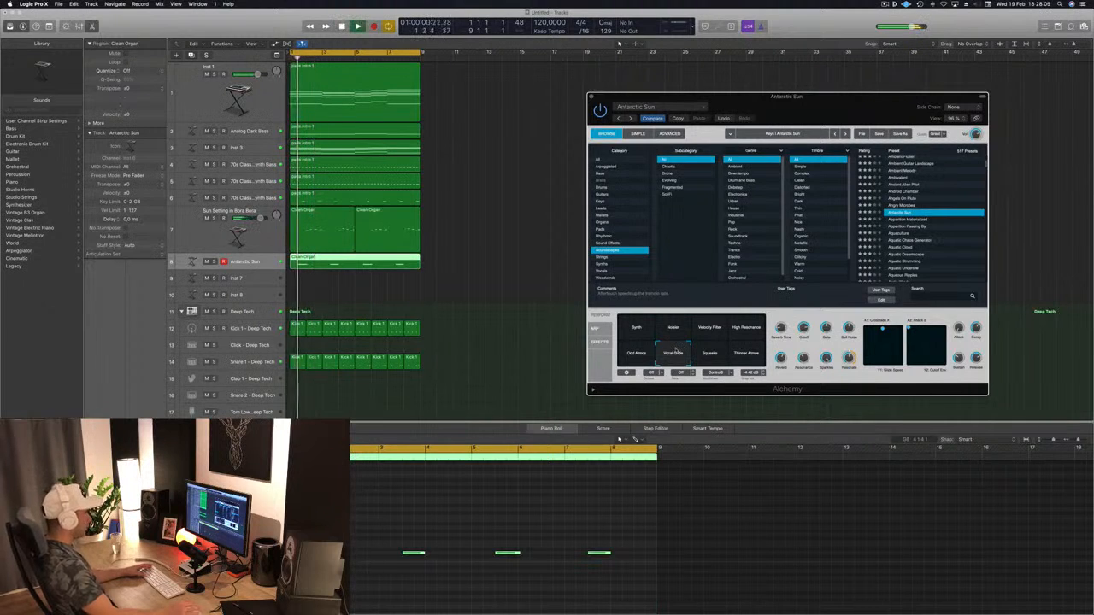
pyautogui.click(710, 355)
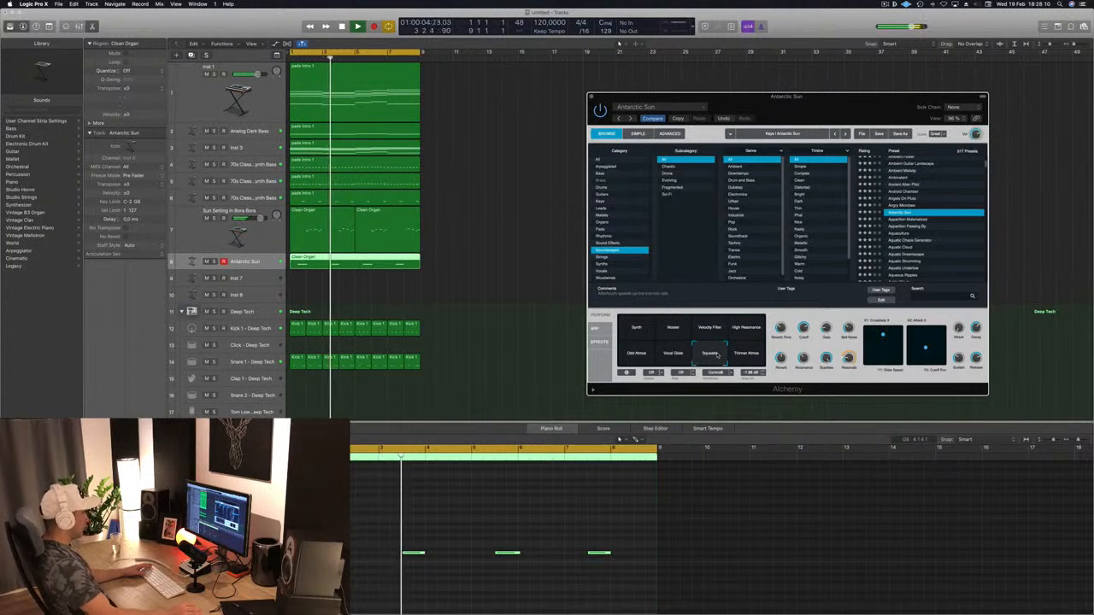
# Step: Audition the Apparition Passing By and Aquatic Chaos Generator presets, and load Benevolence further down the list
pyautogui.click(907, 227)
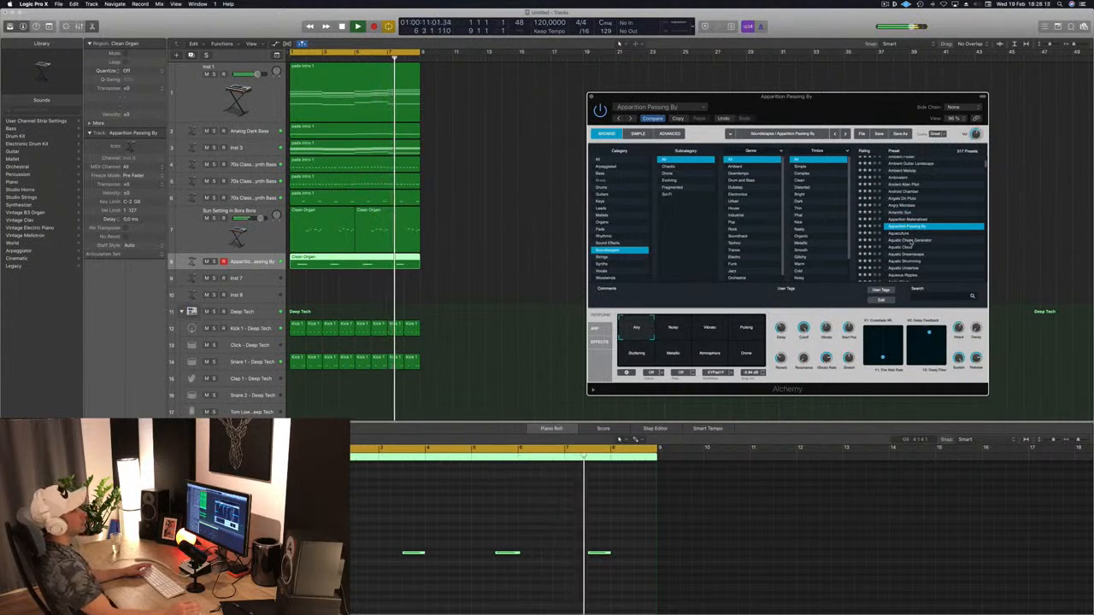
pyautogui.click(912, 240)
pyautogui.scroll(-3, 944, 244)
pyautogui.click(893, 250)
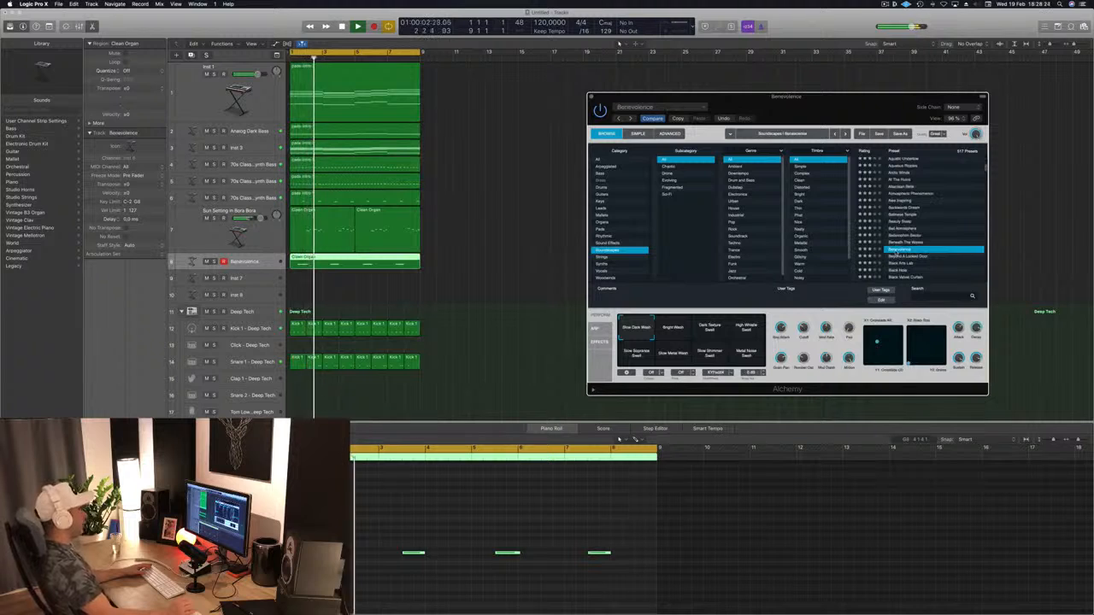
# Step: Audition the Bright Wash and Metal Noise Swell variations of Benevolence during playback
pyautogui.press('space')
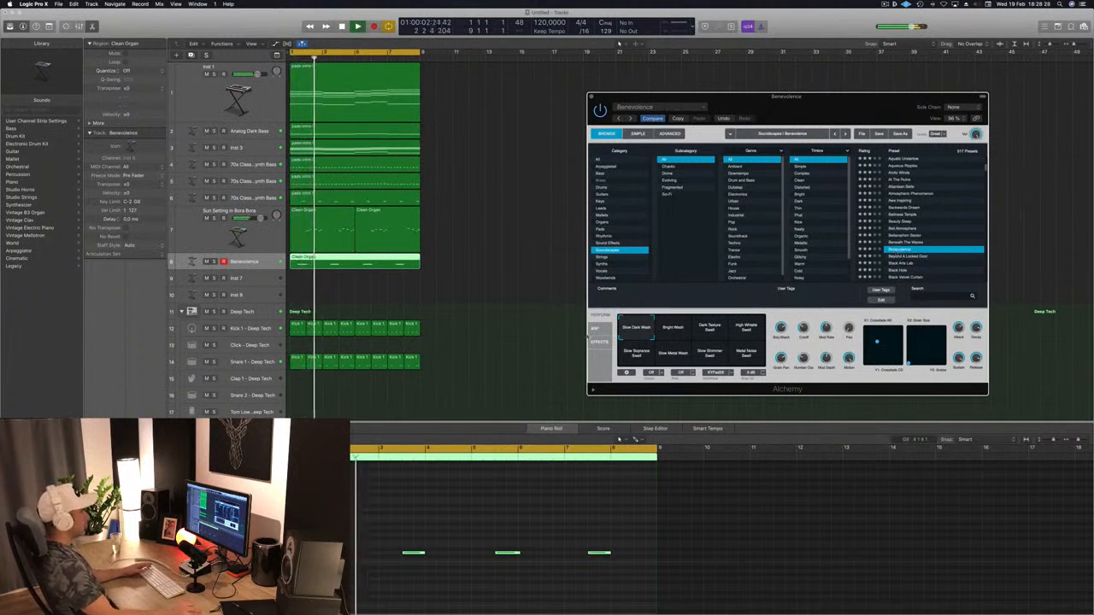
pyautogui.click(676, 329)
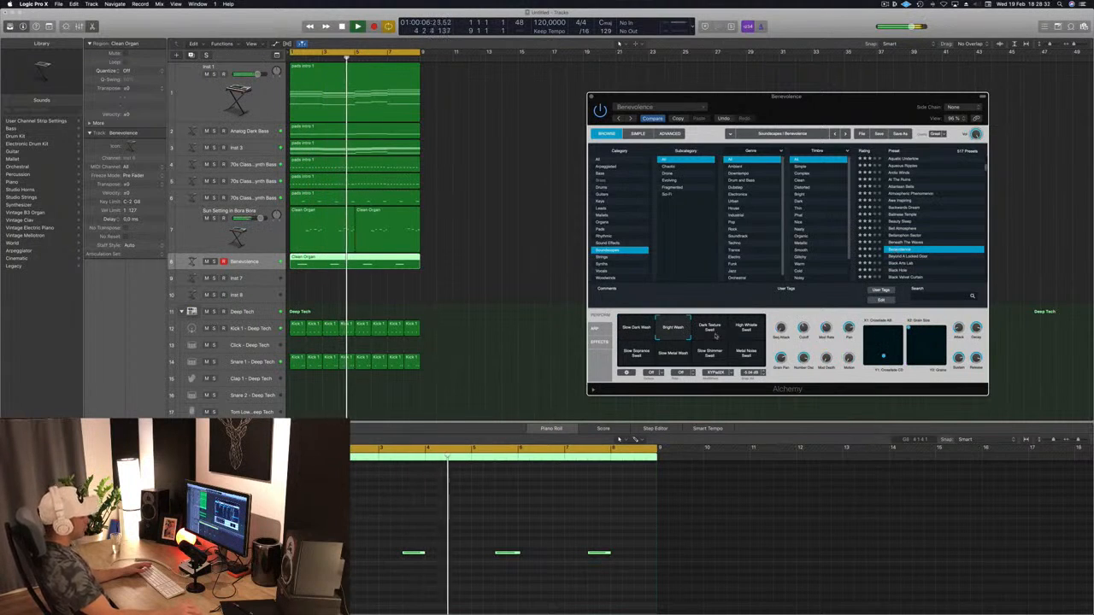
pyautogui.click(752, 350)
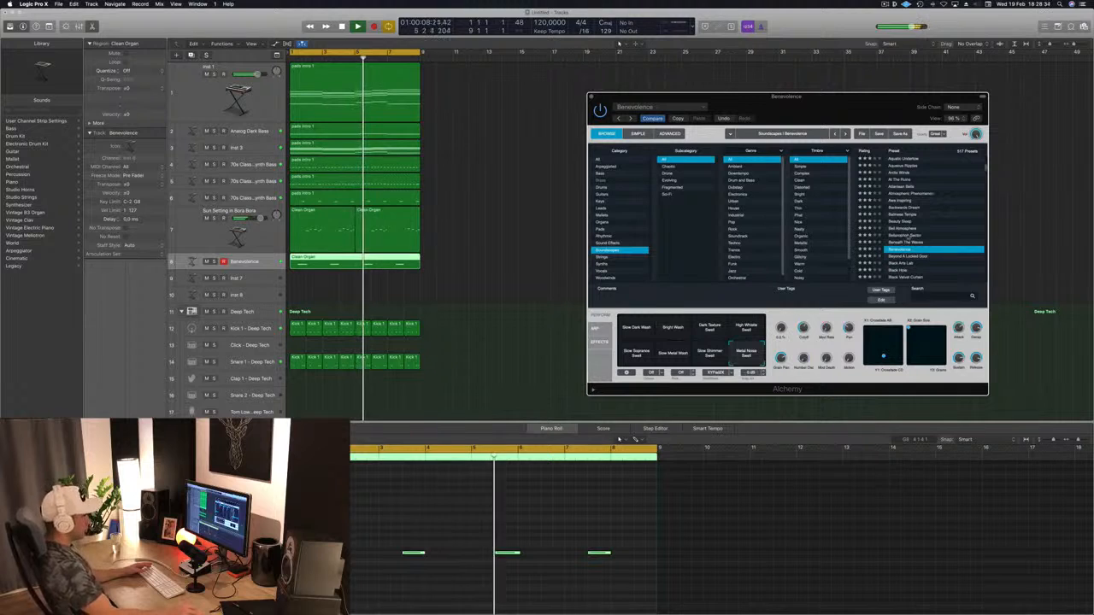
# Step: Load the Black Arts Lab preset, compare its performance variations, including Hammer Wash, Reaction and Pressure Wave, and choose Pitched Pressure
pyautogui.scroll(-3, 926, 229)
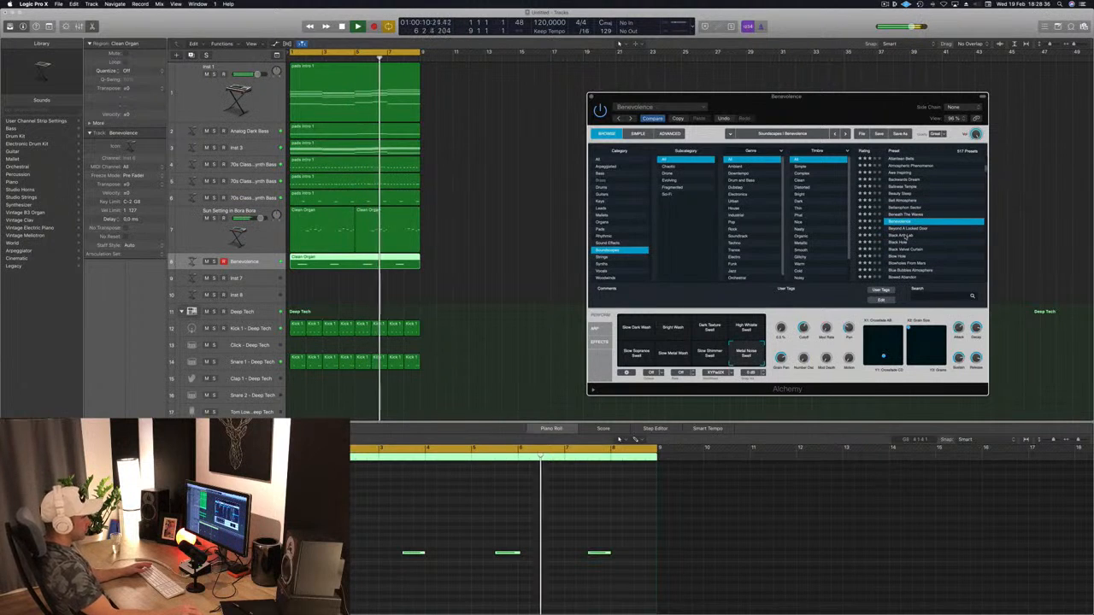
pyautogui.click(898, 235)
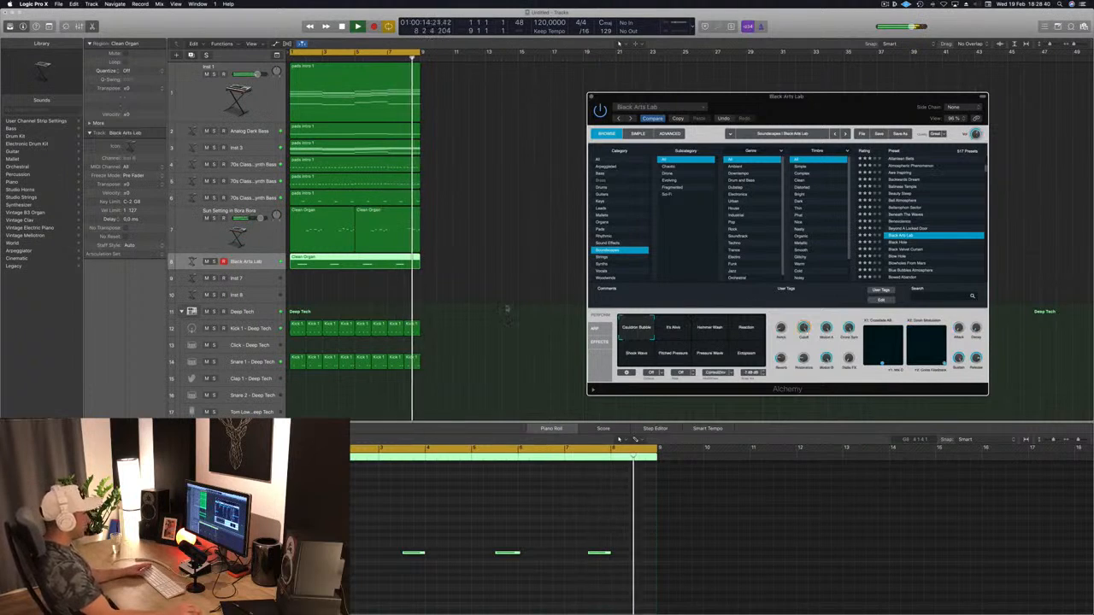
pyautogui.click(673, 331)
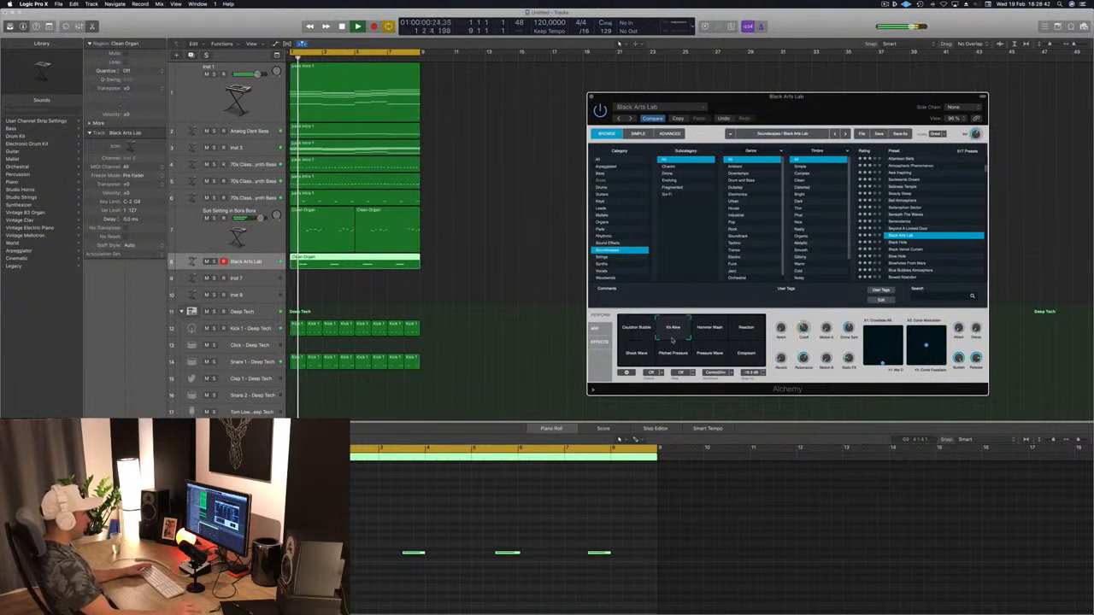
pyautogui.click(711, 326)
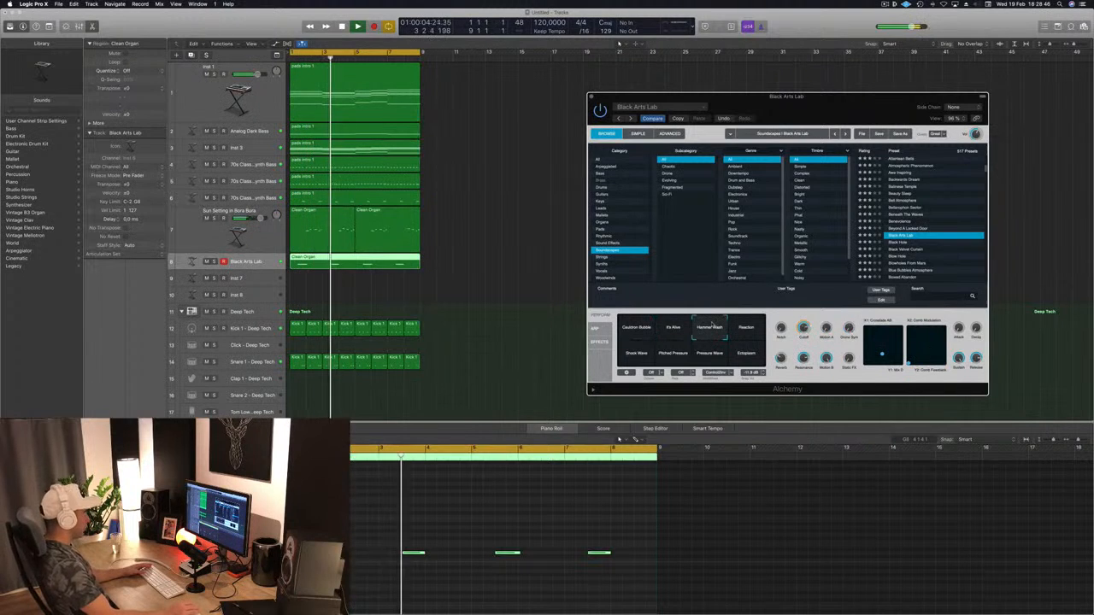
pyautogui.click(740, 330)
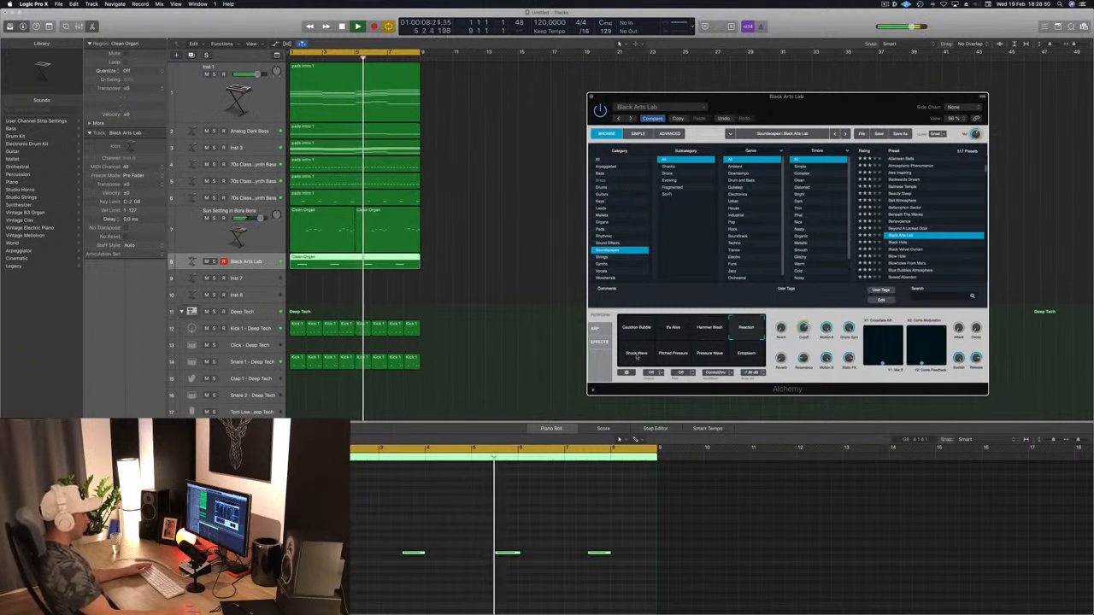
pyautogui.click(672, 353)
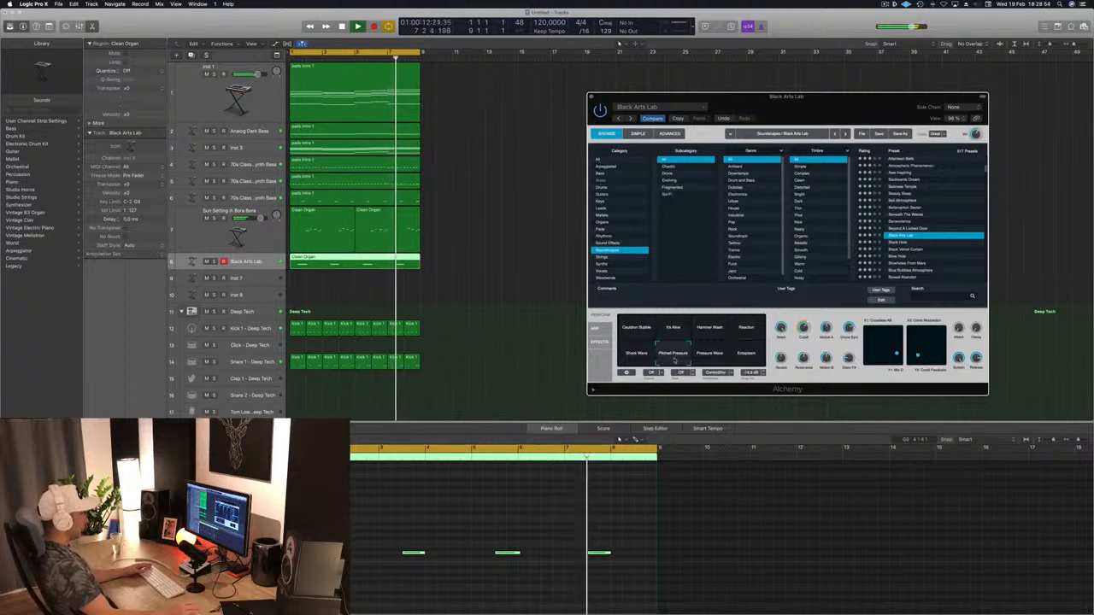
pyautogui.click(715, 358)
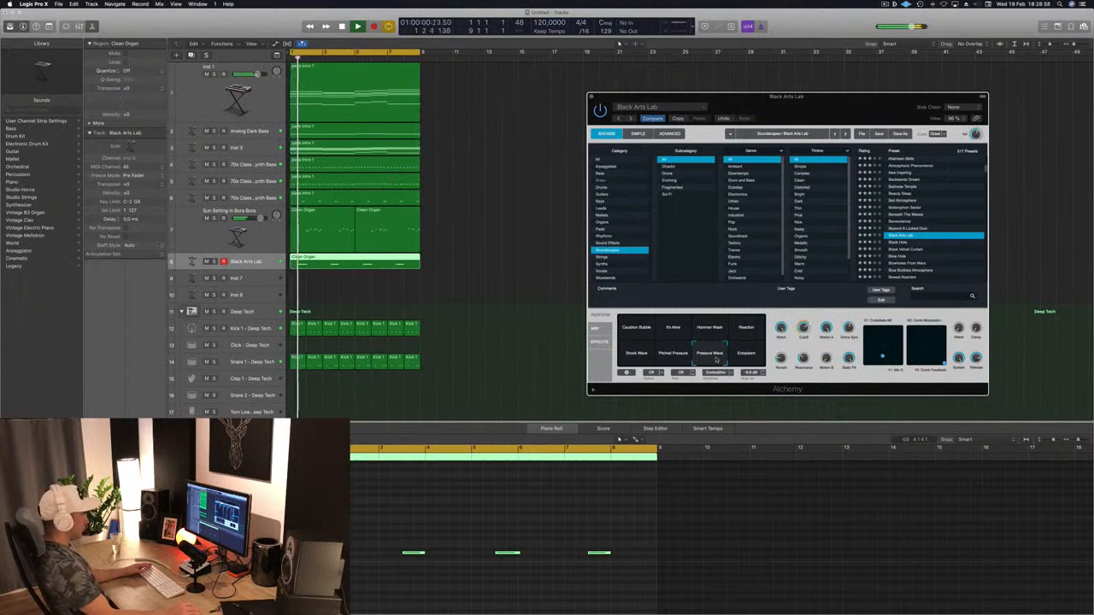
pyautogui.click(680, 356)
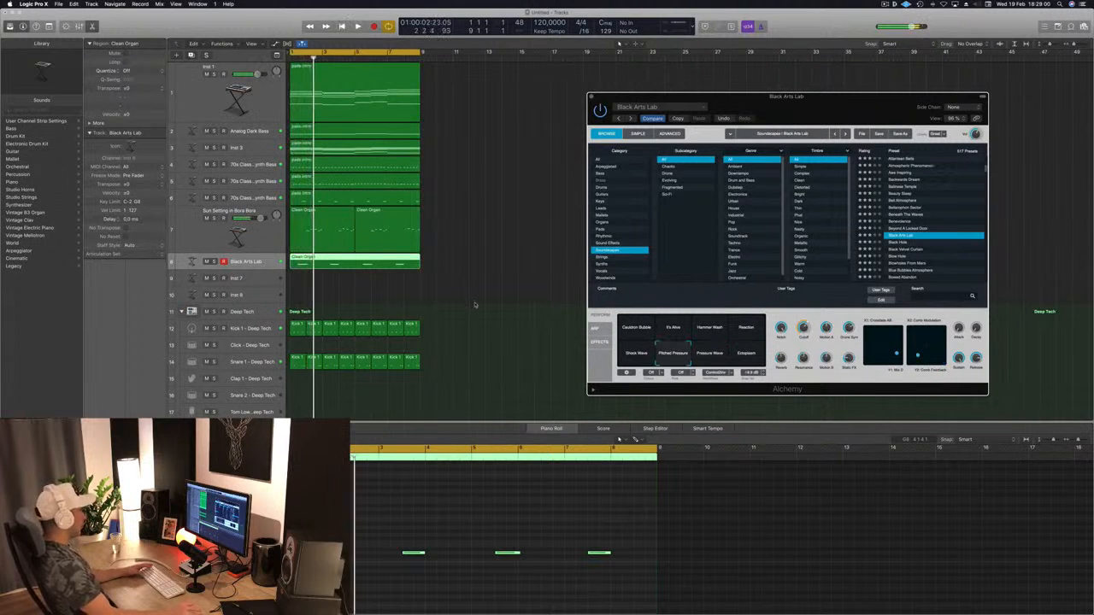
# Step: Replay the loop from the start with the chosen soundscape sound and close the Alchemy window
pyautogui.press('Return')
pyautogui.click(675, 500)
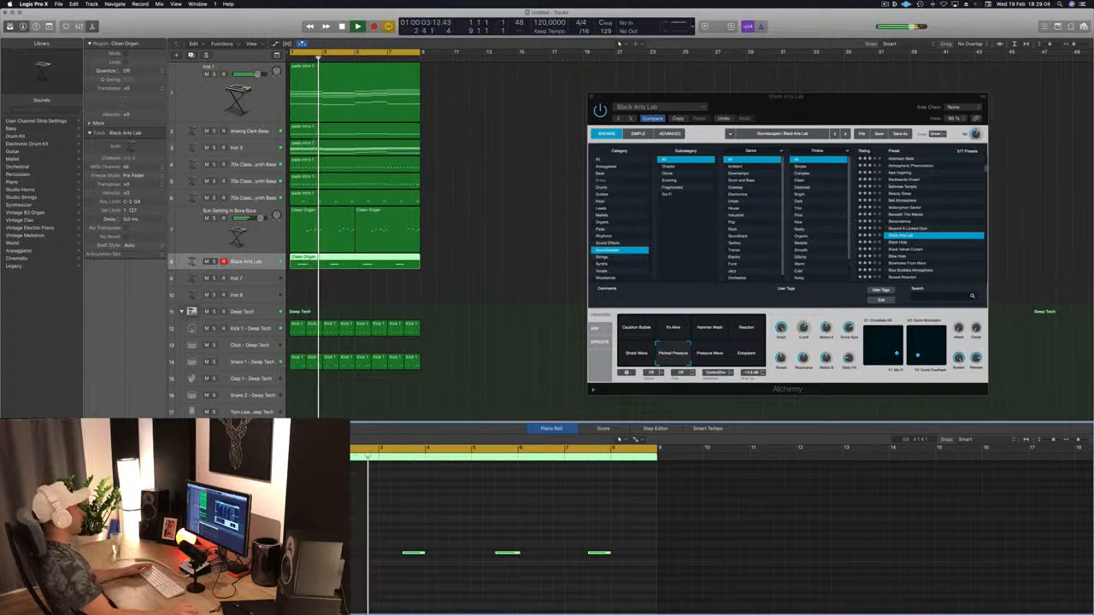
pyautogui.moveTo(819, 106); pyautogui.dragTo(733, 113)
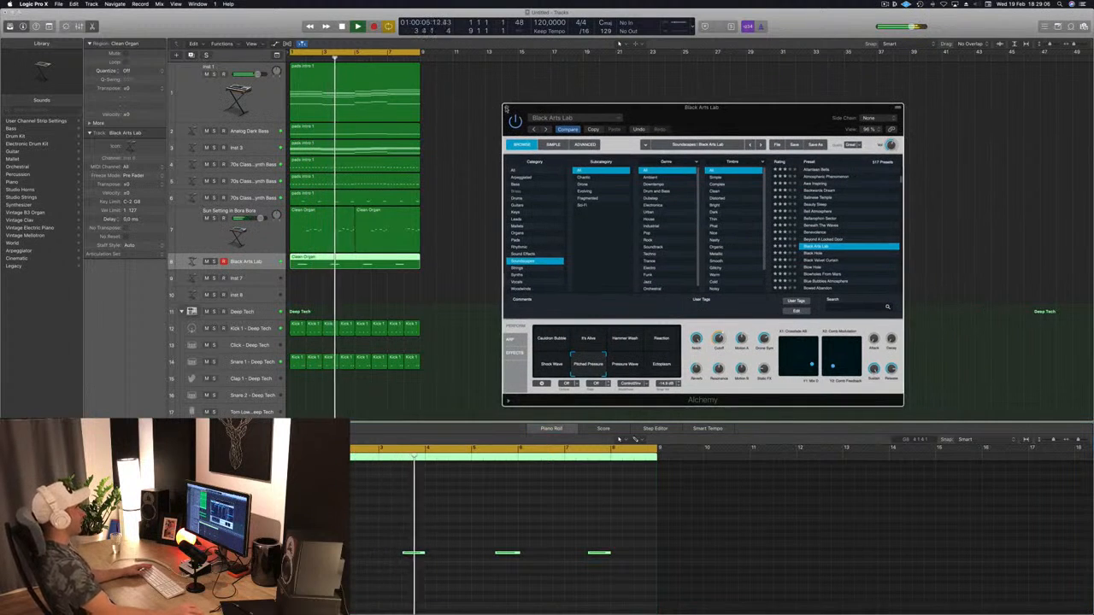
pyautogui.click(505, 104)
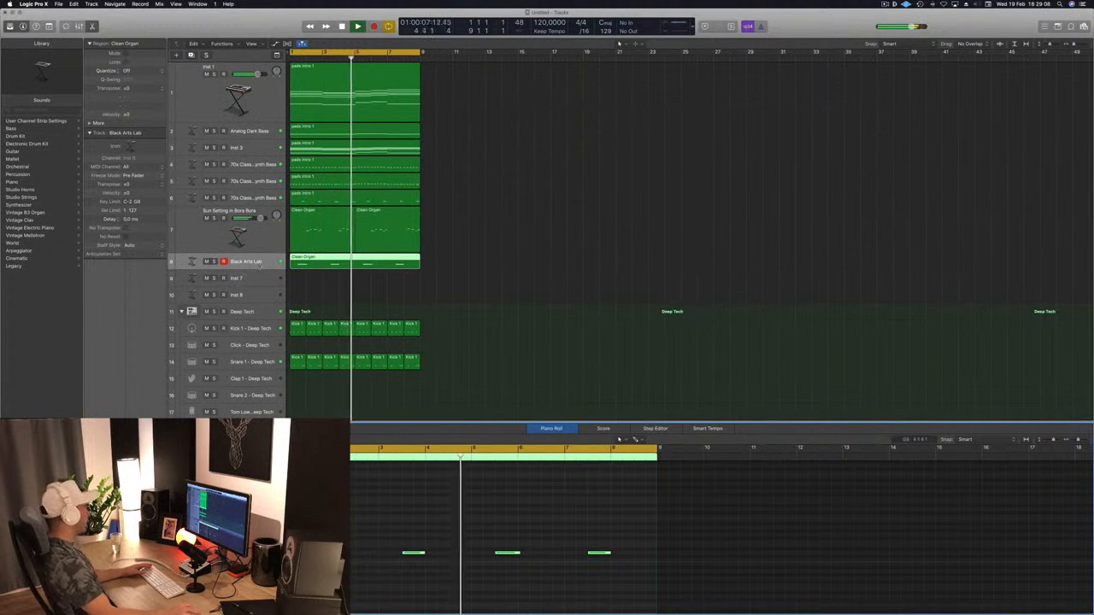
# Step: Check the notes of the Black Arts Lab region in the piano roll while playing from the start, and deselect the region
pyautogui.scroll(3, 399, 542)
pyautogui.press('Return')
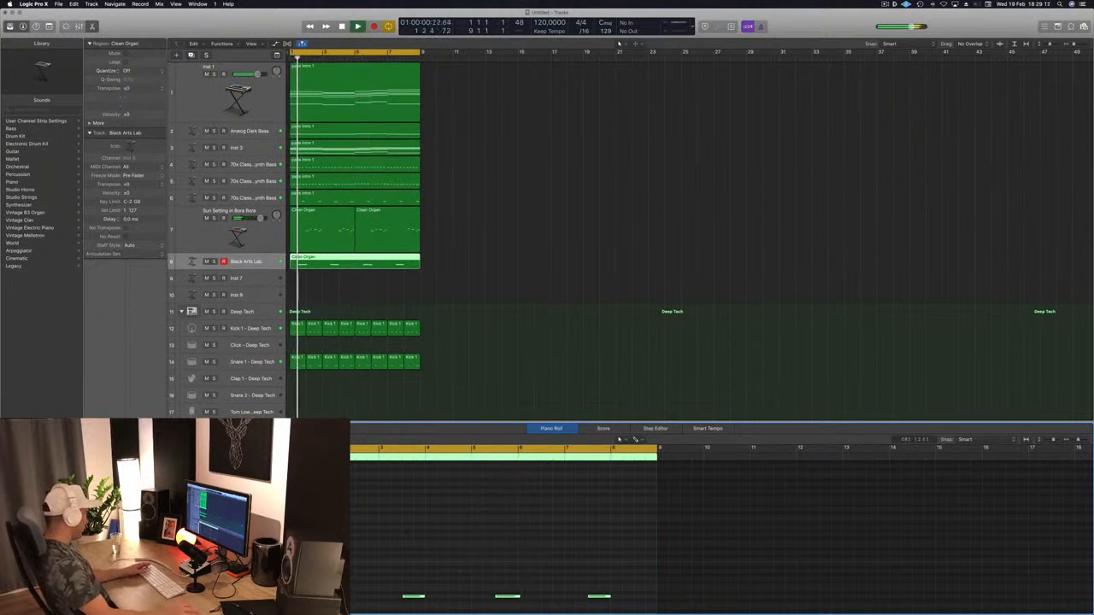
pyautogui.press('s')
pyautogui.press('super+a')
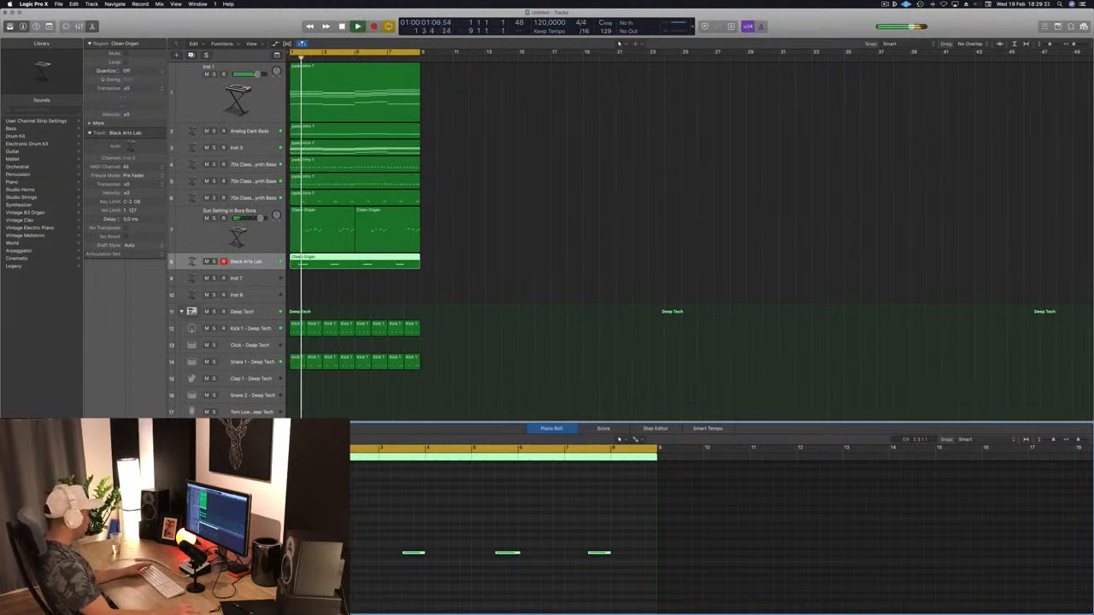
pyautogui.press('space')
pyautogui.click(501, 276)
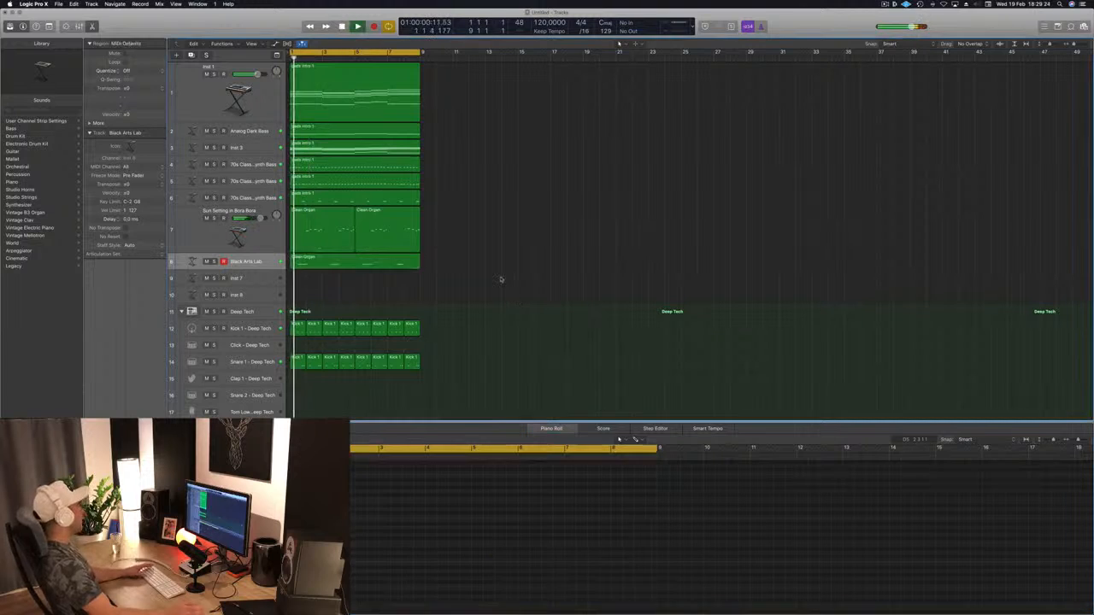
# Step: Open the mixer beneath the arrangement, with the eight-bar loop and drum tracks in view, and briefly play the mix
pyautogui.scroll(-6, 479, 260)
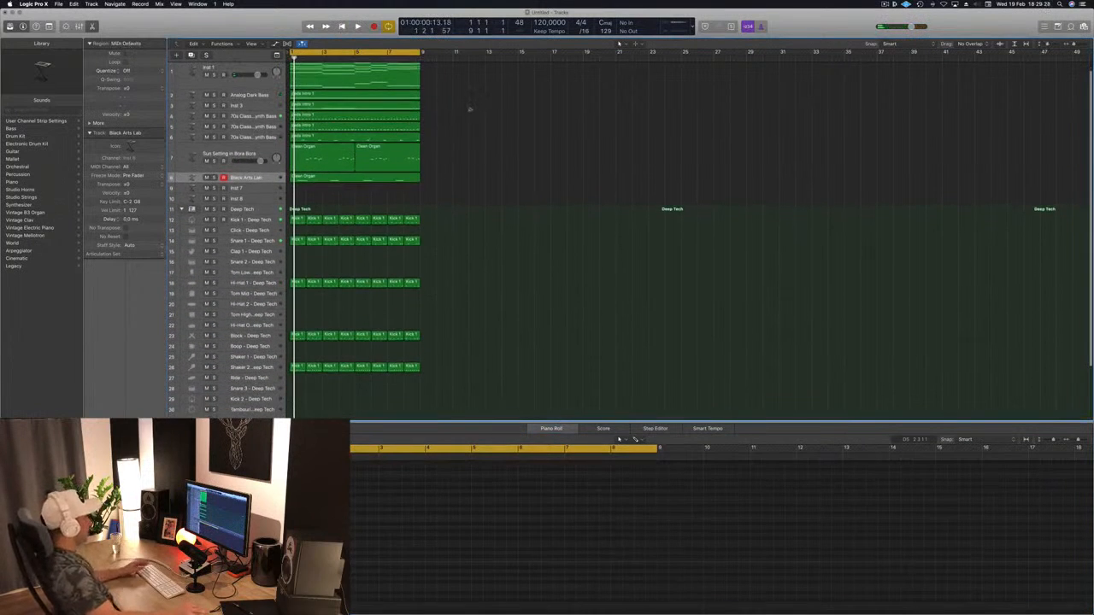
pyautogui.scroll(1, 470, 106)
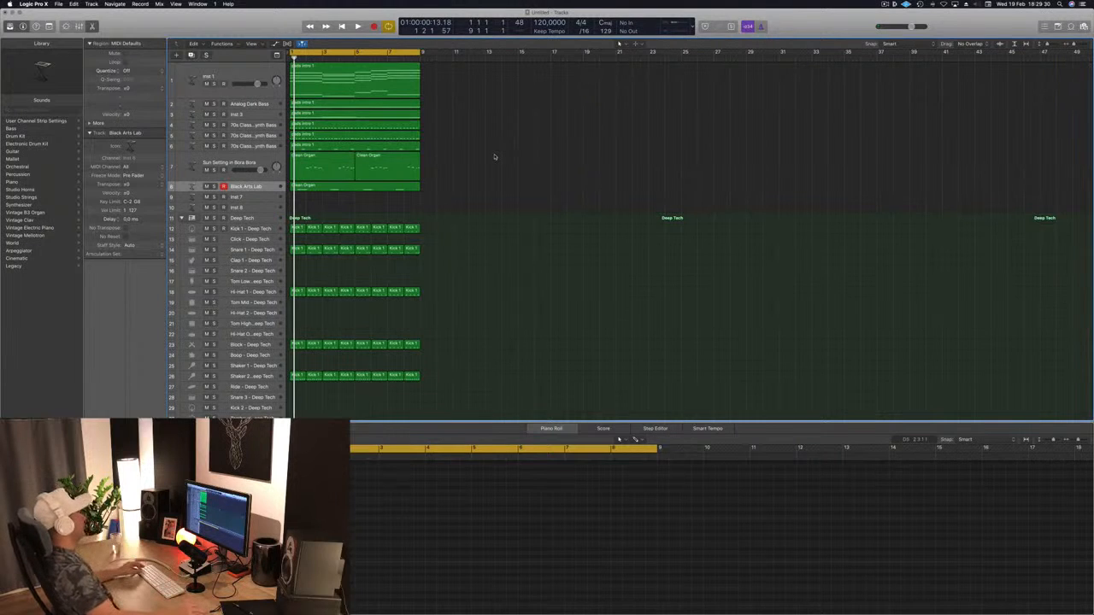
pyautogui.scroll(3, 494, 158)
pyautogui.scroll(1, 576, 152)
pyautogui.scroll(-1, 483, 117)
pyautogui.press('x')
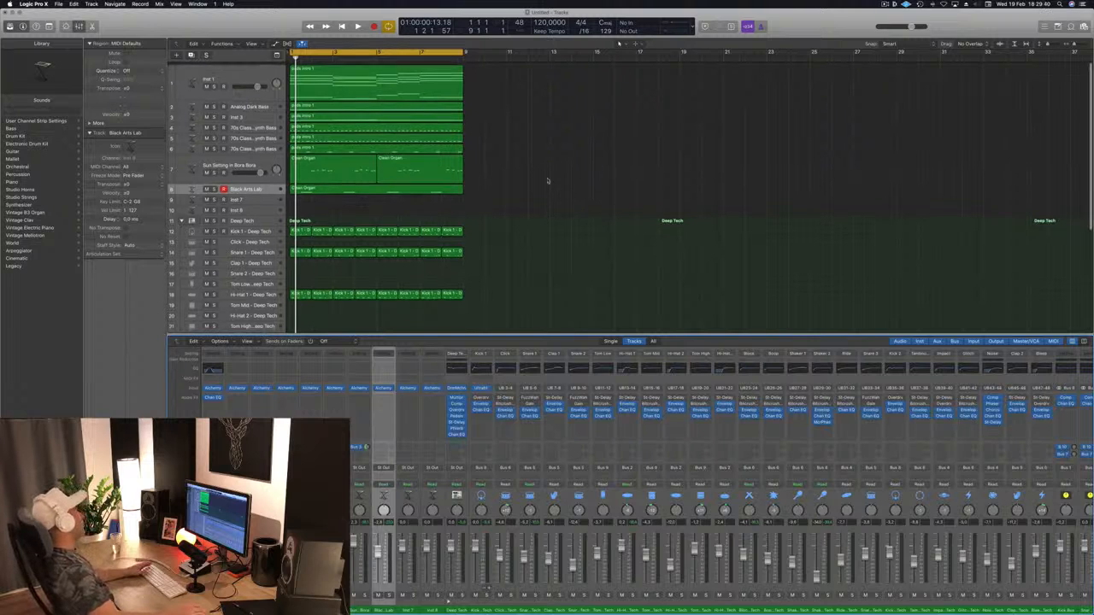
pyautogui.press('space')
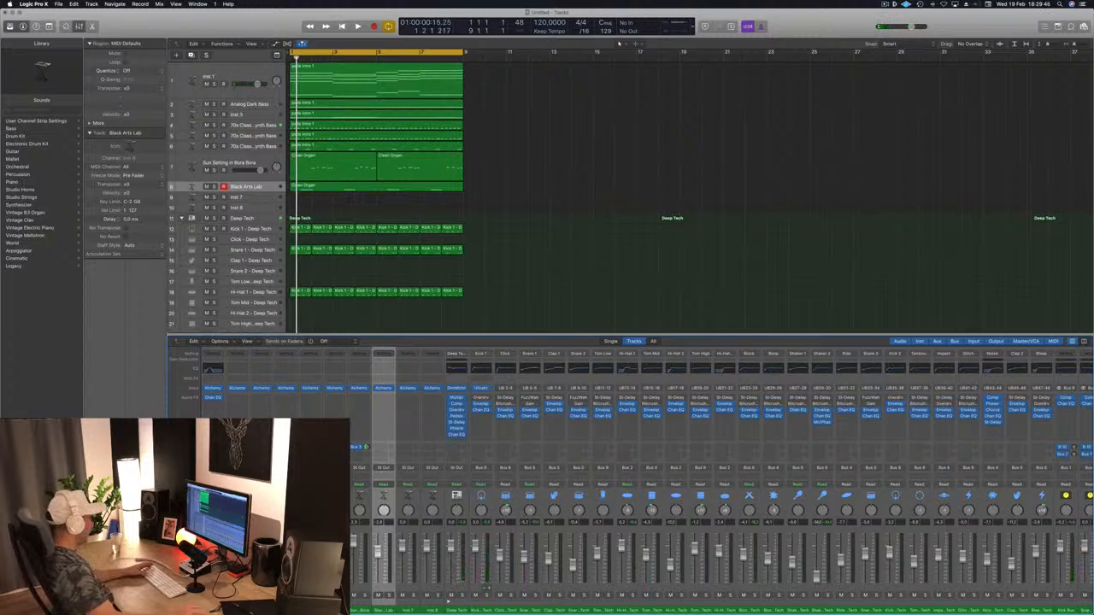
# Step: Lower the Inst 1 and Inst 3 faders in the mixer, deselect the region and play the loop to judge the balance
pyautogui.click(262, 547)
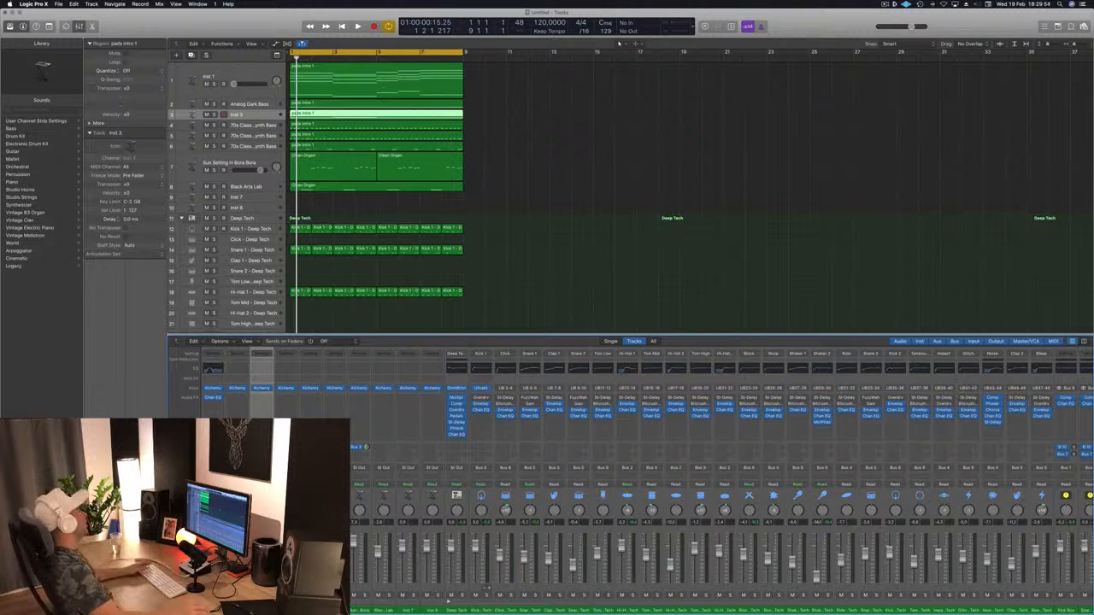
pyautogui.click(555, 130)
pyautogui.press('space')
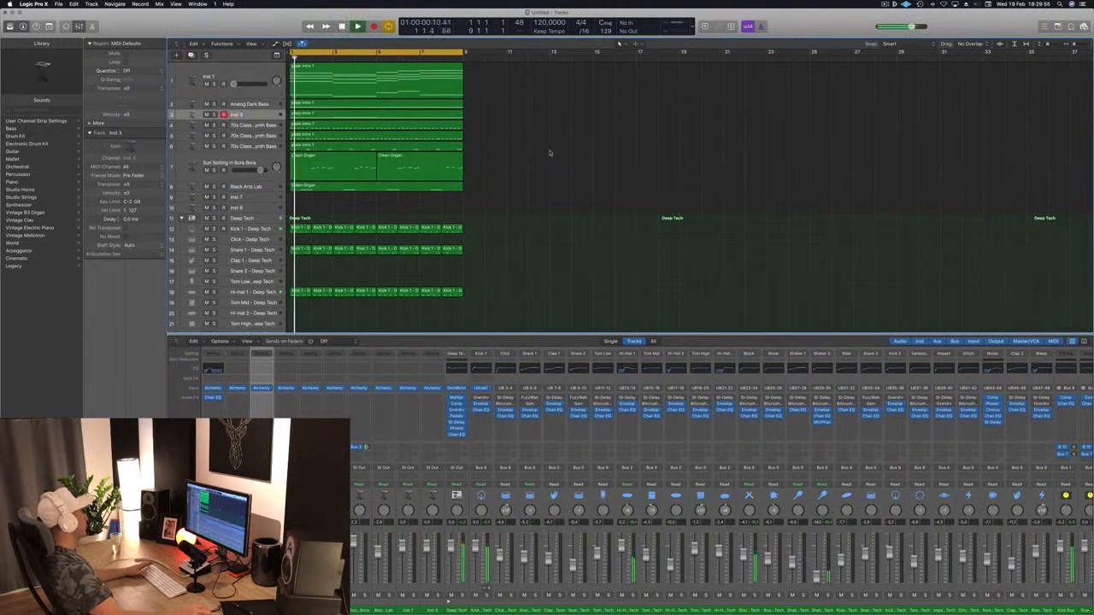
pyautogui.scroll(-5, 539, 208)
pyautogui.scroll(5, 551, 205)
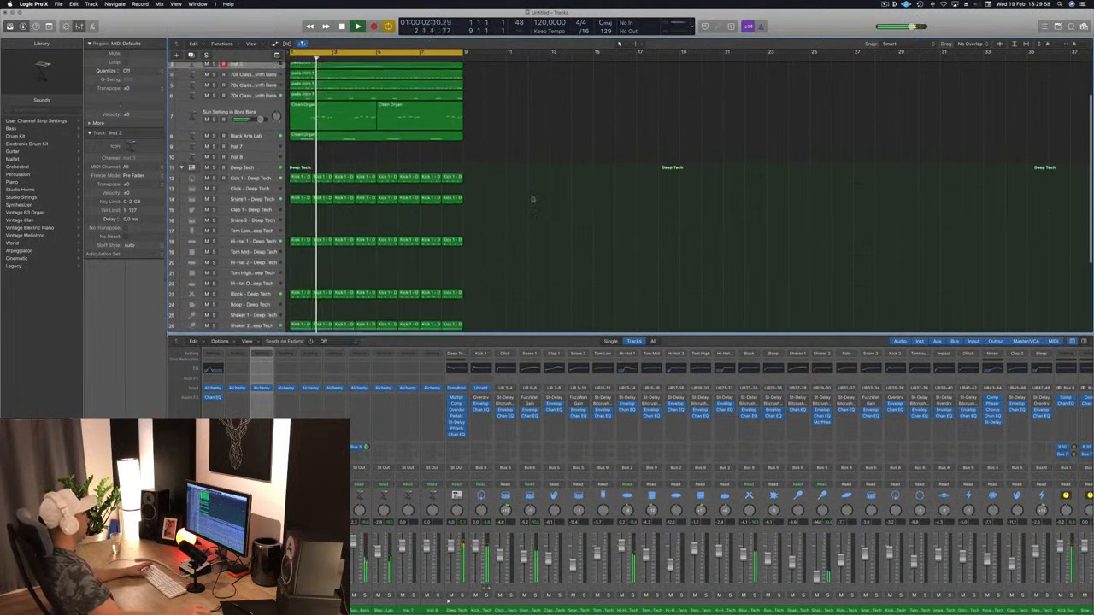
pyautogui.press('space')
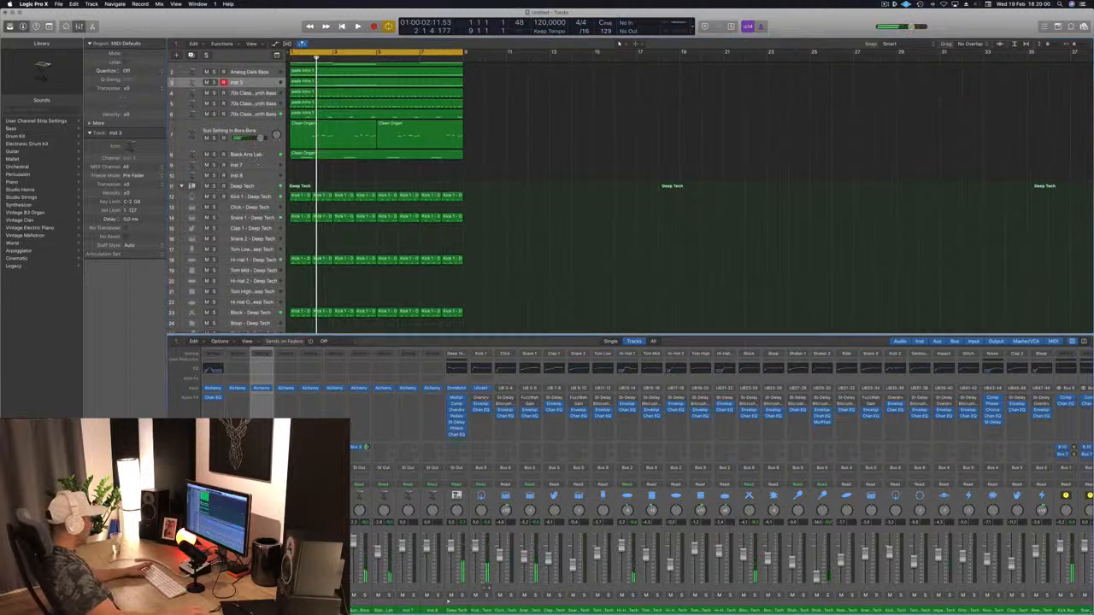
pyautogui.press('space')
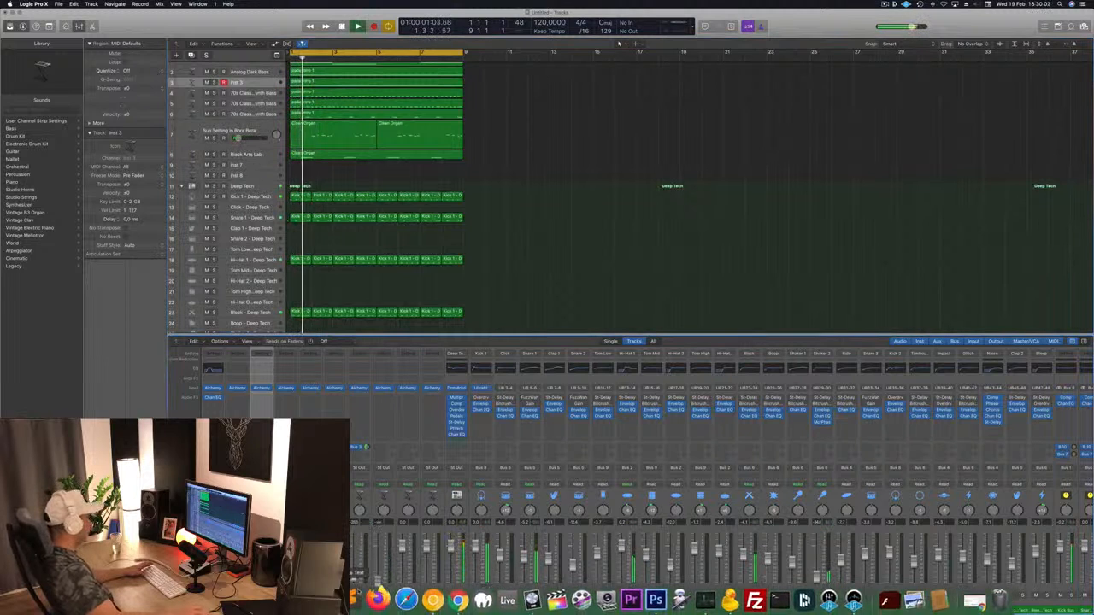
# Step: Look over the arrangement's tracks during playback, select the second 70s Classic Synth Bass track and replay the loop from the start
pyautogui.scroll(1, 617, 177)
pyautogui.scroll(2, 564, 171)
pyautogui.scroll(-4, 598, 178)
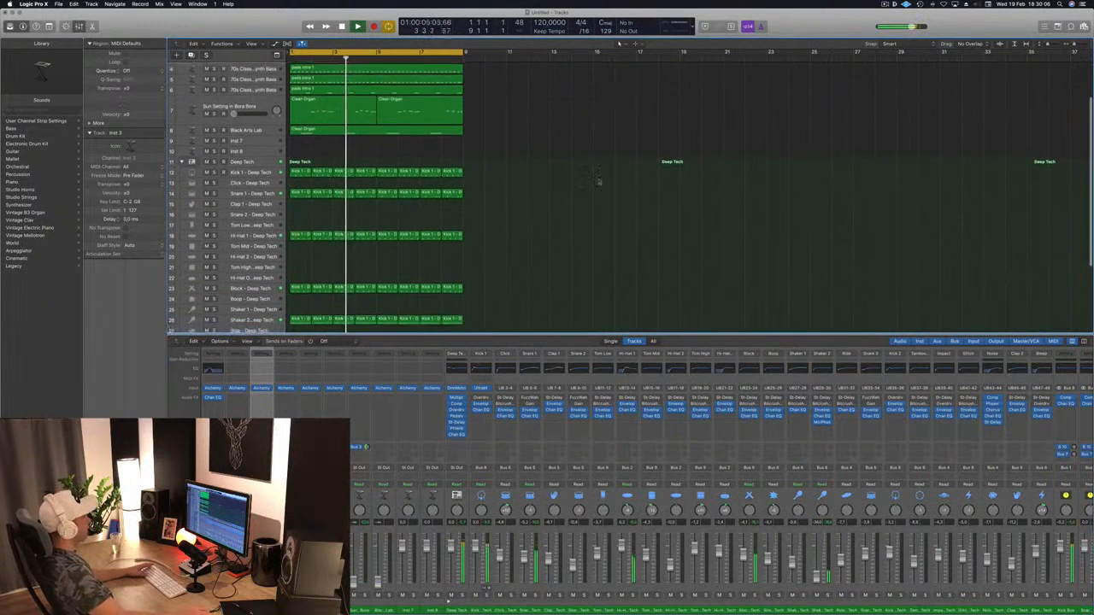
pyautogui.scroll(4, 598, 182)
pyautogui.scroll(-6, 598, 183)
pyautogui.scroll(10, 598, 184)
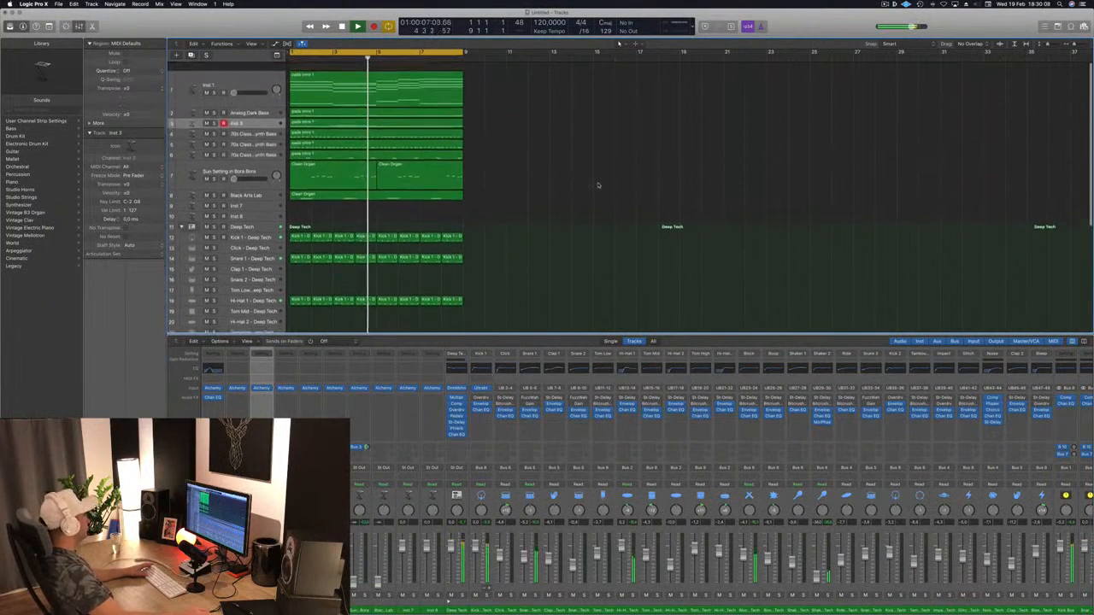
pyautogui.press('Return')
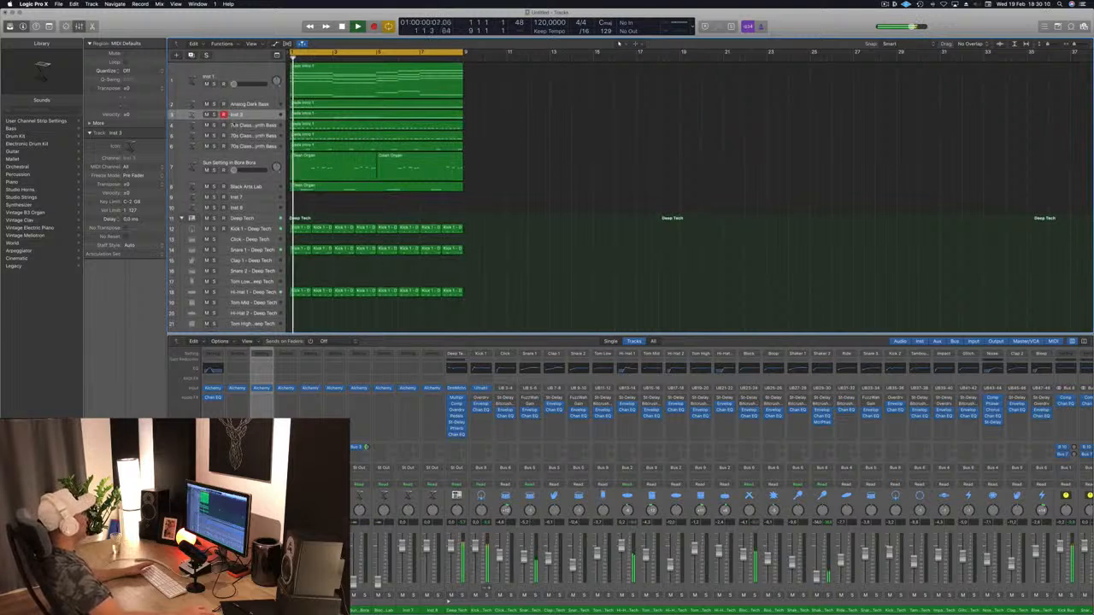
pyautogui.press('Down')
pyautogui.press('Down')
pyautogui.press('Return')
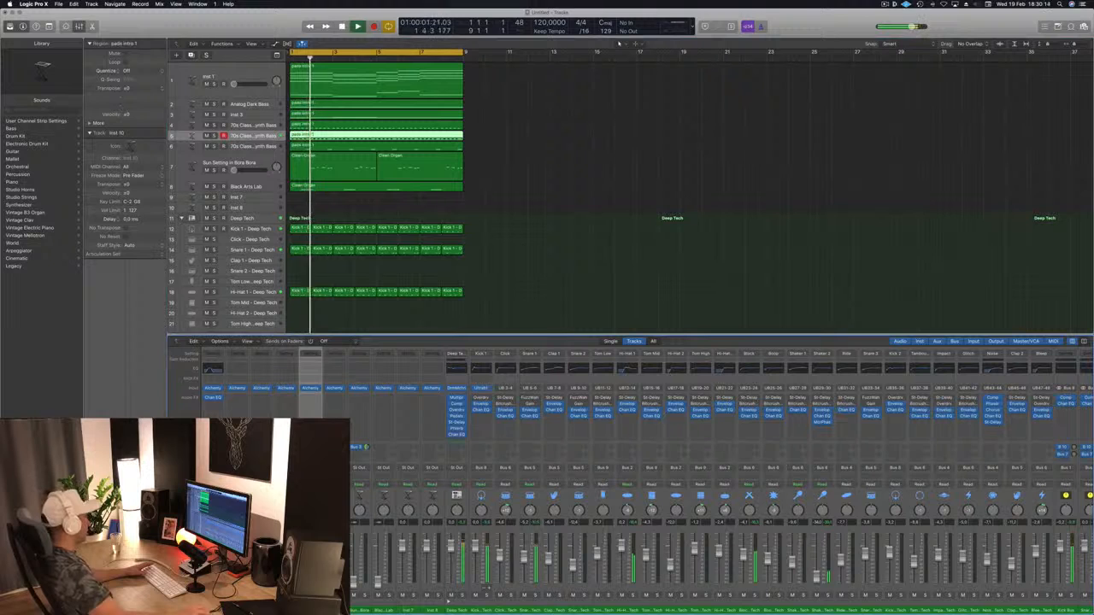
# Step: Add a Channel EQ to the first 70s Classic Synth Bass track, boost its 75 Hz low shelf by 3.0 dB and close it
pyautogui.press('Up')
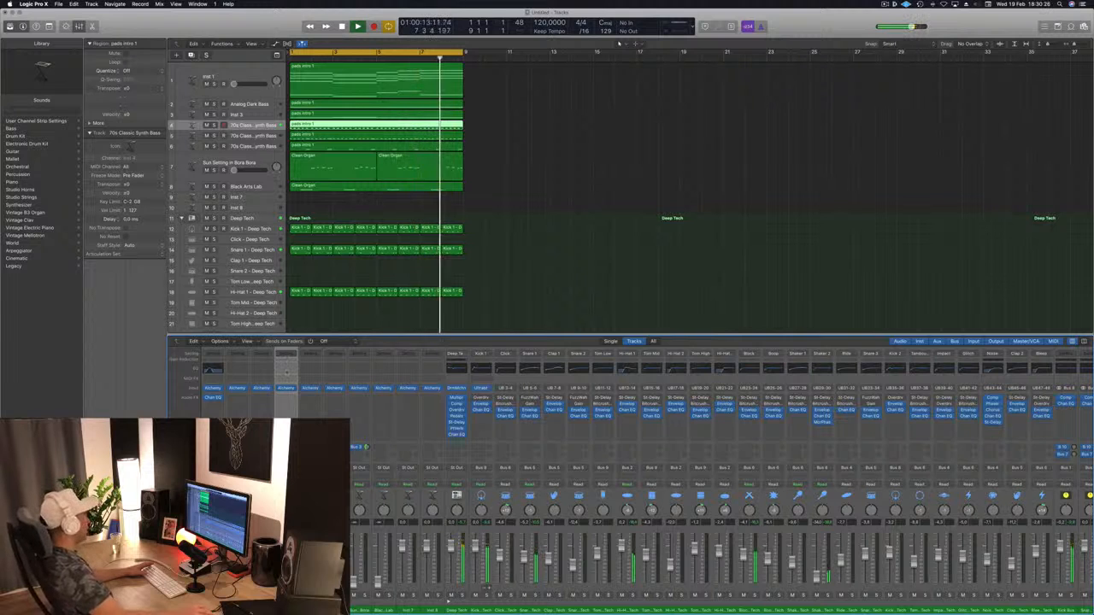
pyautogui.click(286, 369)
pyautogui.moveTo(278, 21); pyautogui.dragTo(532, 55)
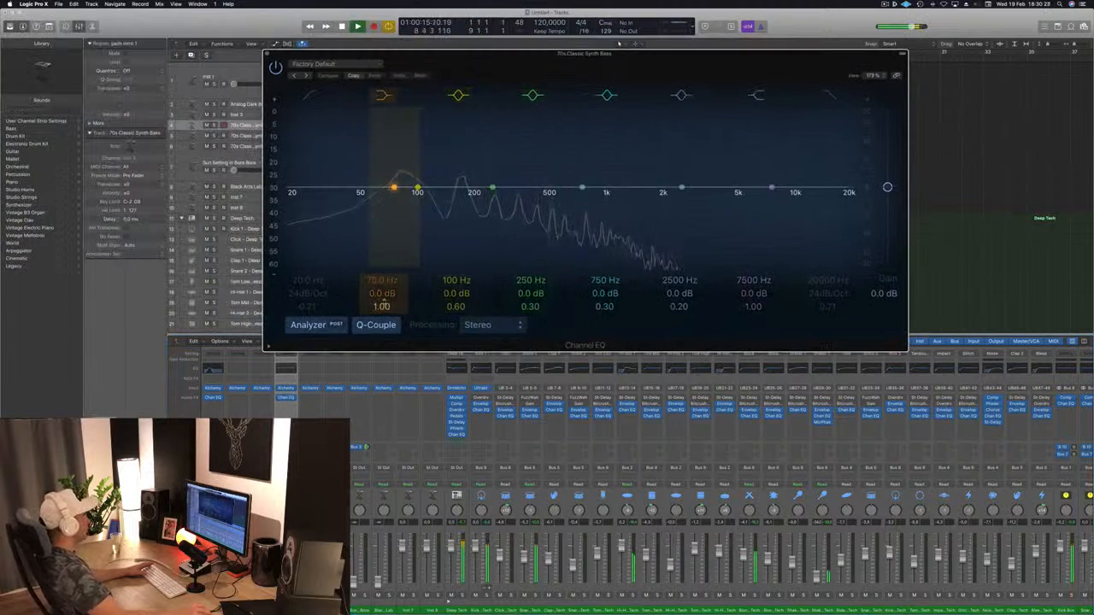
pyautogui.moveTo(379, 294)
pyautogui.mouseDown()
pyautogui.moveTo(380, 278)
pyautogui.moveTo(380, 296)
pyautogui.mouseUp()
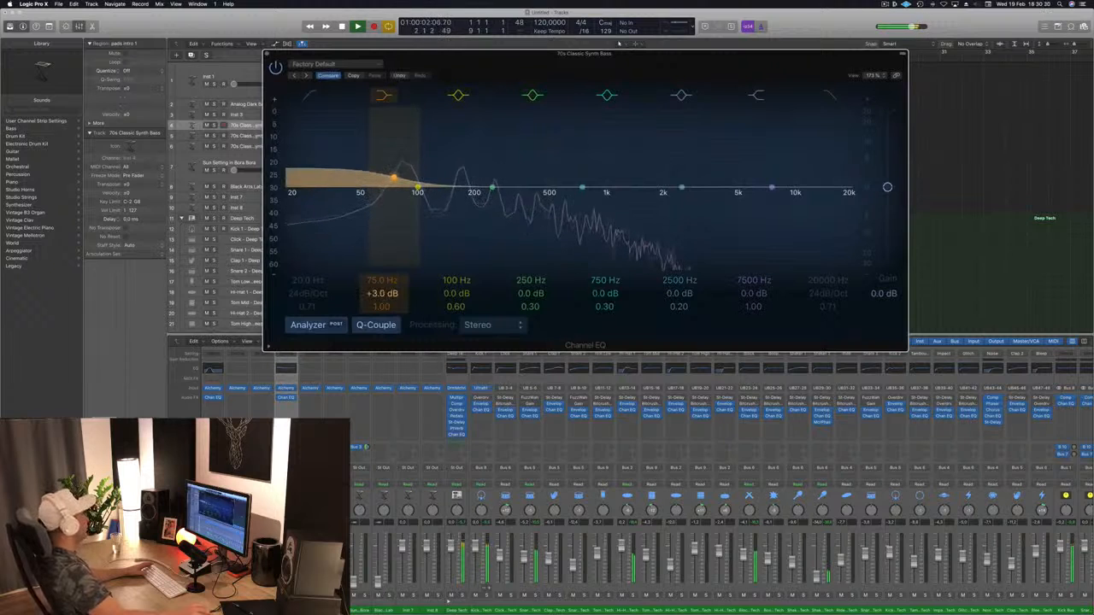
pyautogui.click(266, 54)
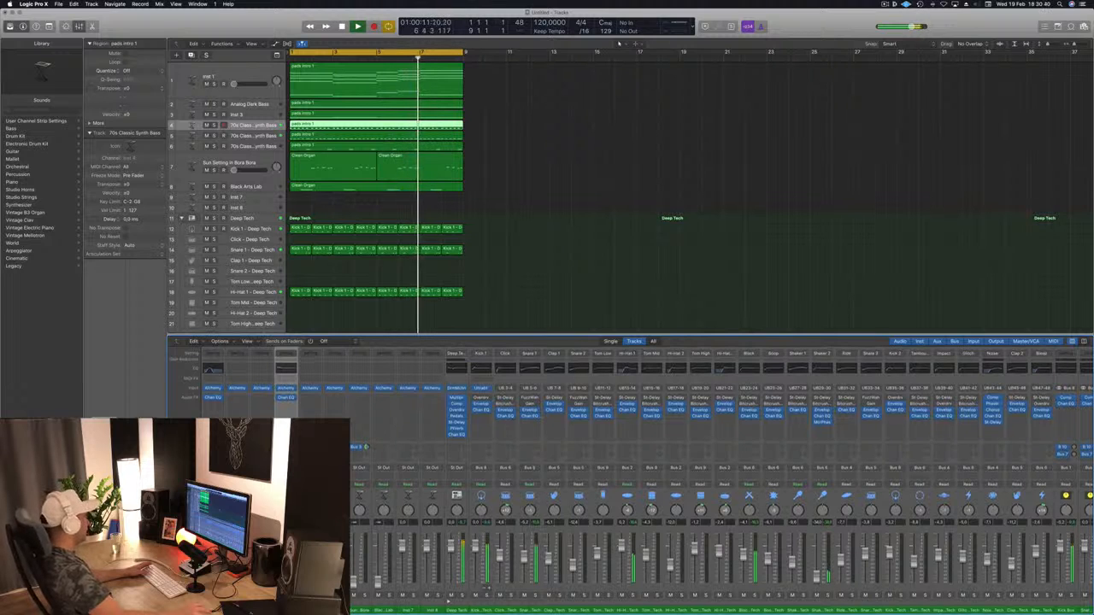
# Step: Add a Channel EQ to the second 70s Classic Synth Bass track with a 24 dB/Oct low cut at 118 Hz, and close it
pyautogui.click(316, 368)
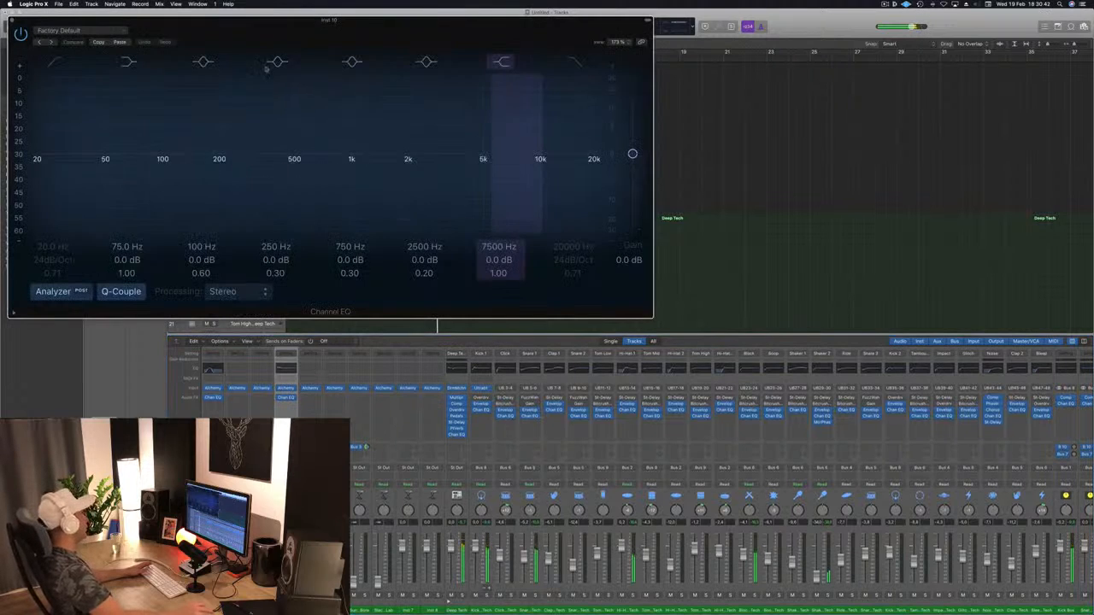
pyautogui.click(173, 92)
pyautogui.moveTo(181, 171); pyautogui.dragTo(301, 202)
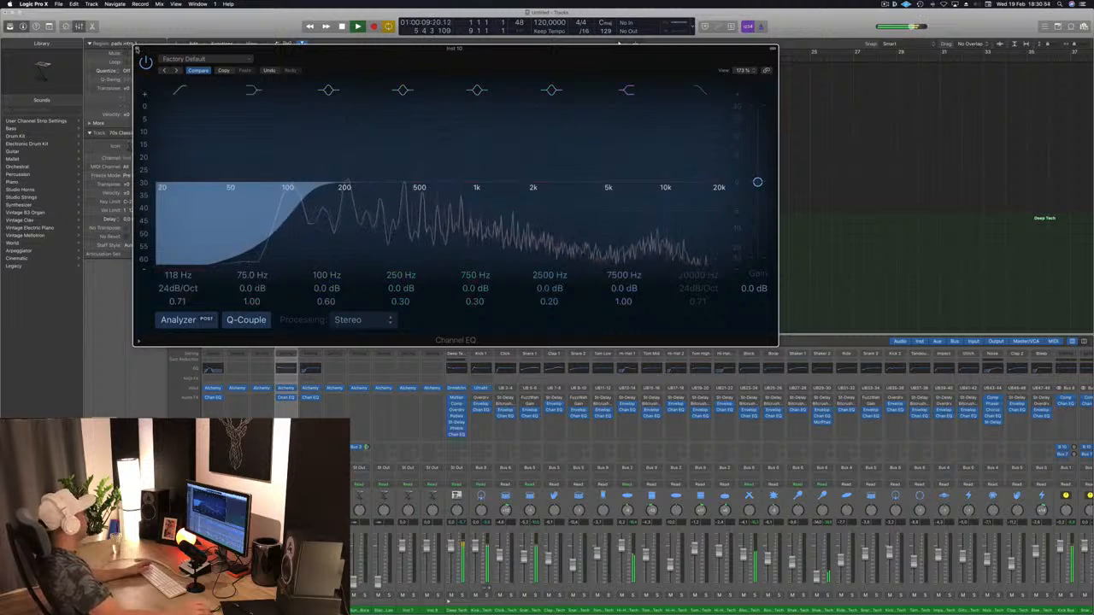
pyautogui.click(136, 49)
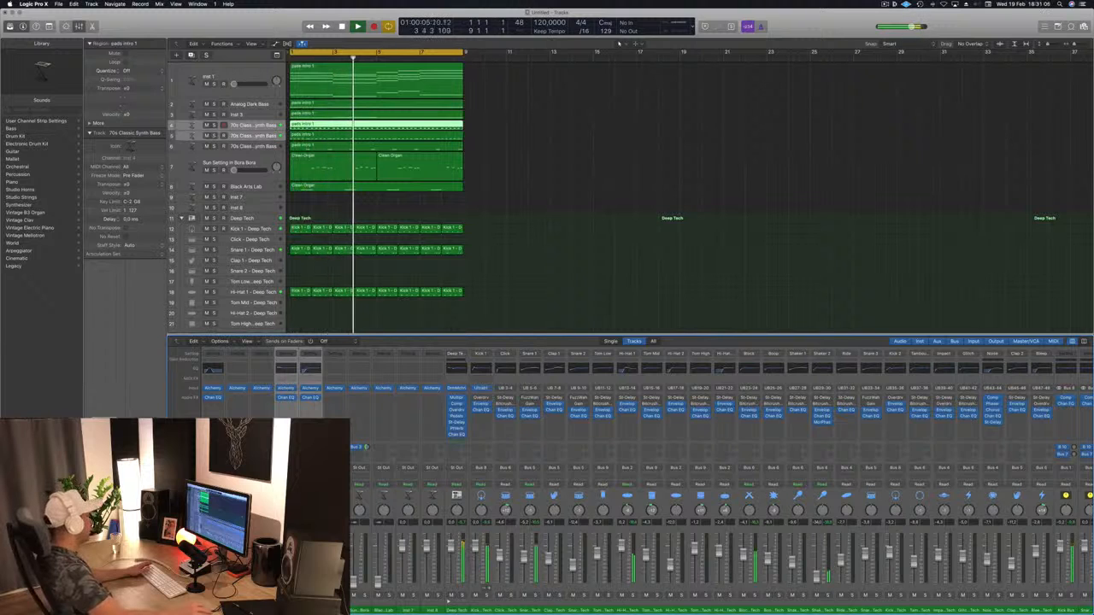
# Step: Solo the Aux 34 channel in the mixer to hear it on its own
pyautogui.click(359, 446)
pyautogui.click(389, 421)
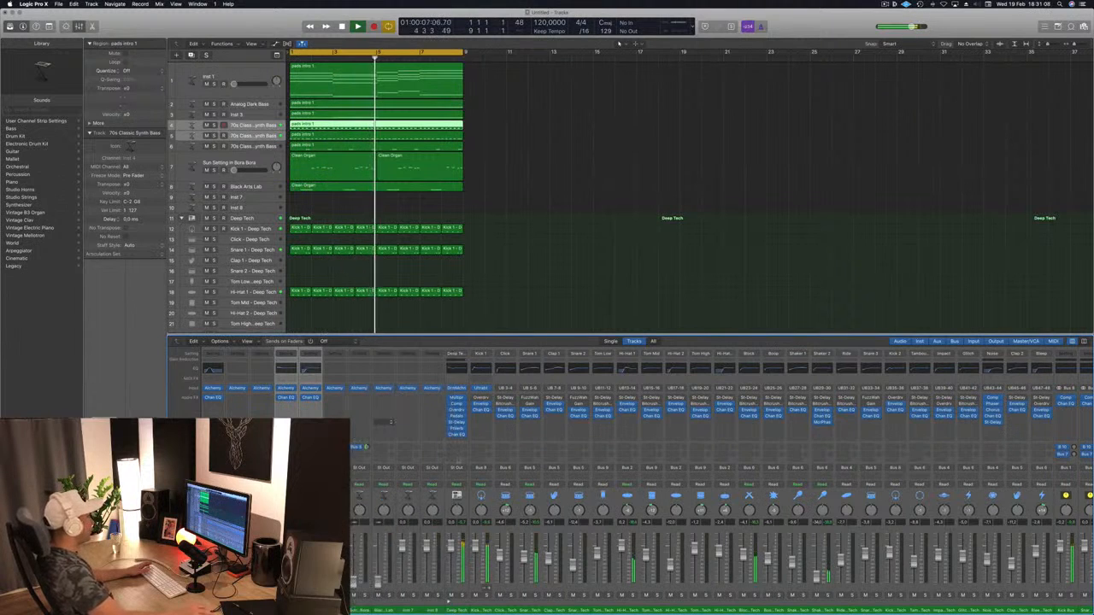
pyautogui.hscroll(5, 617, 459)
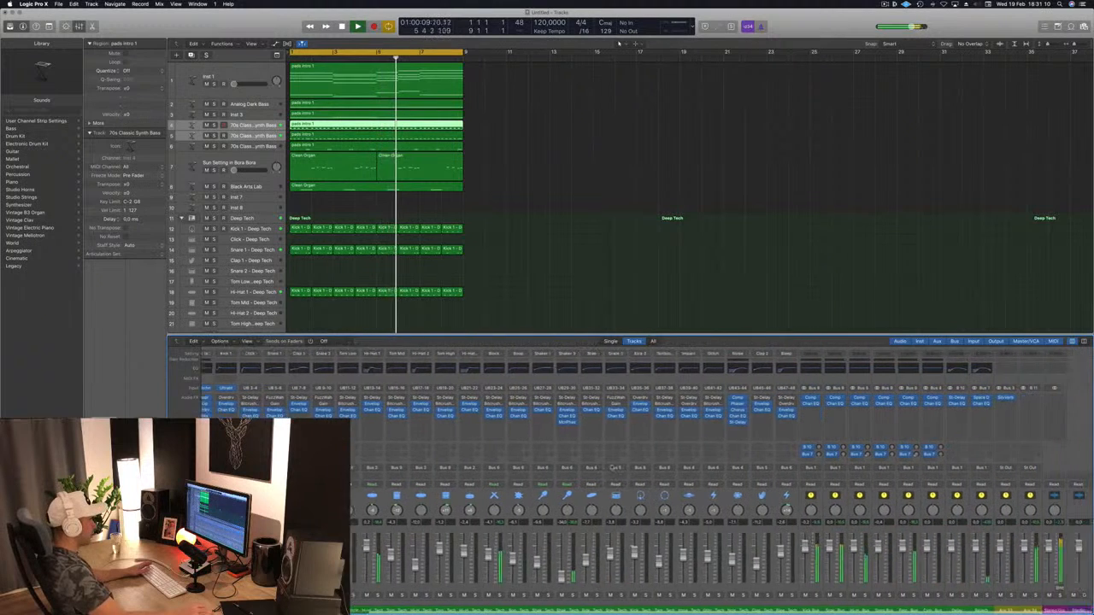
pyautogui.click(1037, 595)
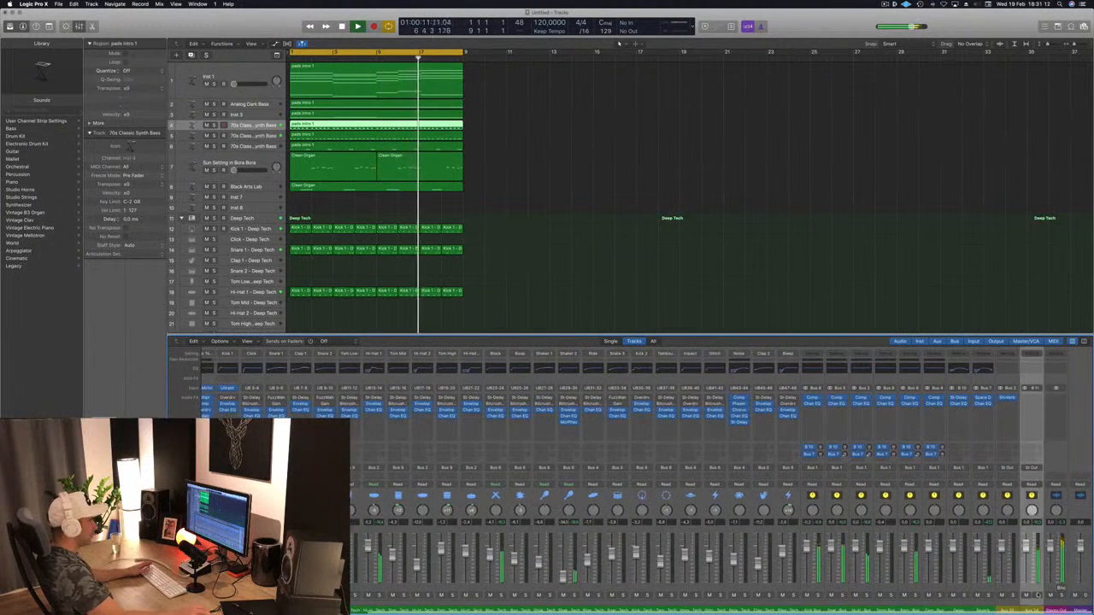
pyautogui.click(1037, 596)
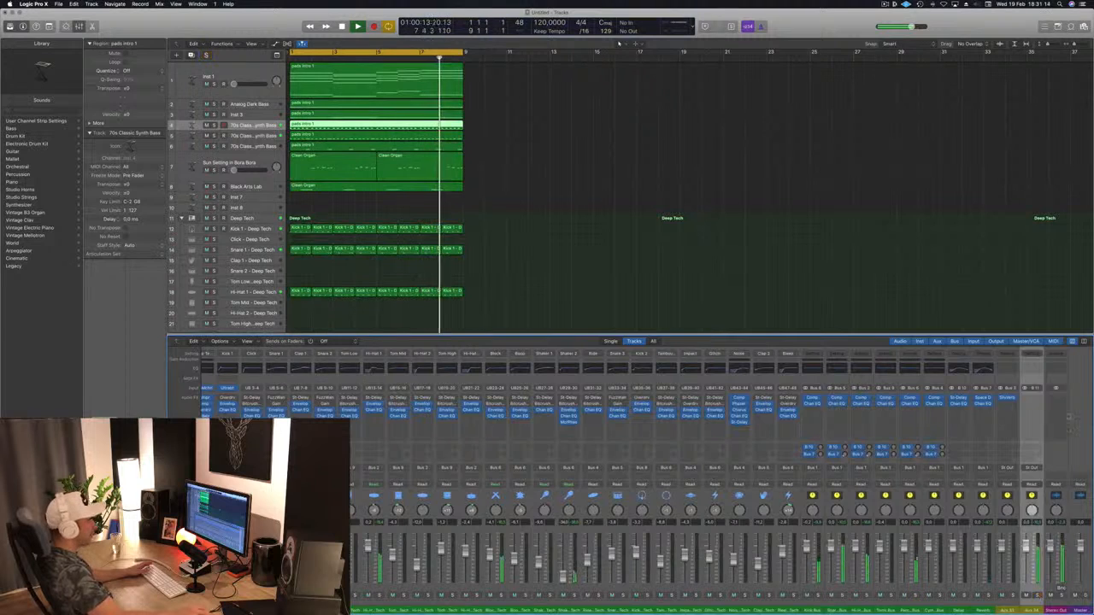
# Step: Insert a stereo Compressor on the Aux 34 channel, adjust its ratio and close the plug-in window
pyautogui.click(1032, 397)
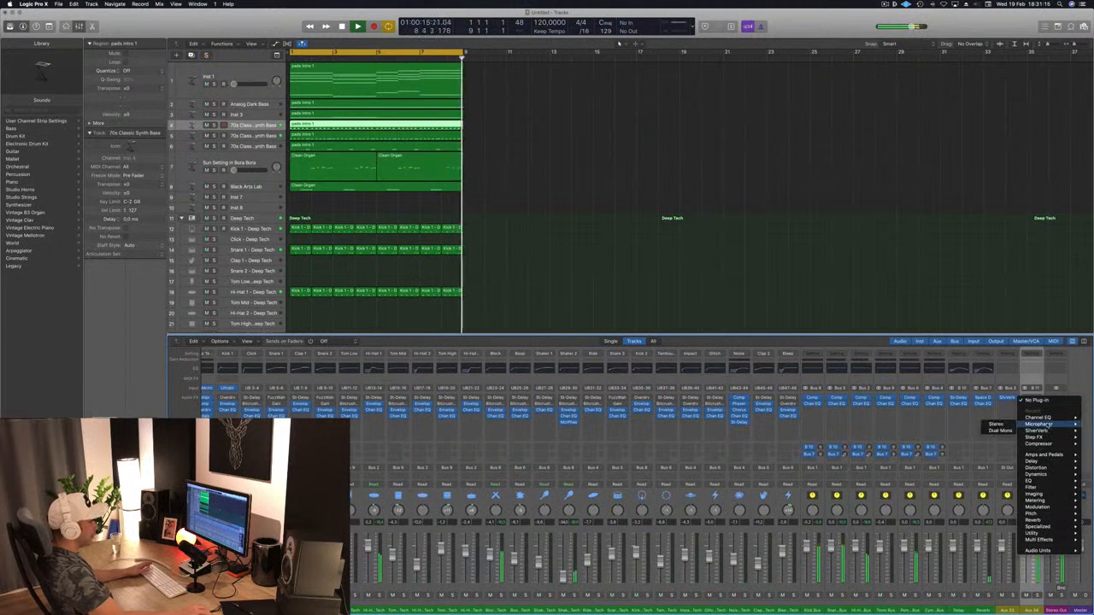
pyautogui.moveTo(1046, 444)
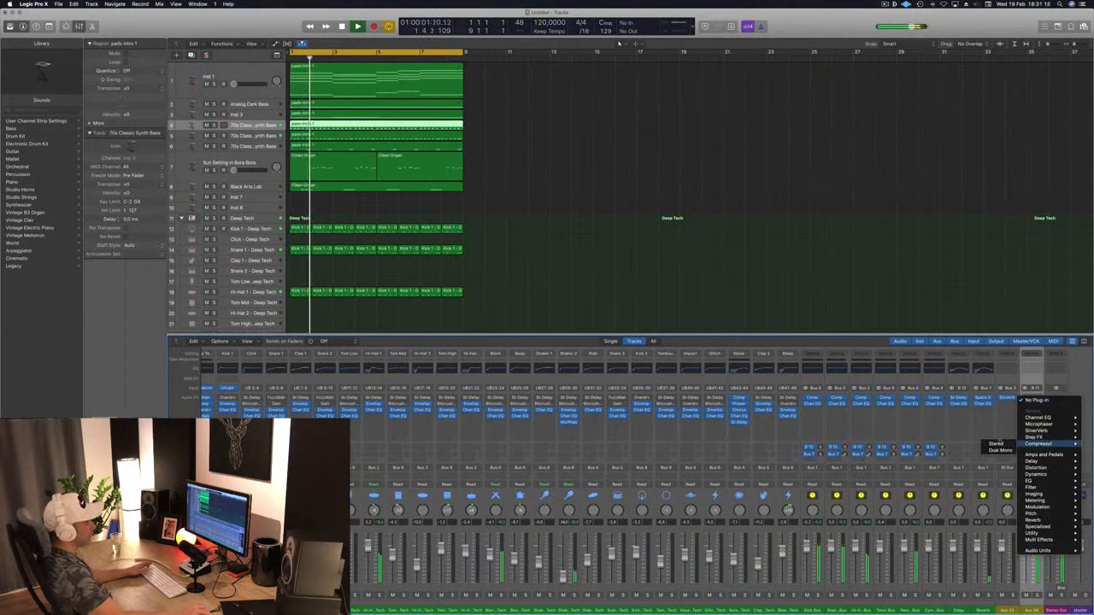
pyautogui.click(994, 445)
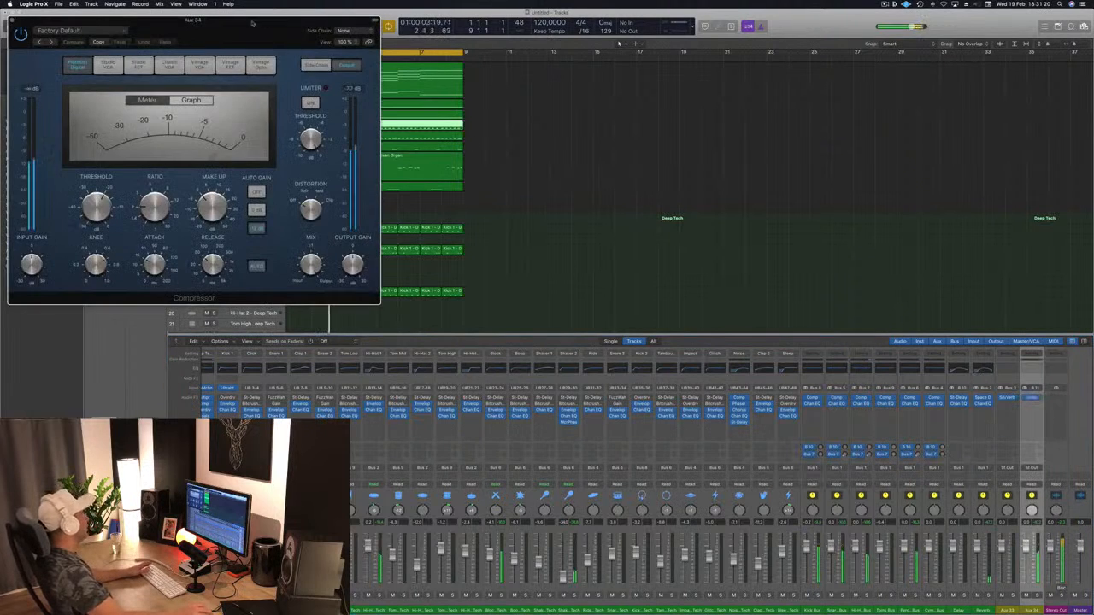
pyautogui.moveTo(499, 335); pyautogui.dragTo(503, 332)
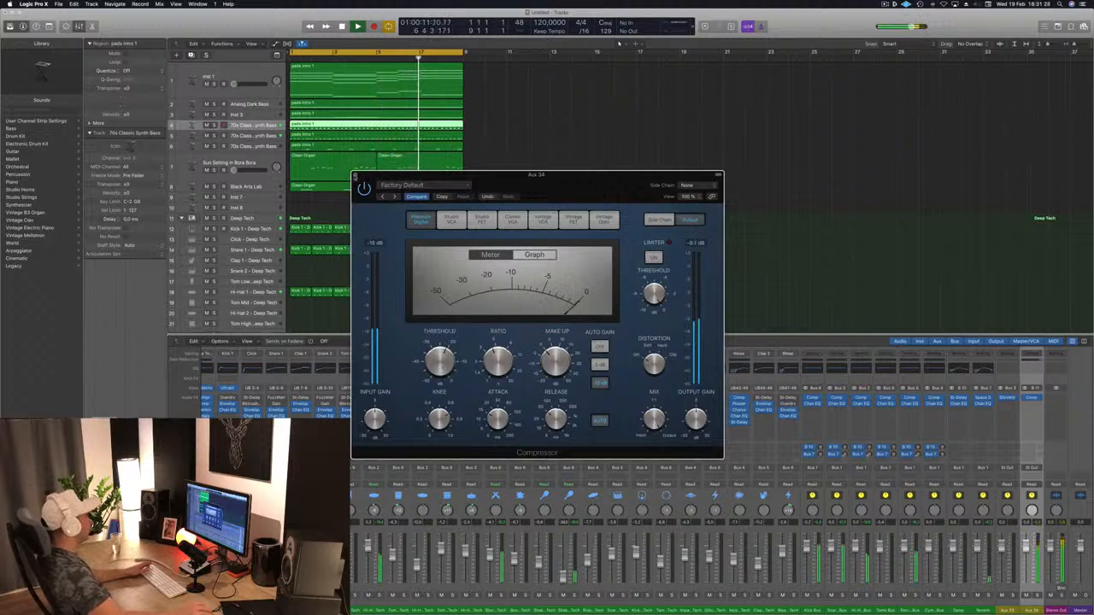
pyautogui.press('super+w')
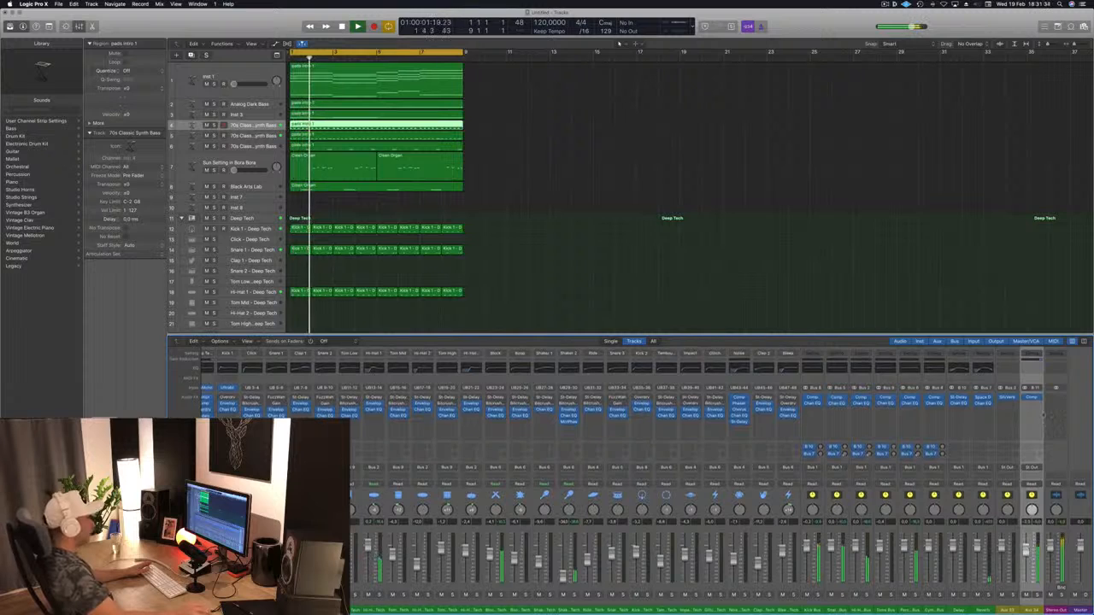
# Step: Reopen the Aux 34 Compressor to check its metering during playback, and close it again
pyautogui.click(1031, 398)
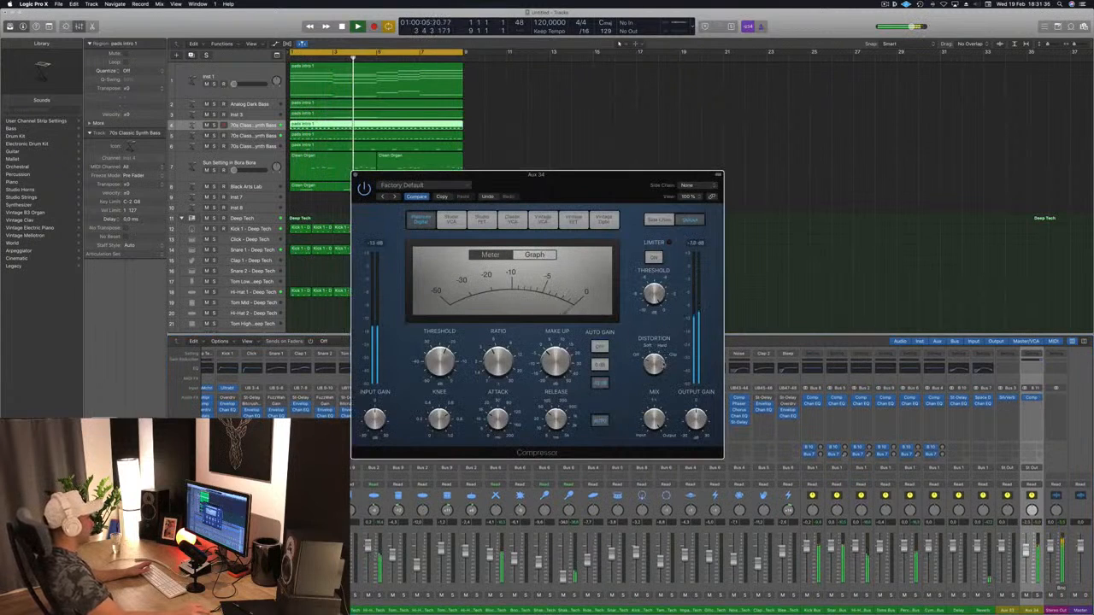
pyautogui.moveTo(613, 191); pyautogui.dragTo(656, 245)
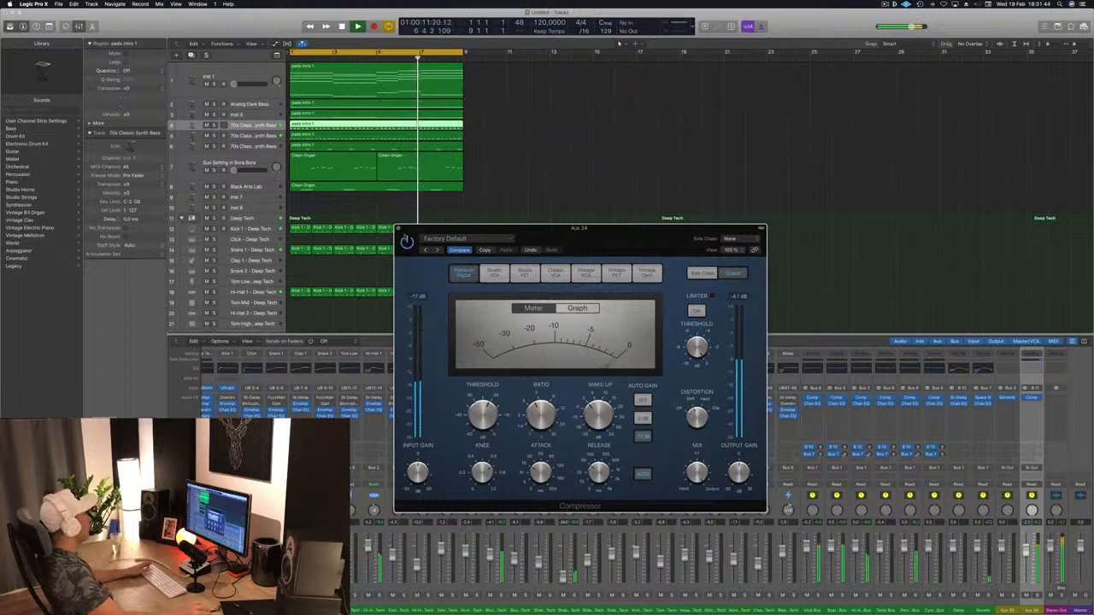
pyautogui.press('super+w')
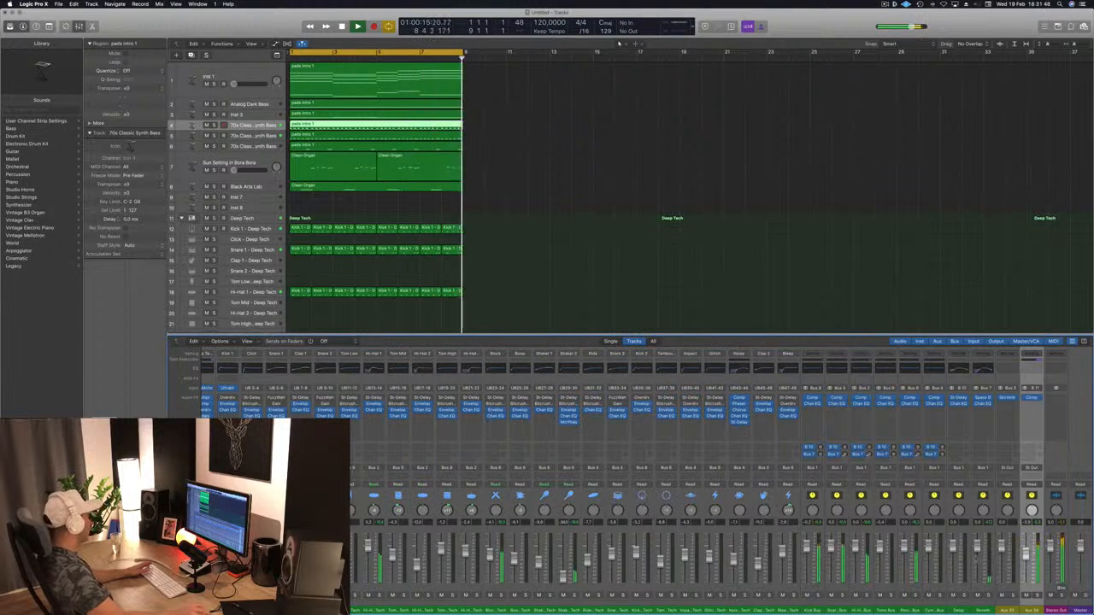
# Step: Solo the Deep Tech drum kit briefly to compare it with the full mix
pyautogui.hscroll(-3, 724, 481)
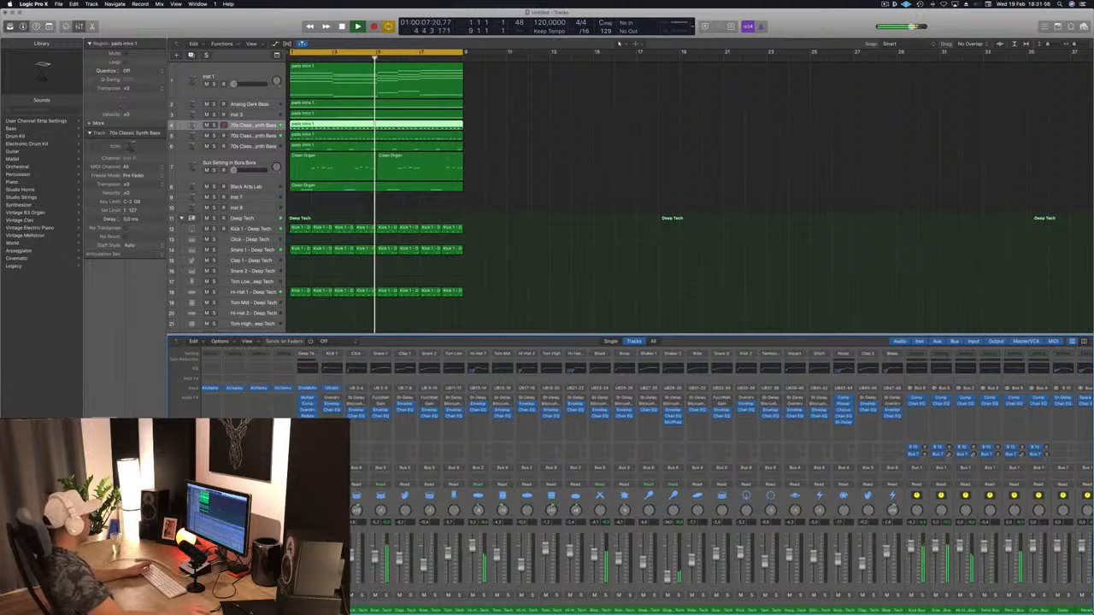
pyautogui.click(214, 218)
pyautogui.click(213, 218)
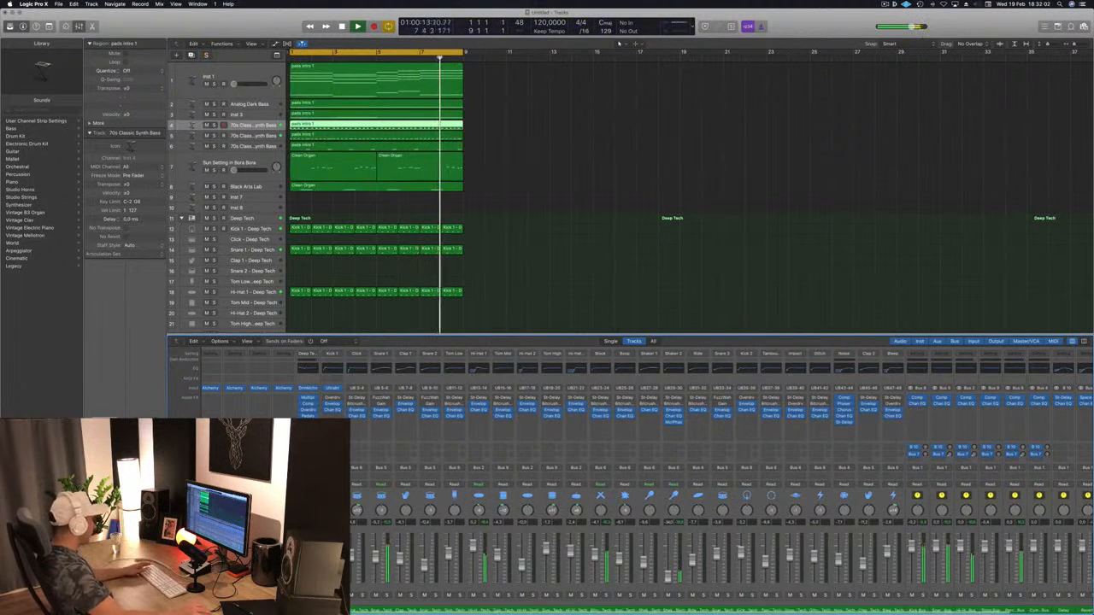
pyautogui.hscroll(-2, 411, 589)
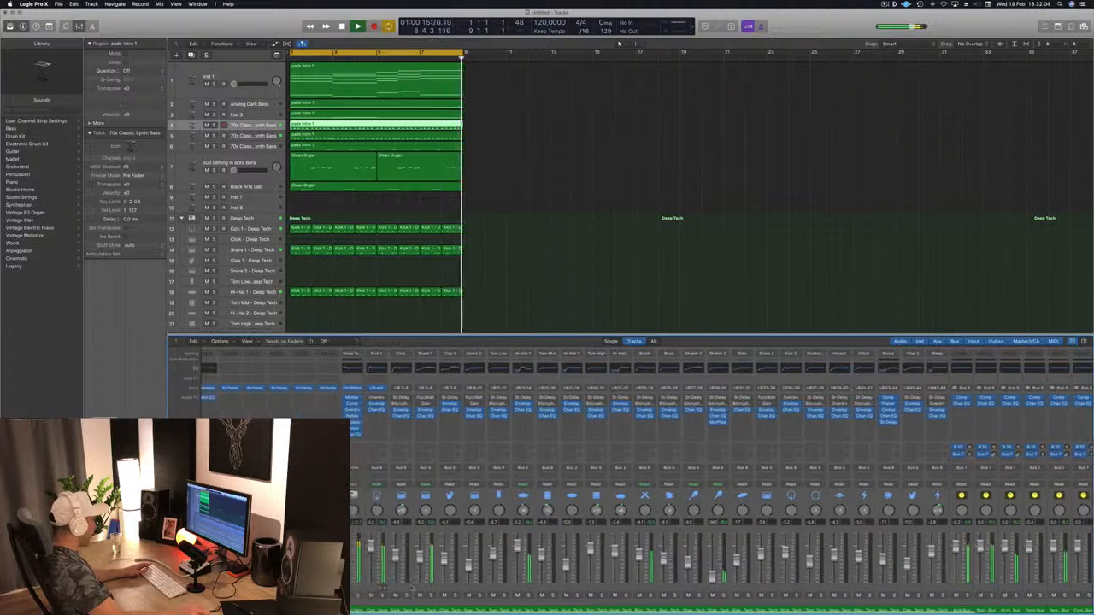
pyautogui.hscroll(-3, 410, 588)
pyautogui.press('Return')
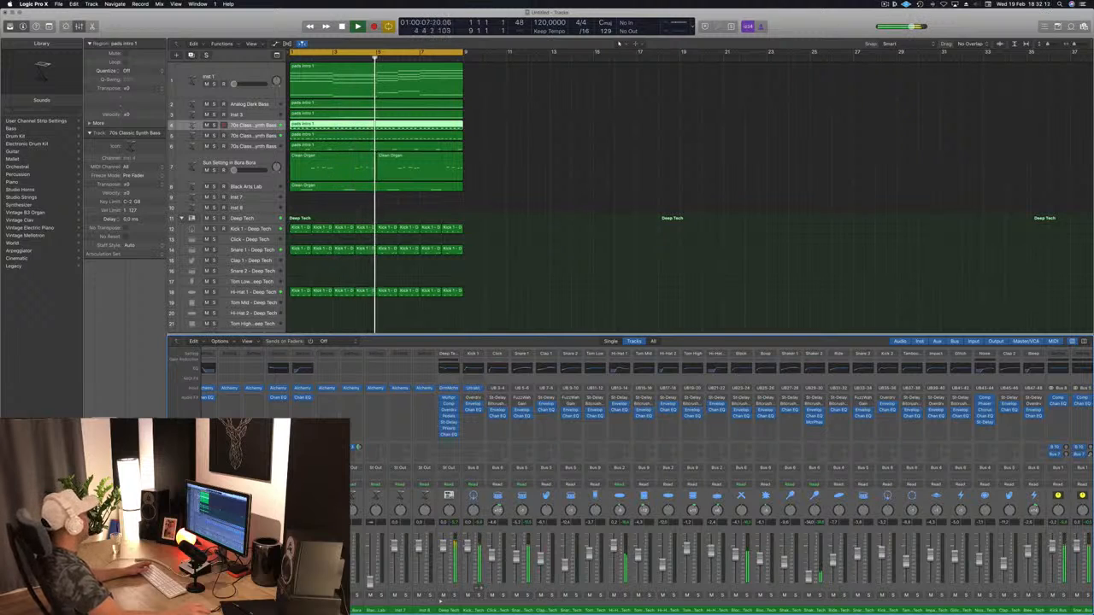
# Step: Rename the Inst 1 track as ARP and raise its volume
pyautogui.scroll(2, 515, 266)
pyautogui.click(249, 84)
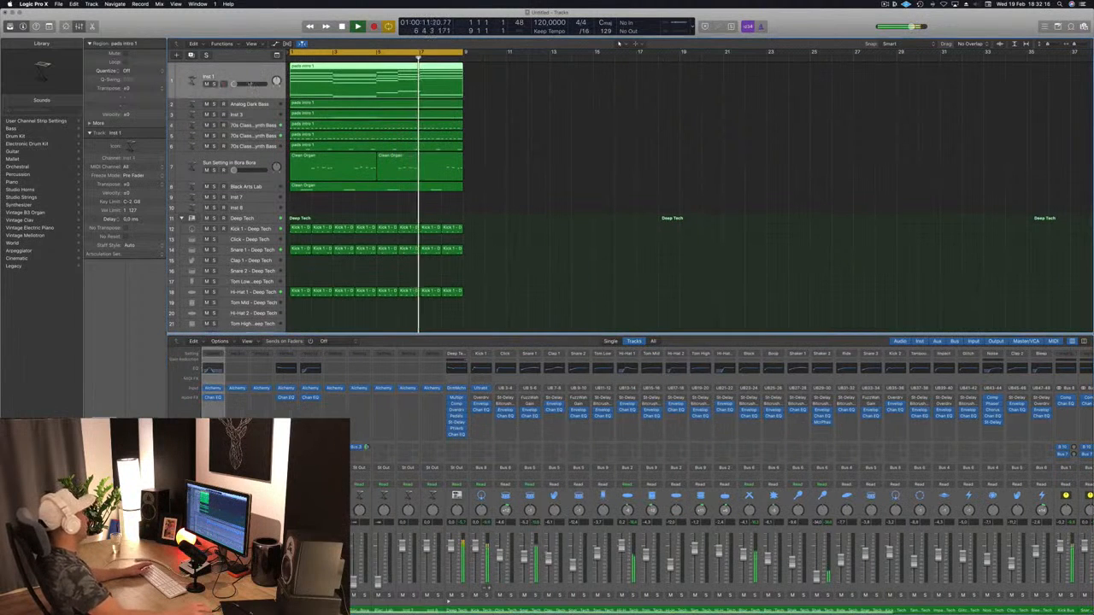
pyautogui.doubleClick(247, 79)
pyautogui.write('ARP')
pyautogui.press('Return')
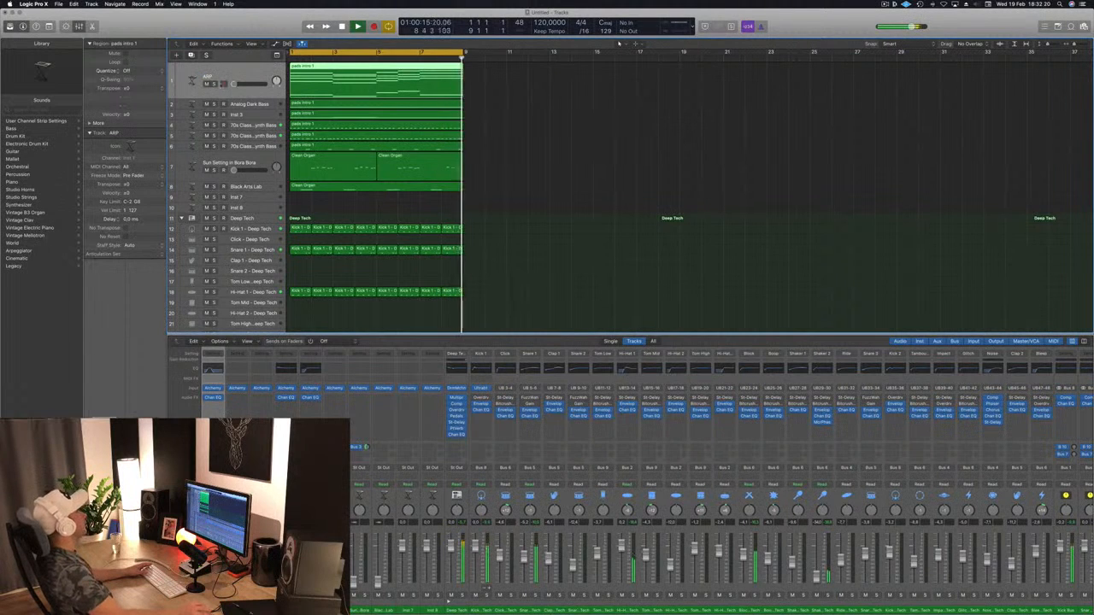
pyautogui.moveTo(234, 84); pyautogui.dragTo(243, 84)
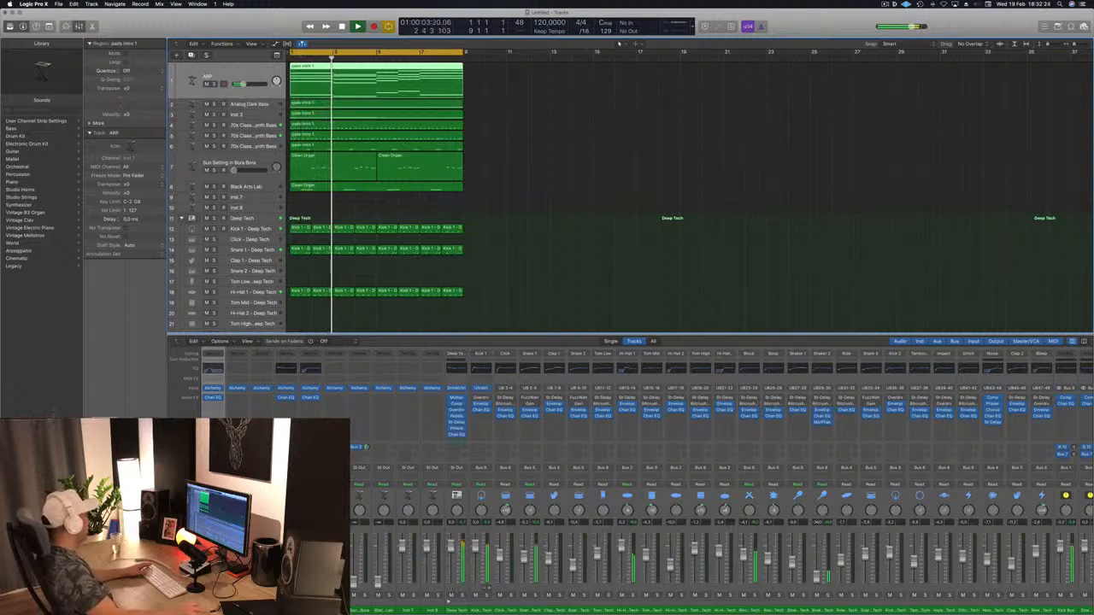
# Step: Set the high cut of the ARP track's Channel EQ to 580 Hz, close the EQ and deselect the region
pyautogui.click(213, 369)
pyautogui.moveTo(798, 172); pyautogui.dragTo(612, 169)
pyautogui.moveTo(560, 292); pyautogui.dragTo(598, 291)
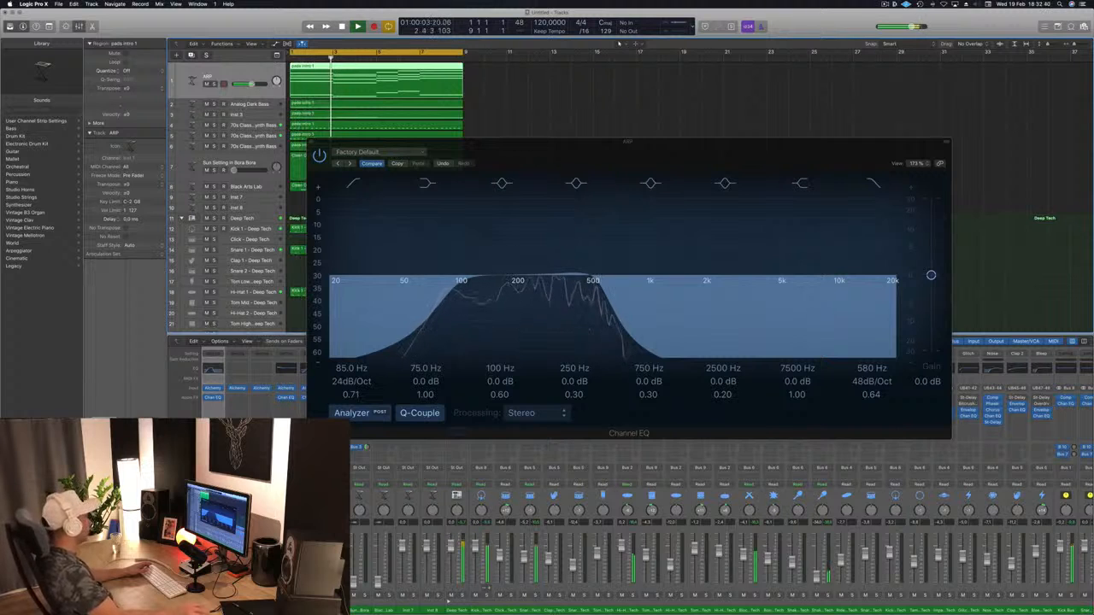
pyautogui.moveTo(598, 142); pyautogui.dragTo(543, 182)
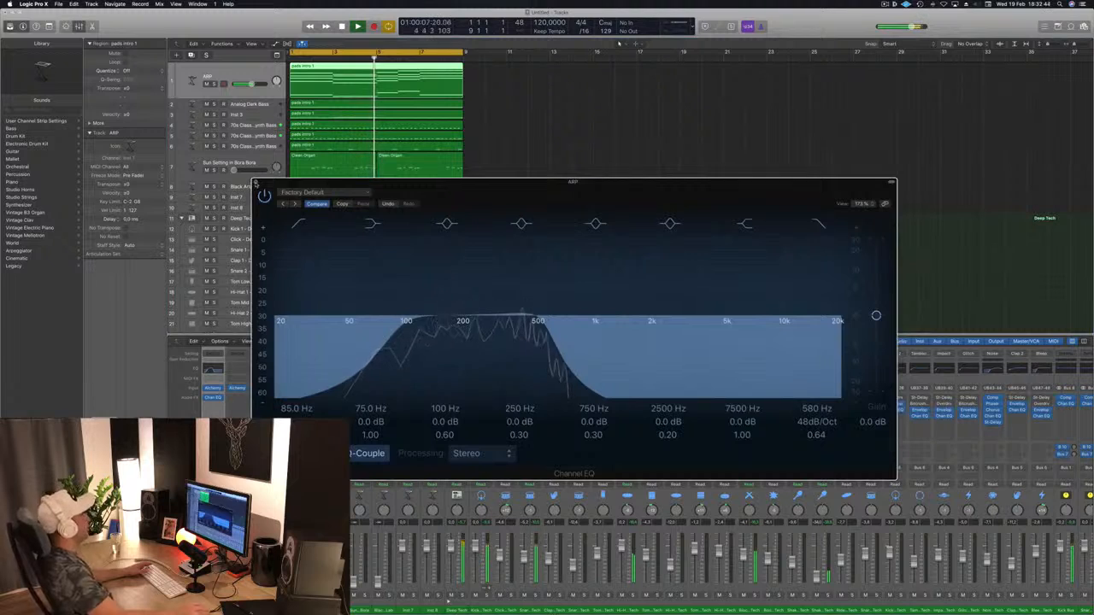
pyautogui.click(255, 183)
pyautogui.click(576, 94)
pyautogui.click(333, 88)
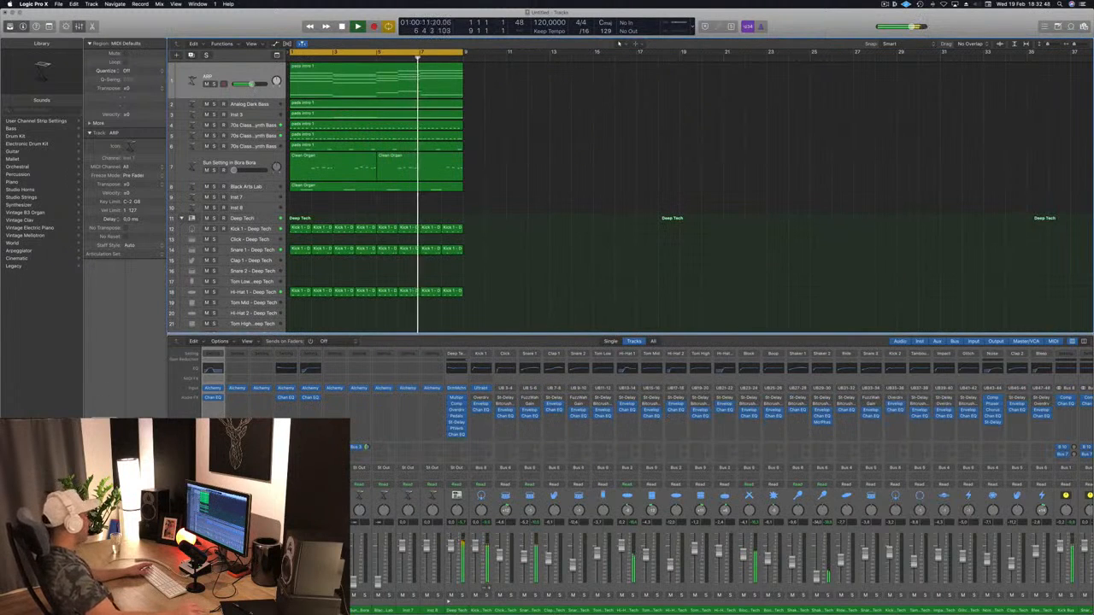
# Step: Reopen the ARP track's Channel EQ and raise its high cut to 15800 Hz
pyautogui.click(213, 397)
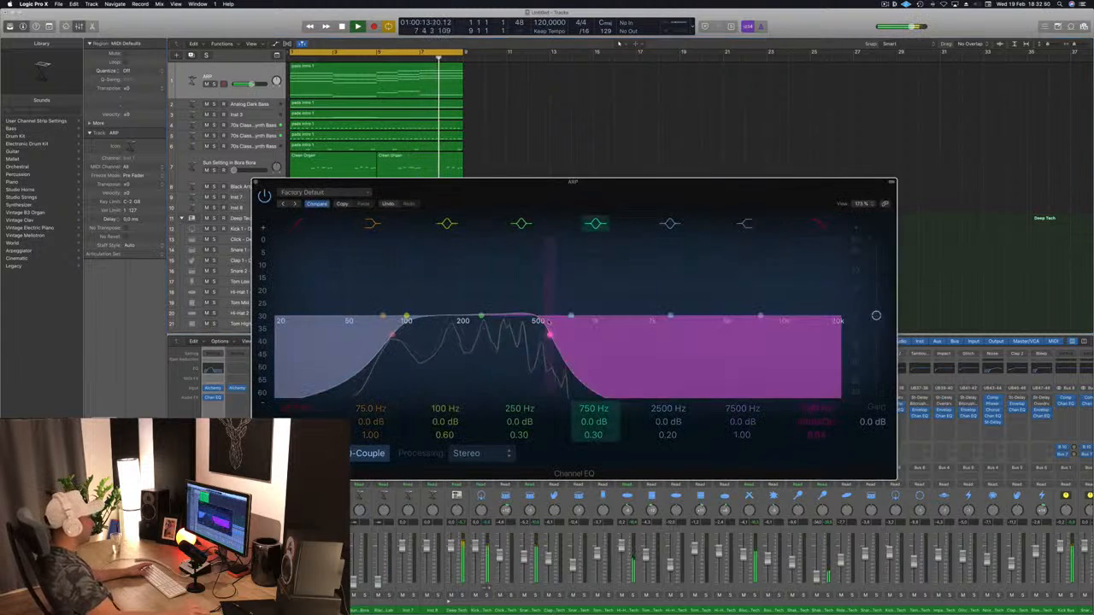
pyautogui.moveTo(630, 335); pyautogui.dragTo(823, 335)
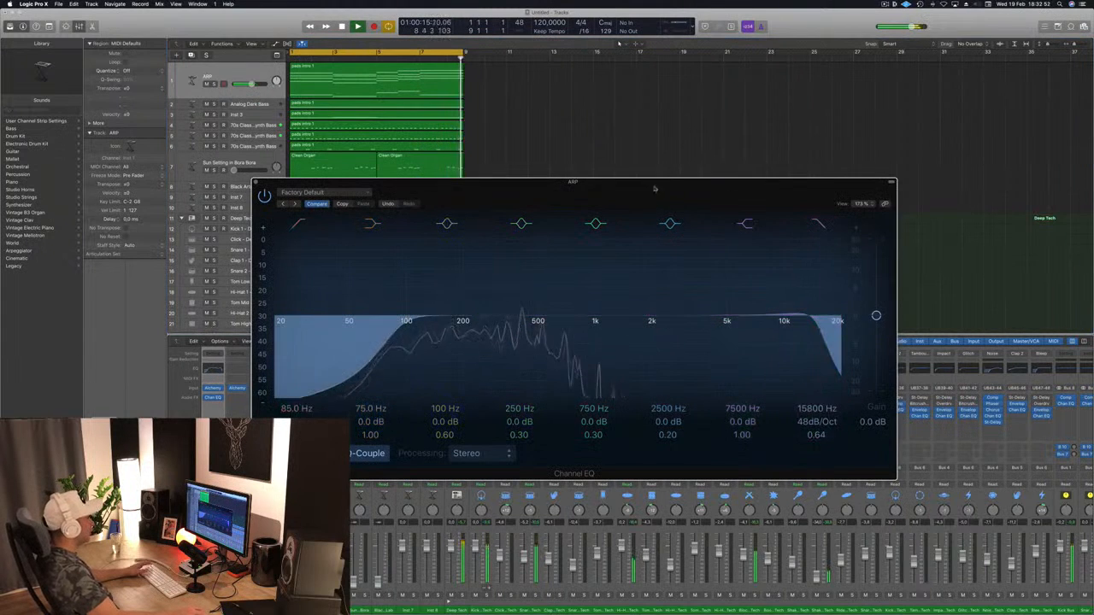
# Step: Close the ARP track's Channel EQ and audition the loop while checking the Snare 1, ARP and Analog Dark Bass tracks
pyautogui.moveTo(655, 185); pyautogui.dragTo(891, 211)
pyautogui.click(491, 208)
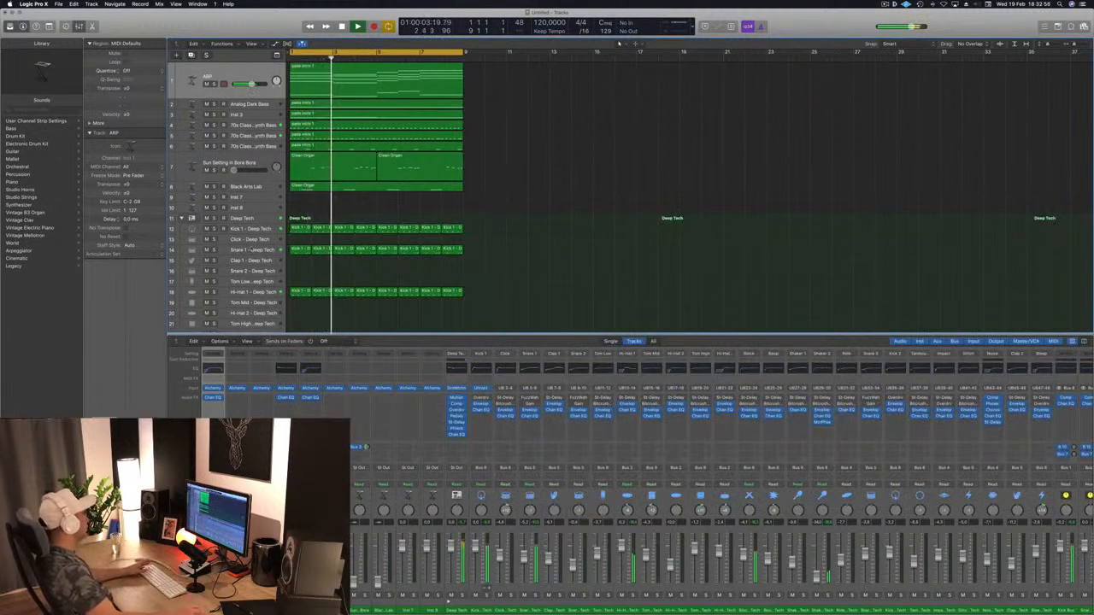
pyautogui.click(252, 249)
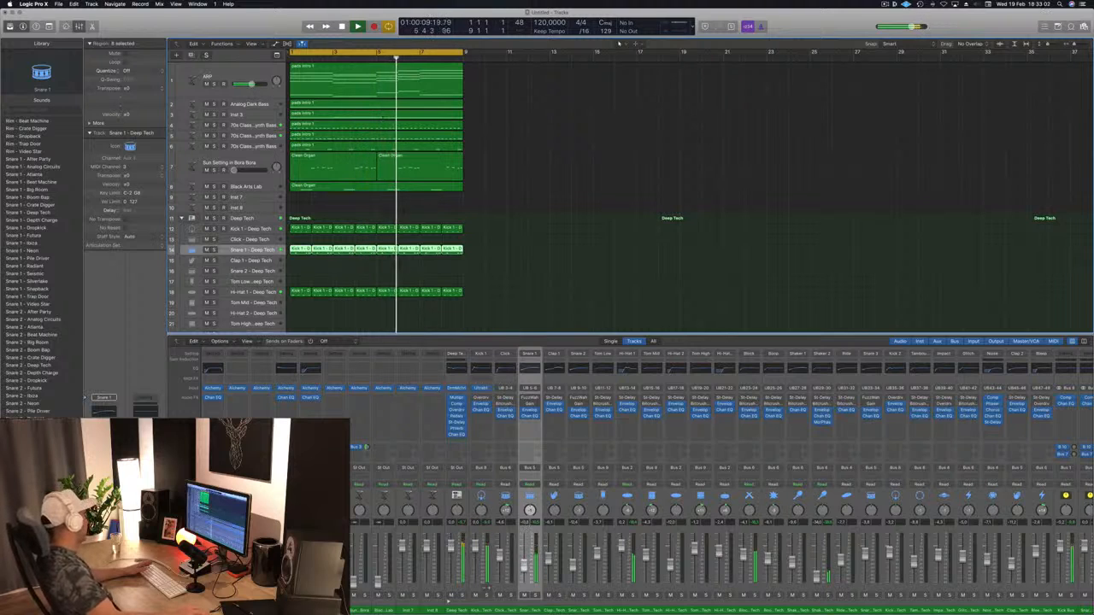
pyautogui.click(654, 113)
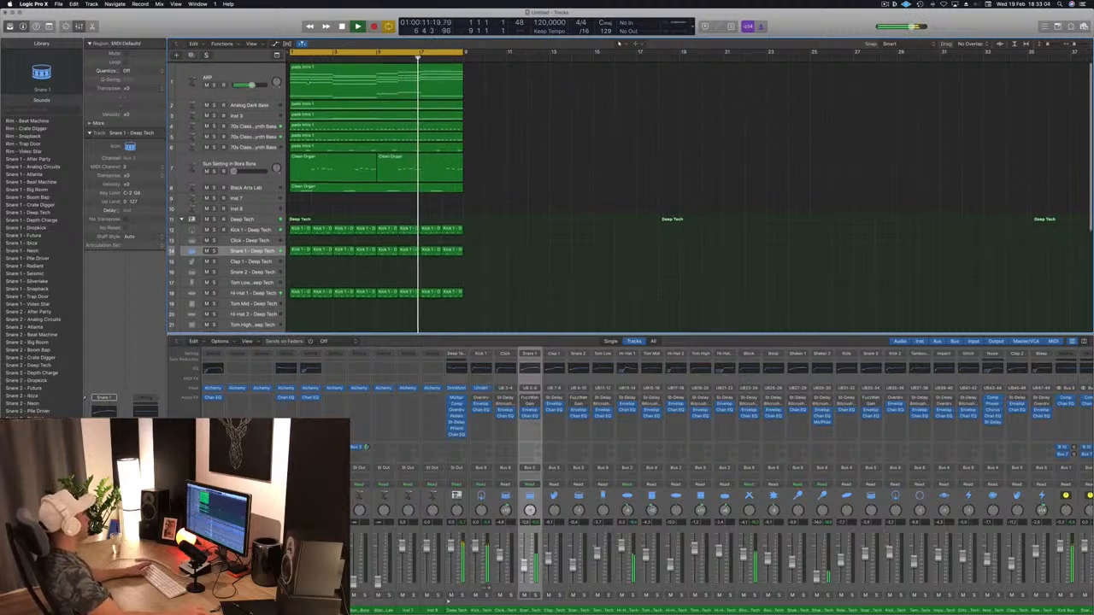
pyautogui.click(250, 78)
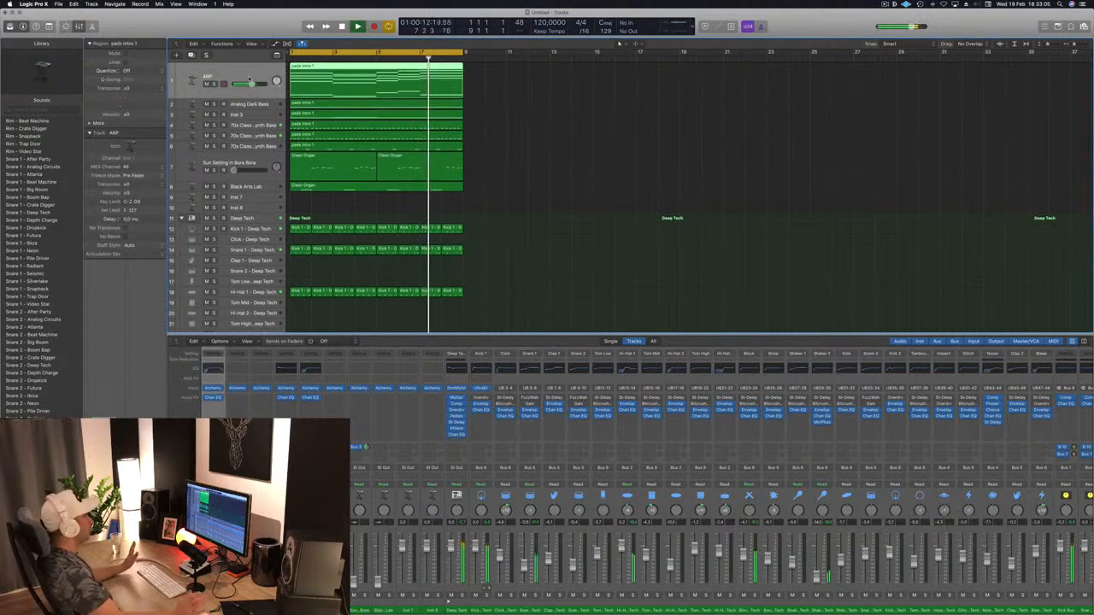
pyautogui.click(543, 119)
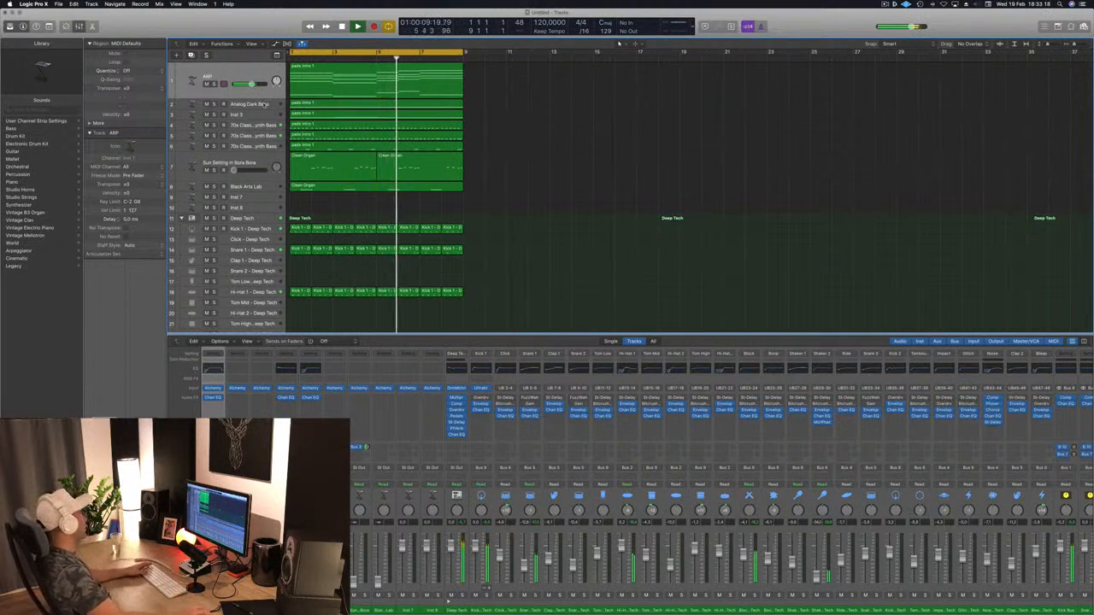
pyautogui.click(265, 103)
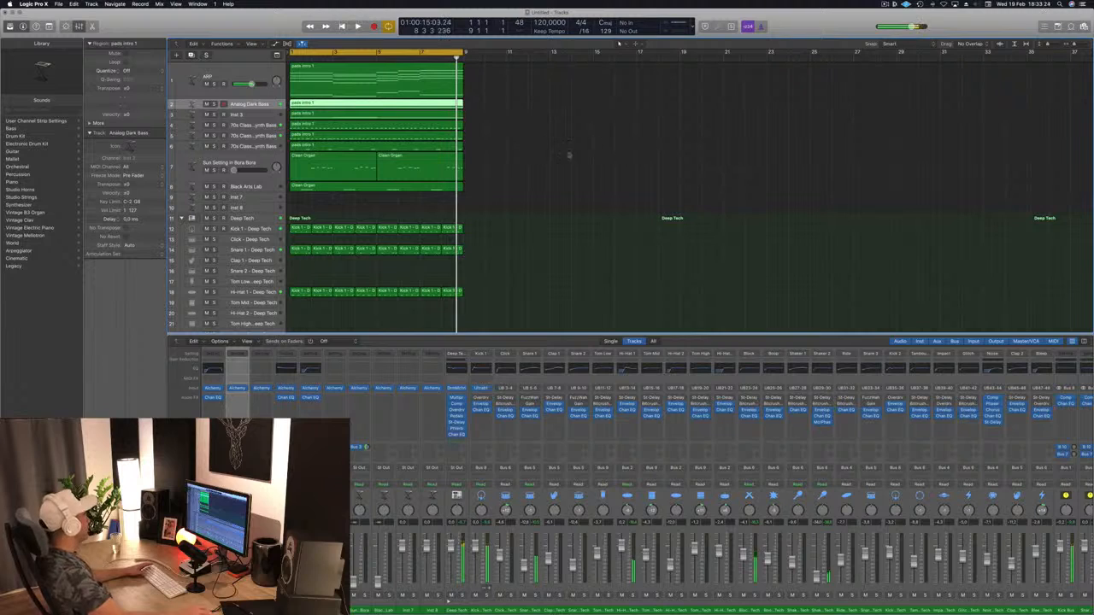
# Step: Add a send to Bus 12 on the Kick 1 track and raise its send level
pyautogui.click(263, 229)
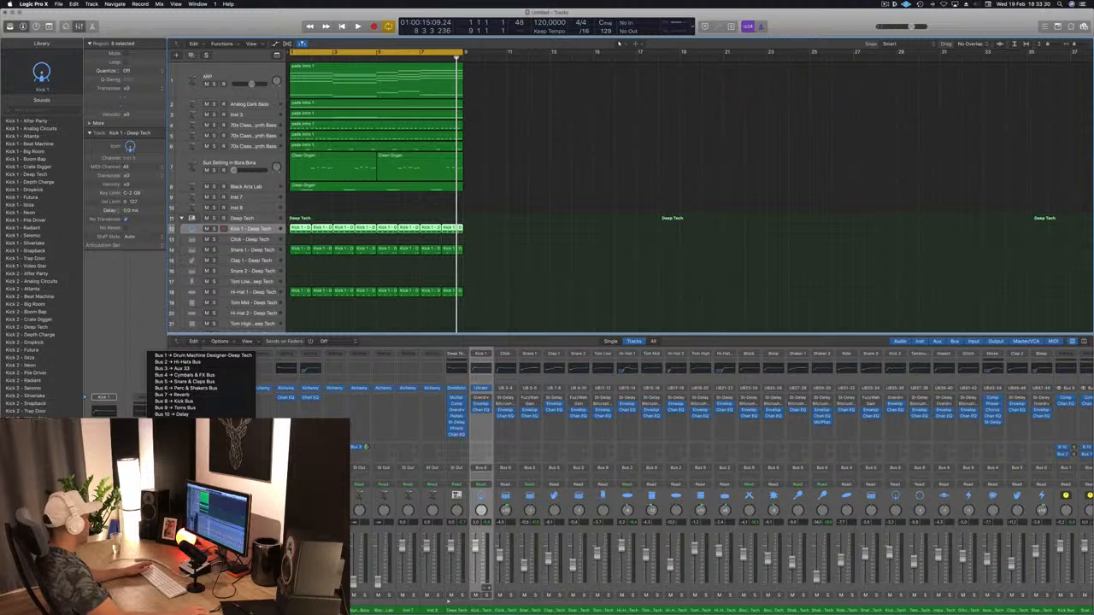
pyautogui.press('Escape')
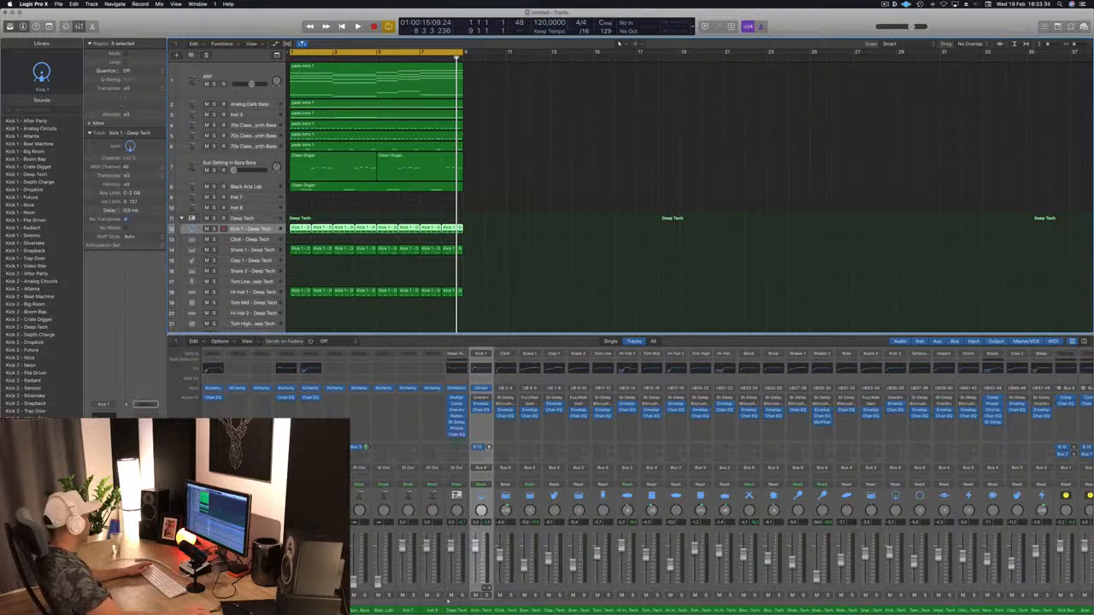
pyautogui.moveTo(488, 447); pyautogui.dragTo(488, 432)
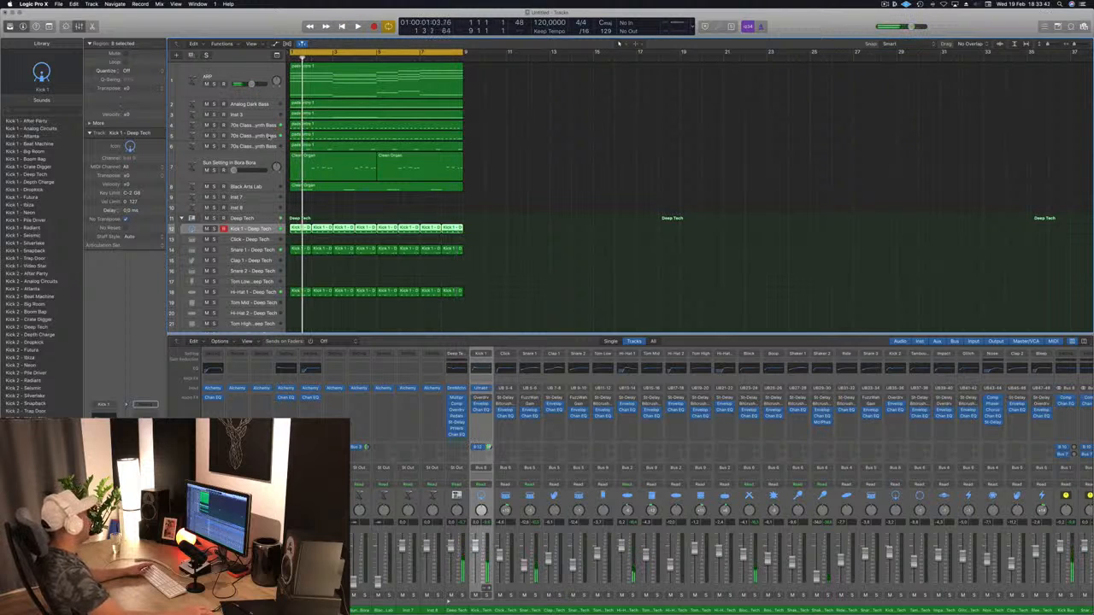
# Step: Insert a Compressor on the ARP track, side-chain it to Bus 12 and set its ratio to 4.1:1
pyautogui.click(263, 76)
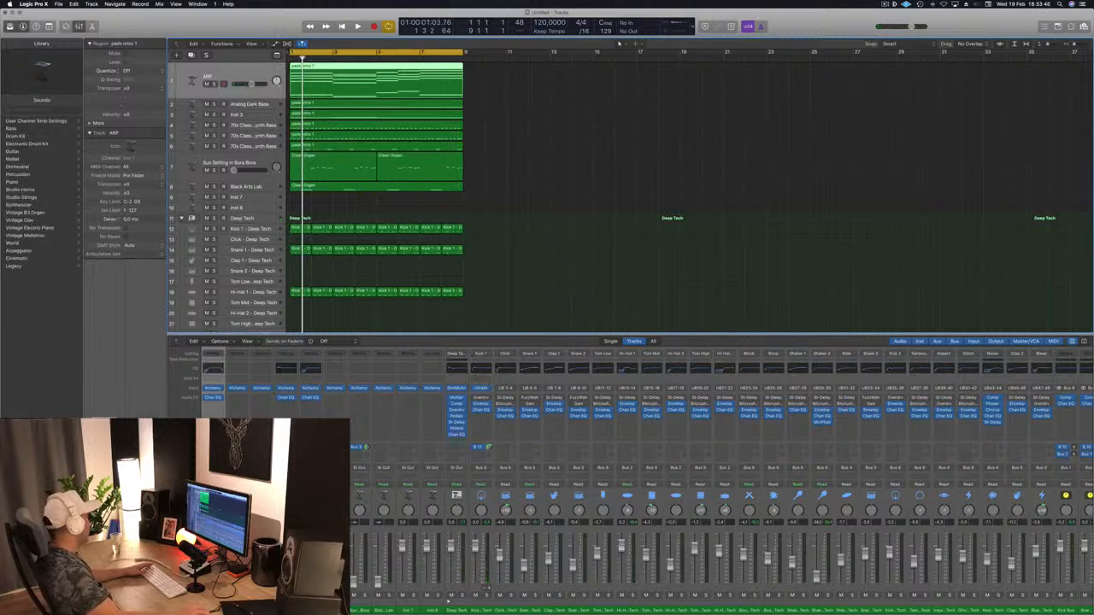
pyautogui.moveTo(281, 40); pyautogui.dragTo(542, 123)
pyautogui.moveTo(611, 137)
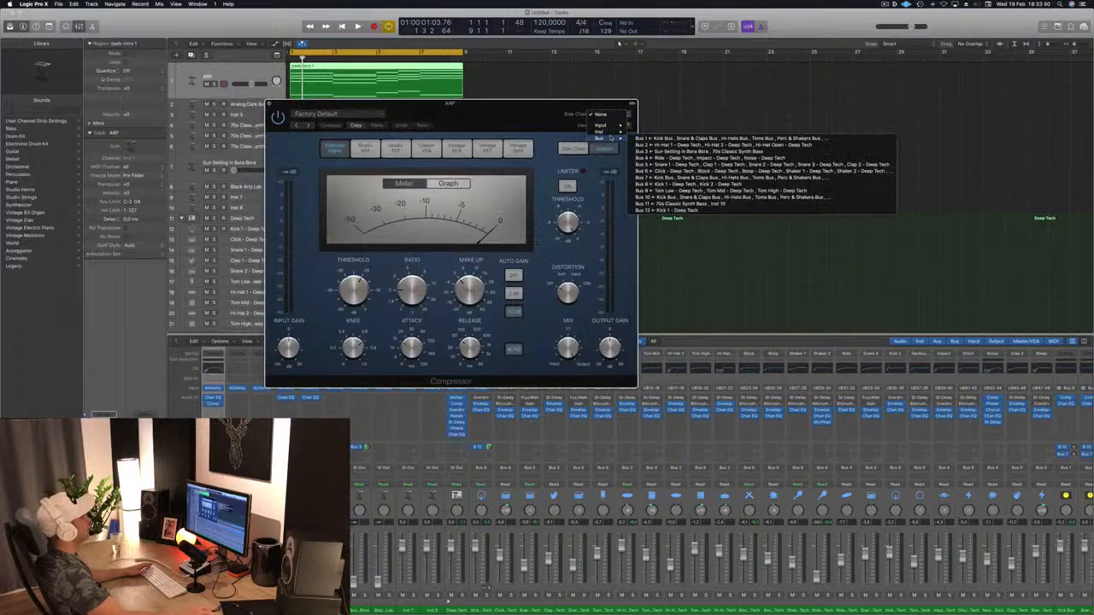
pyautogui.click(660, 210)
pyautogui.moveTo(524, 122); pyautogui.dragTo(727, 172)
pyautogui.press('space')
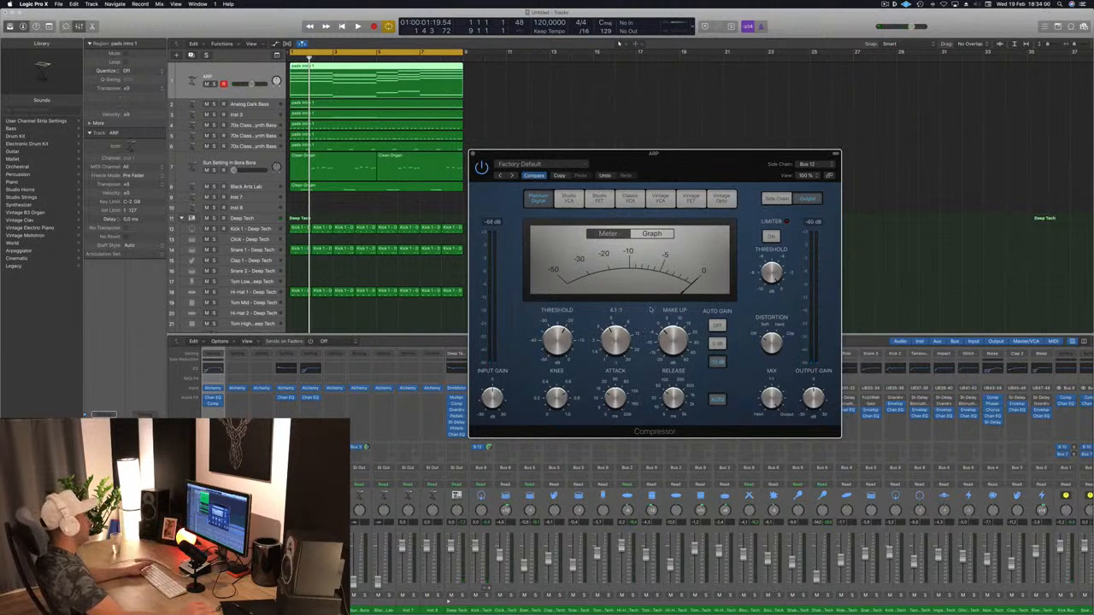
# Step: Play the loop to compare the ARP sound with the side-chained Compressor on and bypassed, and close the plug-in
pyautogui.press('space')
pyautogui.moveTo(677, 155); pyautogui.dragTo(560, 273)
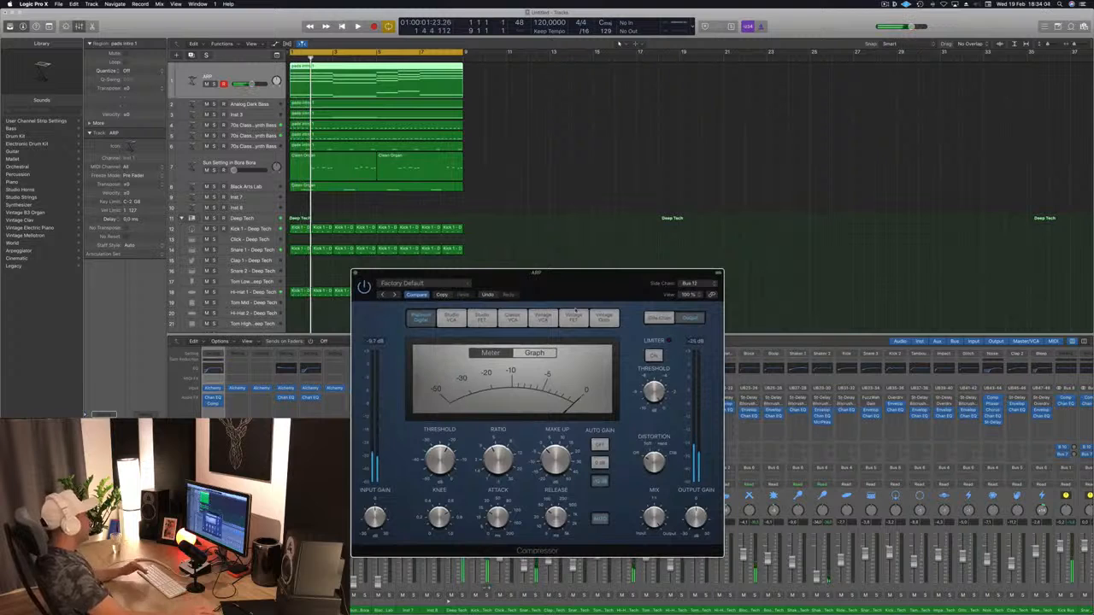
pyautogui.press('space')
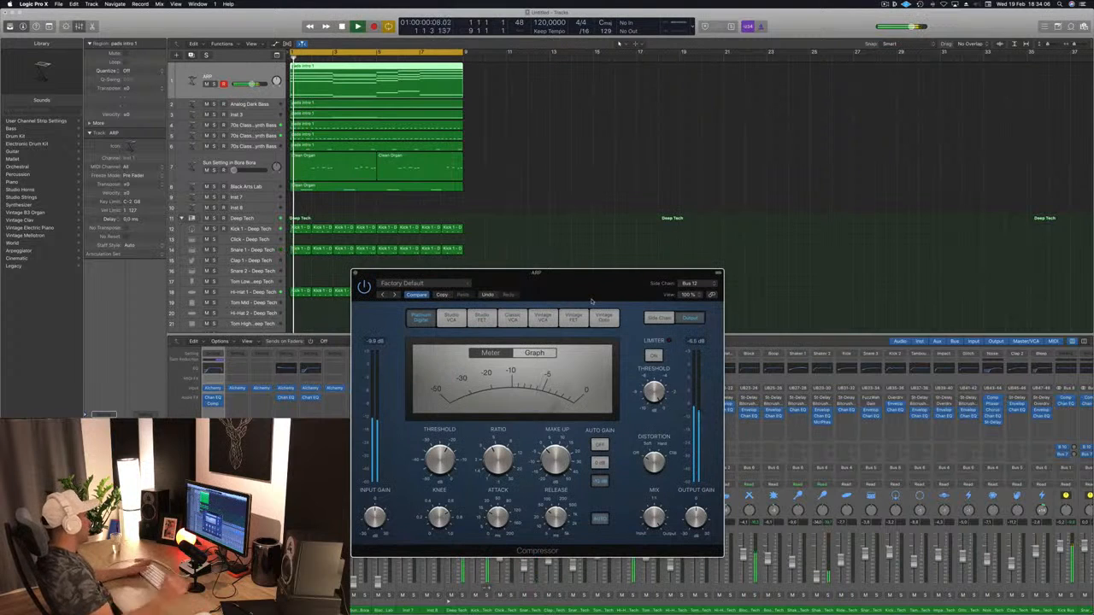
pyautogui.moveTo(591, 301); pyautogui.dragTo(648, 232)
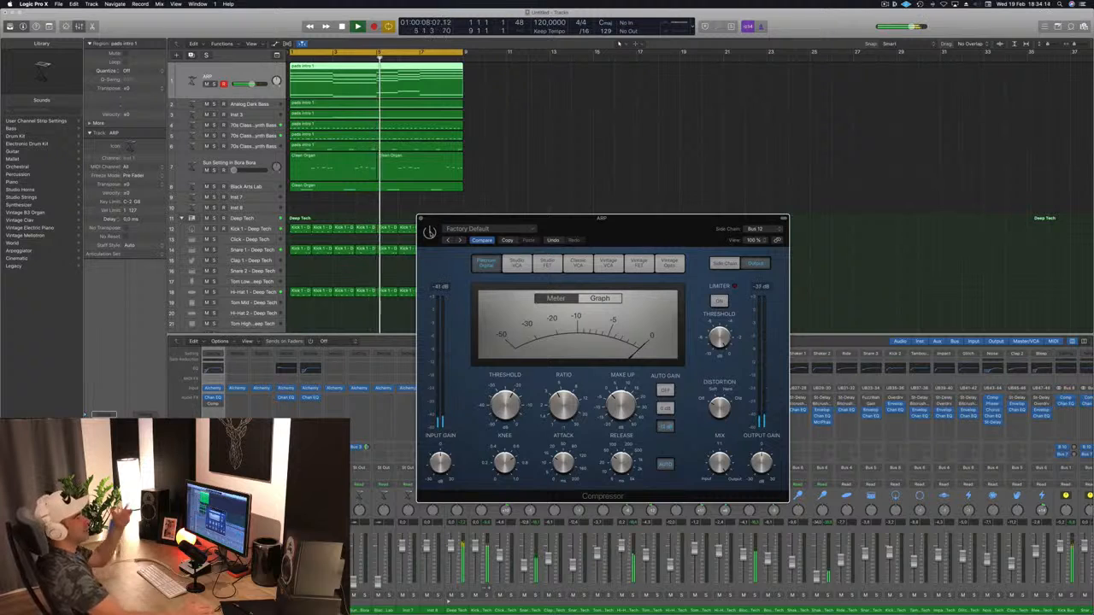
pyautogui.moveTo(443, 225); pyautogui.dragTo(381, 232)
pyautogui.click(360, 228)
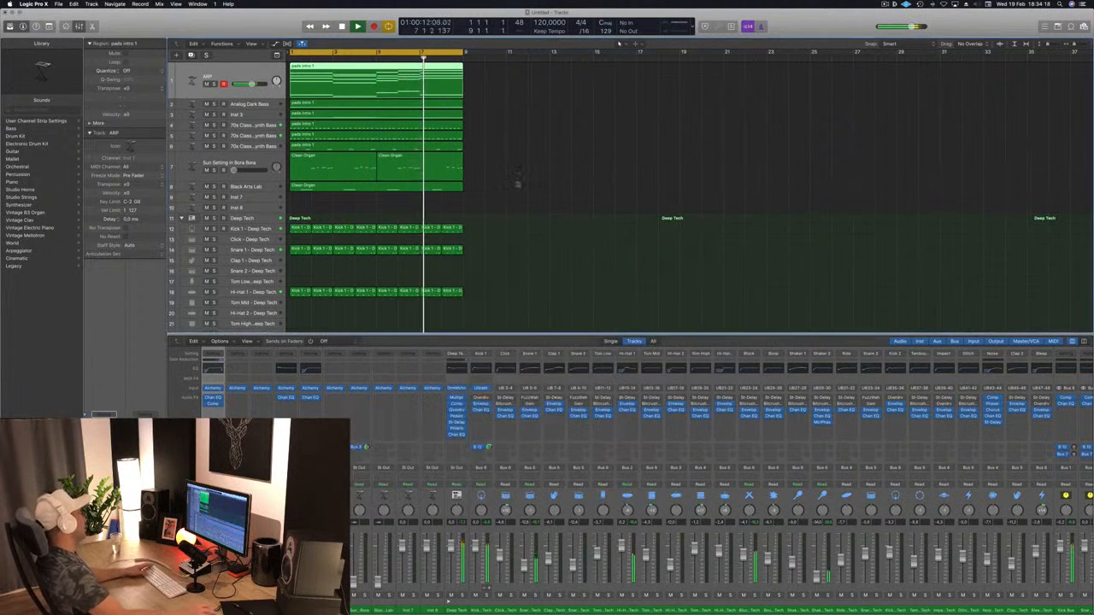
pyautogui.press('space')
# Step: Open the existing Compressor on Aux 34 and set its threshold to -25.5 dB
pyautogui.hscroll(5, 923, 439)
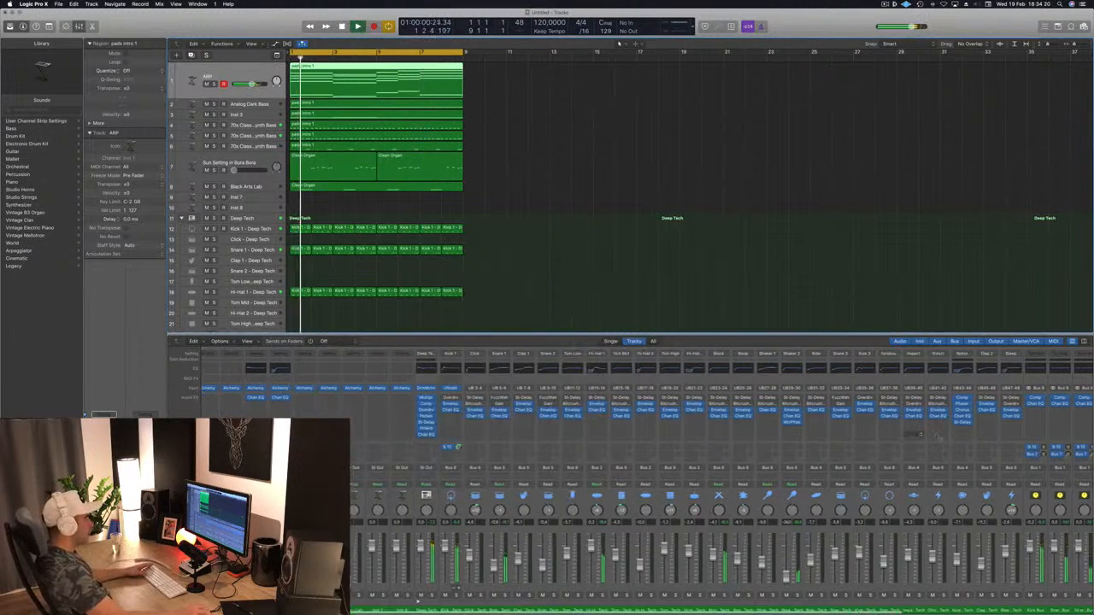
pyautogui.hscroll(2, 923, 439)
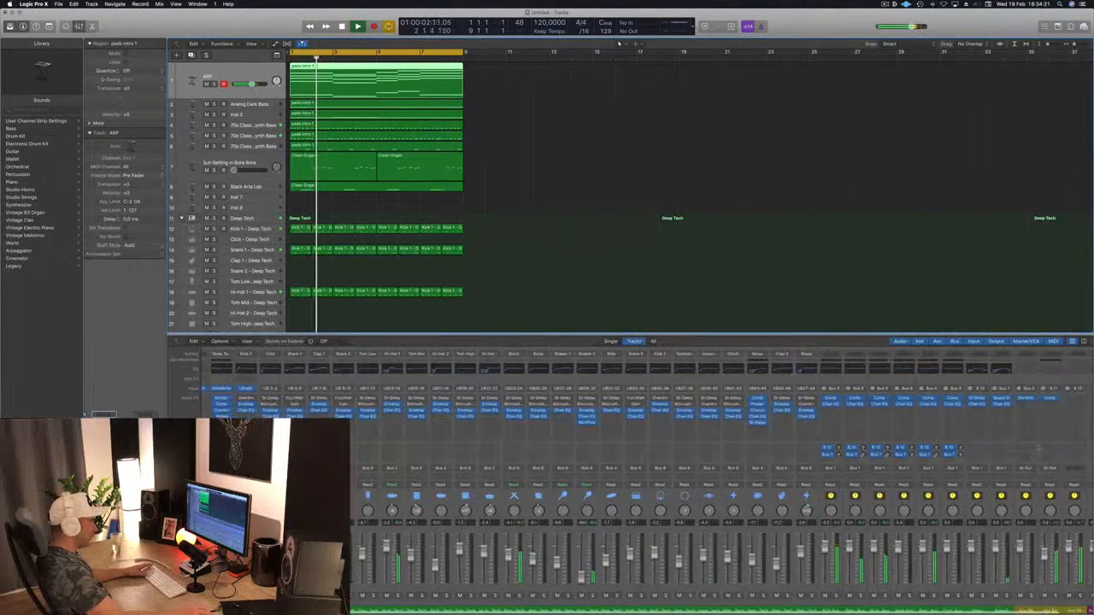
pyautogui.click(1048, 399)
pyautogui.moveTo(651, 249); pyautogui.dragTo(712, 239)
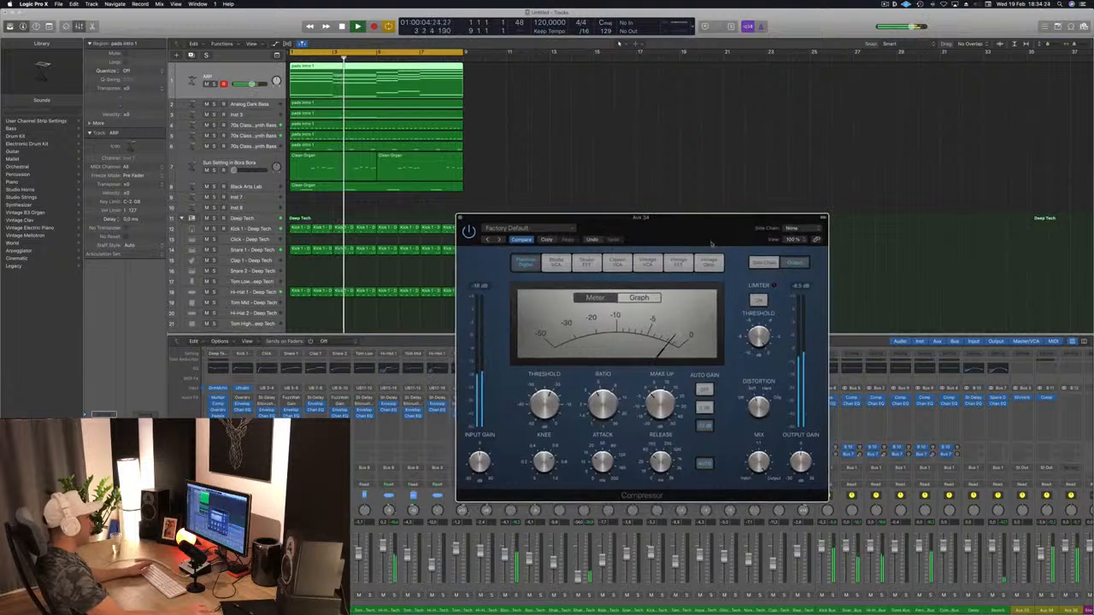
pyautogui.moveTo(542, 411); pyautogui.dragTo(542, 413)
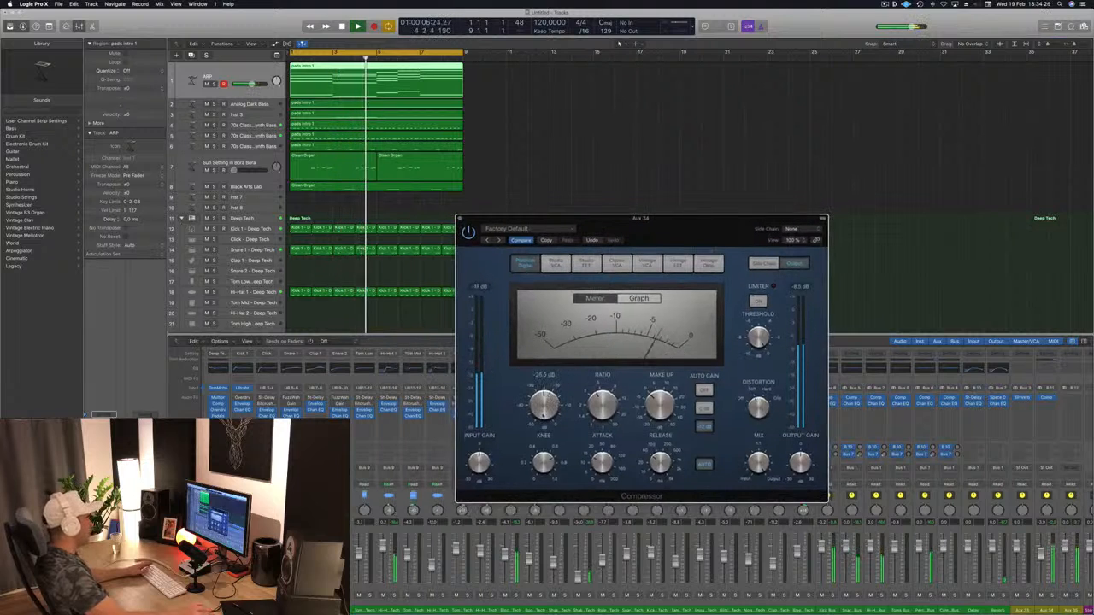
# Step: Insert a second Compressor on Aux 34 and side-chain it to Bus 12
pyautogui.click(1055, 400)
pyautogui.moveTo(1051, 425)
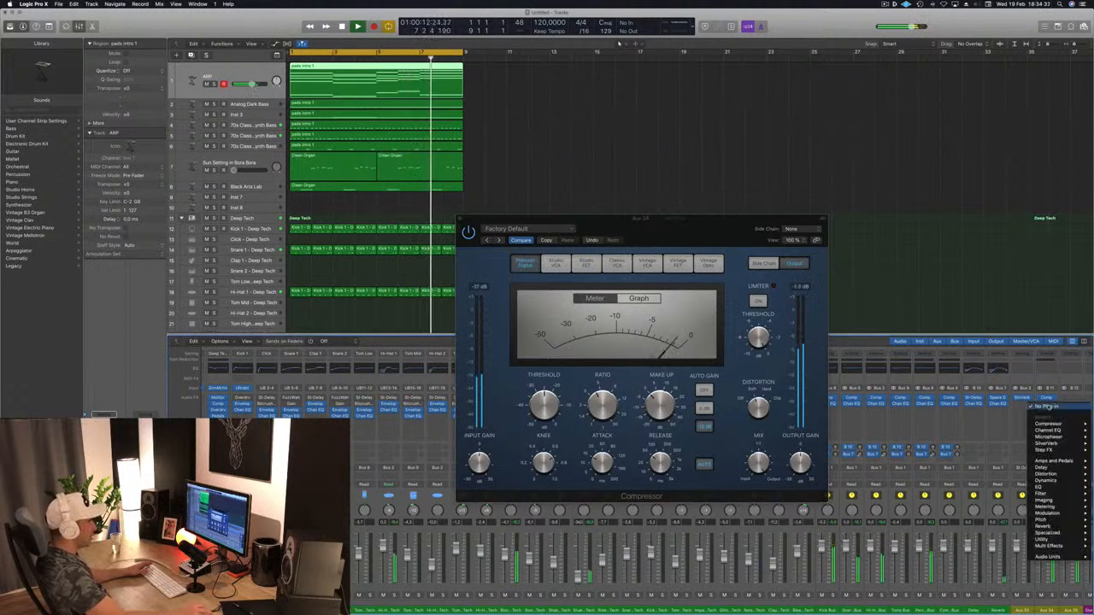
pyautogui.click(1048, 406)
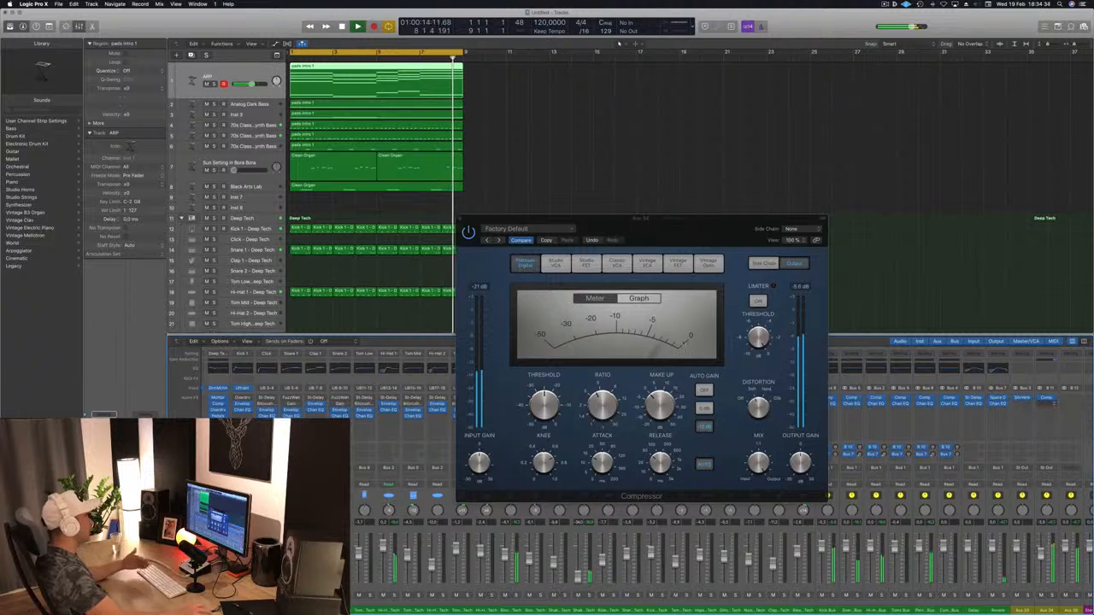
pyautogui.moveTo(239, 31); pyautogui.dragTo(718, 218)
pyautogui.click(837, 217)
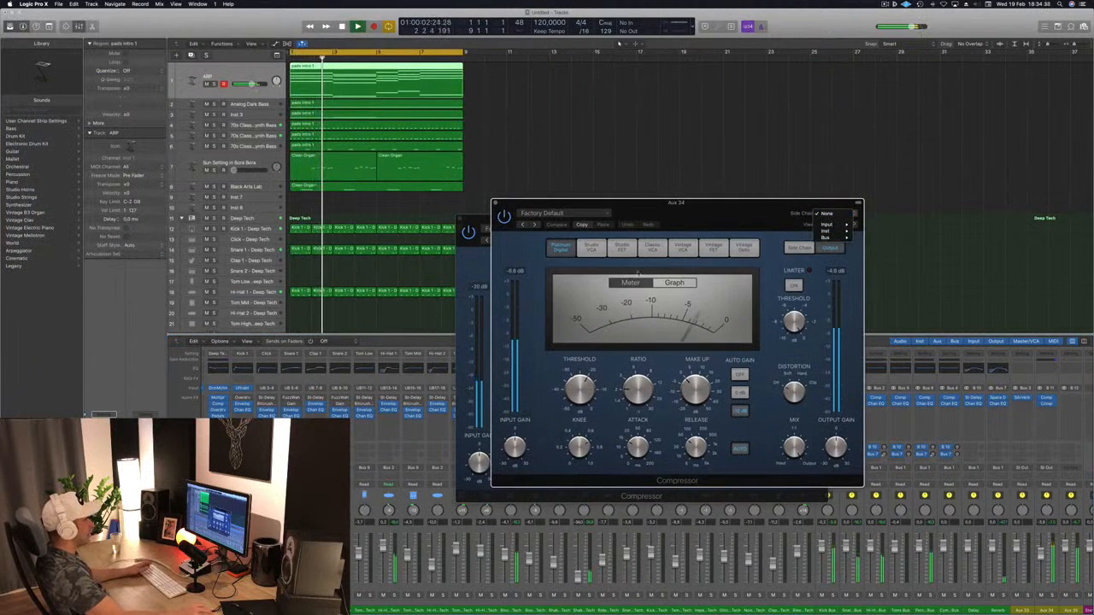
pyautogui.moveTo(825, 237)
pyautogui.click(628, 309)
pyautogui.moveTo(699, 222); pyautogui.dragTo(775, 192)
# Step: Adjust the ratio and threshold of the second Aux 34 Compressor and close both compressor windows
pyautogui.moveTo(716, 359); pyautogui.dragTo(719, 343)
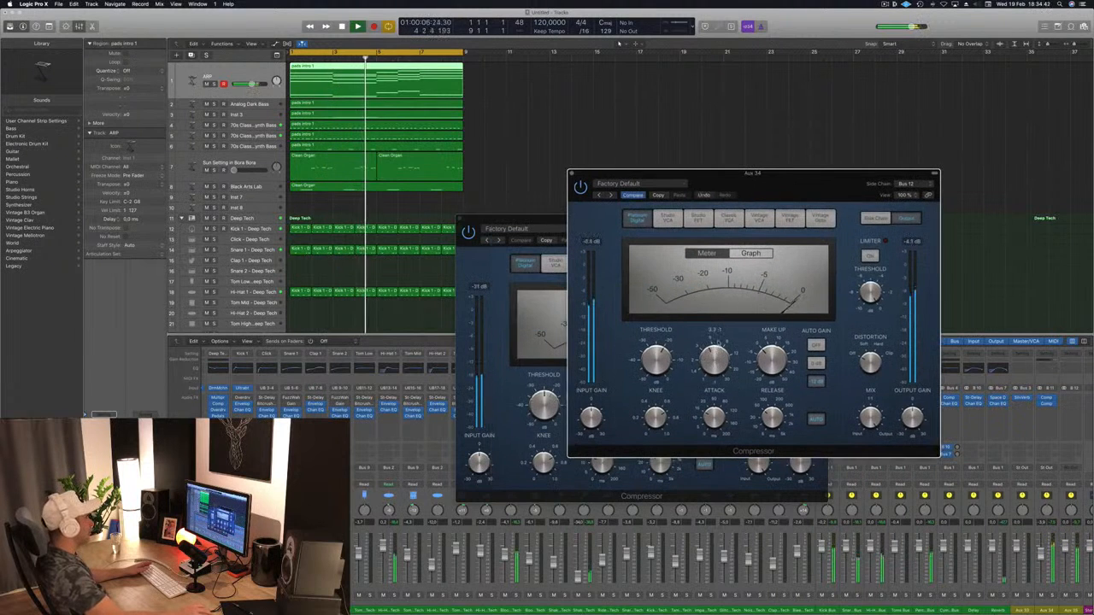
pyautogui.moveTo(656, 359); pyautogui.dragTo(656, 357)
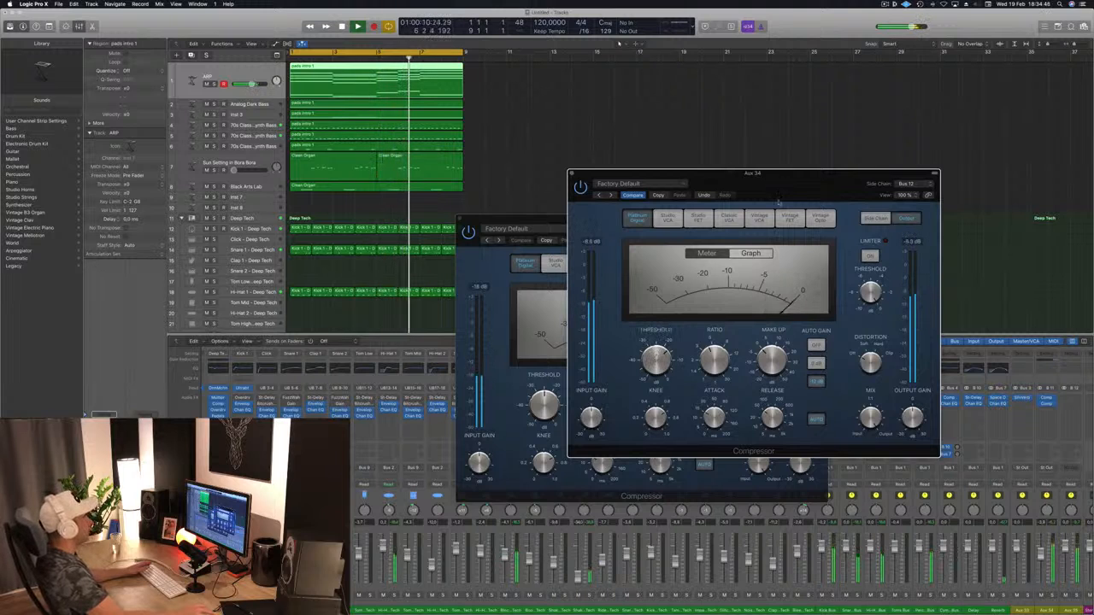
pyautogui.moveTo(778, 199); pyautogui.dragTo(733, 211)
pyautogui.click(527, 185)
pyautogui.moveTo(517, 216); pyautogui.dragTo(567, 208)
pyautogui.click(510, 210)
# Step: Set the low cut of the Shaker 2 track's Channel EQ to 5100 Hz at 18 dB/Oct and close the EQ
pyautogui.scroll(-3, 498, 204)
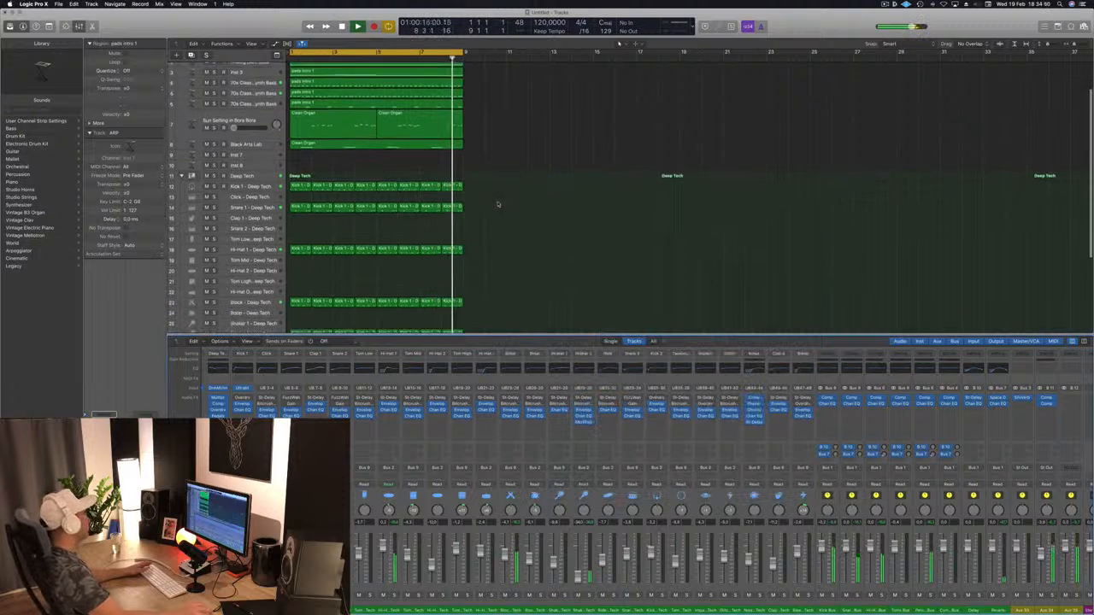
pyautogui.scroll(-5, 498, 204)
pyautogui.click(244, 243)
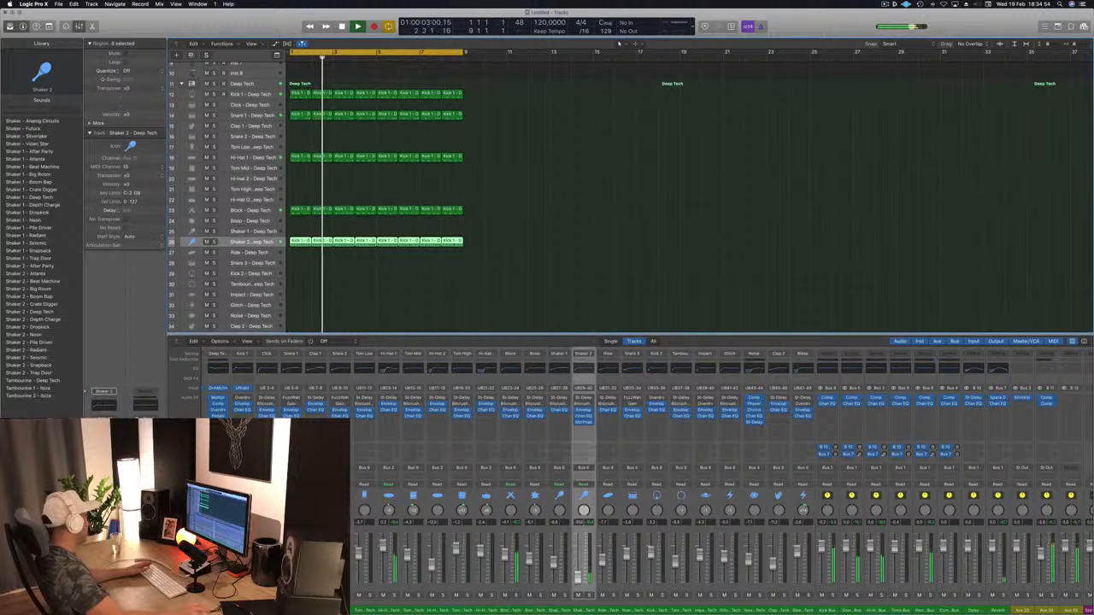
pyautogui.click(102, 405)
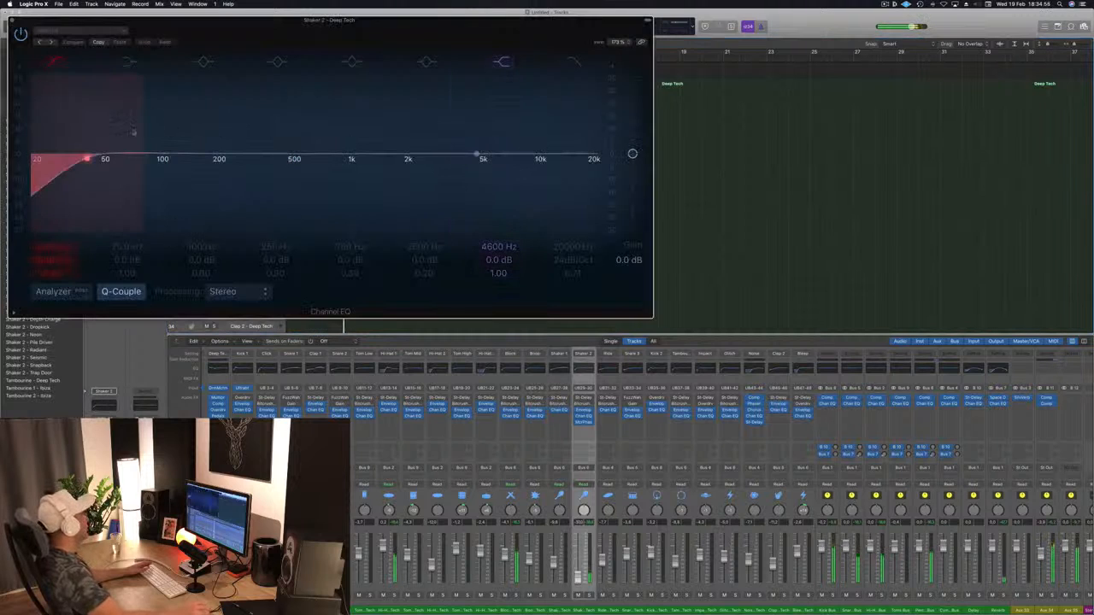
pyautogui.moveTo(91, 159); pyautogui.dragTo(522, 159)
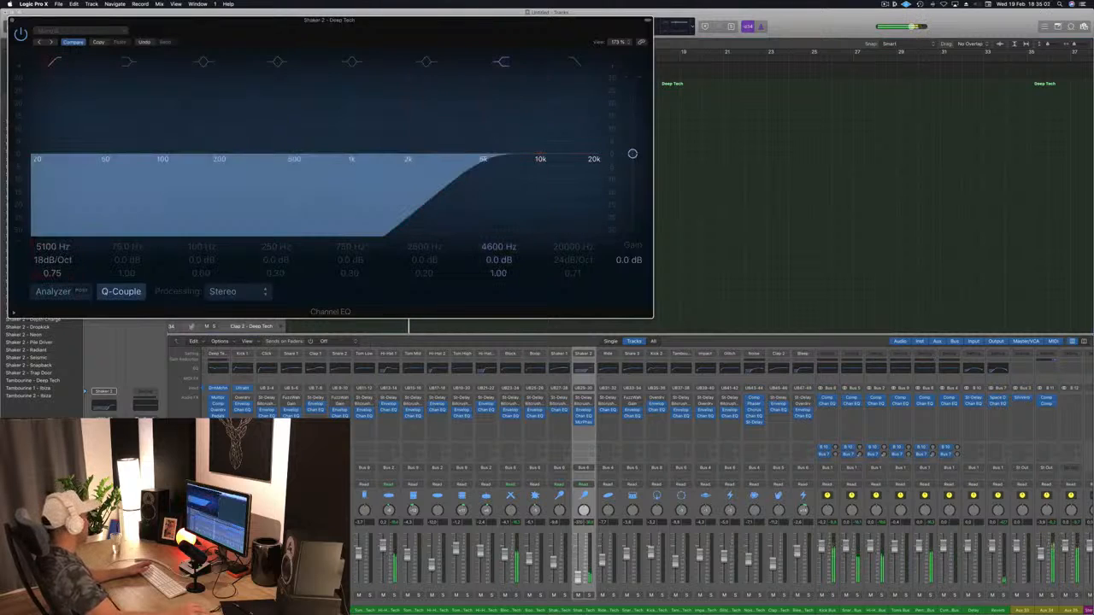
pyautogui.click(12, 20)
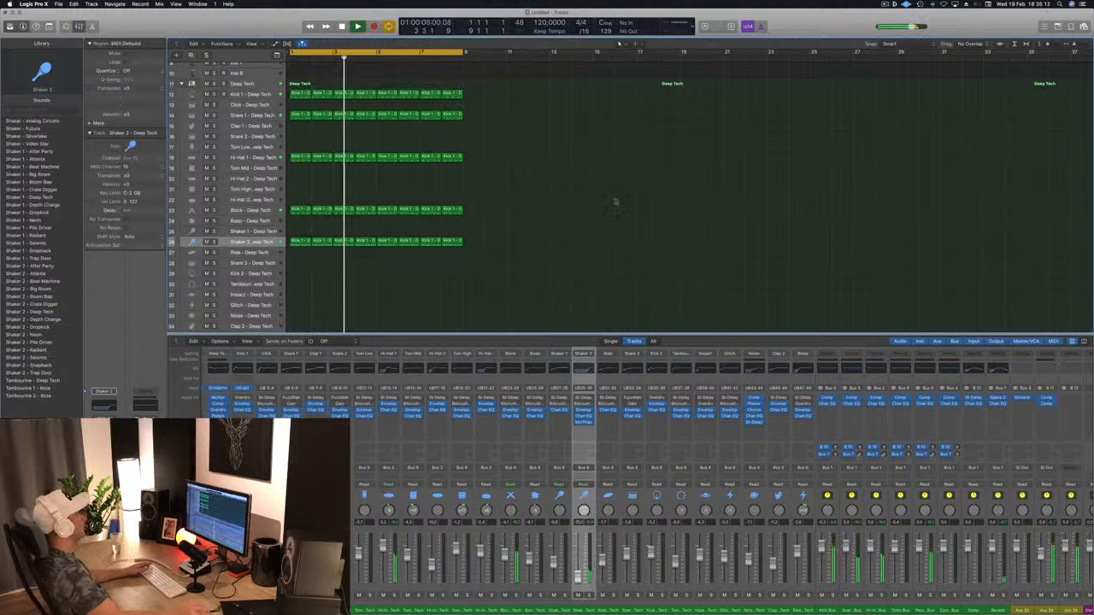
# Step: Solo the Analog Dark Bass track briefly during playback to hear it against the full mix
pyautogui.scroll(5, 615, 200)
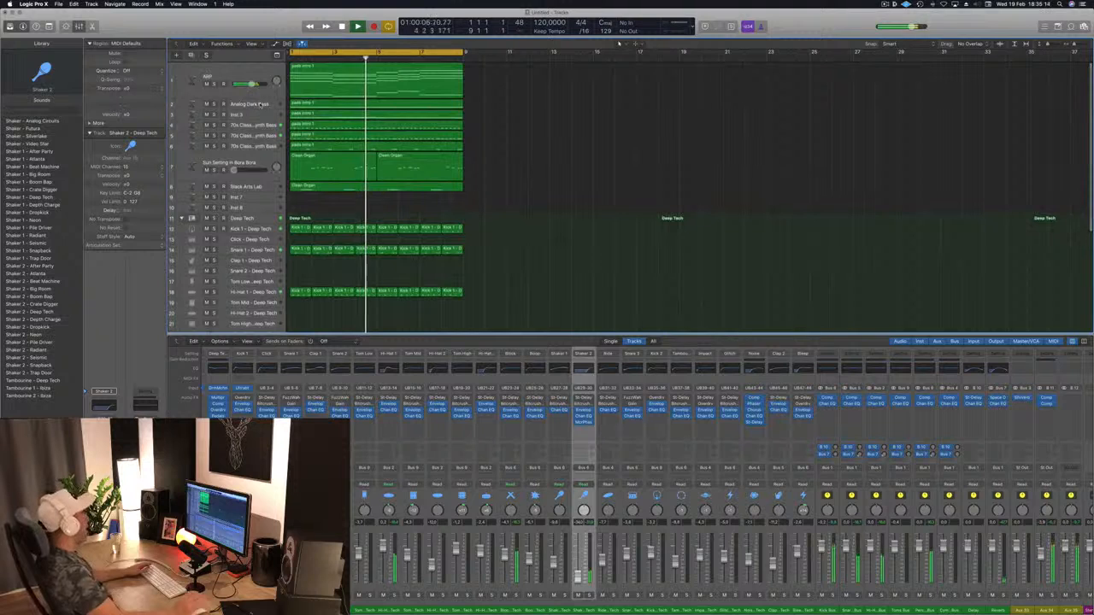
pyautogui.click(260, 103)
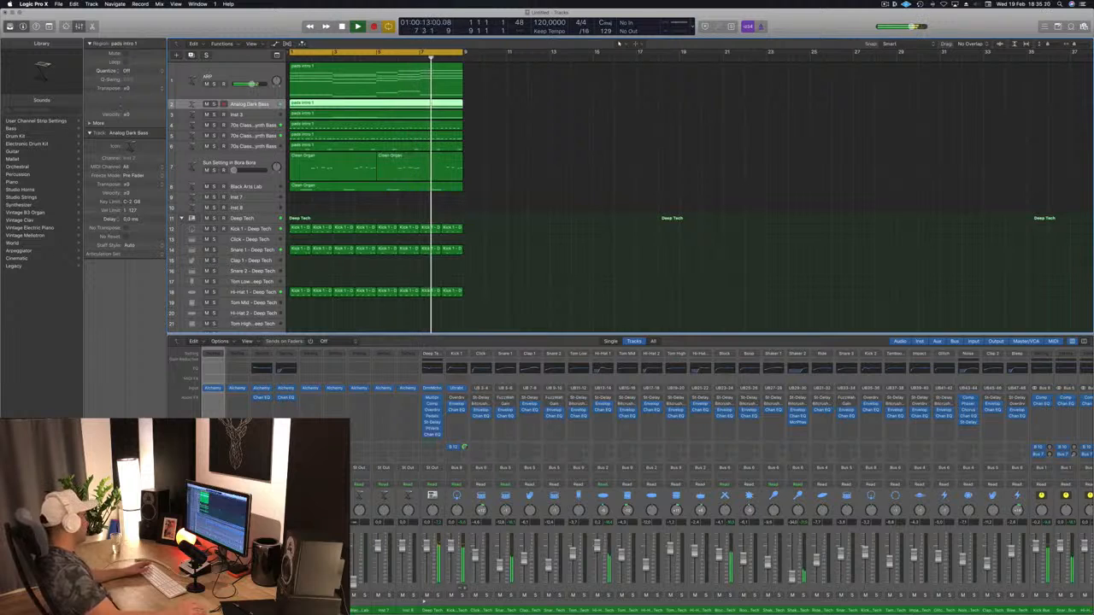
pyautogui.press('s')
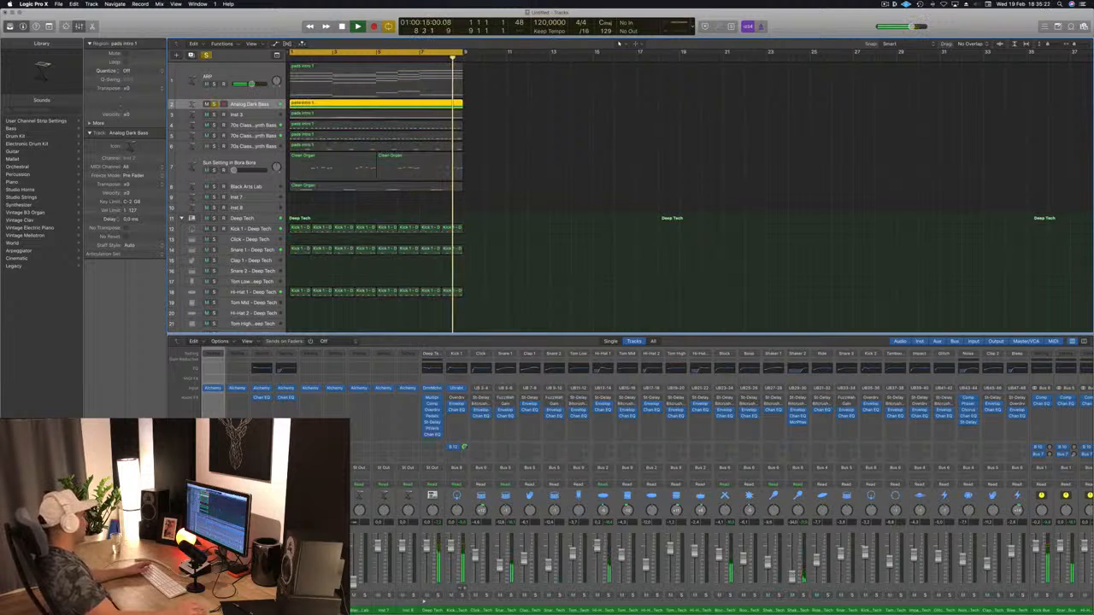
pyautogui.press('space')
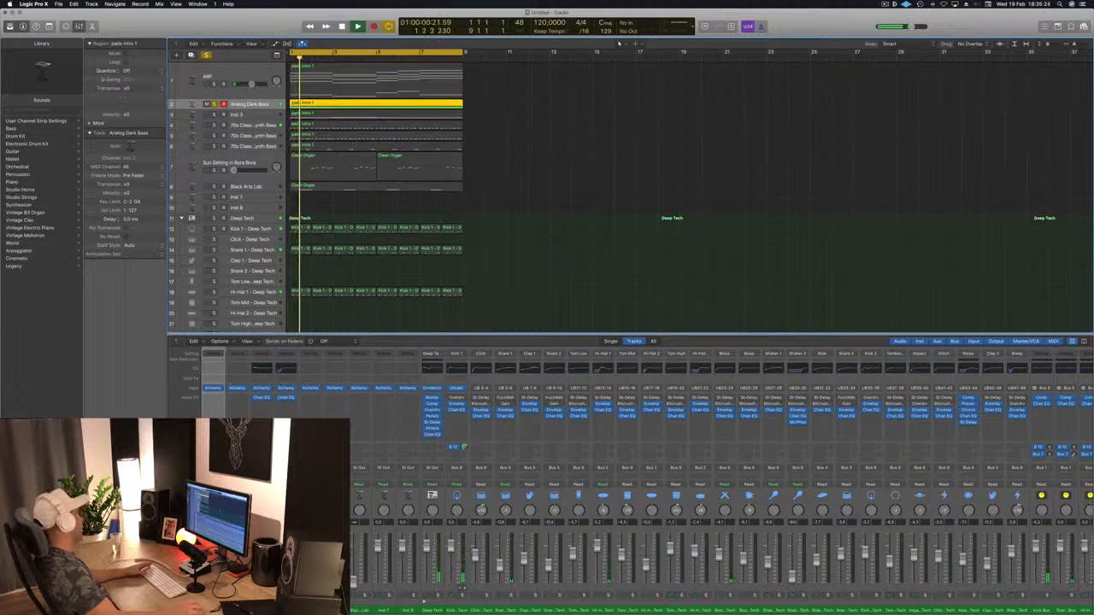
pyautogui.press('Return')
pyautogui.press('s')
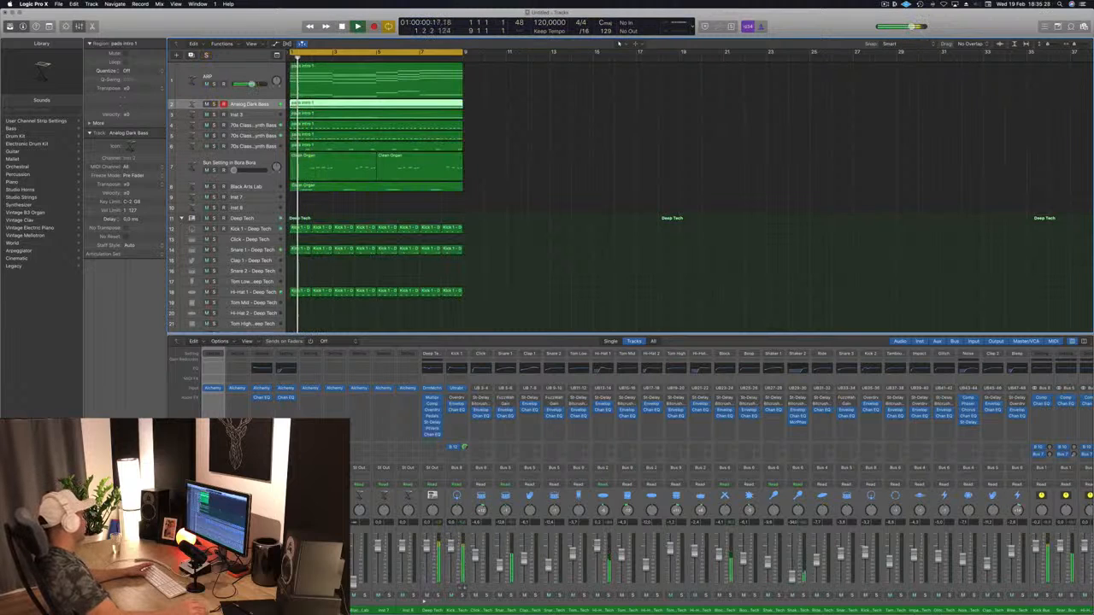
# Step: Add a Channel EQ to the Analog Dark Bass track with its low cut at 95 Hz and 24 dB/Oct
pyautogui.press('Return')
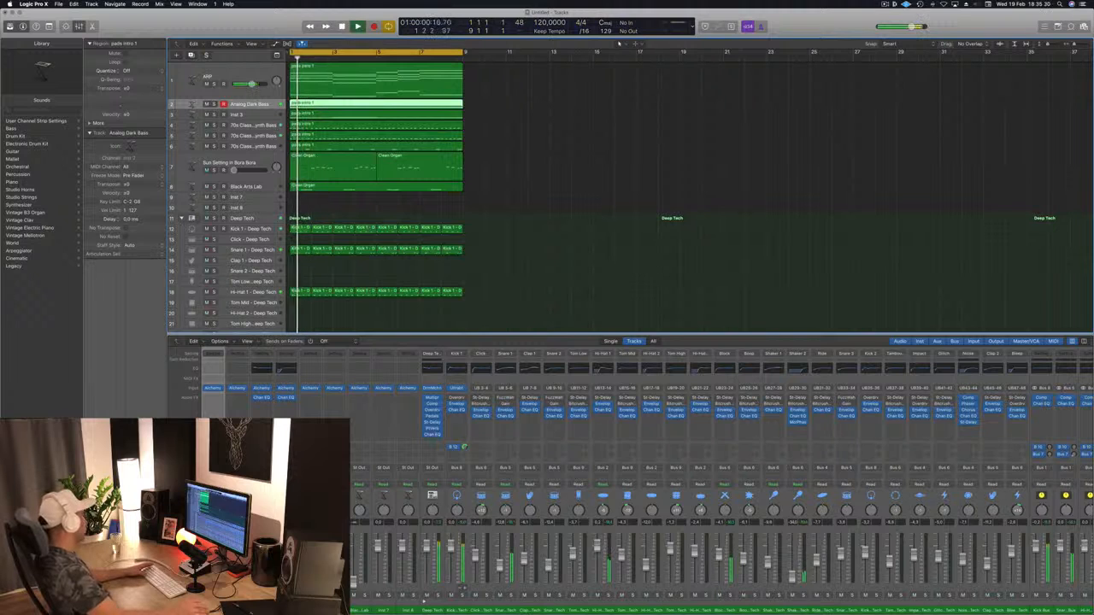
pyautogui.click(212, 368)
pyautogui.moveTo(402, 45); pyautogui.dragTo(674, 112)
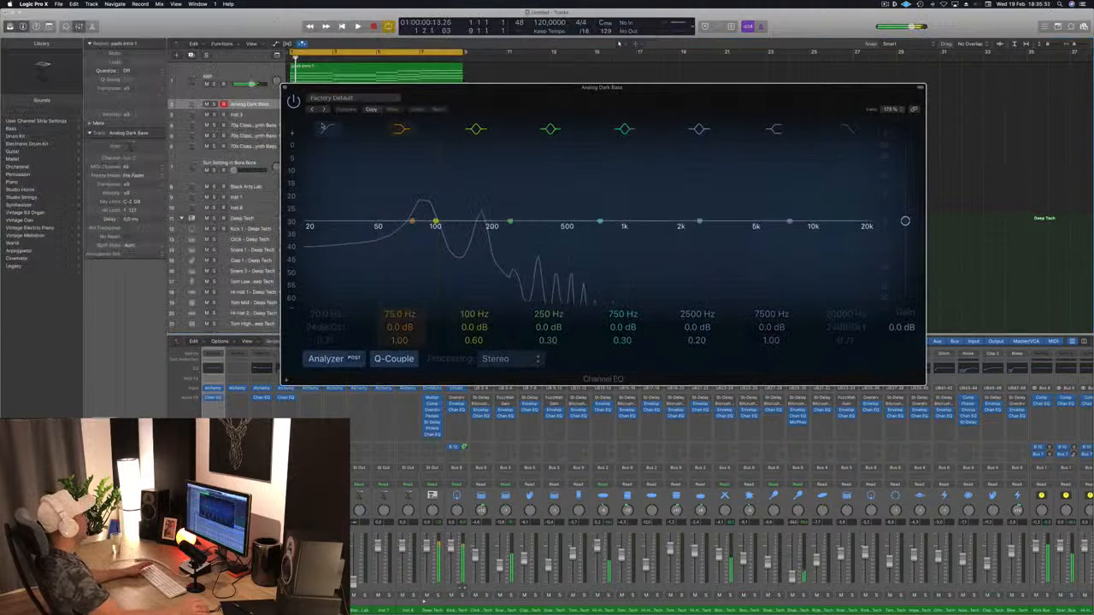
pyautogui.click(327, 129)
pyautogui.moveTo(407, 231); pyautogui.dragTo(478, 230)
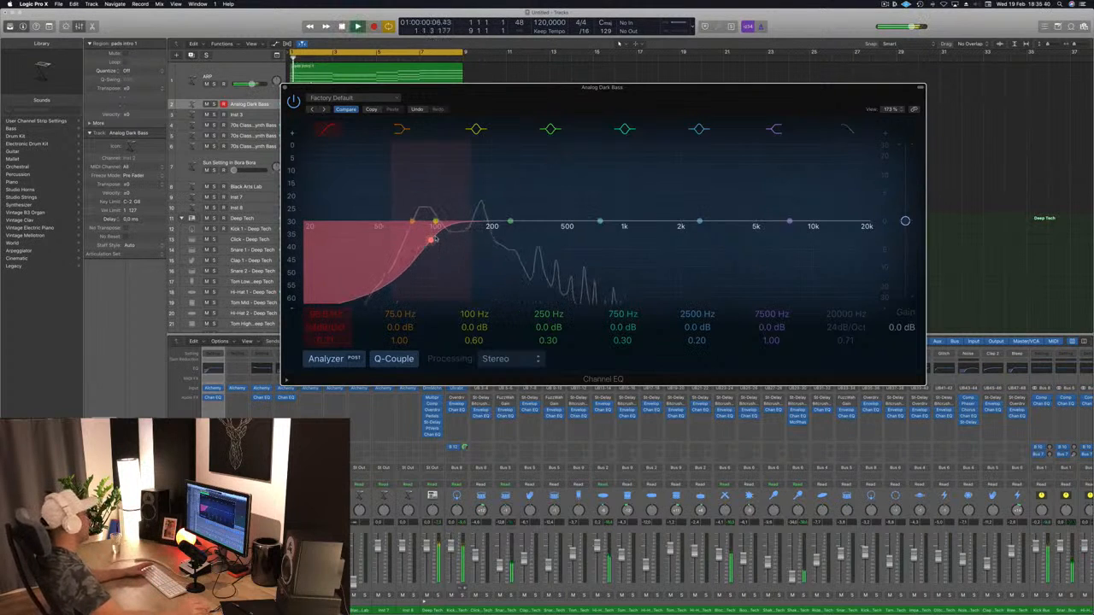
pyautogui.moveTo(434, 240); pyautogui.dragTo(432, 240)
# Step: Solo the Analog Dark Bass briefly to hear its low cut, restore the full mix and move the EQ window aside
pyautogui.click(214, 105)
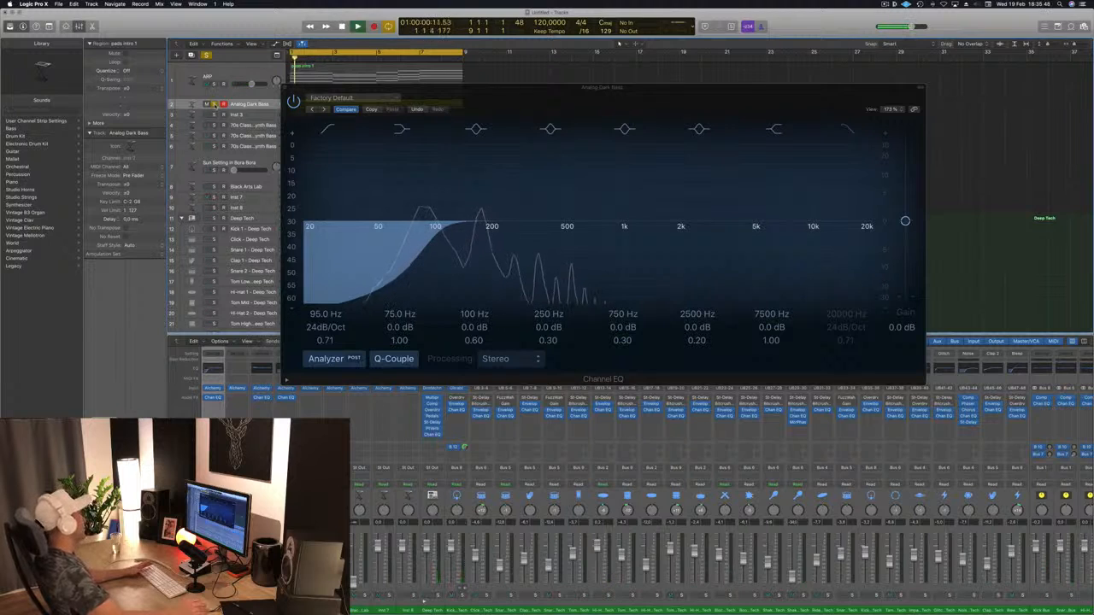
pyautogui.press('space')
pyautogui.click(215, 104)
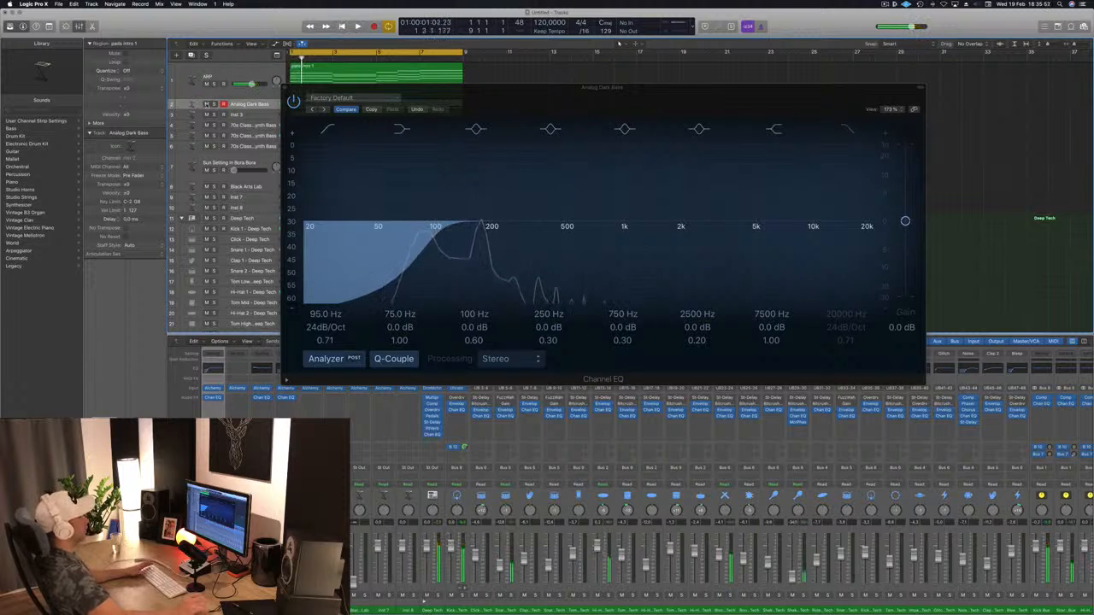
pyautogui.moveTo(526, 99); pyautogui.dragTo(790, 144)
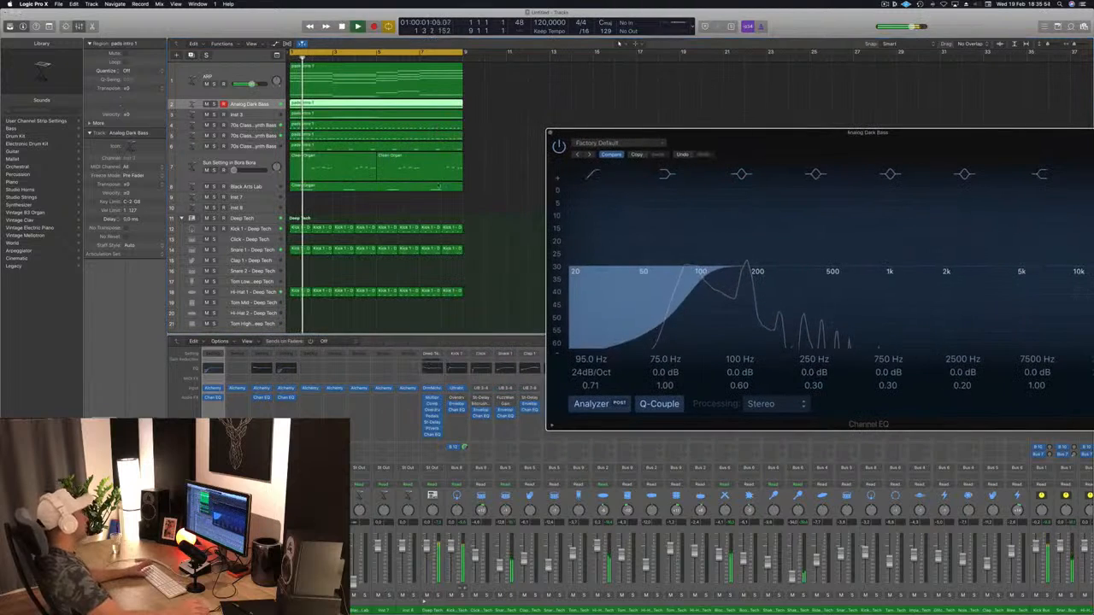
# Step: Insert a Compressor on the Analog Dark Bass track and side-chain it to Bus 12
pyautogui.click(619, 42)
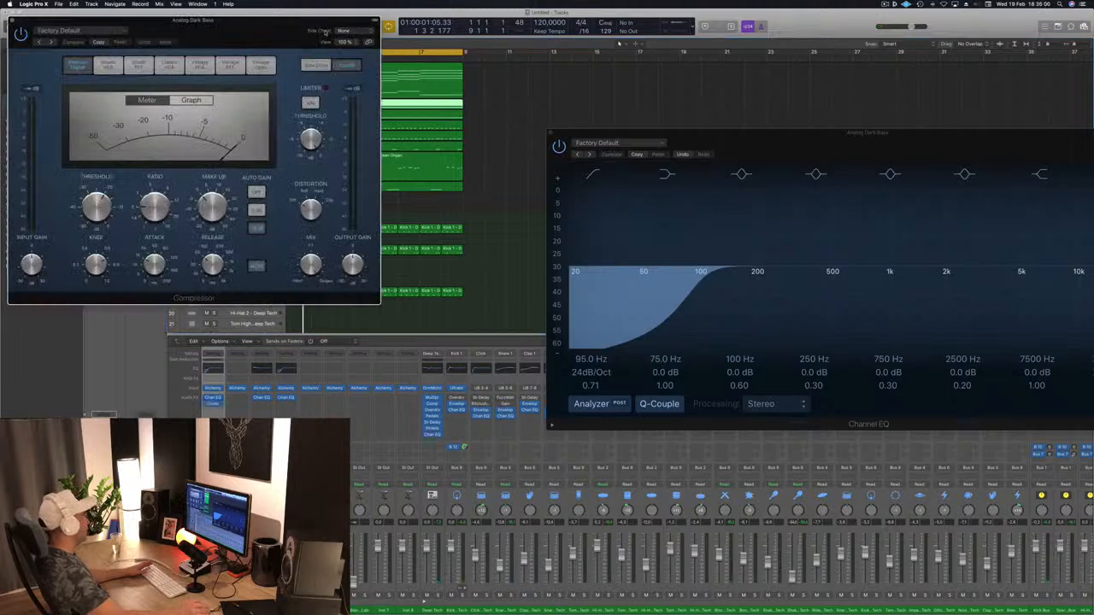
pyautogui.moveTo(343, 54)
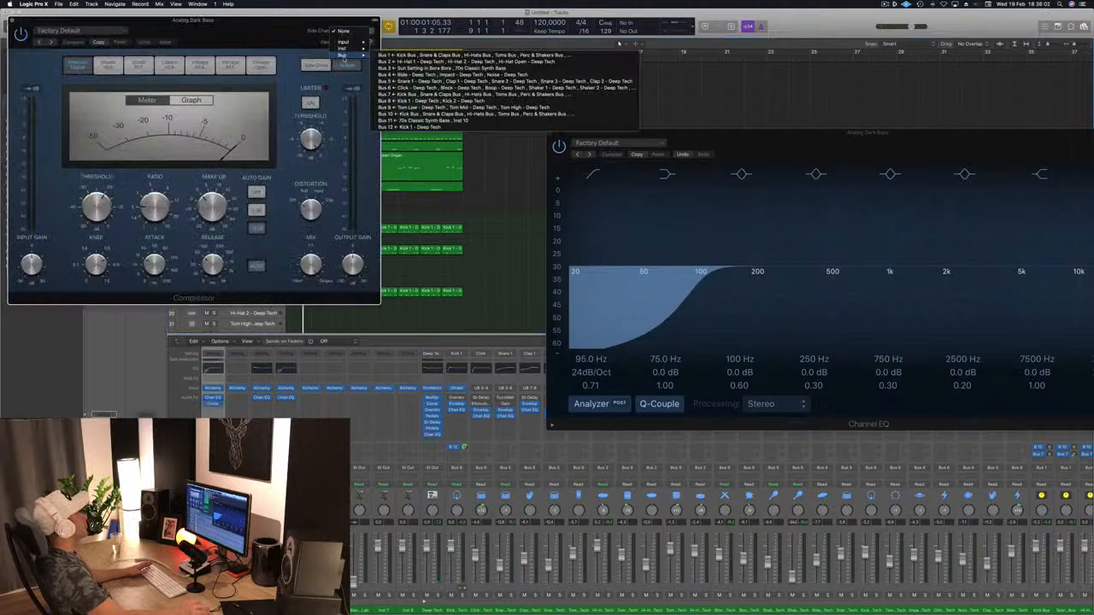
pyautogui.click(419, 127)
pyautogui.moveTo(246, 29); pyautogui.dragTo(783, 164)
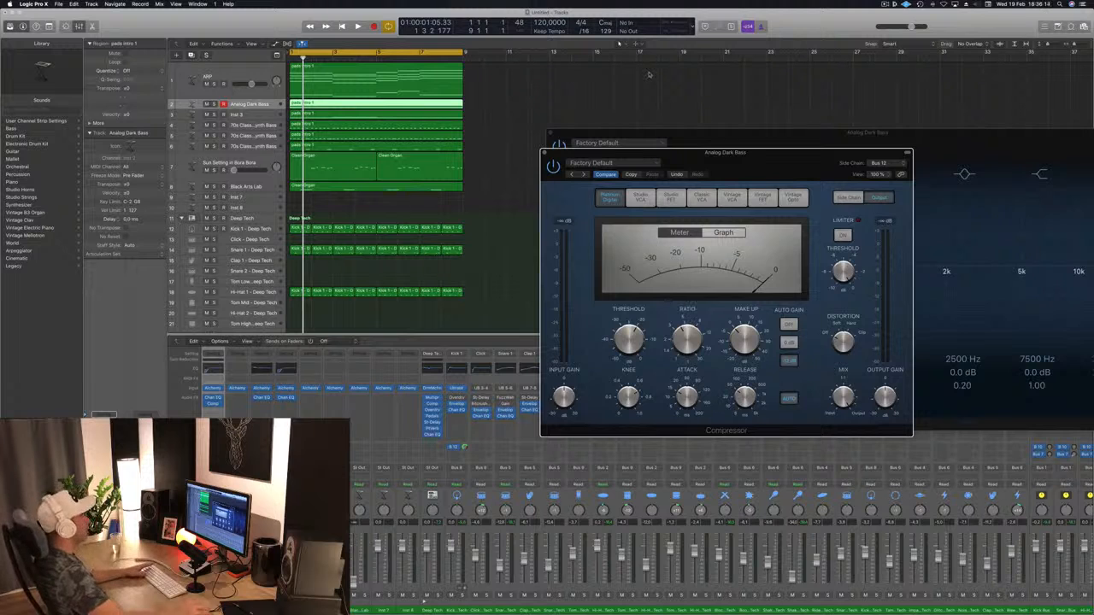
pyautogui.moveTo(782, 162); pyautogui.dragTo(758, 171)
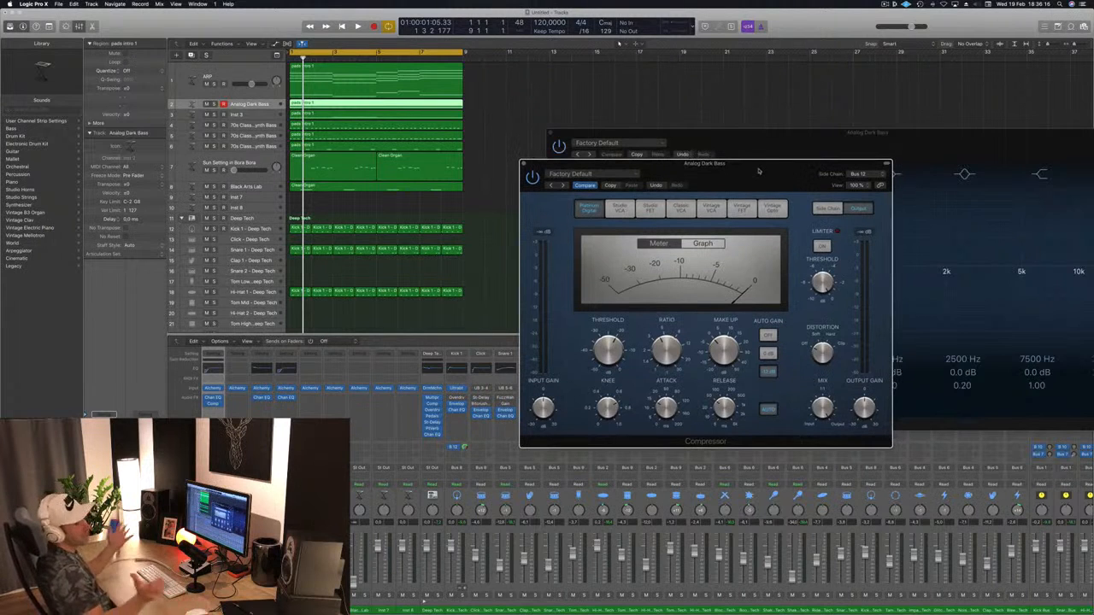
# Step: Play the loop to judge the side-chained bass and close the Compressor and Channel EQ windows
pyautogui.press('space')
pyautogui.moveTo(758, 171); pyautogui.dragTo(643, 190)
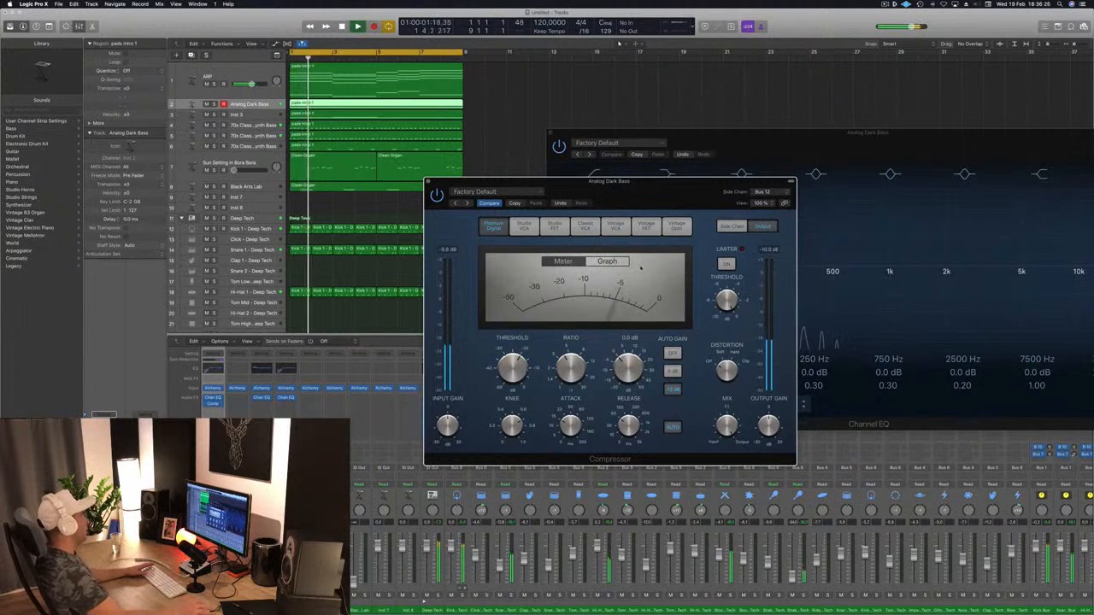
pyautogui.moveTo(665, 198); pyautogui.dragTo(774, 273)
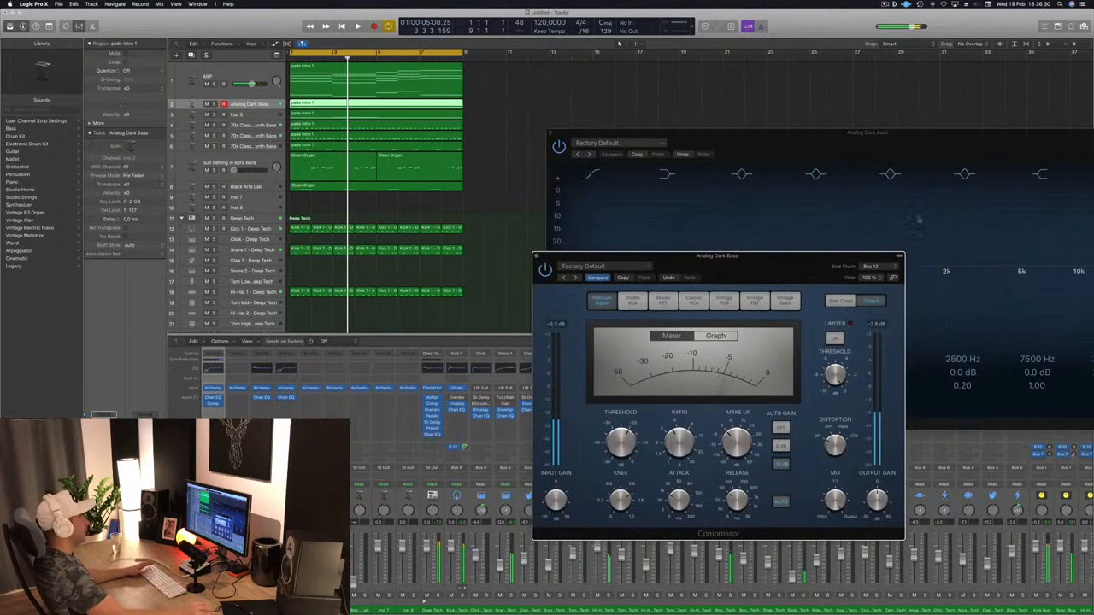
pyautogui.moveTo(774, 273); pyautogui.dragTo(664, 178)
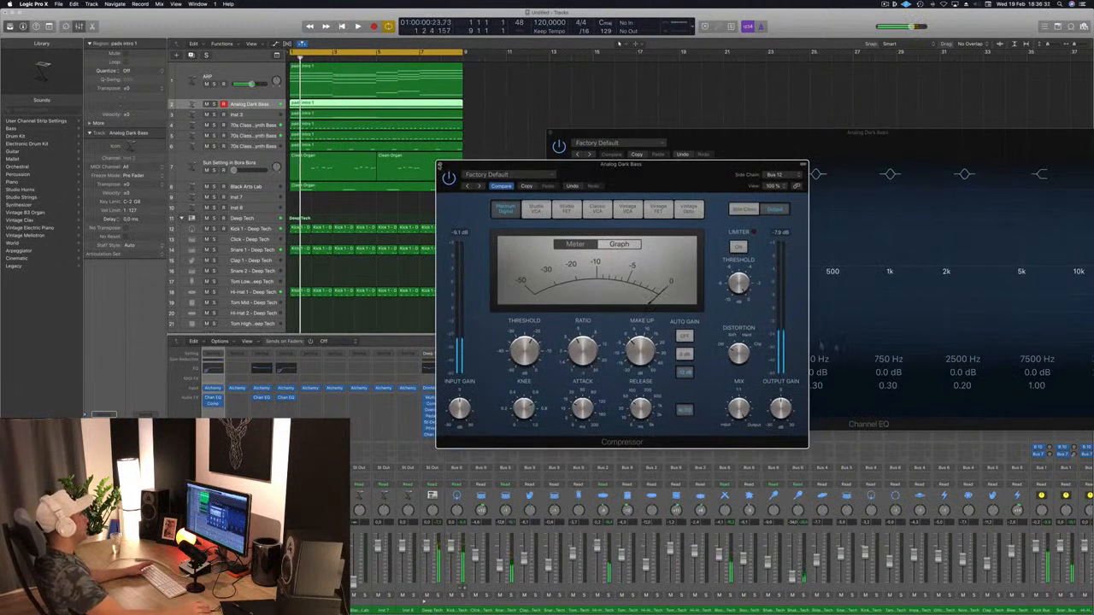
pyautogui.click(440, 164)
pyautogui.moveTo(820, 147); pyautogui.dragTo(765, 152)
pyautogui.press('space')
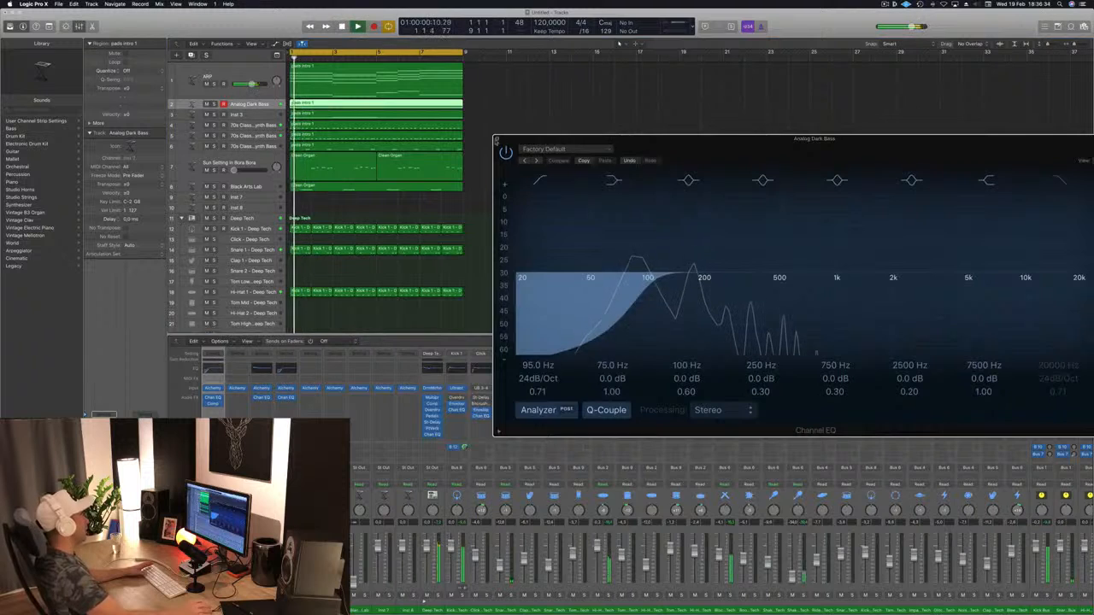
pyautogui.click(497, 138)
# Step: Enlarge the Inst 3 track, rename it PAD and raise its volume
pyautogui.click(253, 116)
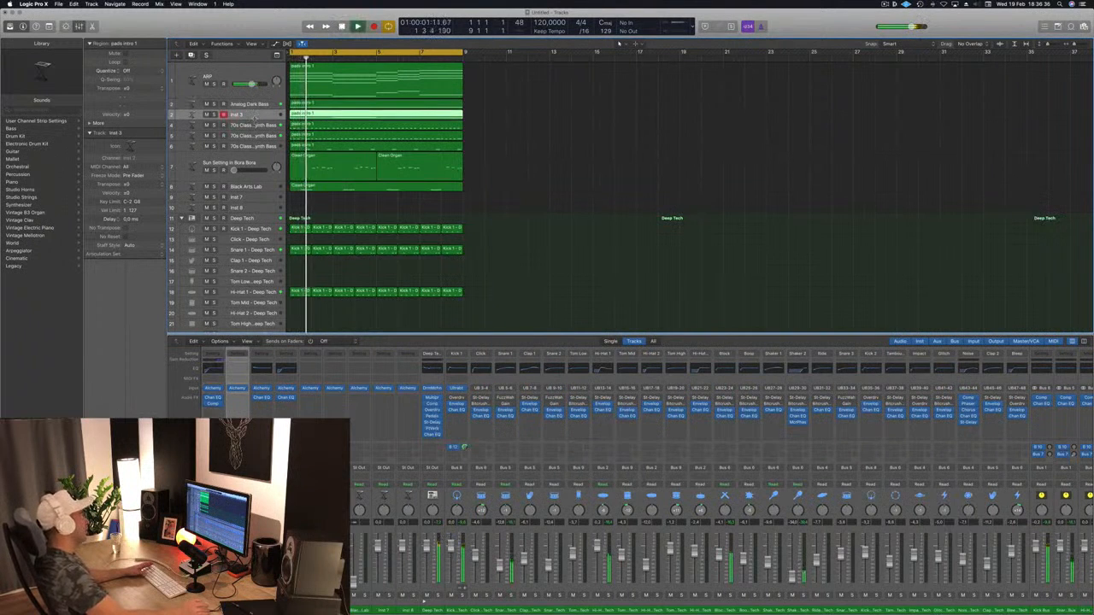
pyautogui.hotkey('ctrl', 'z')
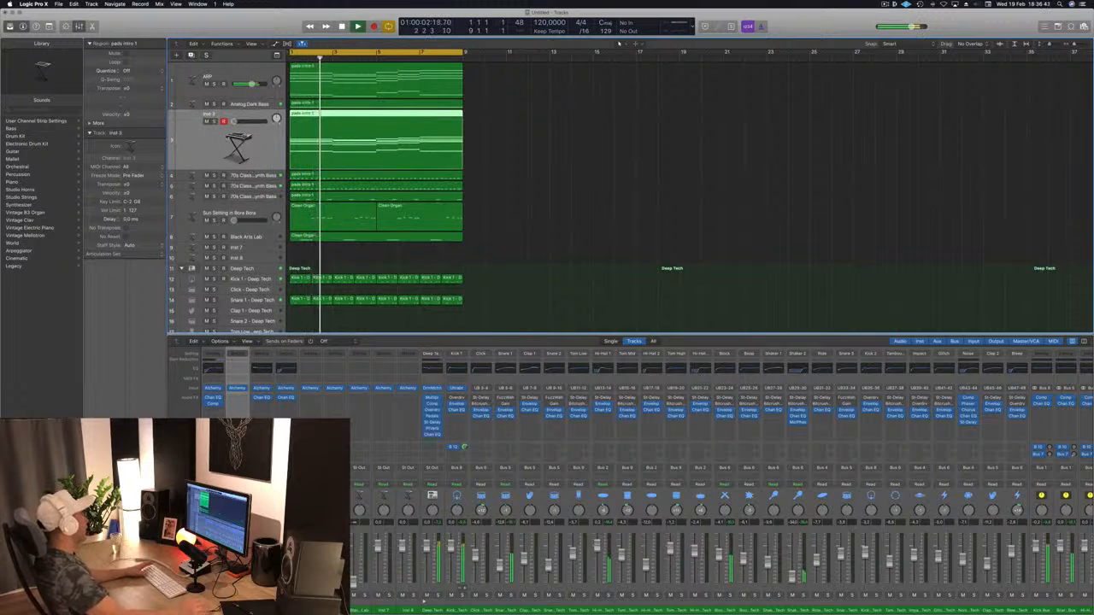
pyautogui.press('space')
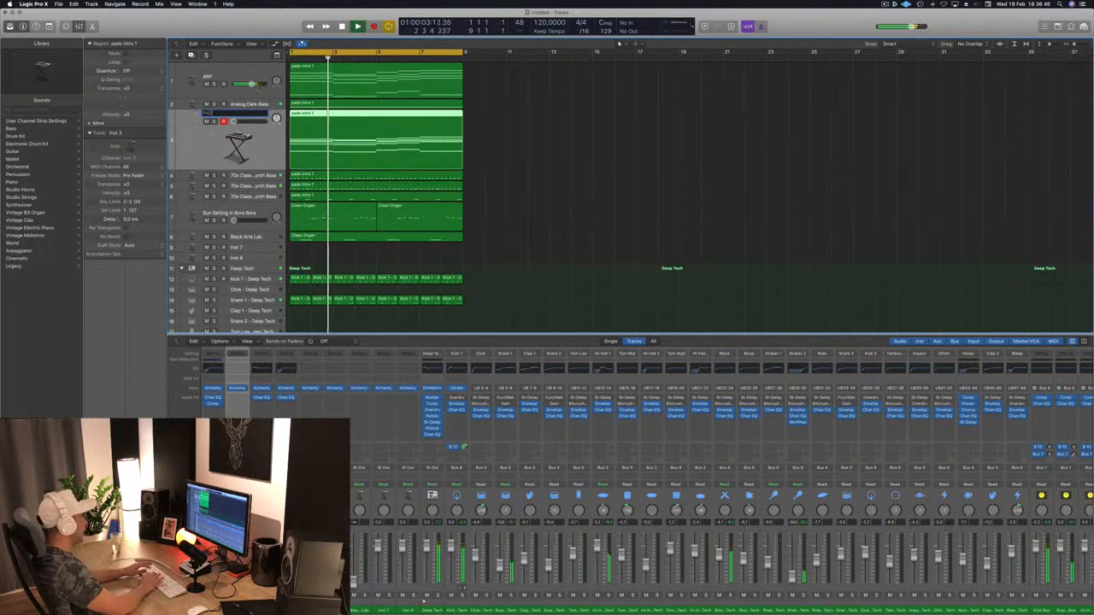
pyautogui.press('Return')
pyautogui.press('space')
pyautogui.press('space')
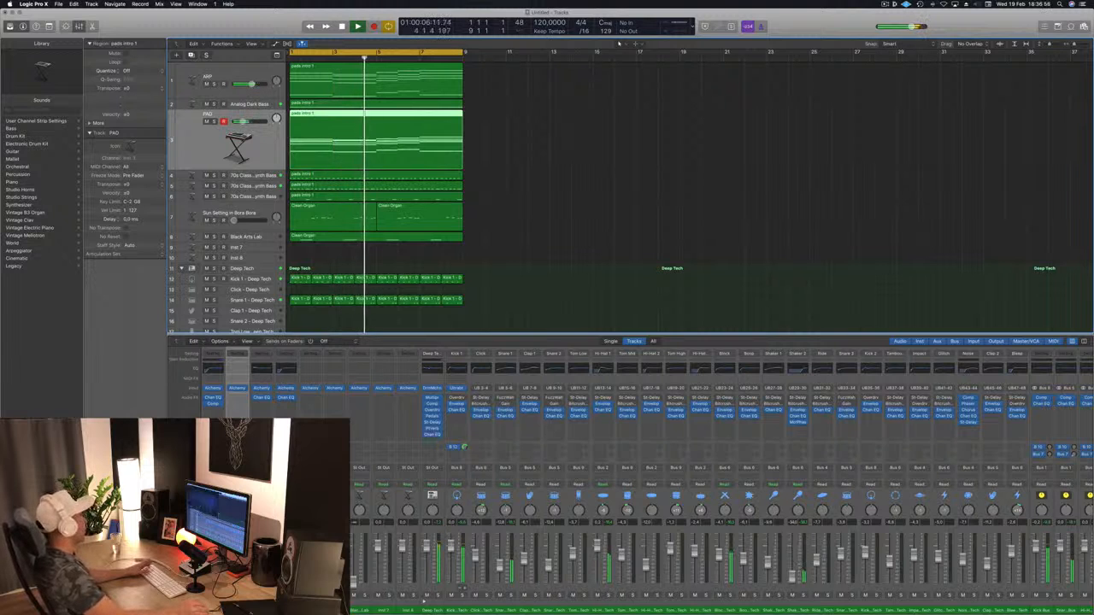
# Step: Add a Channel EQ to the PAD track with its low cut at 96 Hz and 24 dB/Oct, close it and restart playback
pyautogui.click(238, 369)
pyautogui.moveTo(250, 19); pyautogui.dragTo(610, 102)
pyautogui.click(421, 143)
pyautogui.moveTo(395, 244); pyautogui.dragTo(538, 250)
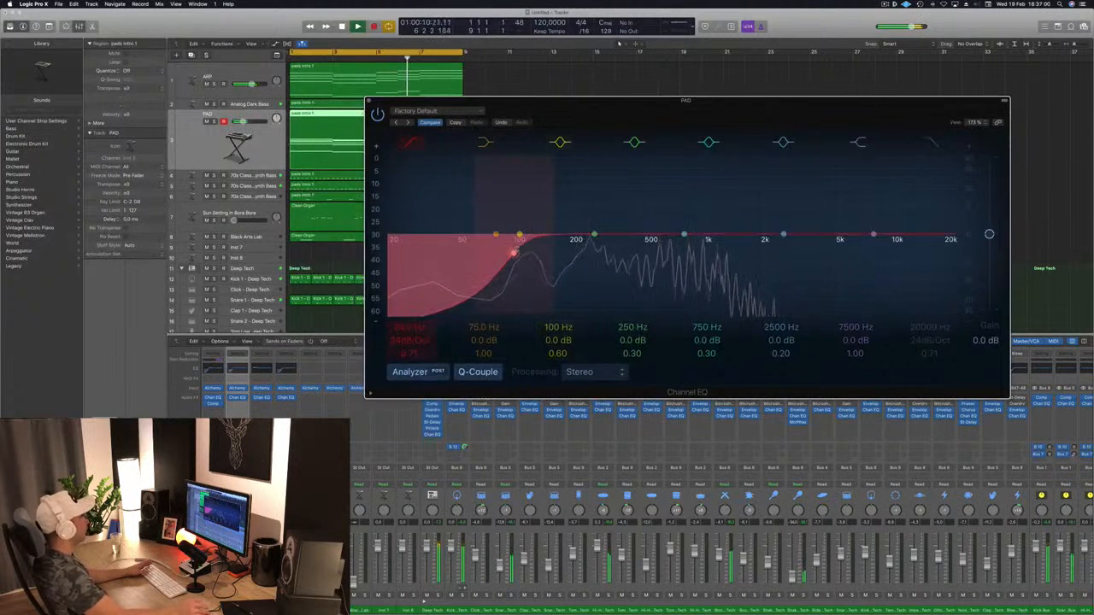
pyautogui.moveTo(647, 127); pyautogui.dragTo(540, 178)
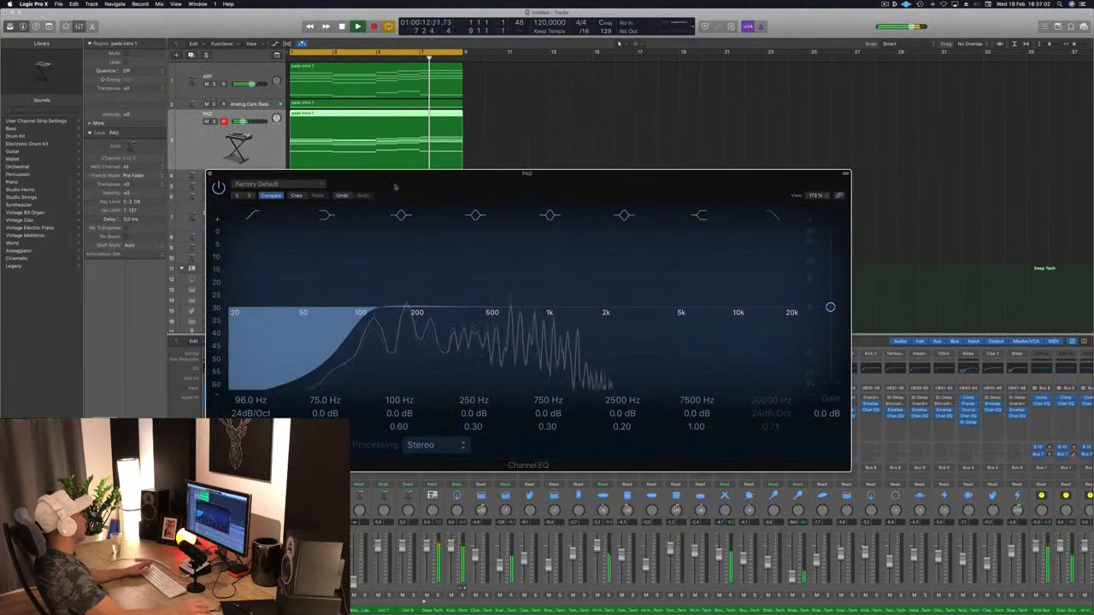
pyautogui.press('super+w')
pyautogui.click(545, 151)
pyautogui.press('space')
pyautogui.press('space')
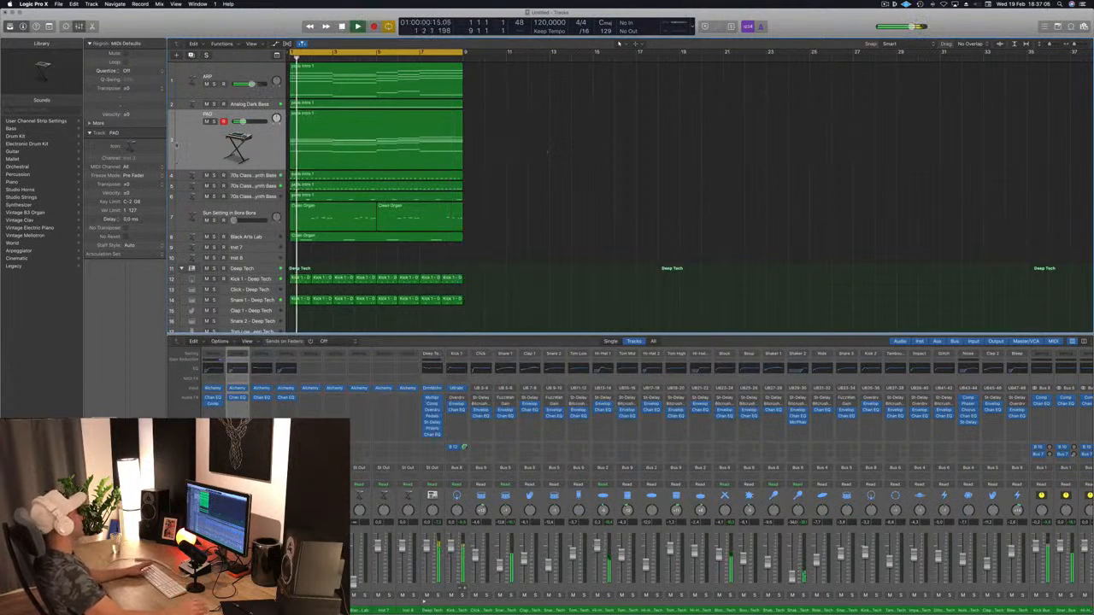
# Step: Insert a Compressor on the PAD track and side-chain it to Bus 12
pyautogui.click(385, 145)
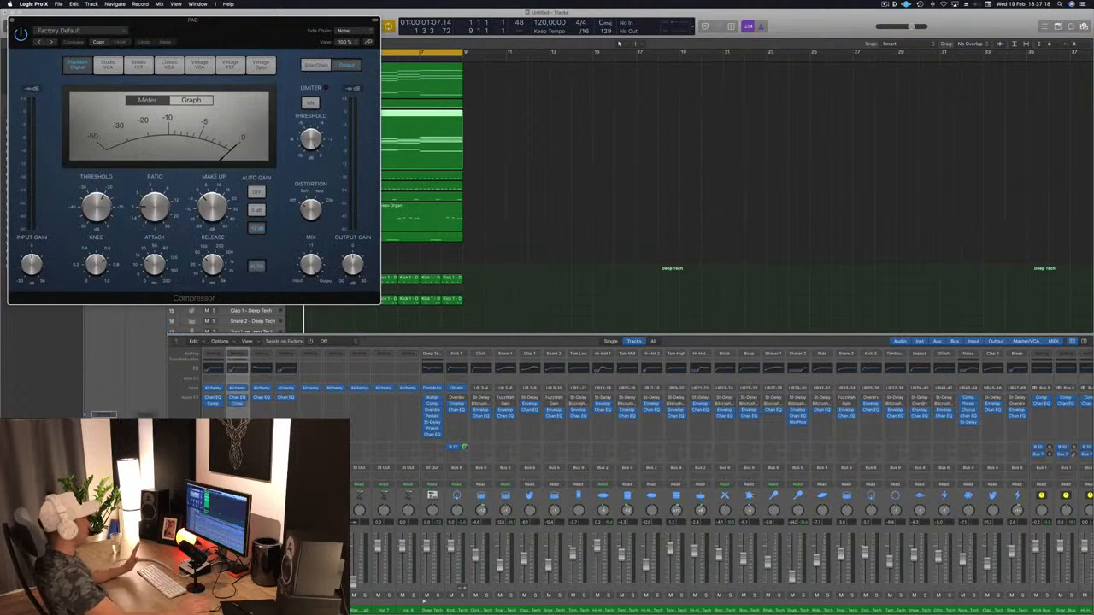
pyautogui.moveTo(309, 29); pyautogui.dragTo(688, 281)
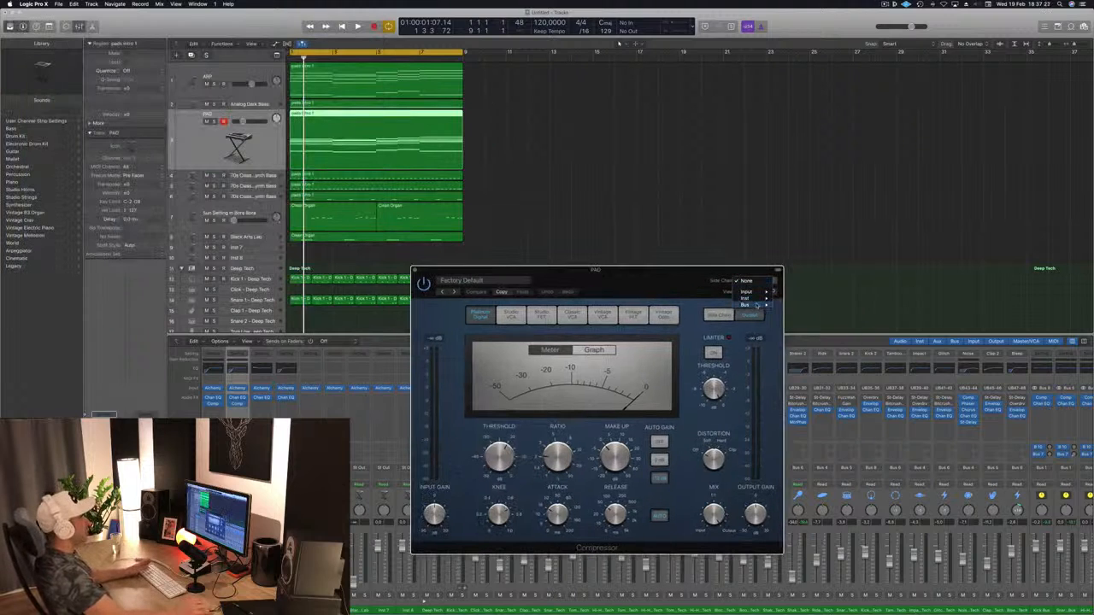
pyautogui.moveTo(752, 306)
pyautogui.click(818, 378)
pyautogui.moveTo(674, 282); pyautogui.dragTo(780, 207)
# Step: Adjust the PAD Compressor's ratio while replaying the loop, and close its window
pyautogui.press('space')
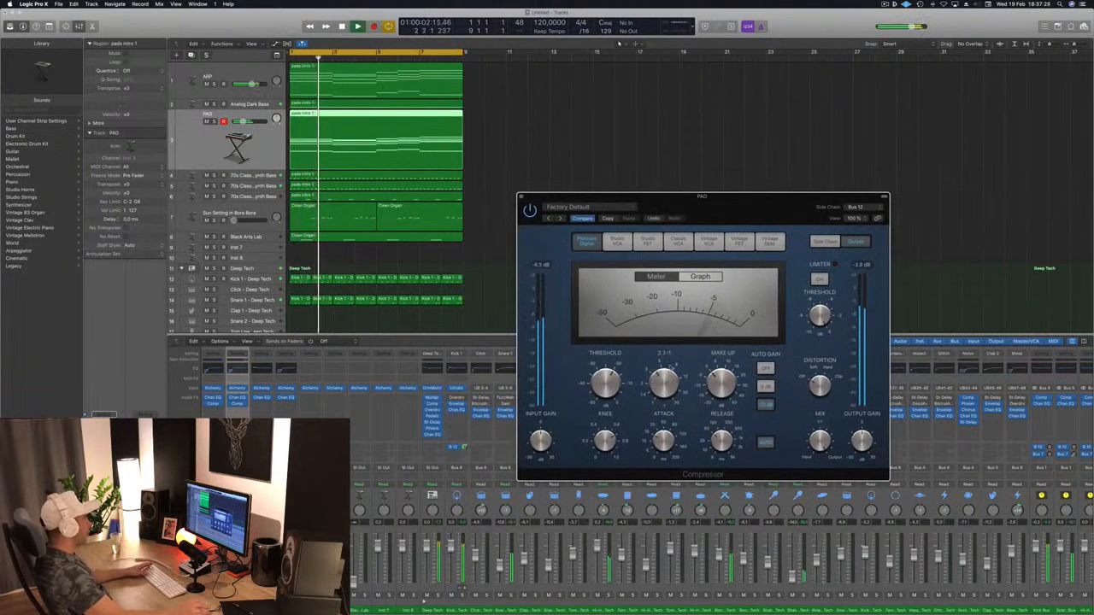
pyautogui.press('space')
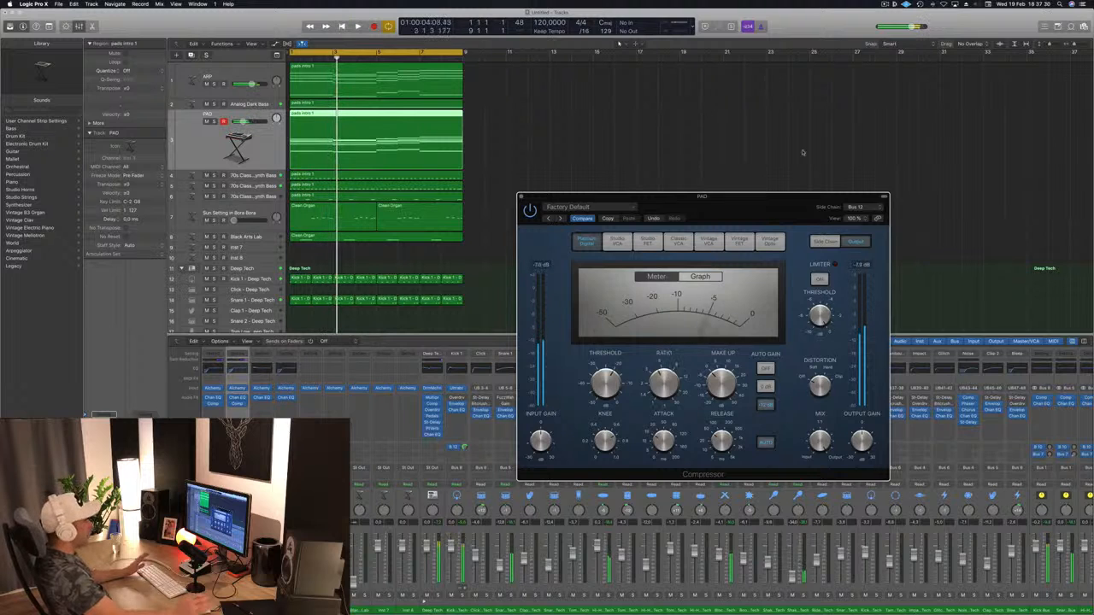
pyautogui.moveTo(783, 203); pyautogui.dragTo(765, 190)
pyautogui.press('space')
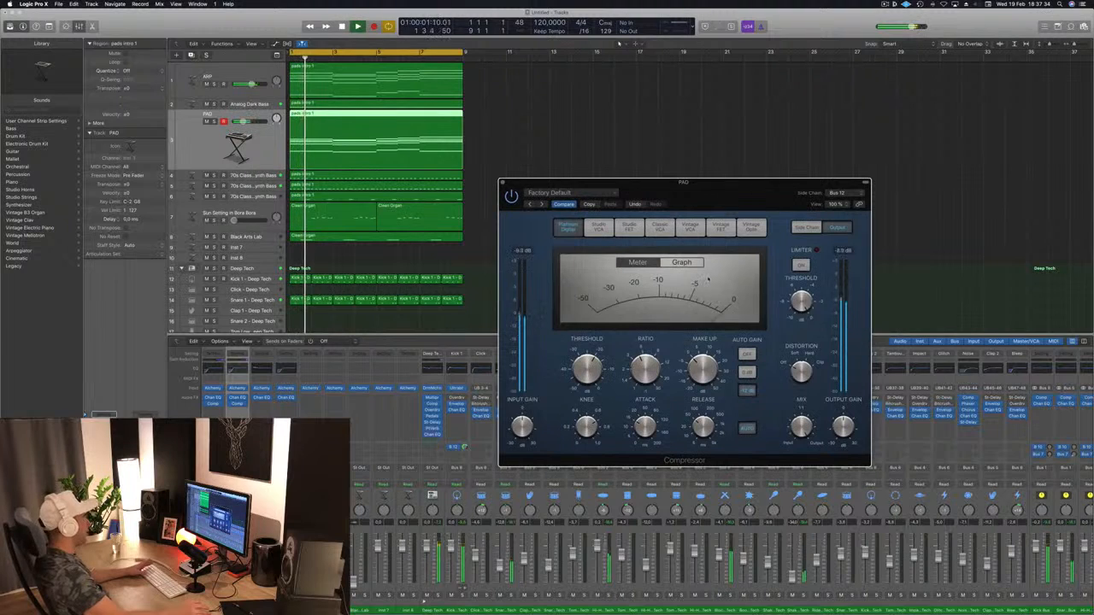
pyautogui.press('space')
pyautogui.press('space')
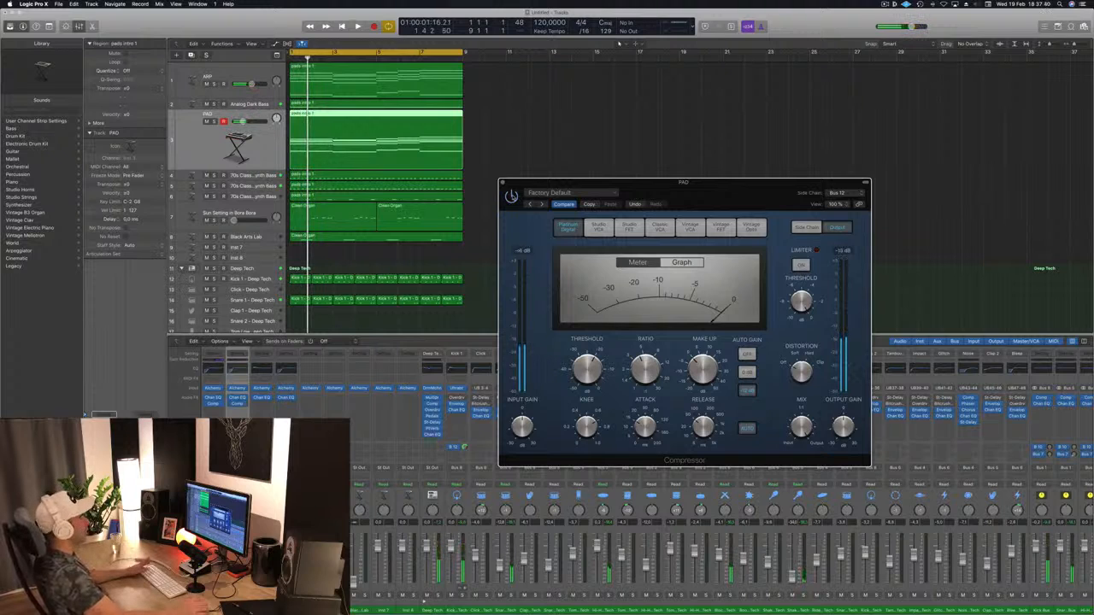
pyautogui.press('space')
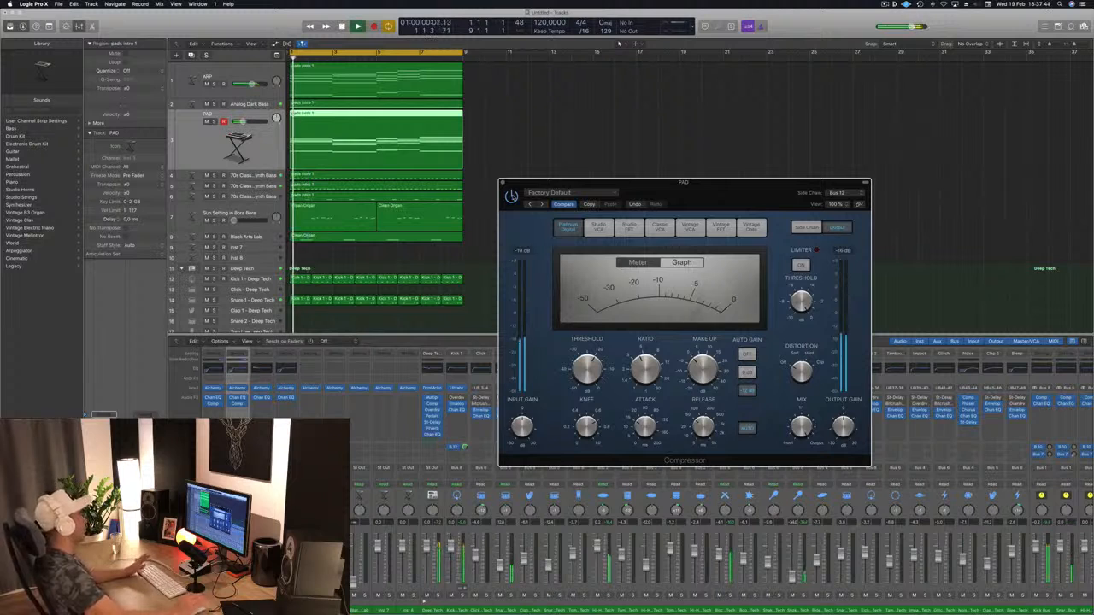
pyautogui.moveTo(741, 195)
pyautogui.mouseDown()
pyautogui.moveTo(661, 250)
pyautogui.moveTo(733, 187)
pyautogui.mouseUp()
pyautogui.click(493, 178)
# Step: Select all regions of the eight-bar section and repeat them three times along the timeline
pyautogui.press('space')
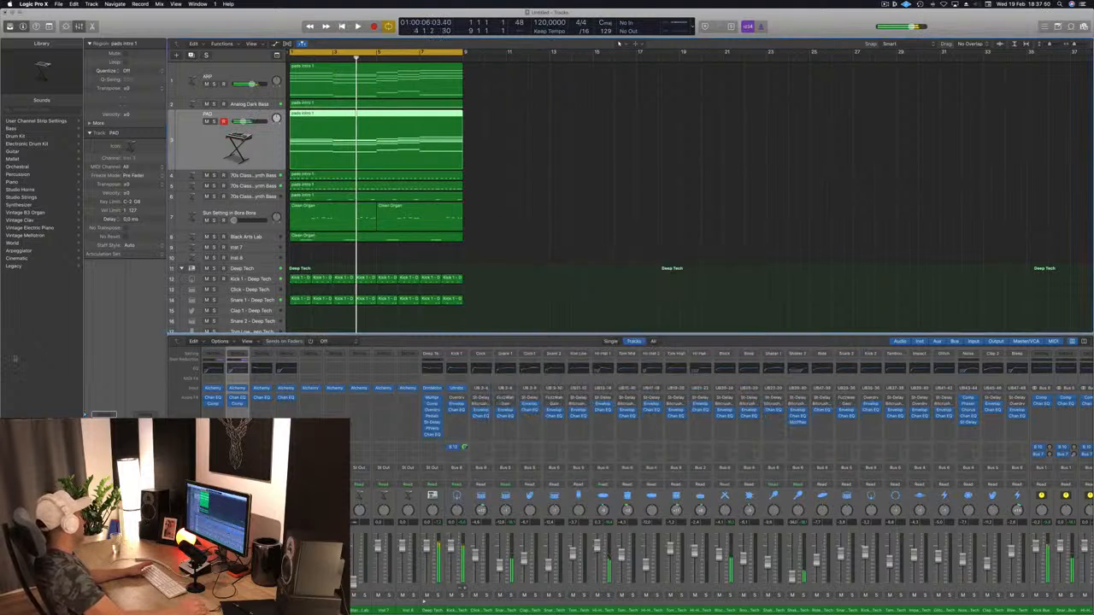
pyautogui.press('Return')
pyautogui.press('space')
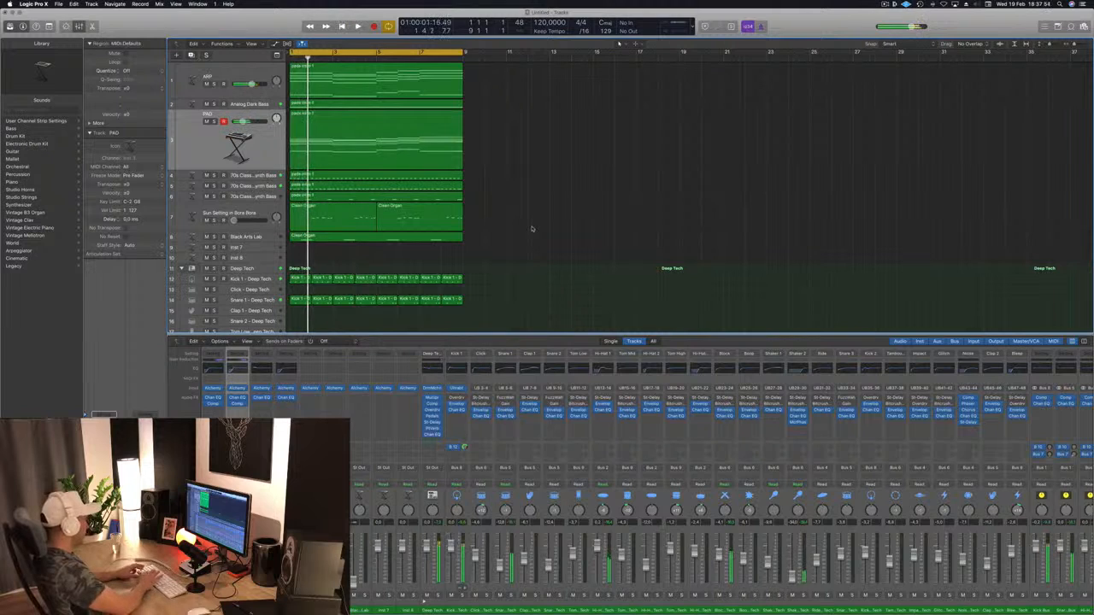
pyautogui.press('super+a')
pyautogui.press('super+r')
pyautogui.press('super+r')
pyautogui.press('super+r')
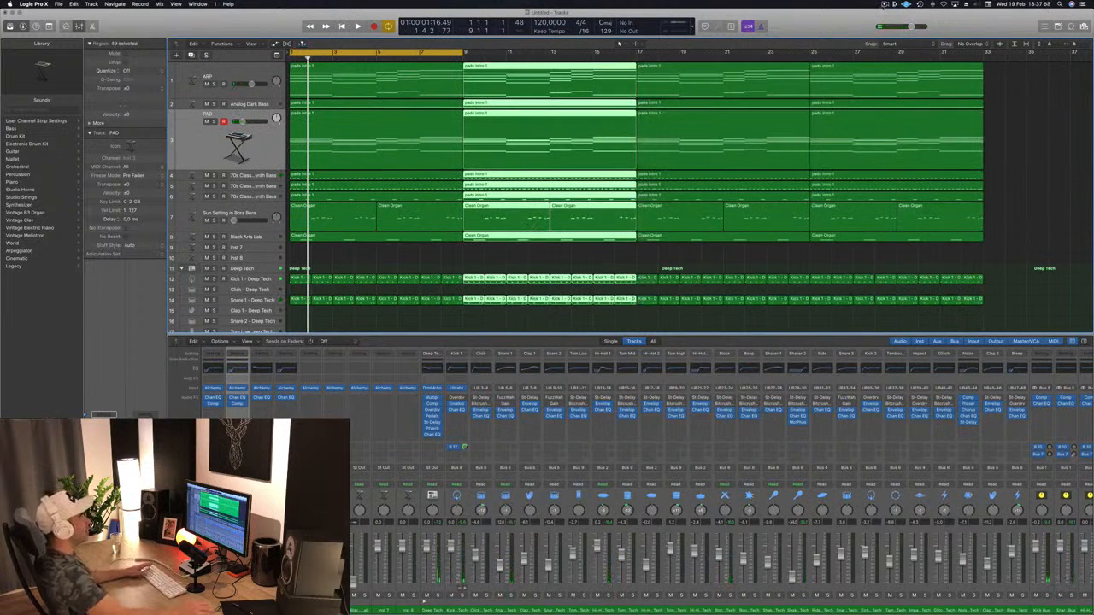
pyautogui.click(885, 5)
pyautogui.click(840, 22)
pyautogui.click(997, 194)
# Step: Play the loop, select the third 70s Classic Synth Bass track and audition it from the start
pyautogui.press('space')
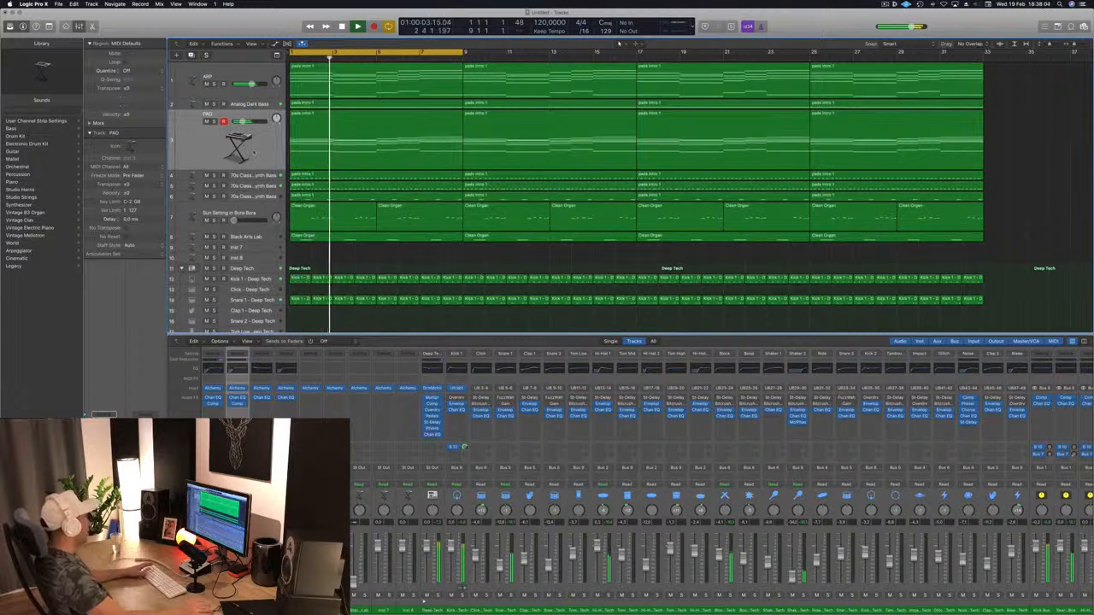
pyautogui.click(347, 151)
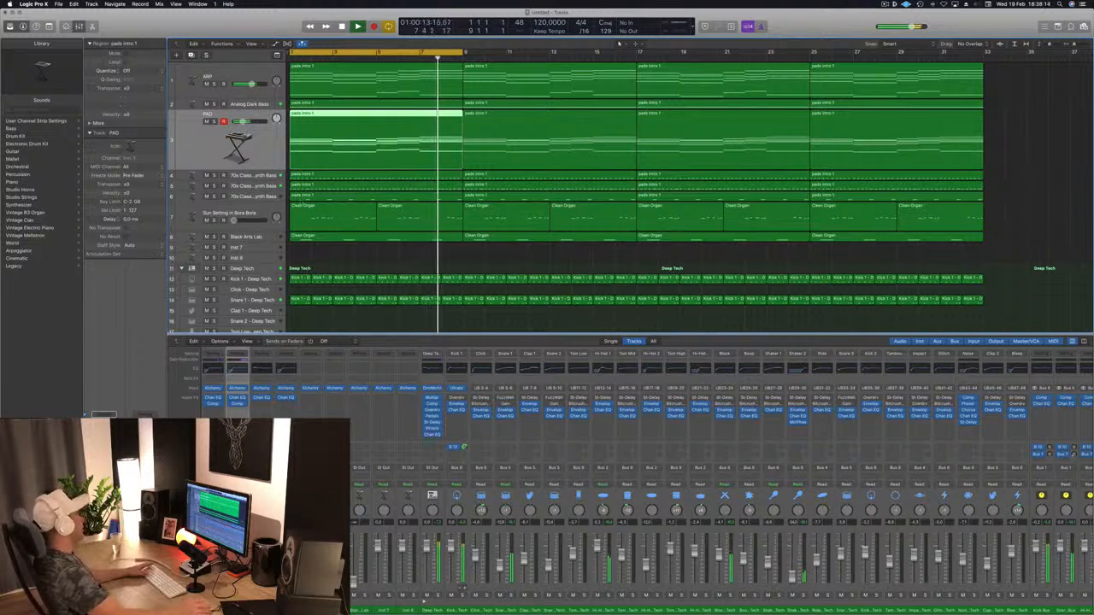
pyautogui.click(259, 197)
pyautogui.press('Return')
pyautogui.press('space')
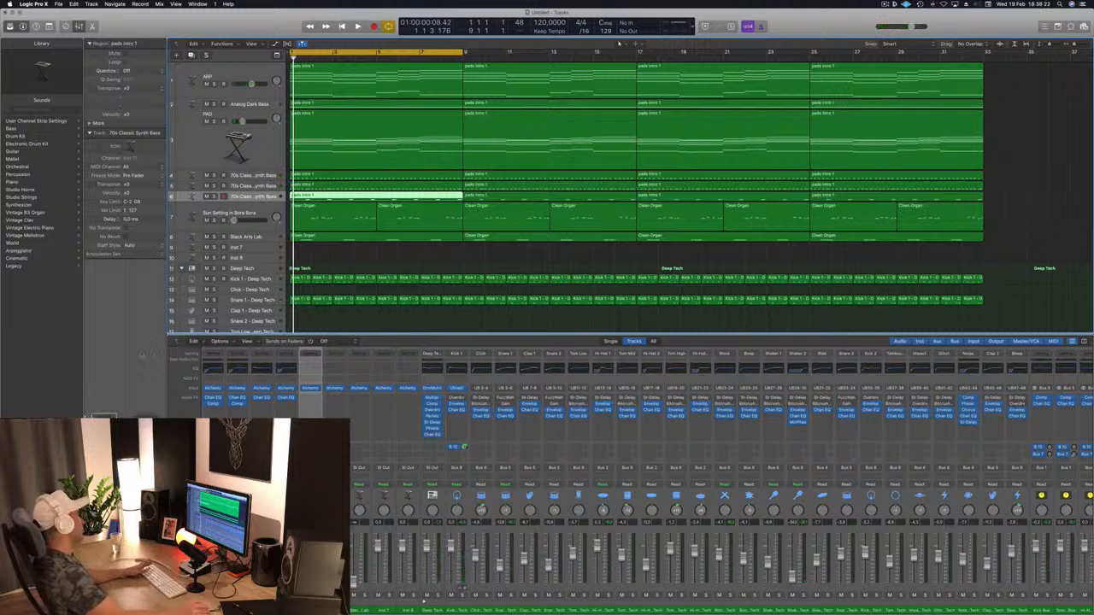
pyautogui.press('space')
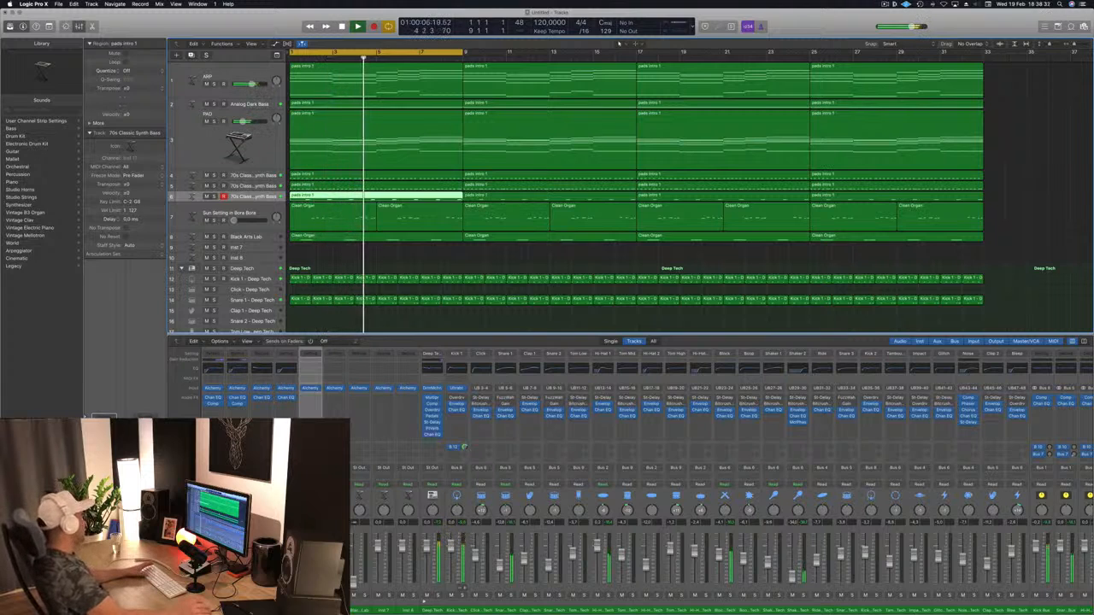
# Step: Insert a Channel EQ on the third 70s Classic Synth Bass track with a low cut at 106 Hz, and close its window
pyautogui.click(311, 369)
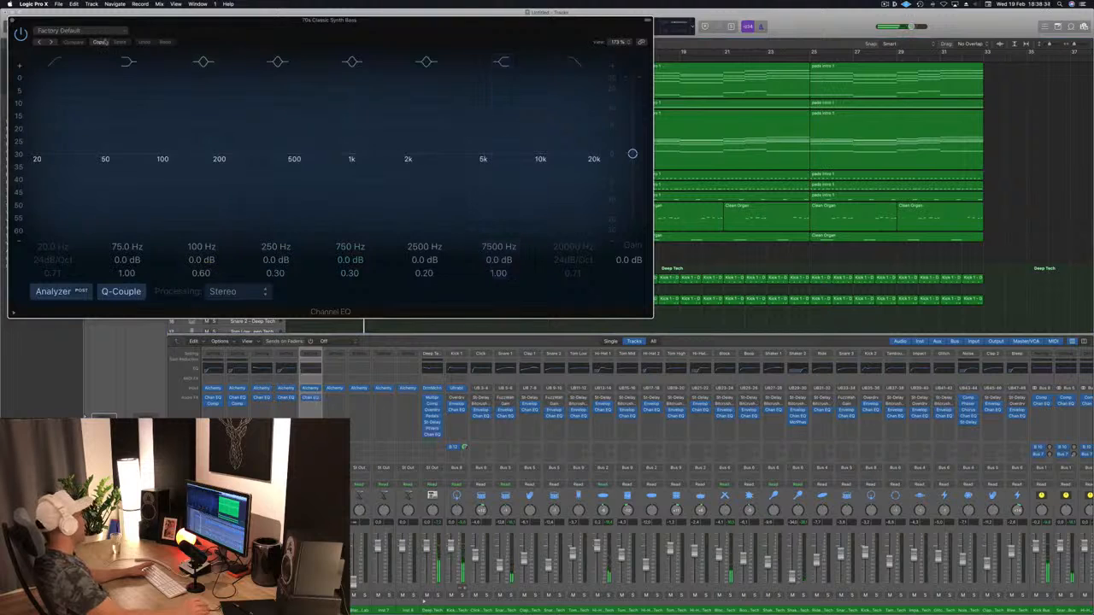
pyautogui.click(55, 63)
pyautogui.moveTo(81, 146); pyautogui.dragTo(196, 151)
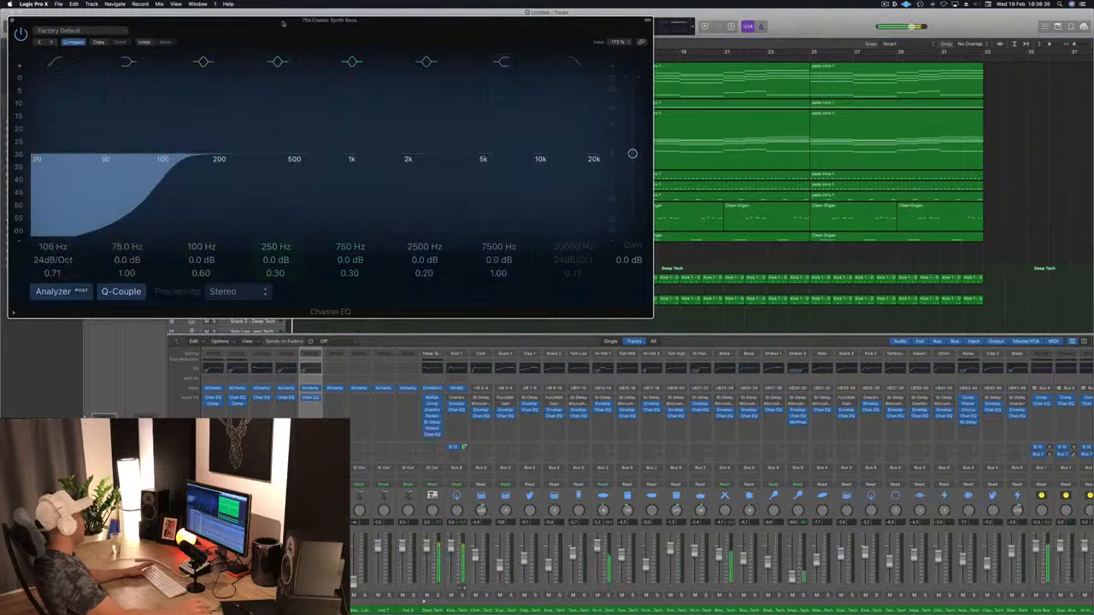
pyautogui.moveTo(283, 22); pyautogui.dragTo(532, 63)
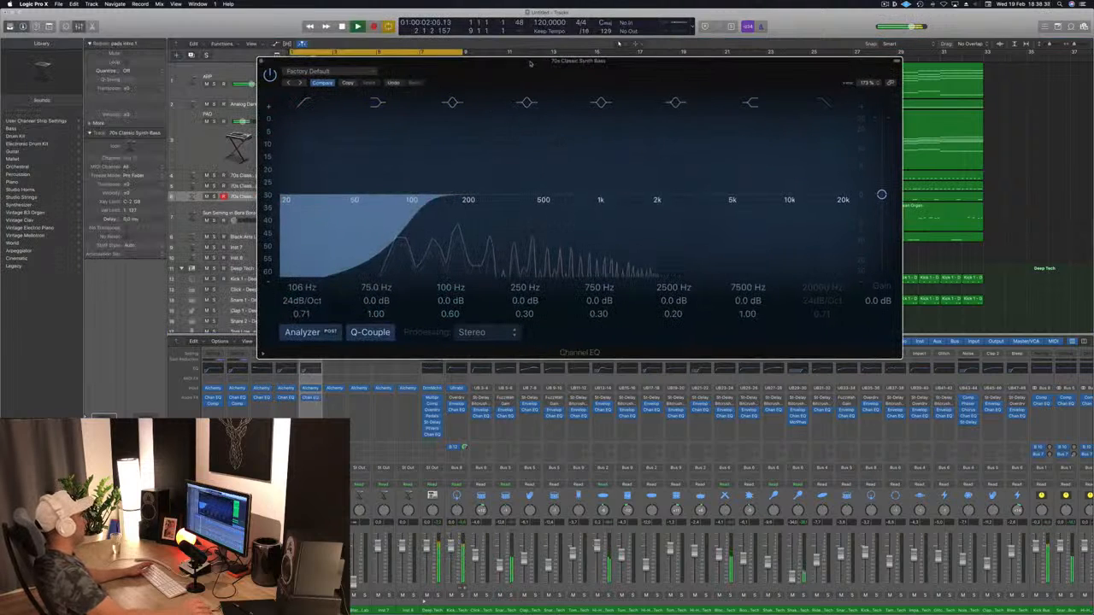
pyautogui.press('super+w')
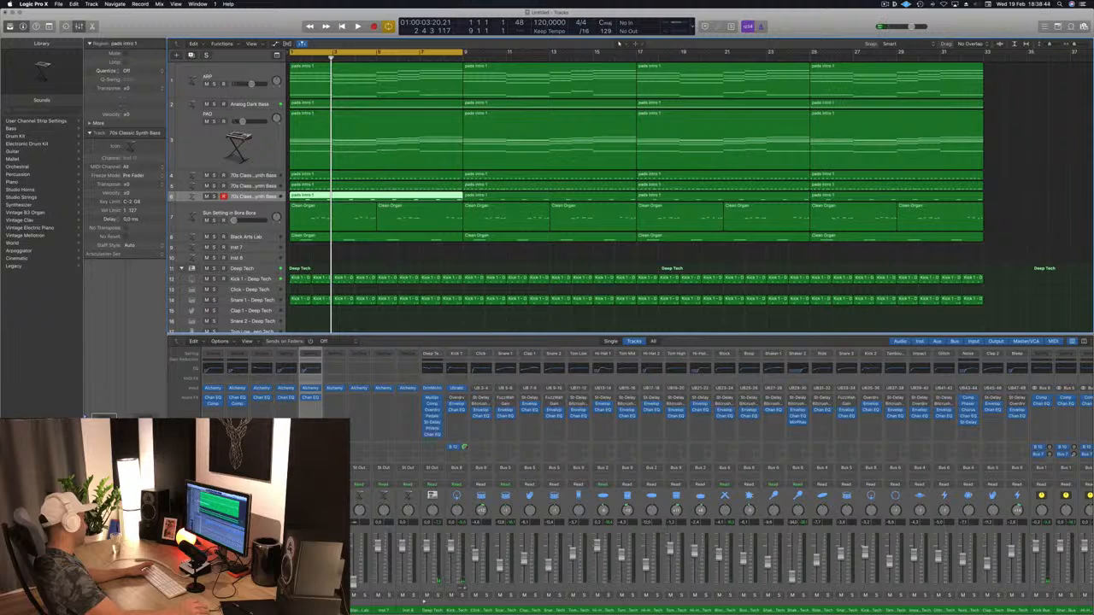
# Step: Insert a Compressor on the same bass track, side-chain it to Bus 12 and adjust its ratio while playing the loop
pyautogui.press('v')
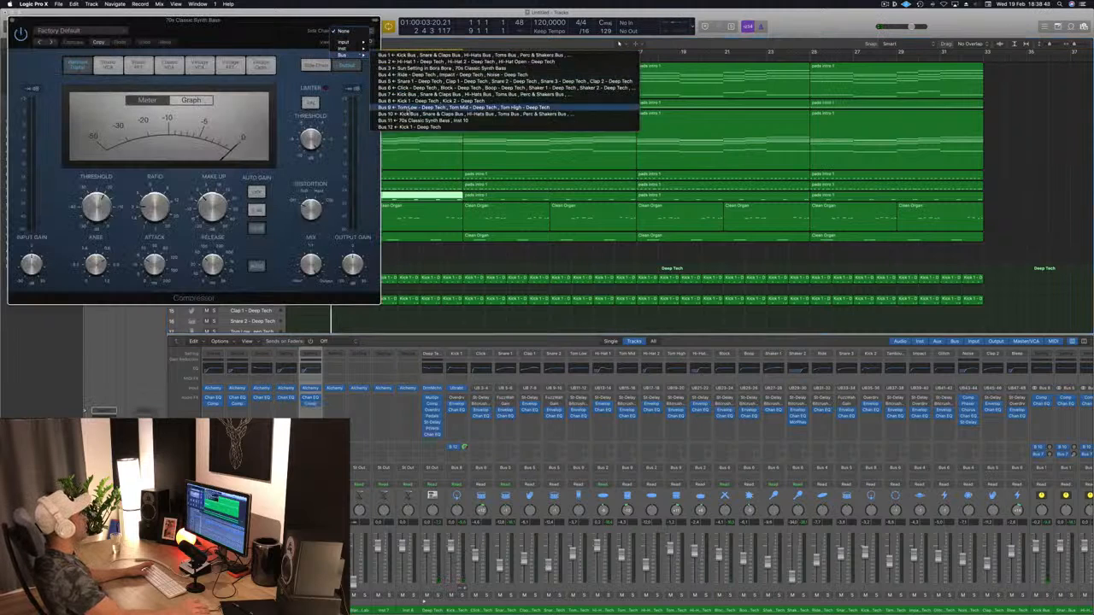
pyautogui.click(283, 47)
pyautogui.moveTo(283, 47); pyautogui.dragTo(643, 157)
pyautogui.press('space')
pyautogui.moveTo(549, 325); pyautogui.dragTo(551, 308)
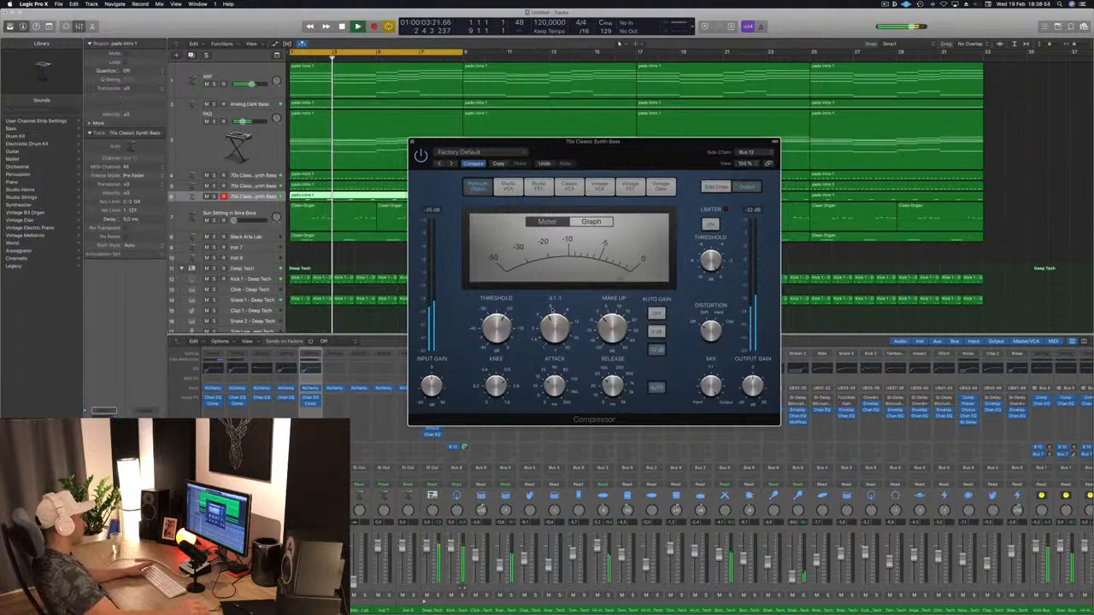
pyautogui.moveTo(657, 153); pyautogui.dragTo(524, 220)
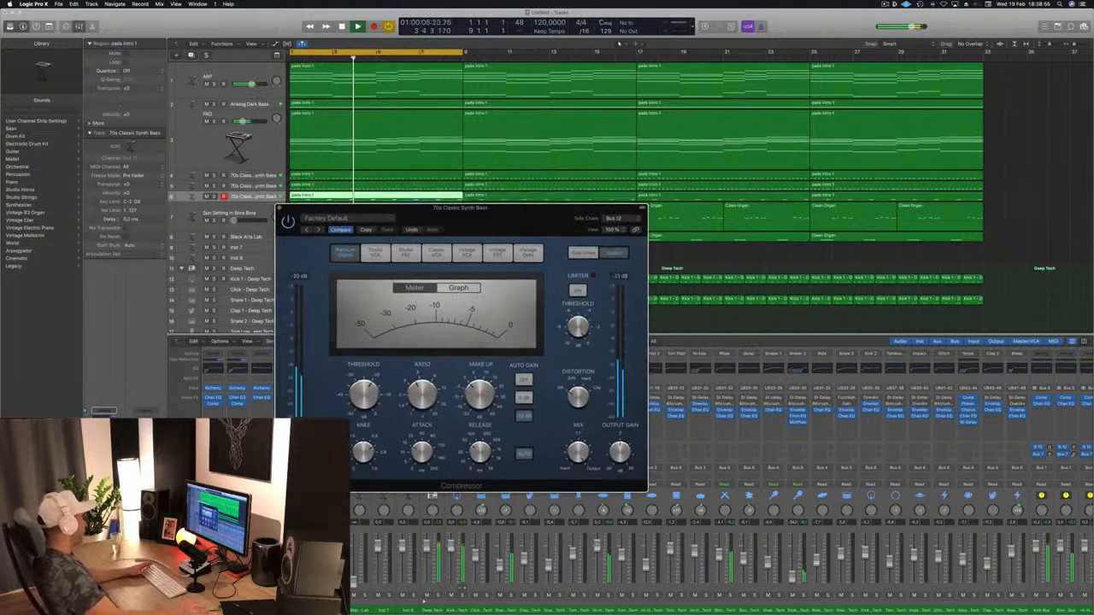
pyautogui.click(253, 197)
pyautogui.moveTo(462, 208); pyautogui.dragTo(776, 232)
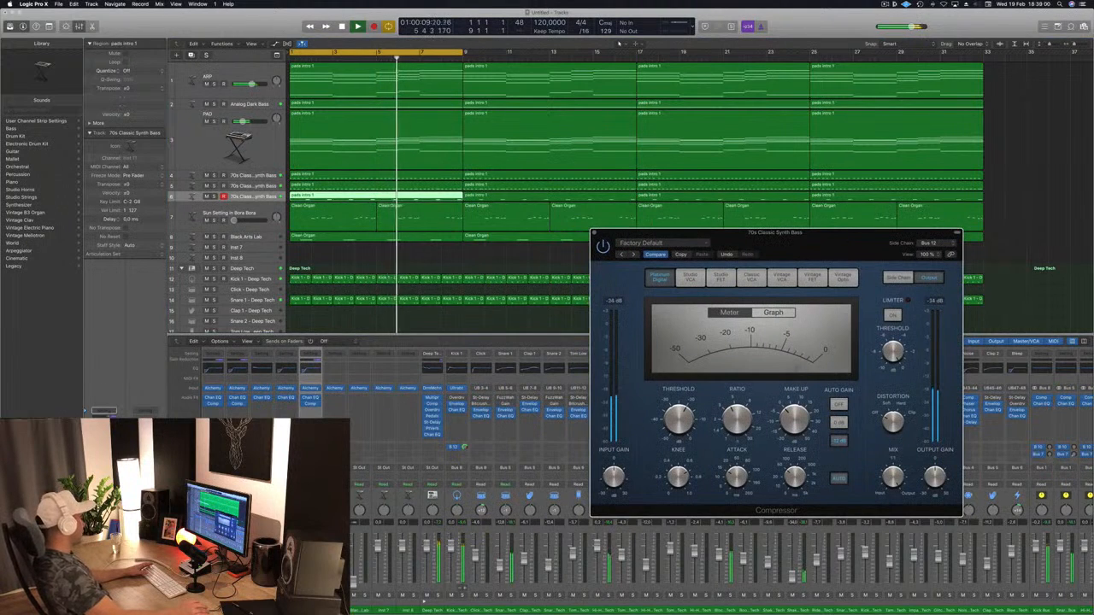
# Step: Add a high cut at 1720 Hz to the bass track's Channel EQ, compare it switched off and on, and close the EQ
pyautogui.click(310, 397)
pyautogui.press('space')
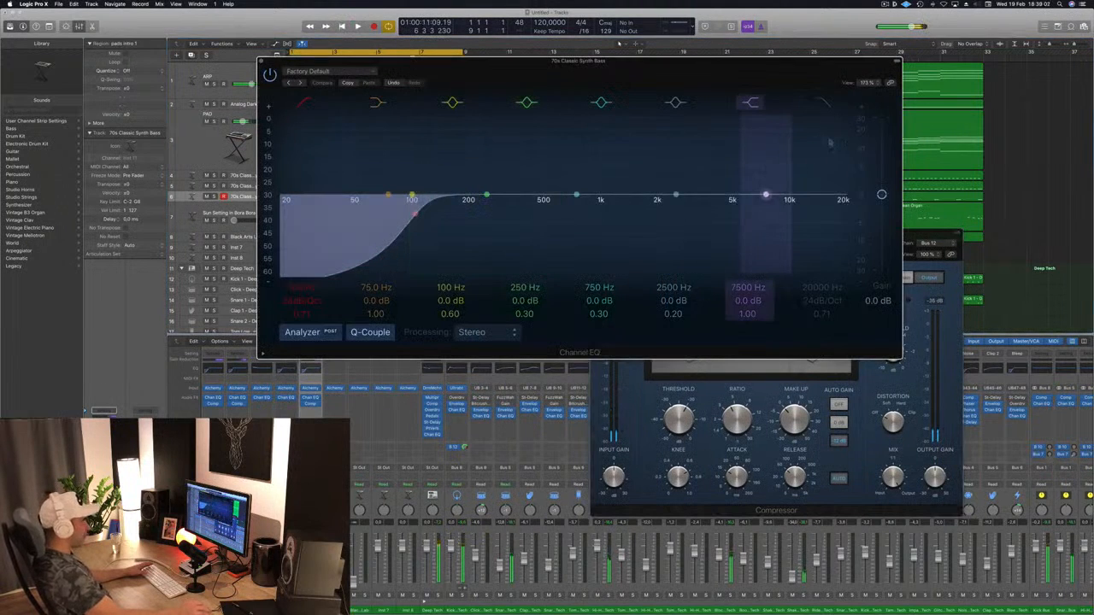
pyautogui.moveTo(846, 211); pyautogui.dragTo(633, 215)
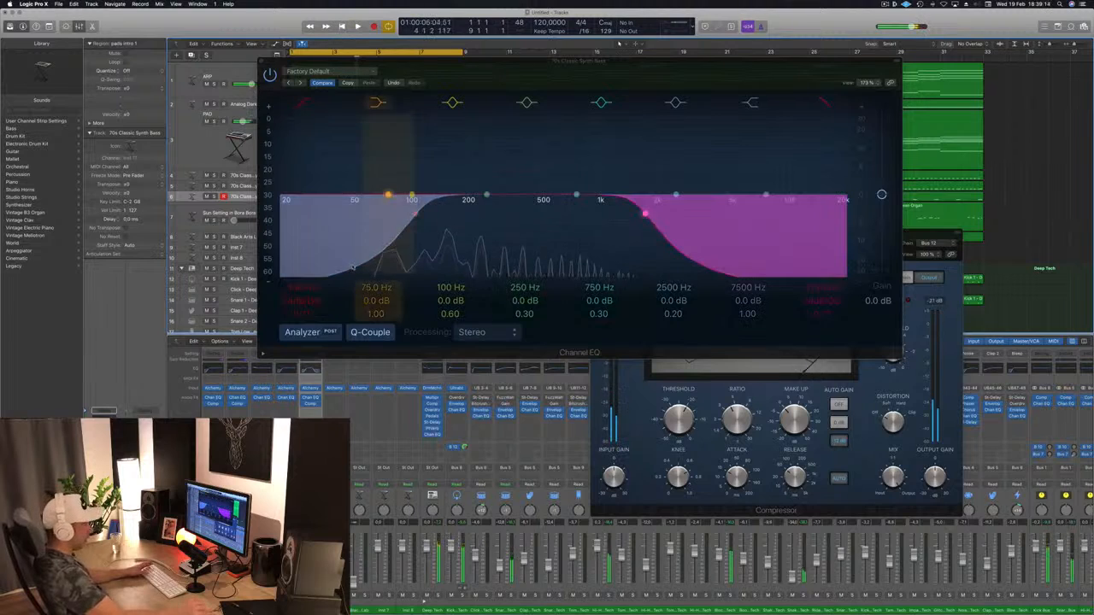
pyautogui.click(819, 103)
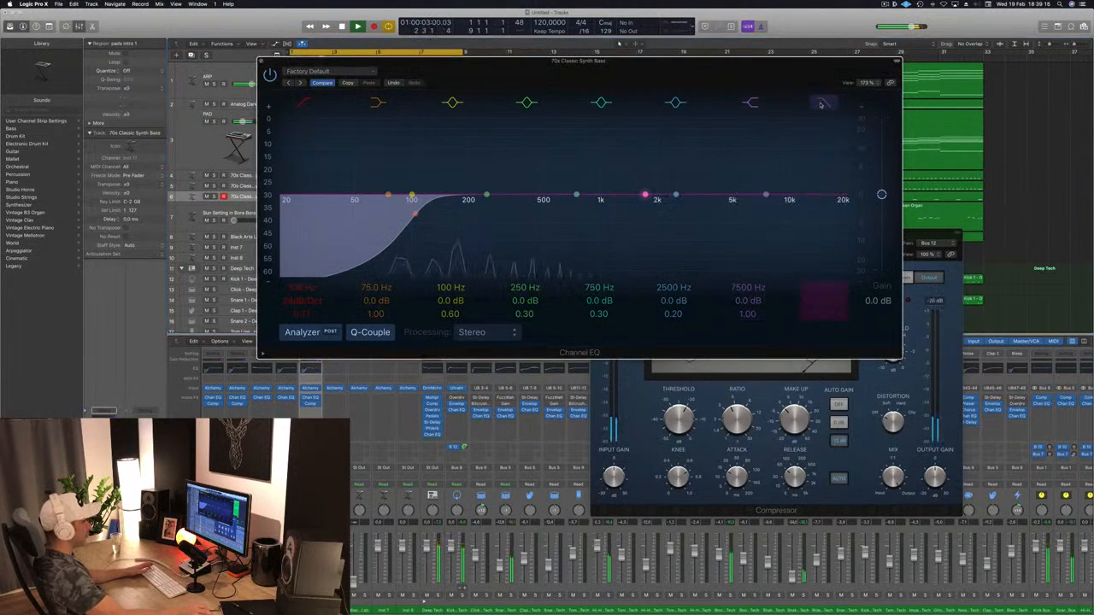
pyautogui.click(820, 104)
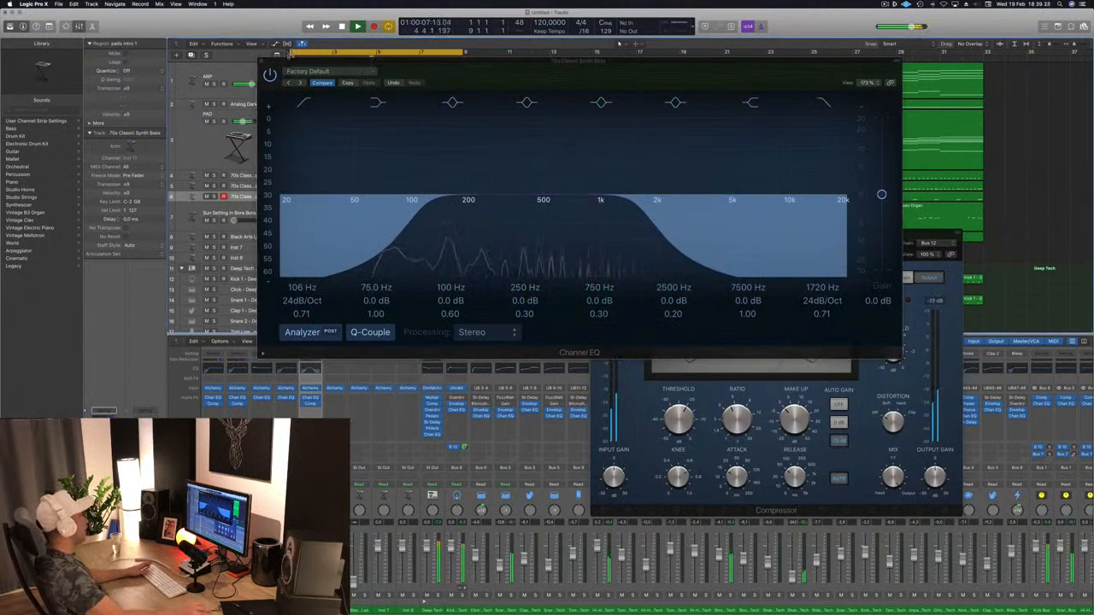
pyautogui.click(261, 61)
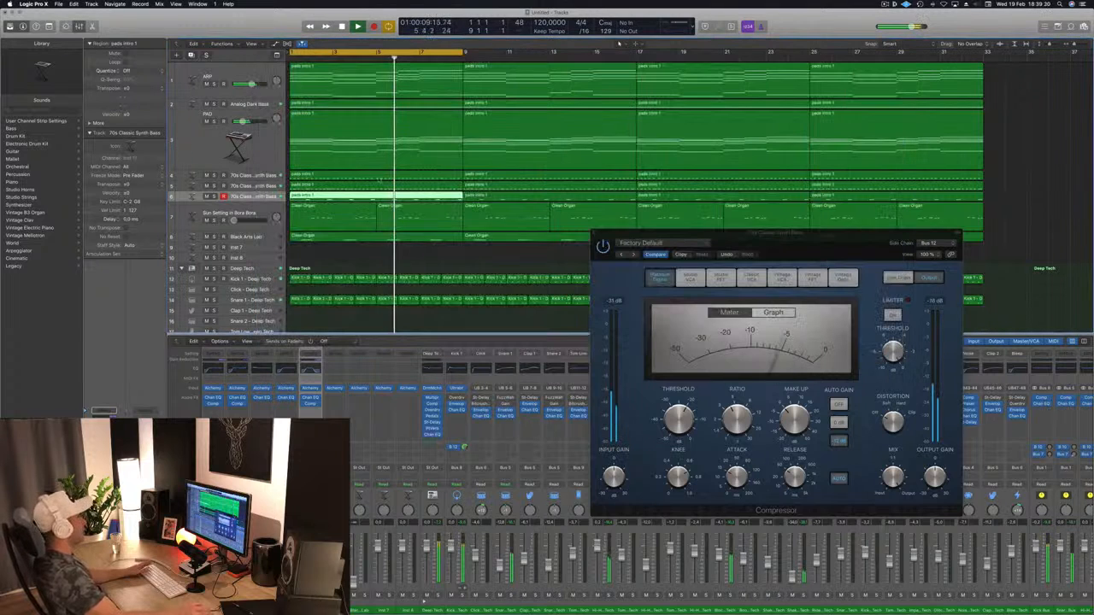
# Step: Record-enable the Sun Setting in Bora Bora track and raise its volume slightly while replaying the loop
pyautogui.click(345, 259)
pyautogui.press('space')
pyautogui.moveTo(746, 243); pyautogui.dragTo(719, 331)
pyautogui.press('space')
pyautogui.click(242, 215)
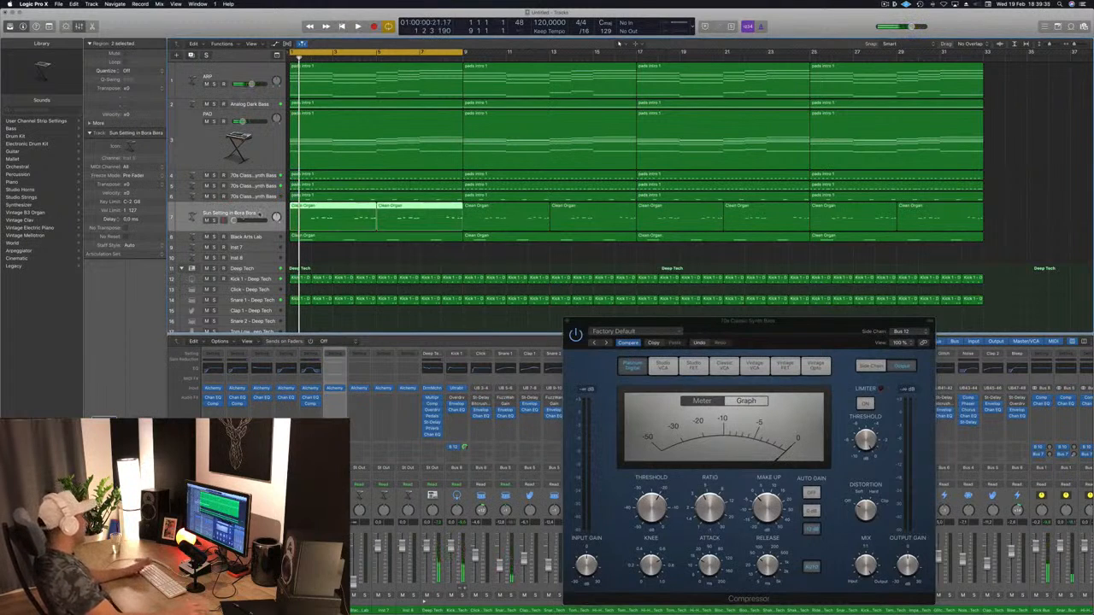
pyautogui.click(223, 219)
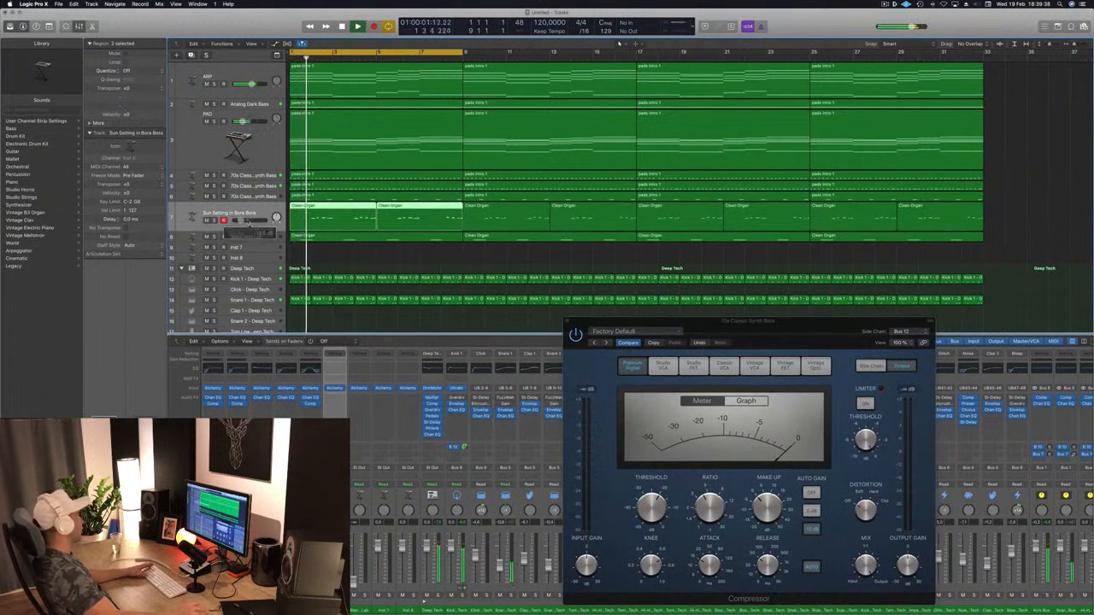
pyautogui.moveTo(243, 221); pyautogui.dragTo(247, 221)
pyautogui.press('Return')
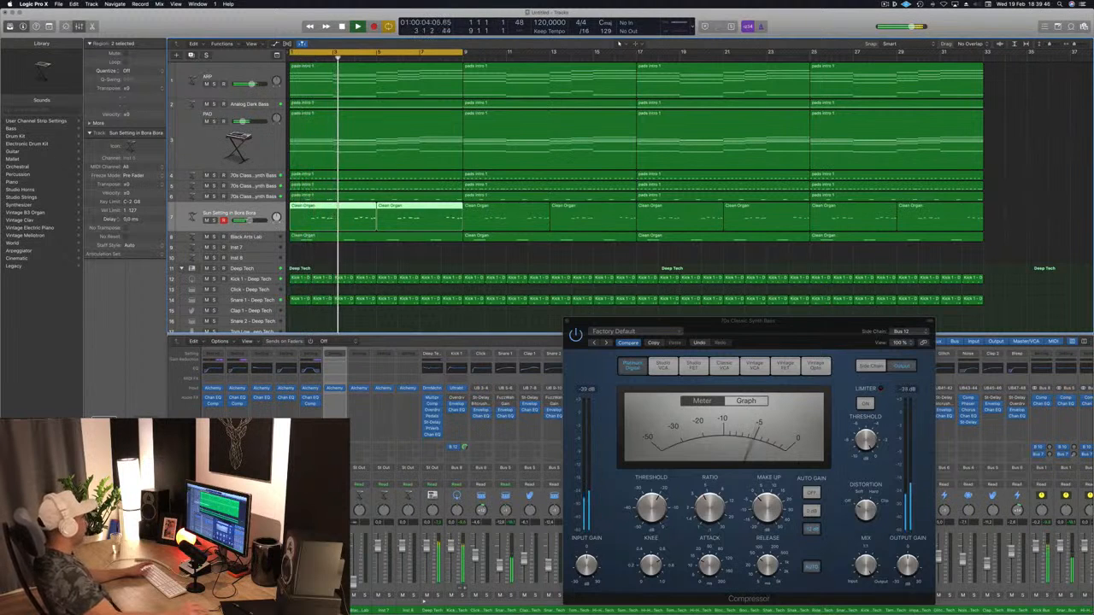
# Step: Insert a Channel EQ on the Sun Setting in Bora Bora track with a low cut at 365 Hz, and close its window
pyautogui.hotkey('ctrl', 'e')
pyautogui.moveTo(250, 29); pyautogui.dragTo(510, 105)
pyautogui.click(315, 139)
pyautogui.moveTo(312, 205); pyautogui.dragTo(555, 239)
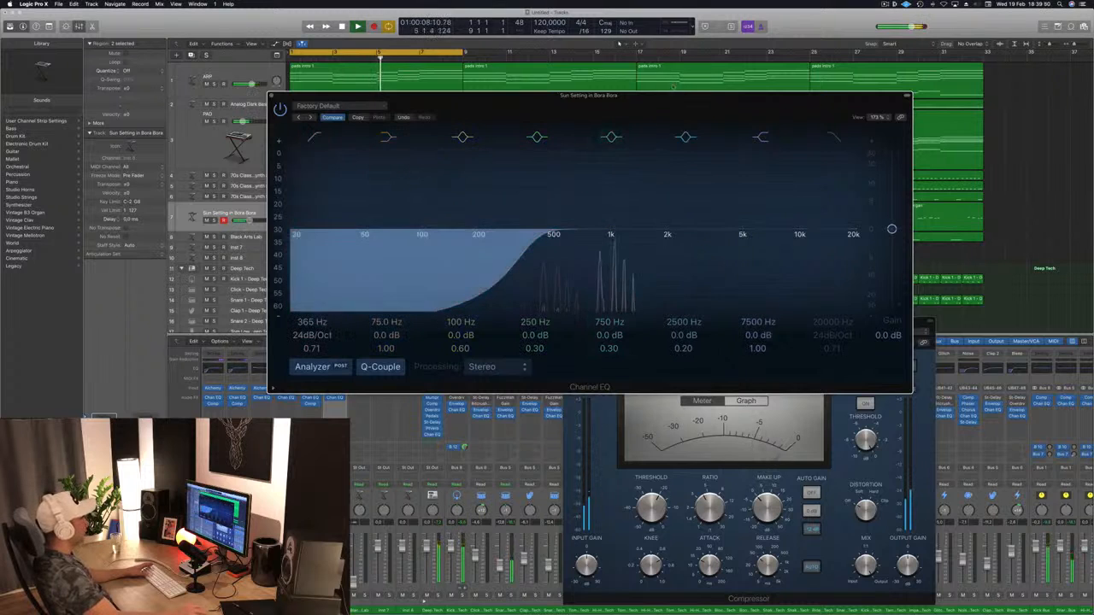
pyautogui.moveTo(527, 111); pyautogui.dragTo(402, 133)
pyautogui.click(147, 119)
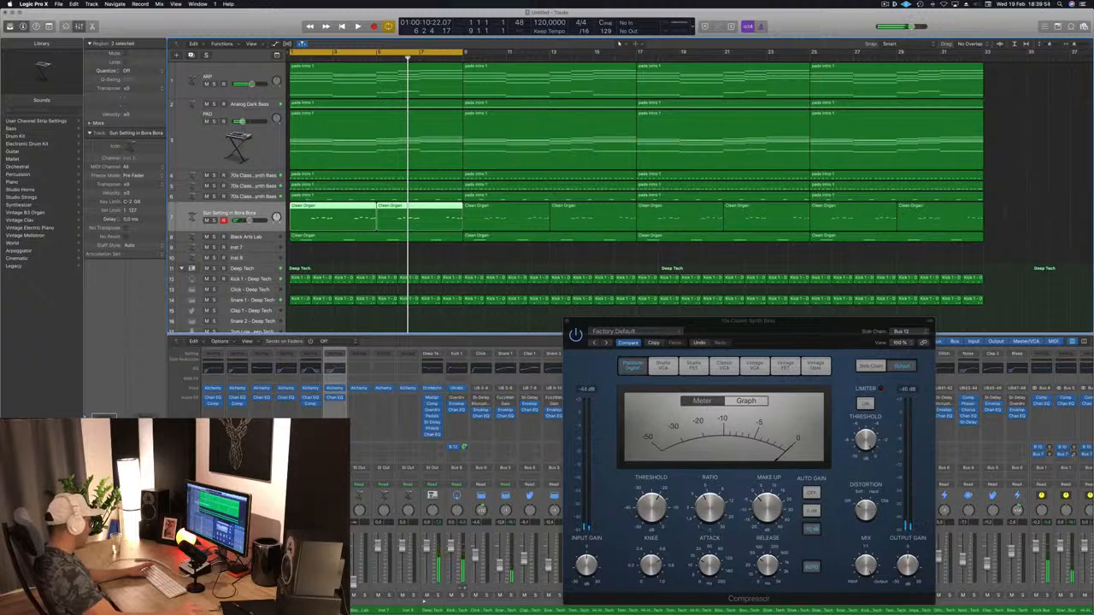
# Step: Replay the loop with the new EQ and close the bass track's Compressor window
pyautogui.press('space')
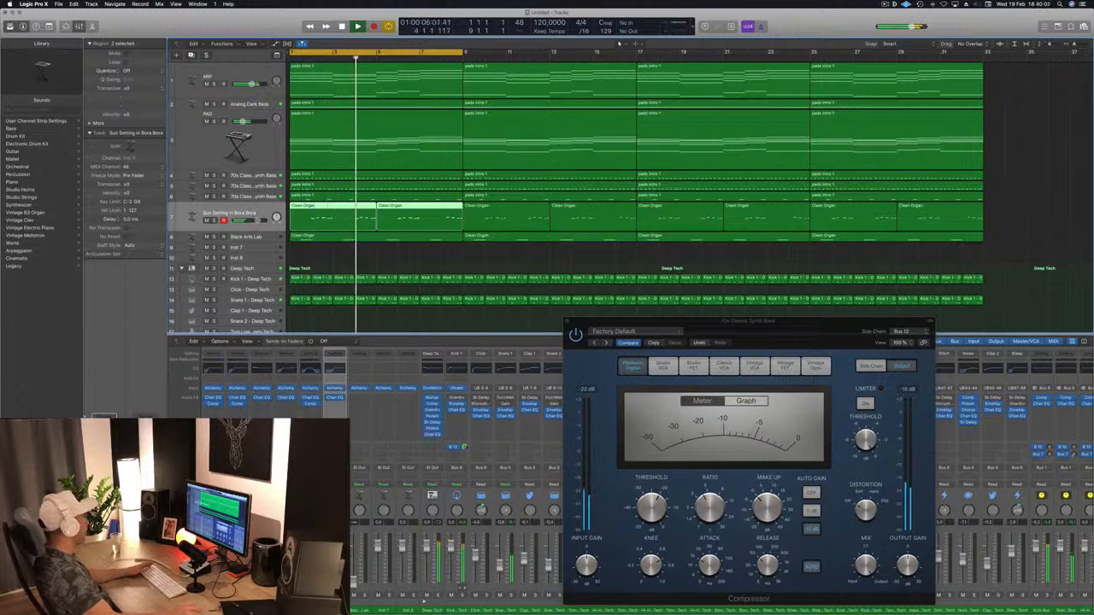
pyautogui.moveTo(805, 323); pyautogui.dragTo(653, 323)
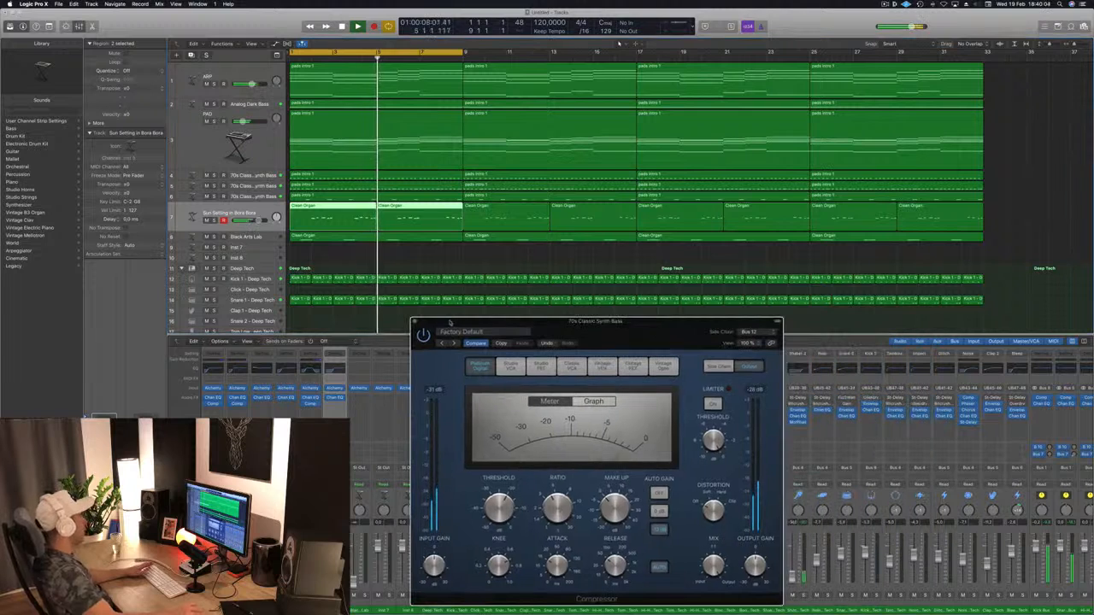
pyautogui.press('super+w')
pyautogui.press('space')
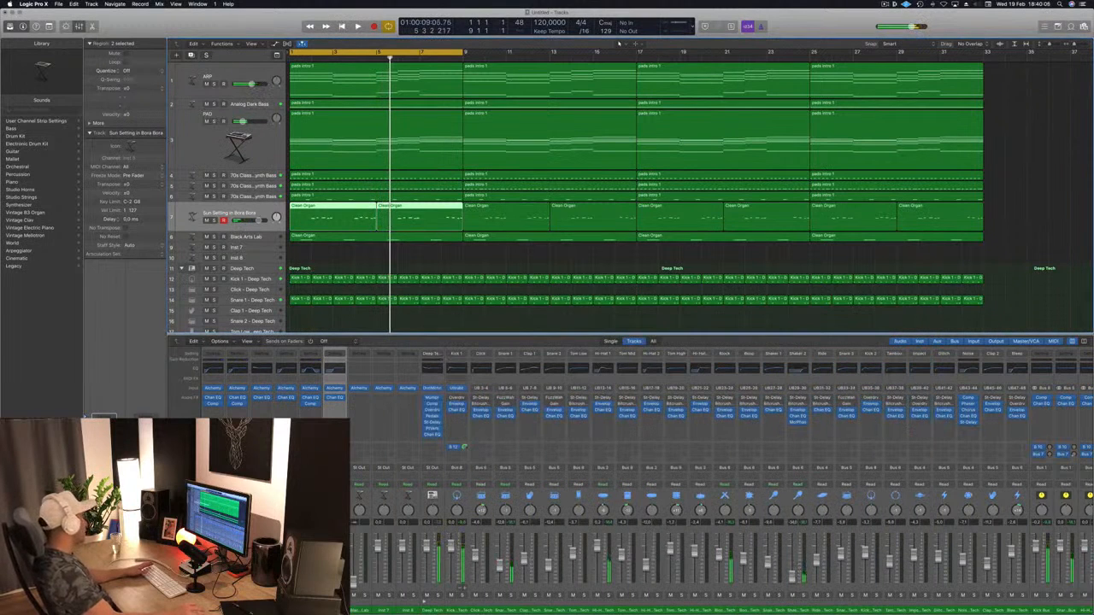
pyautogui.press('space')
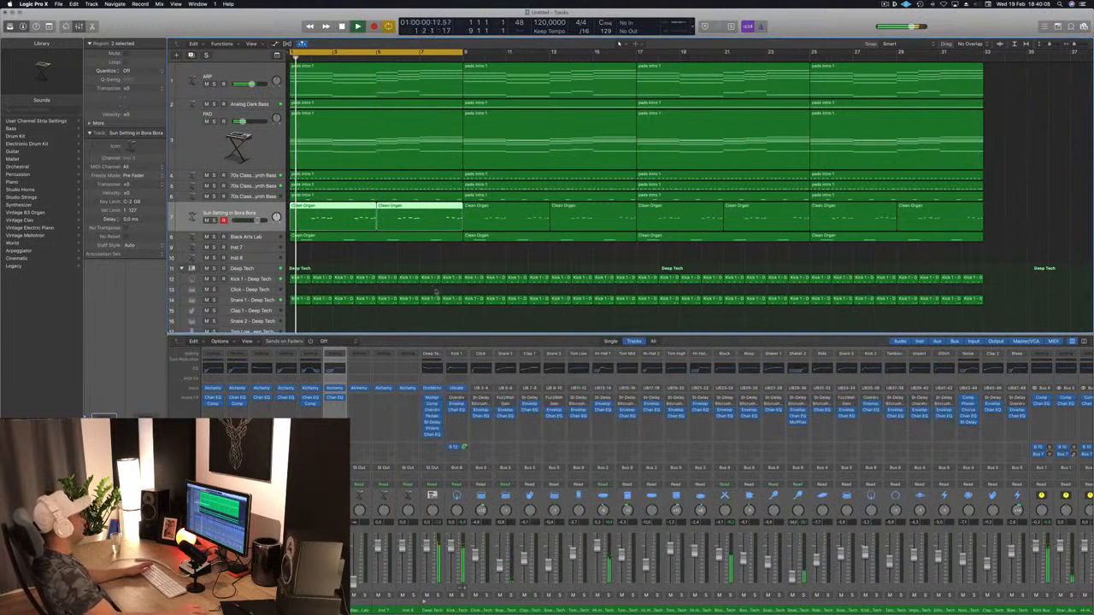
# Step: Recheck the Sun Setting in Bora Bora track, select the Black Arts Lab track and replay the loop from the start
pyautogui.click(430, 253)
pyautogui.click(274, 239)
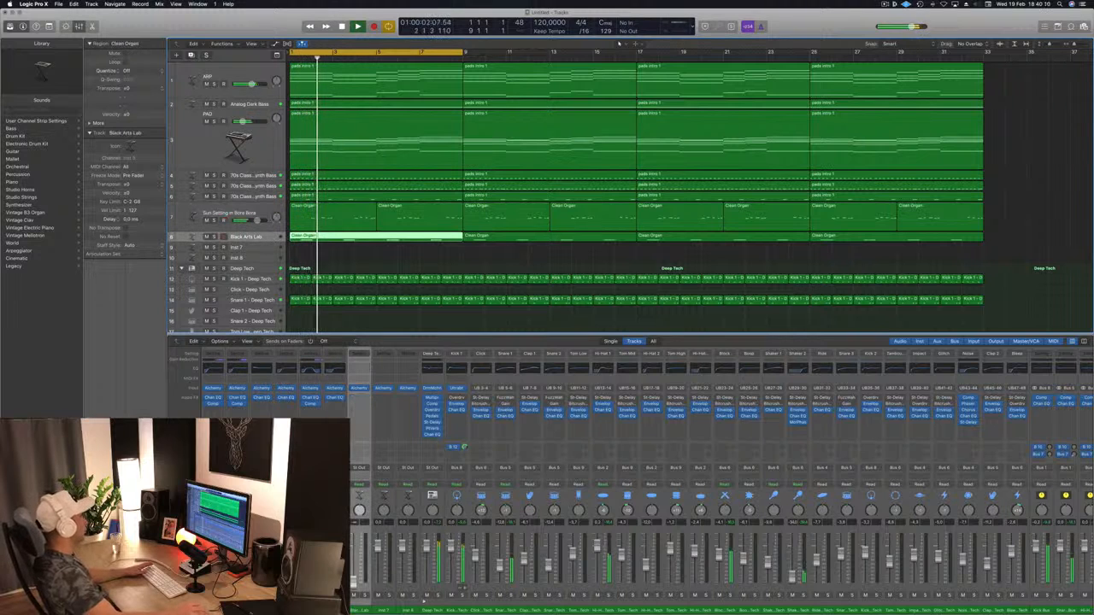
pyautogui.click(260, 214)
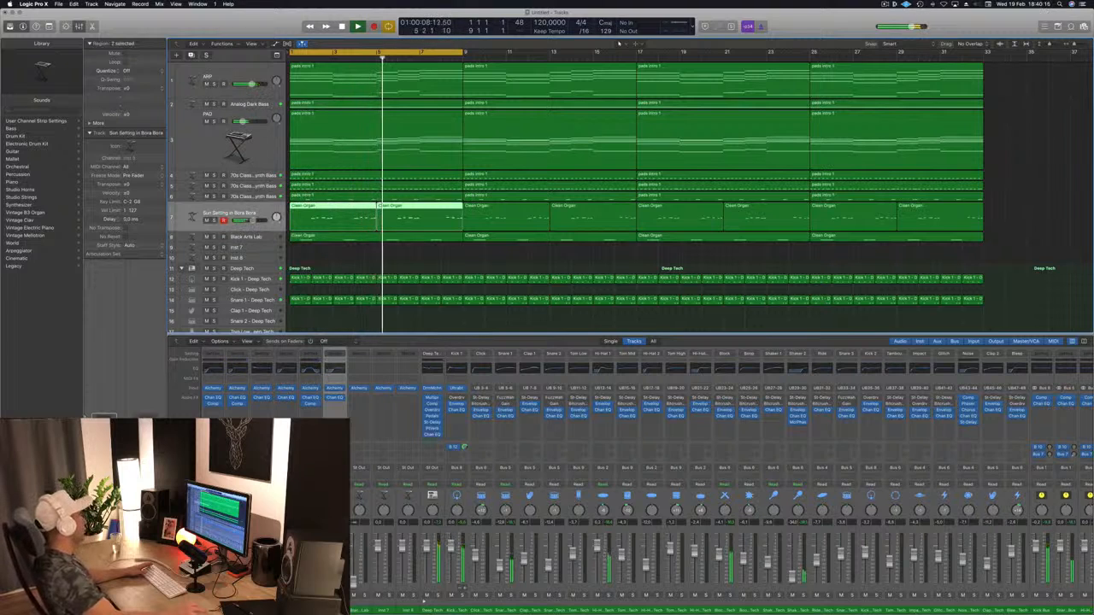
pyautogui.click(267, 238)
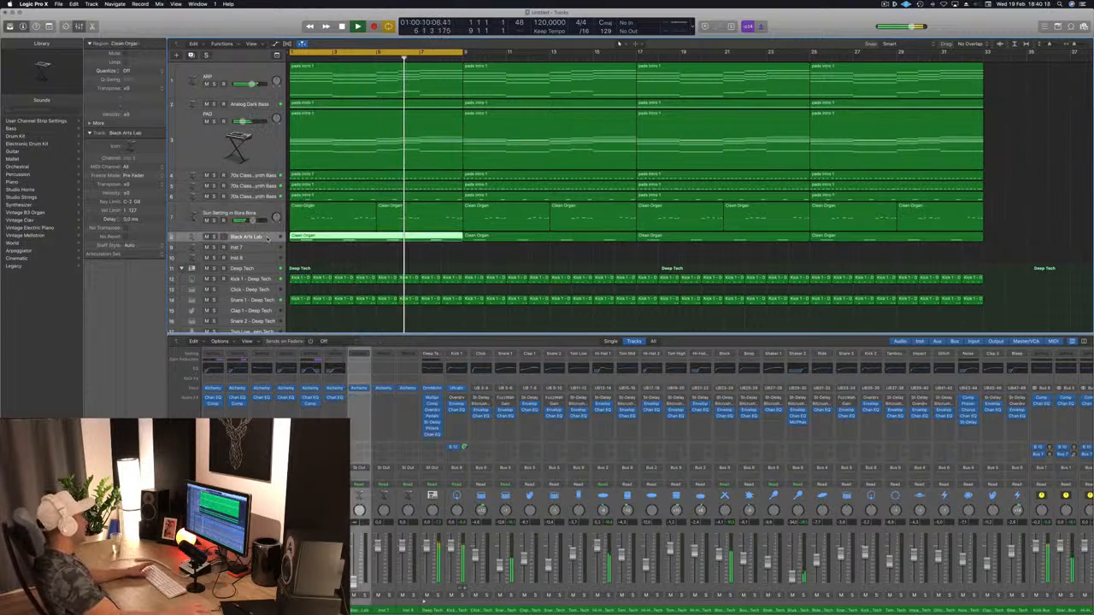
pyautogui.press('Return')
pyautogui.press('space')
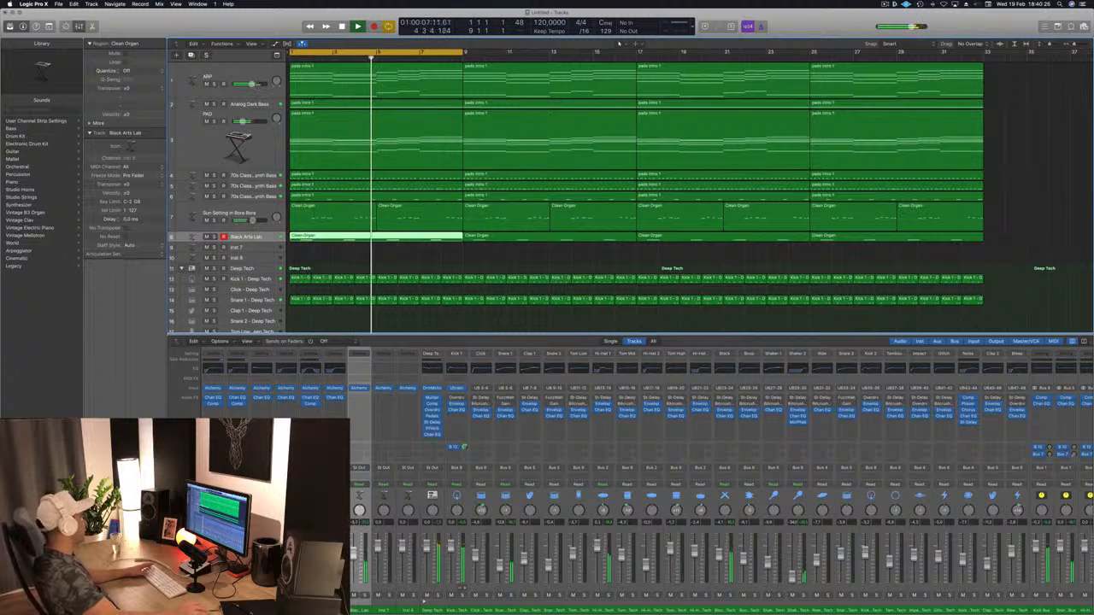
# Step: Insert a Channel EQ on the Black Arts Lab track with a low cut slightly above 200 Hz, close it and deselect the region
pyautogui.click(359, 369)
pyautogui.click(55, 62)
pyautogui.moveTo(43, 160); pyautogui.dragTo(258, 160)
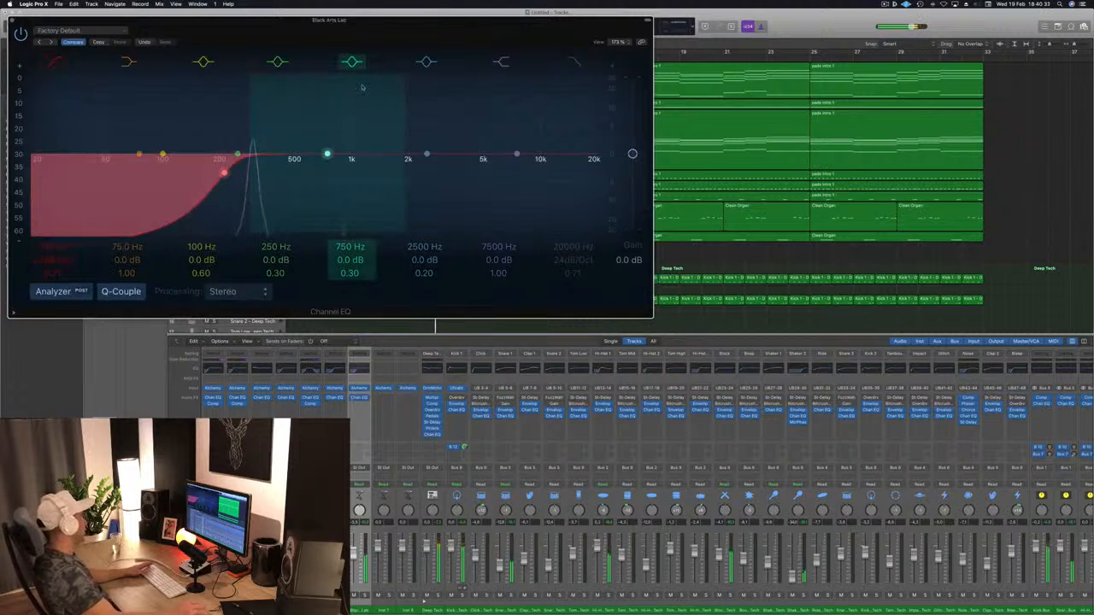
pyautogui.click(12, 21)
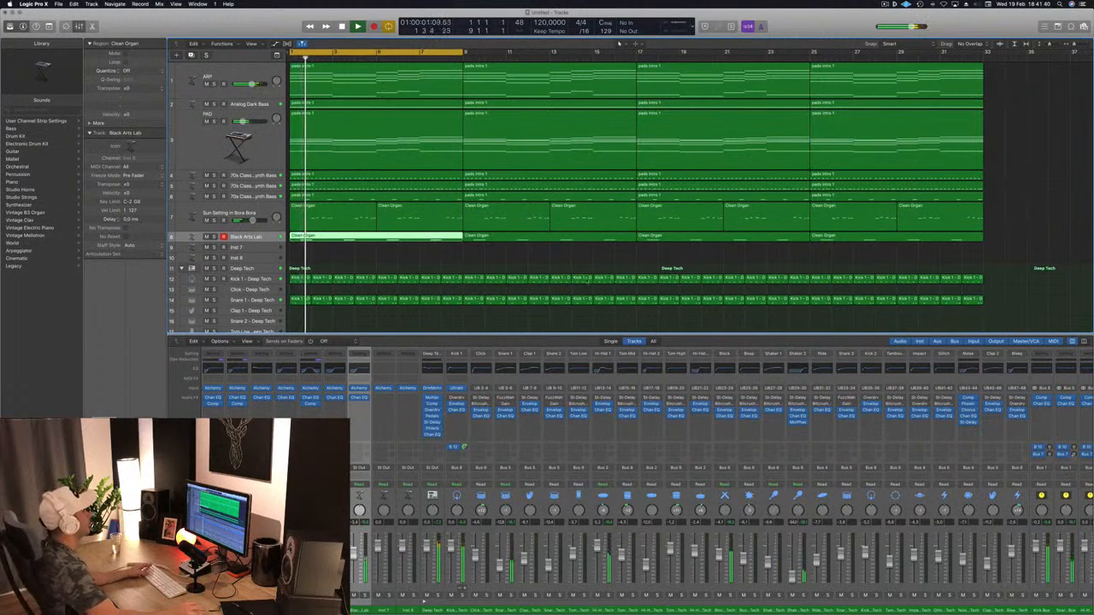
pyautogui.click(555, 254)
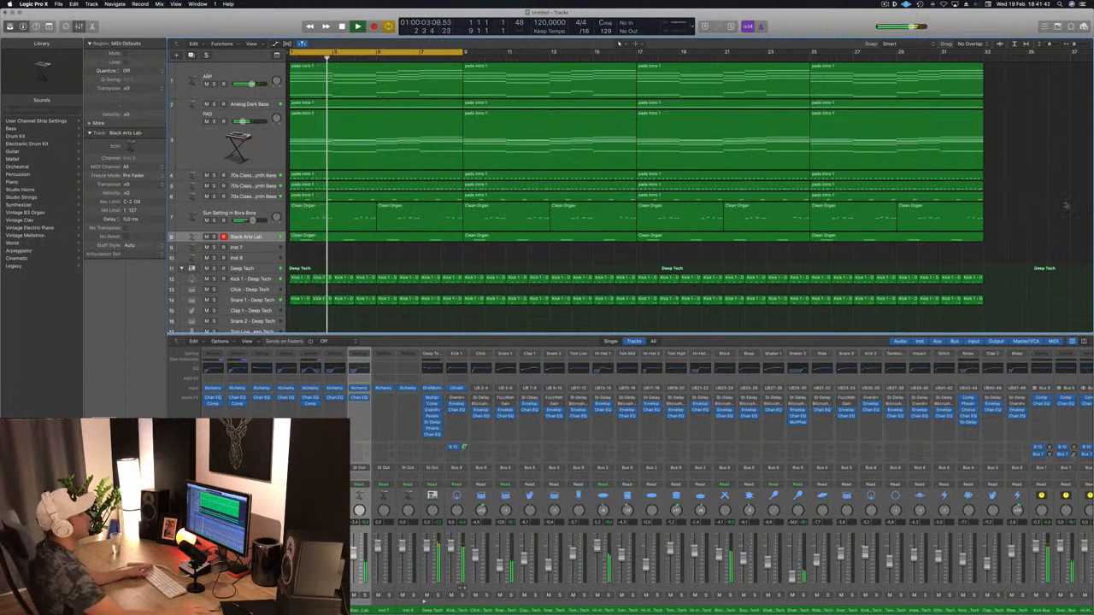
pyautogui.click(885, 4)
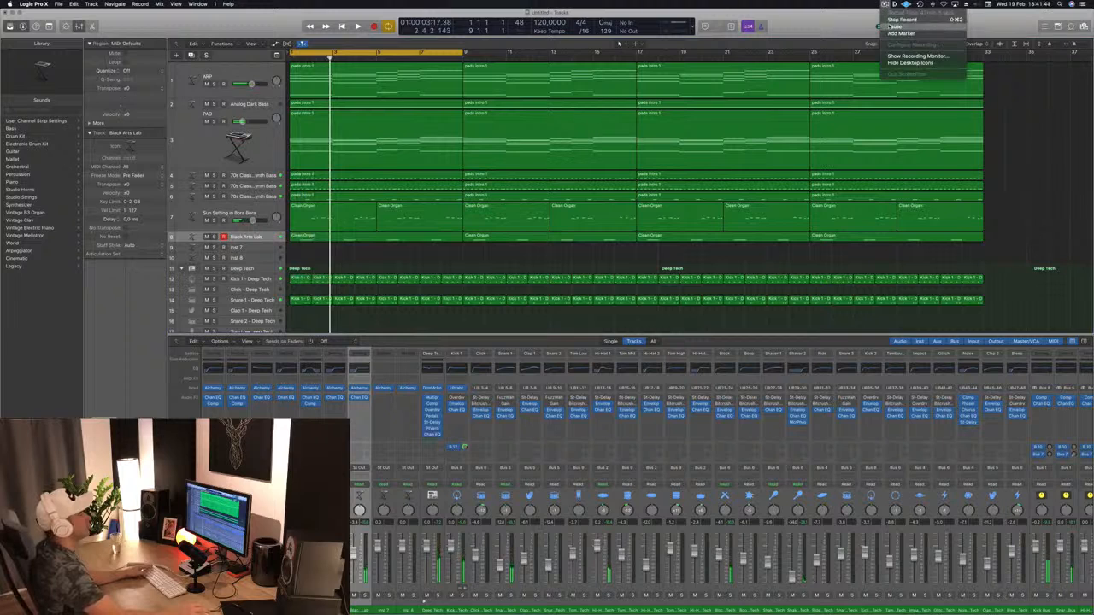
pyautogui.click(891, 20)
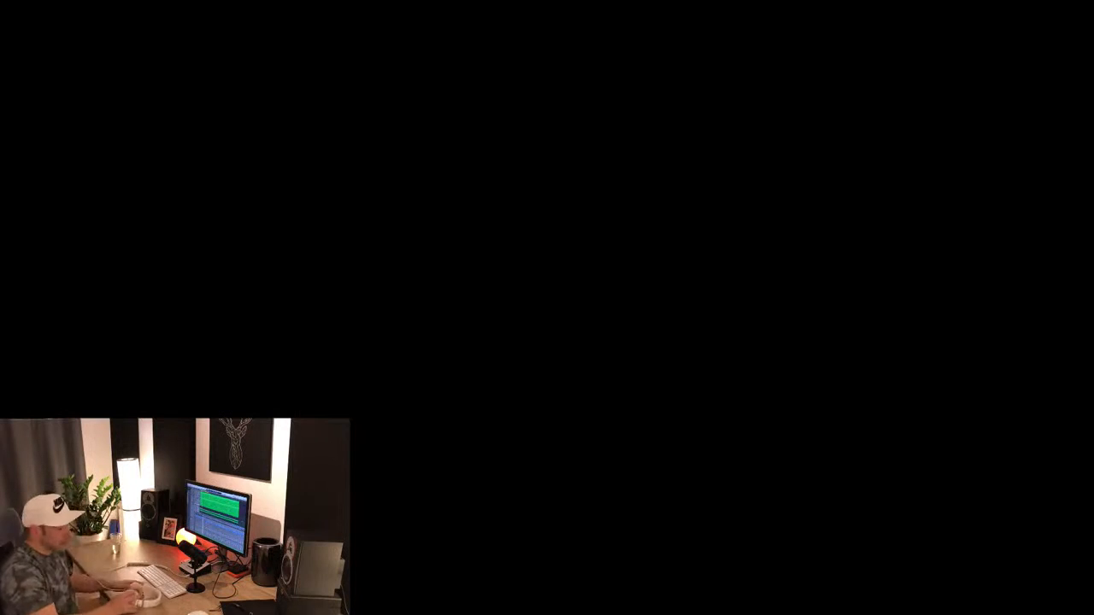